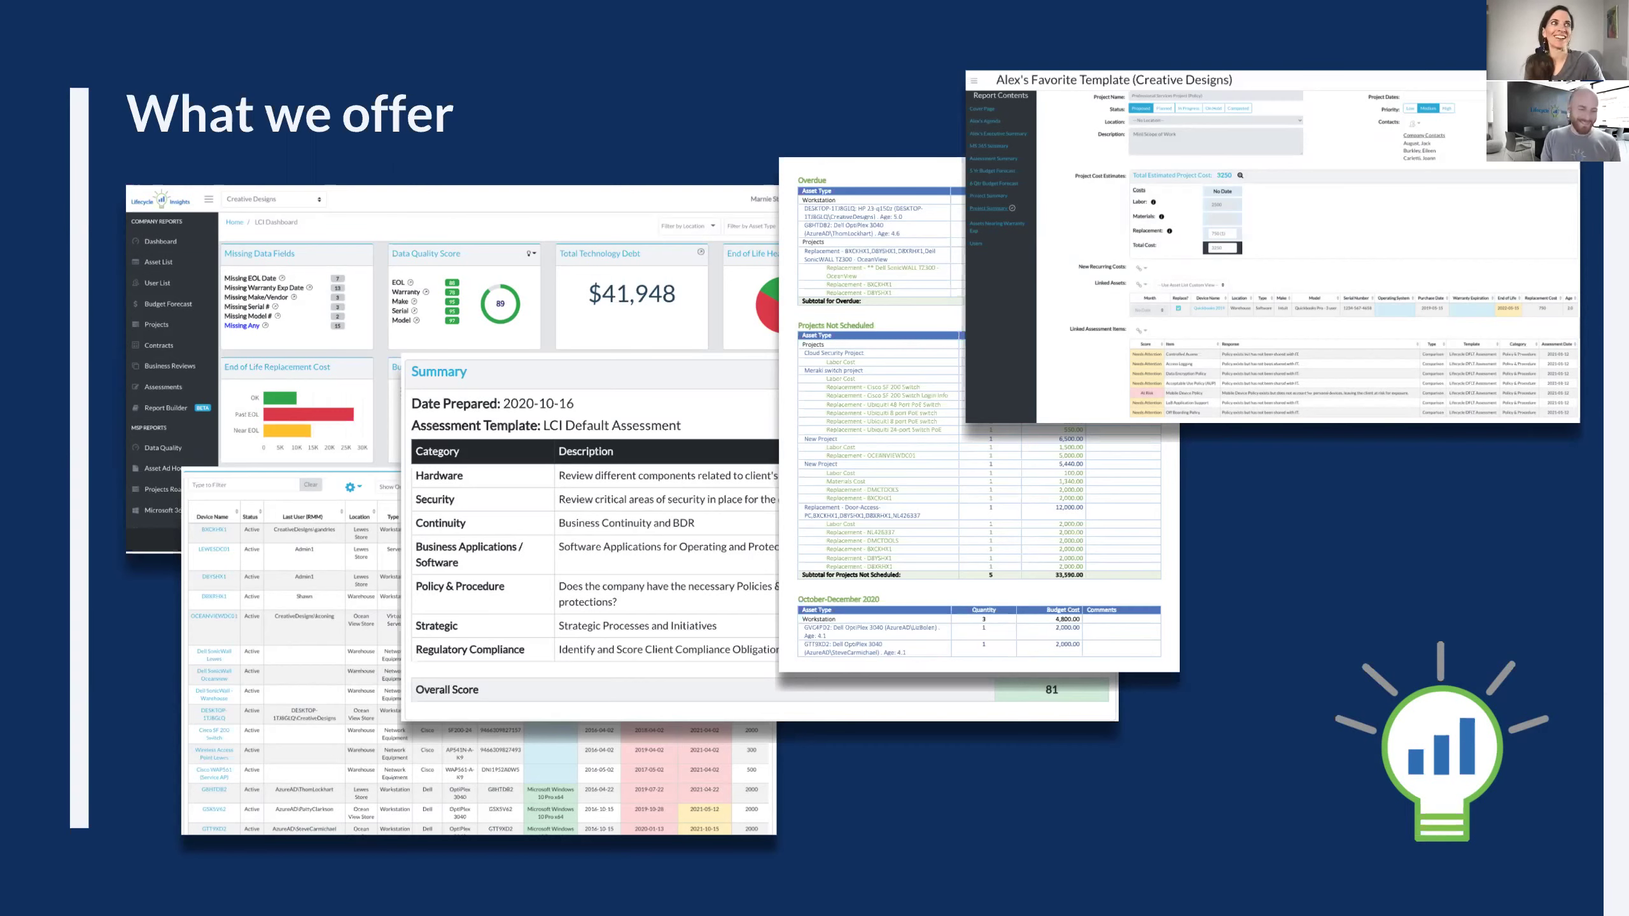
Exit the slideshow and switch to the Lifecycle Insights dashboard to view GetWell Medical Services LLC.
{"action": "key", "text": "Escape"}
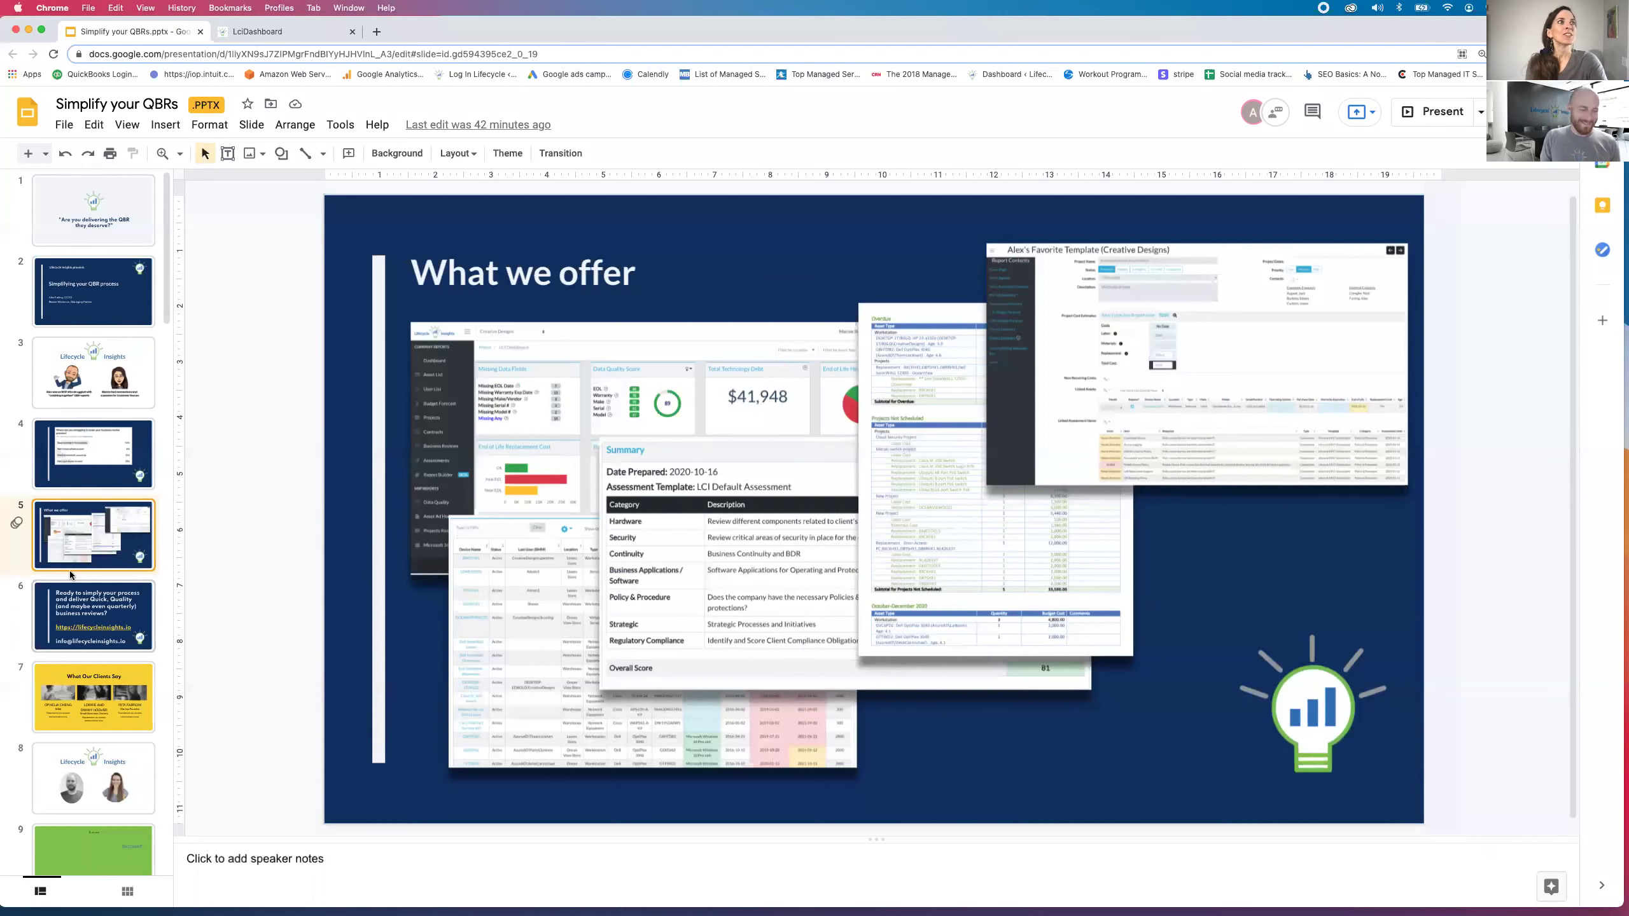
{"action": "left_click", "coordinate": [270, 35]}
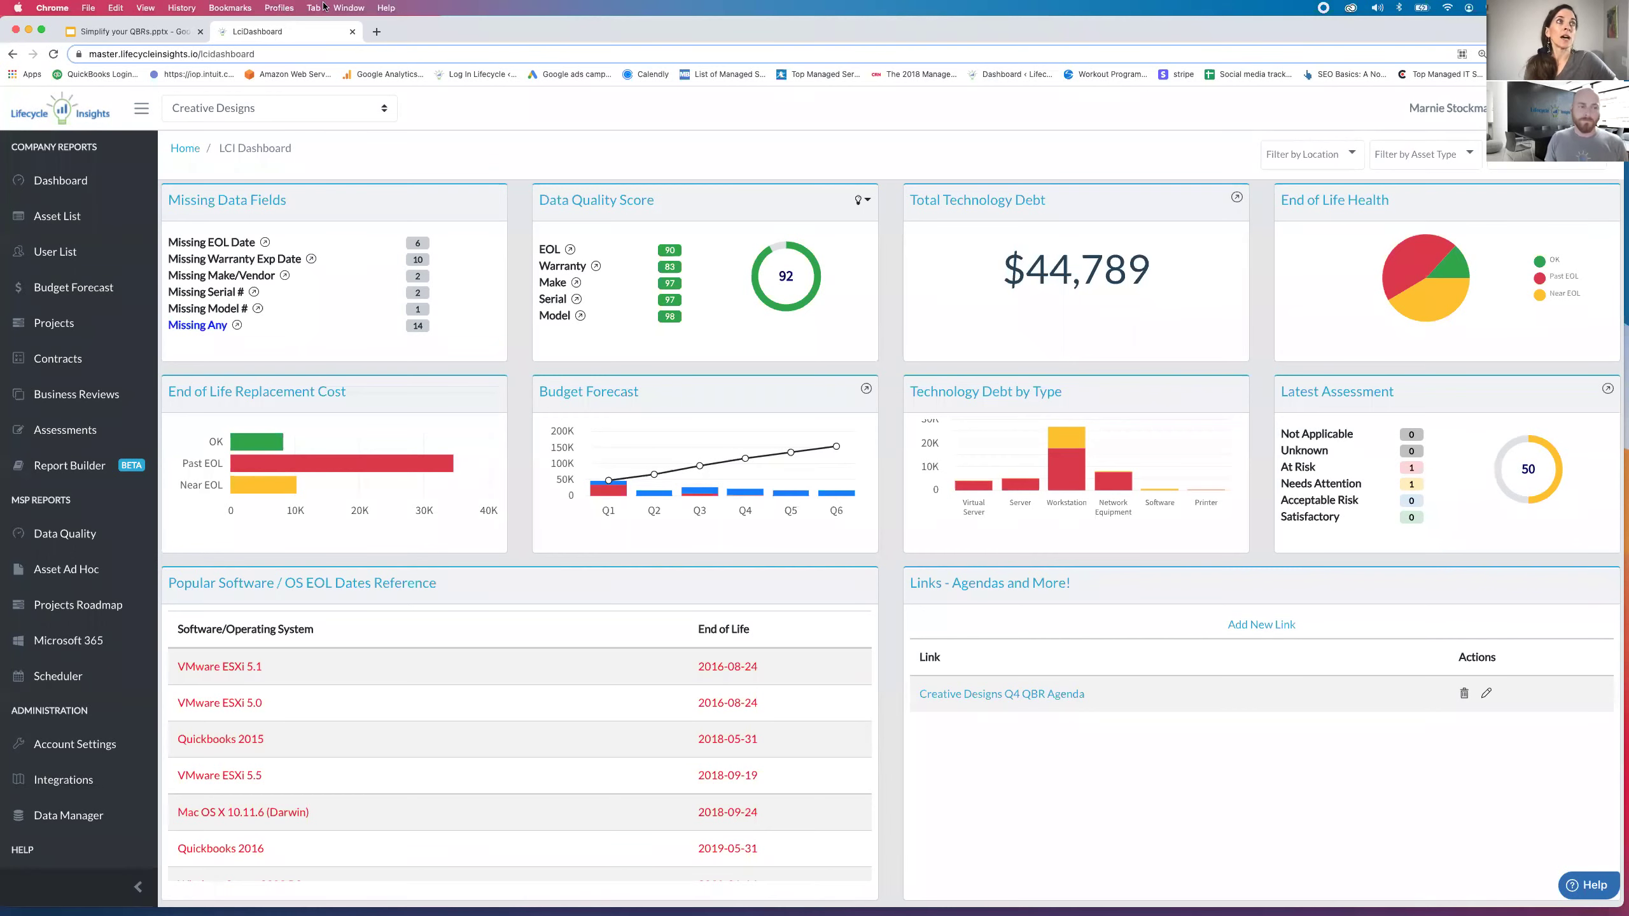
{"action": "left_click", "coordinate": [383, 106]}
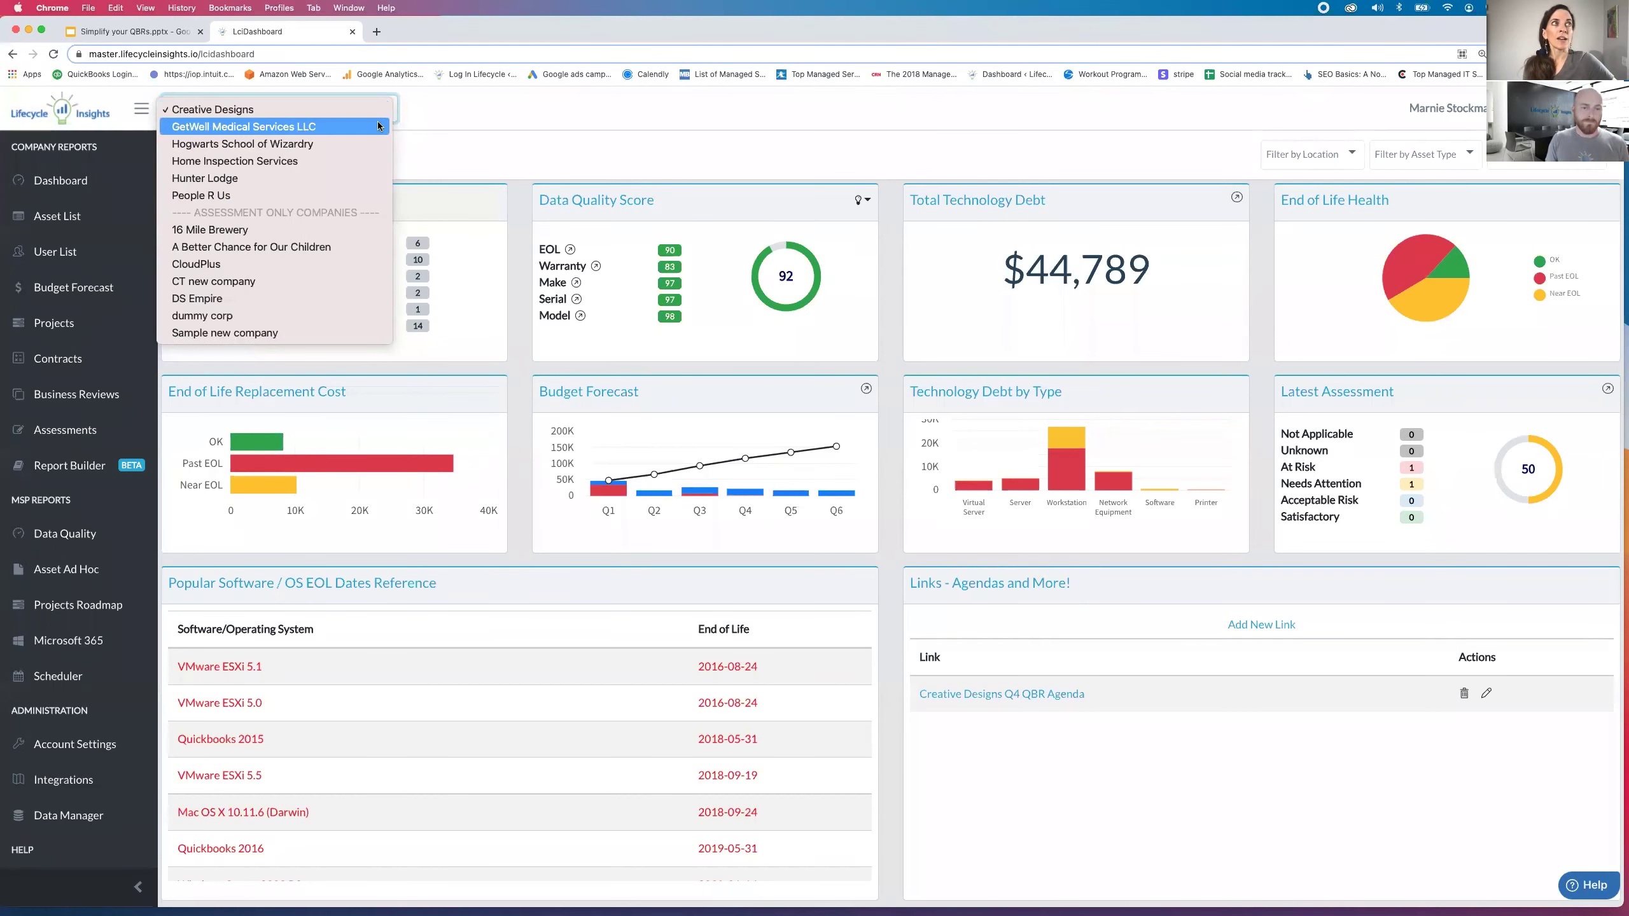
{"action": "left_click", "coordinate": [379, 125]}
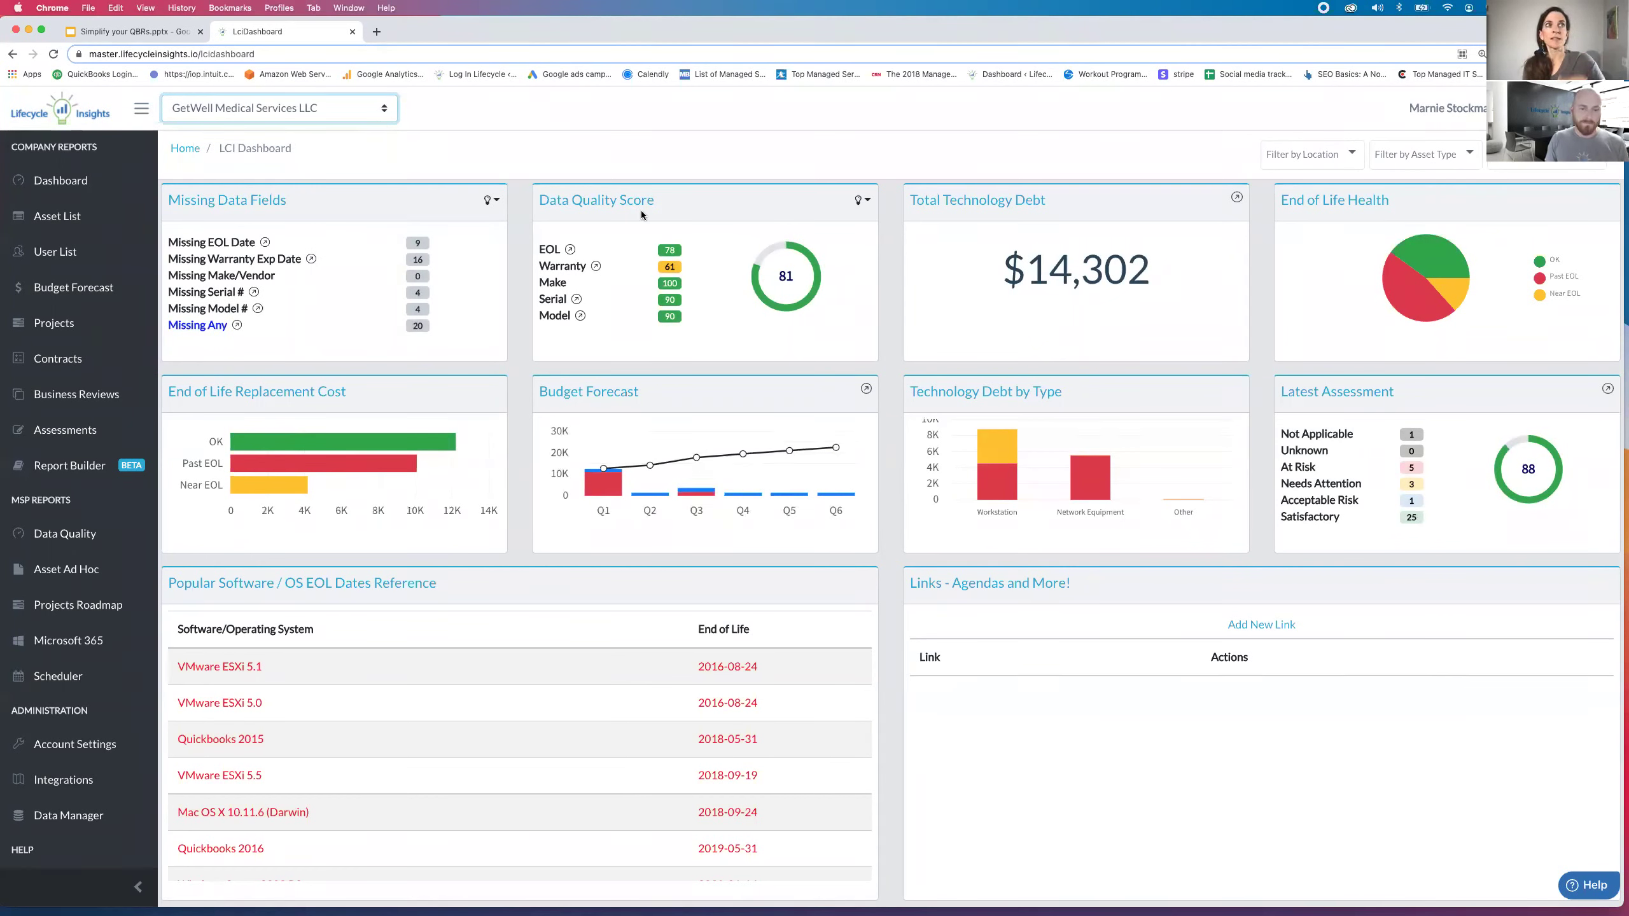
{"action": "mouse_move", "coordinate": [671, 270]}
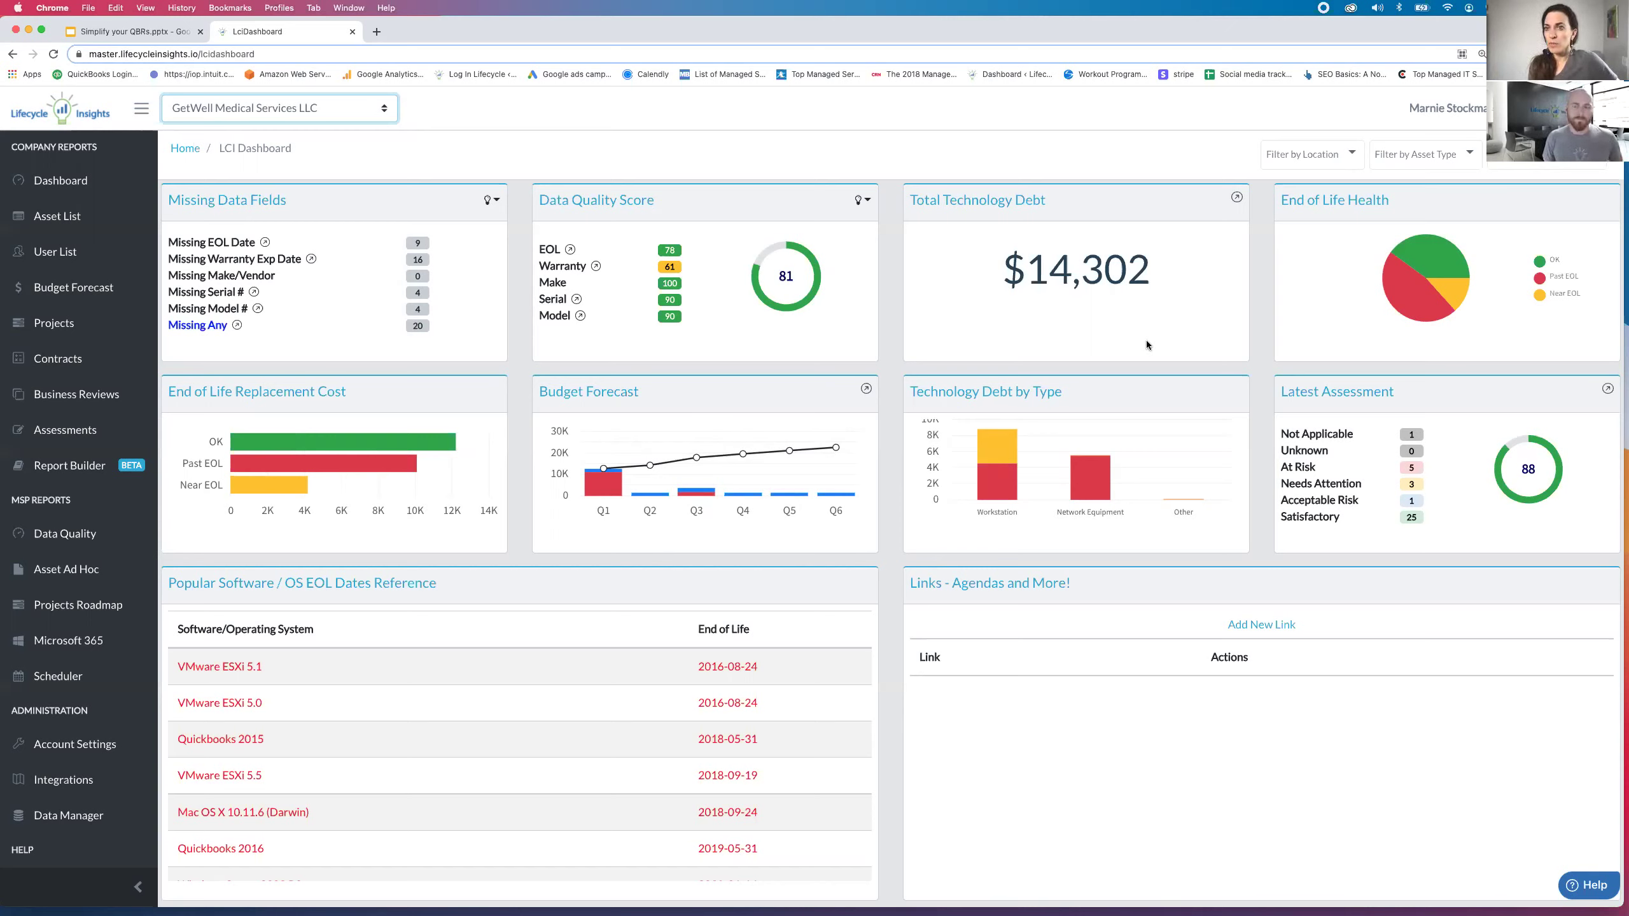
Show the dashboard for Hogwarts School of Wizardry.
{"action": "left_click", "coordinate": [378, 109]}
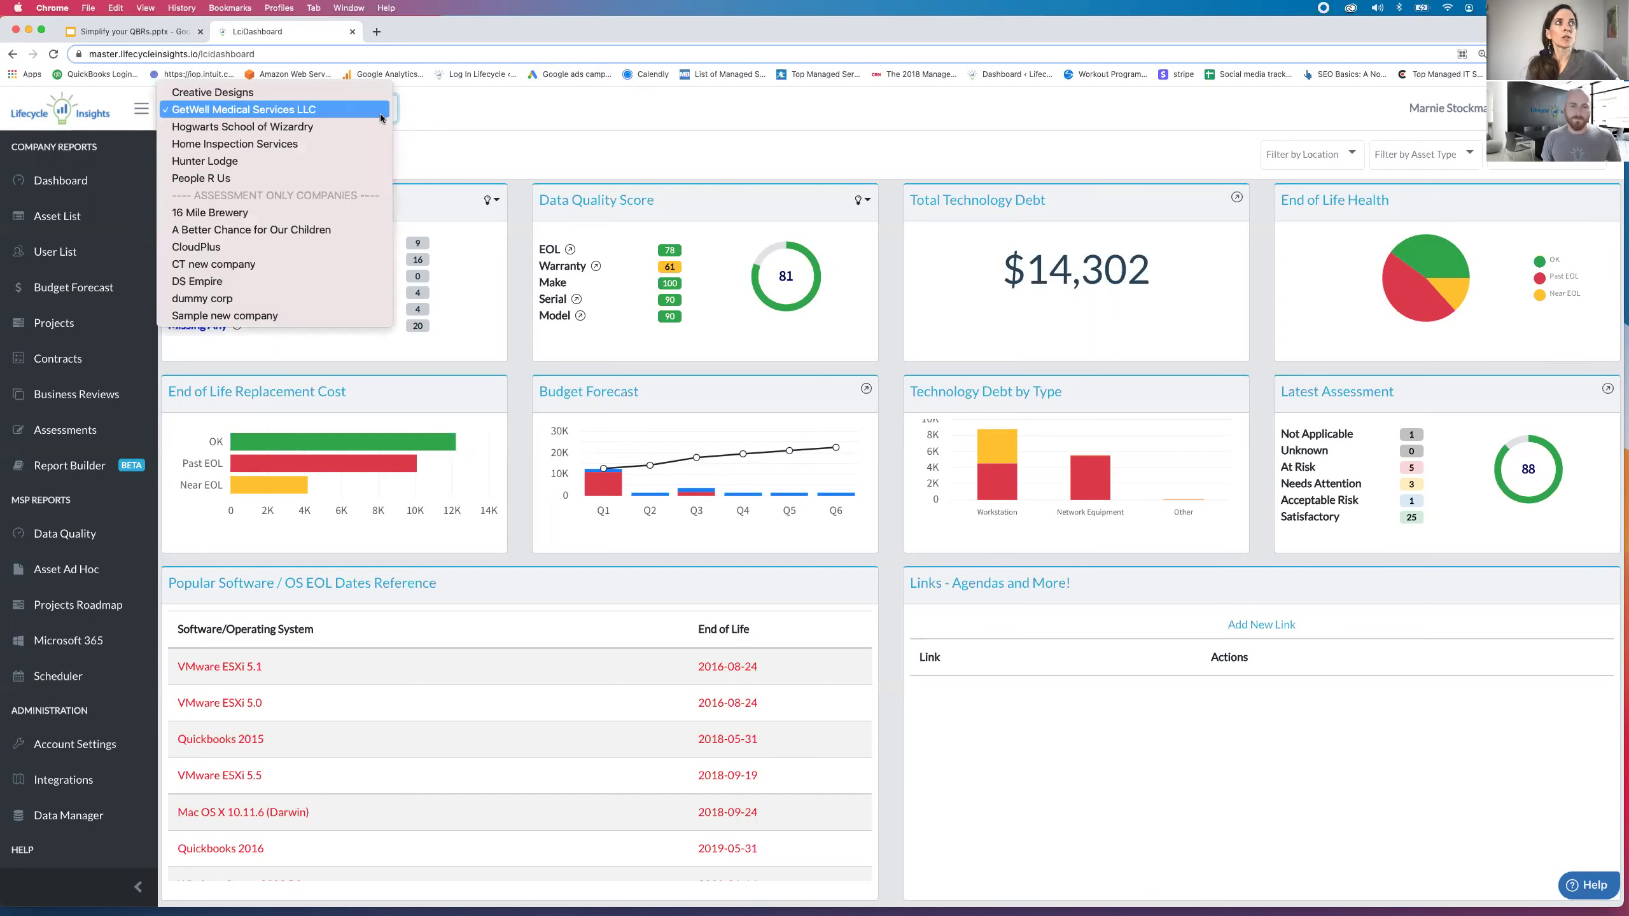
{"action": "left_click", "coordinate": [379, 123]}
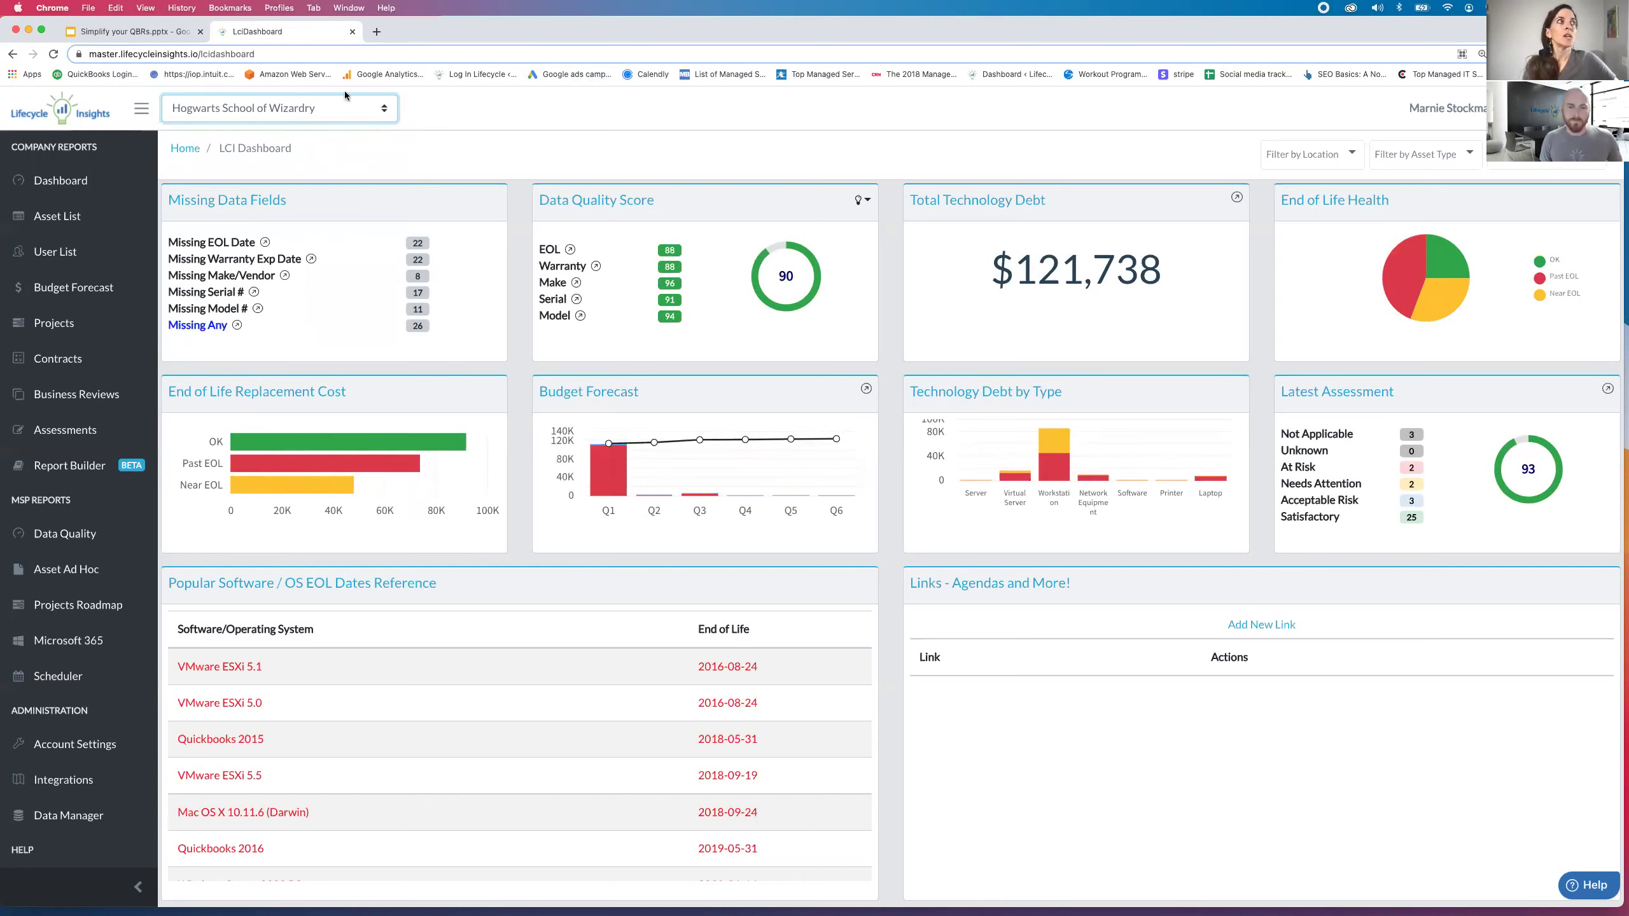
{"action": "left_click", "coordinate": [62, 182]}
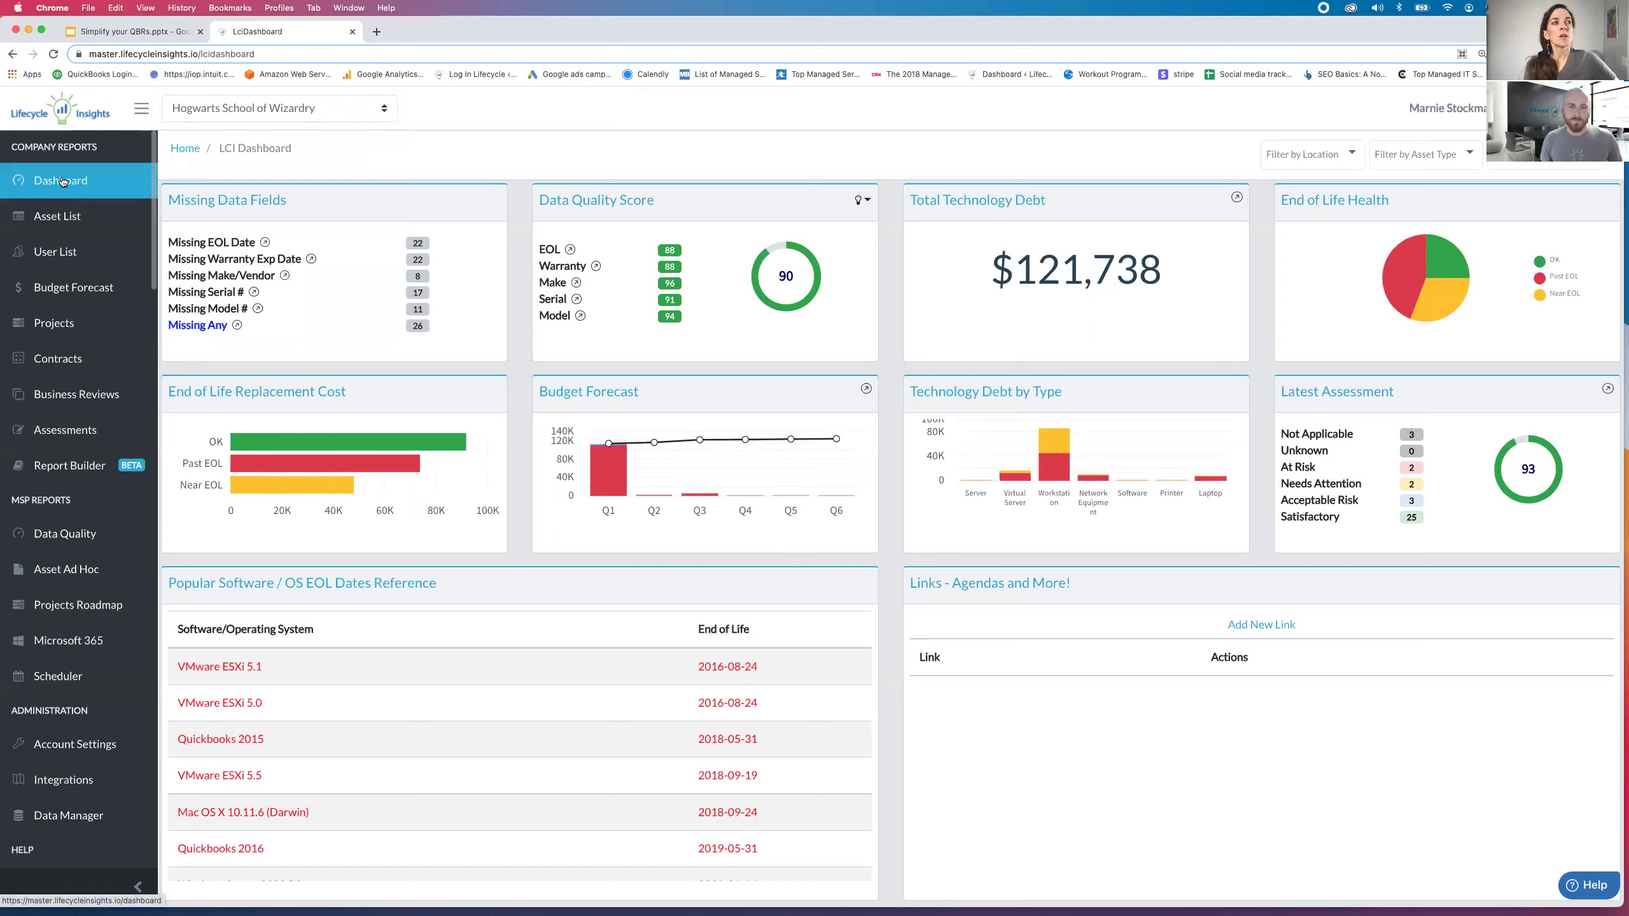
Switch the dashboard to Creative Designs and review the drill-through list of assets missing any data field.
{"action": "left_click", "coordinate": [186, 110]}
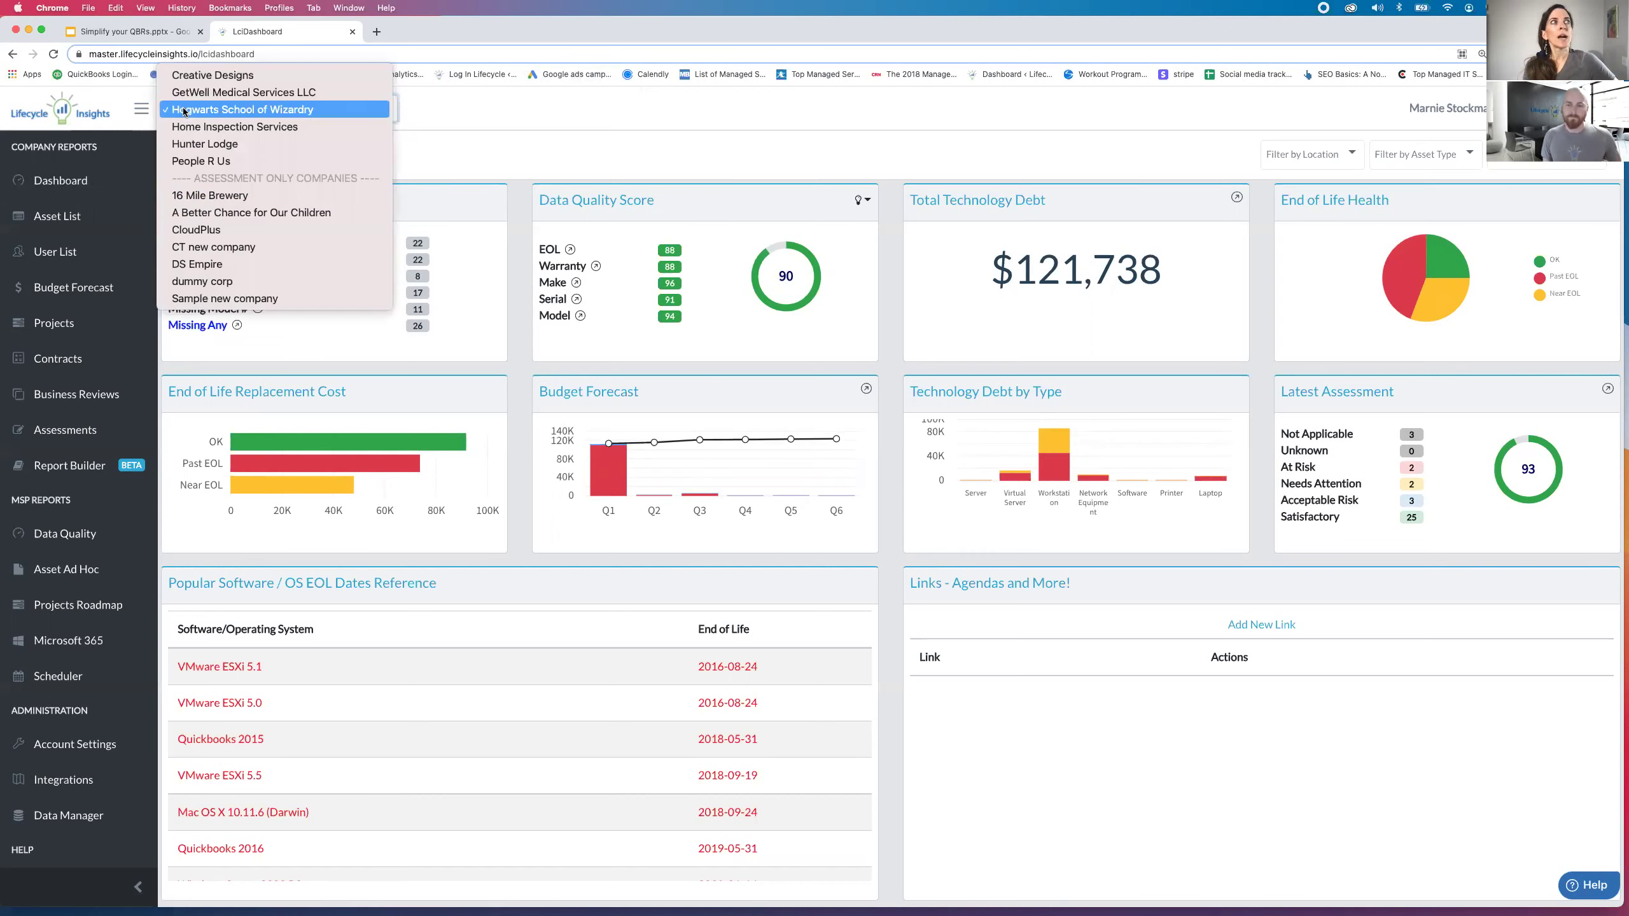
{"action": "left_click", "coordinate": [193, 78]}
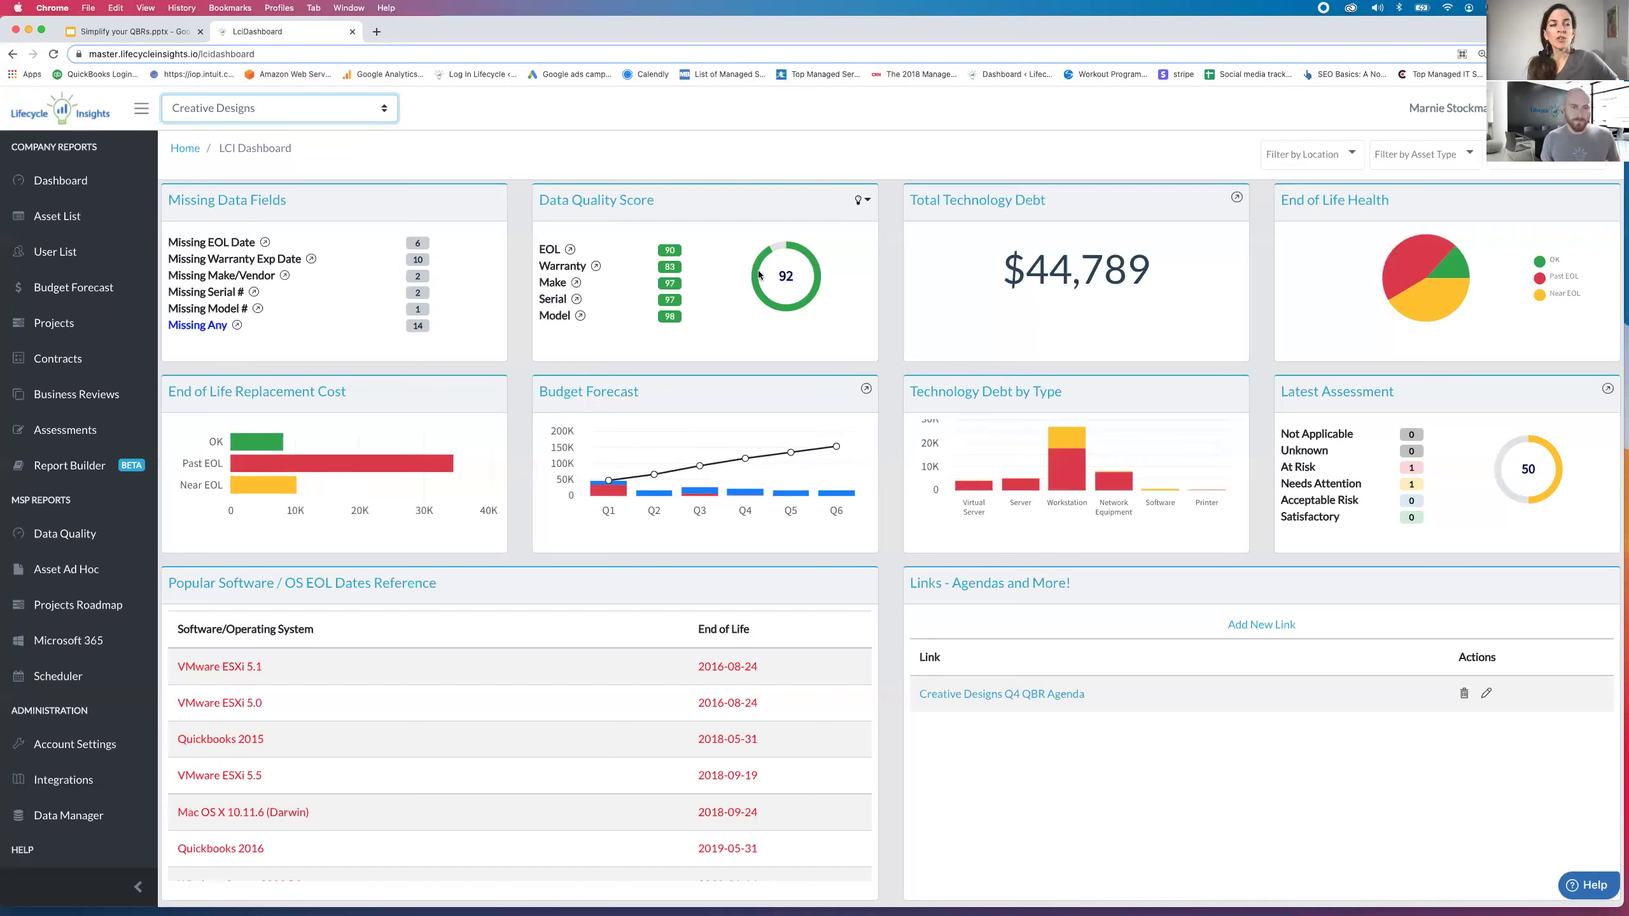
{"action": "left_click", "coordinate": [237, 326]}
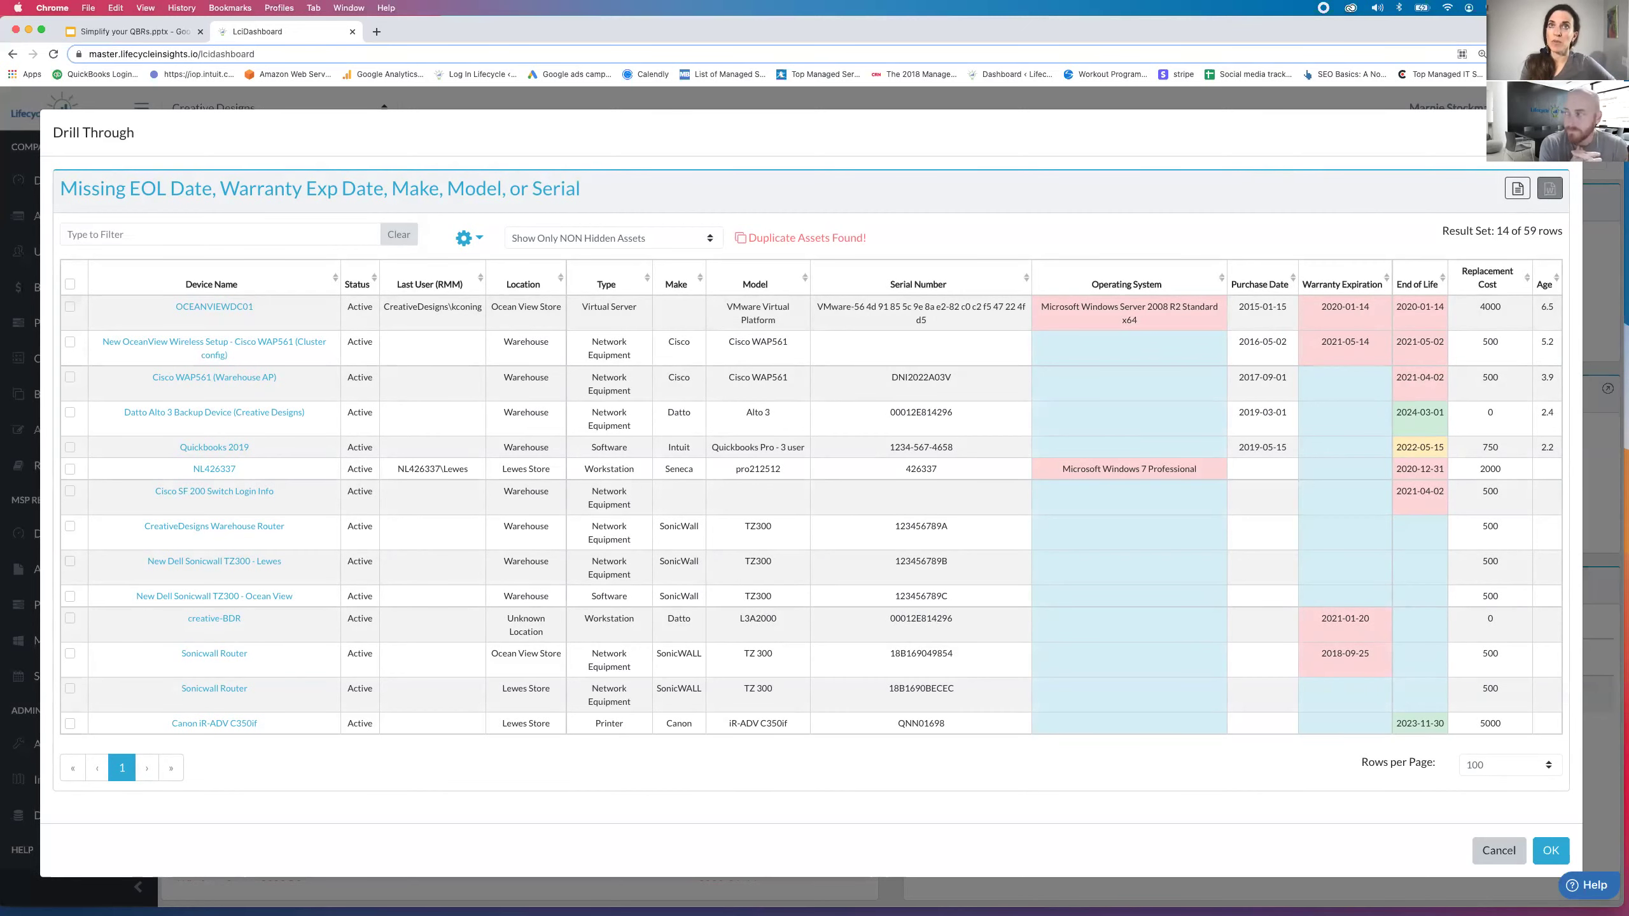
{"action": "left_click", "coordinate": [1564, 133]}
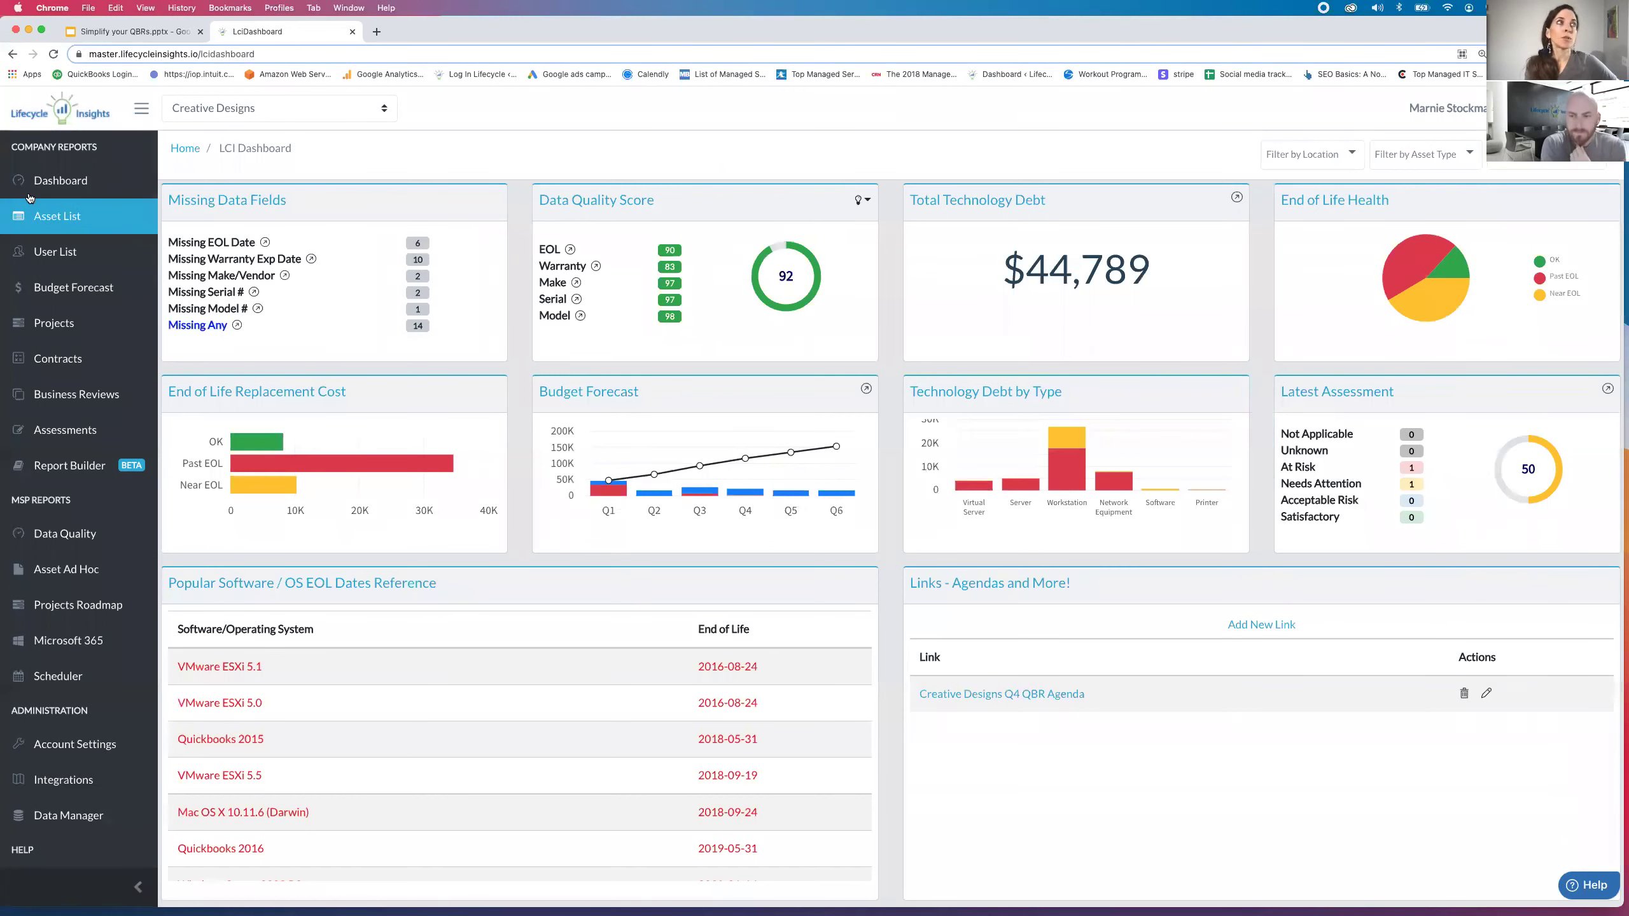
Open the asset list, narrow it to assets with a red operating system status, and restore the hidden statuses.
{"action": "left_click", "coordinate": [61, 218]}
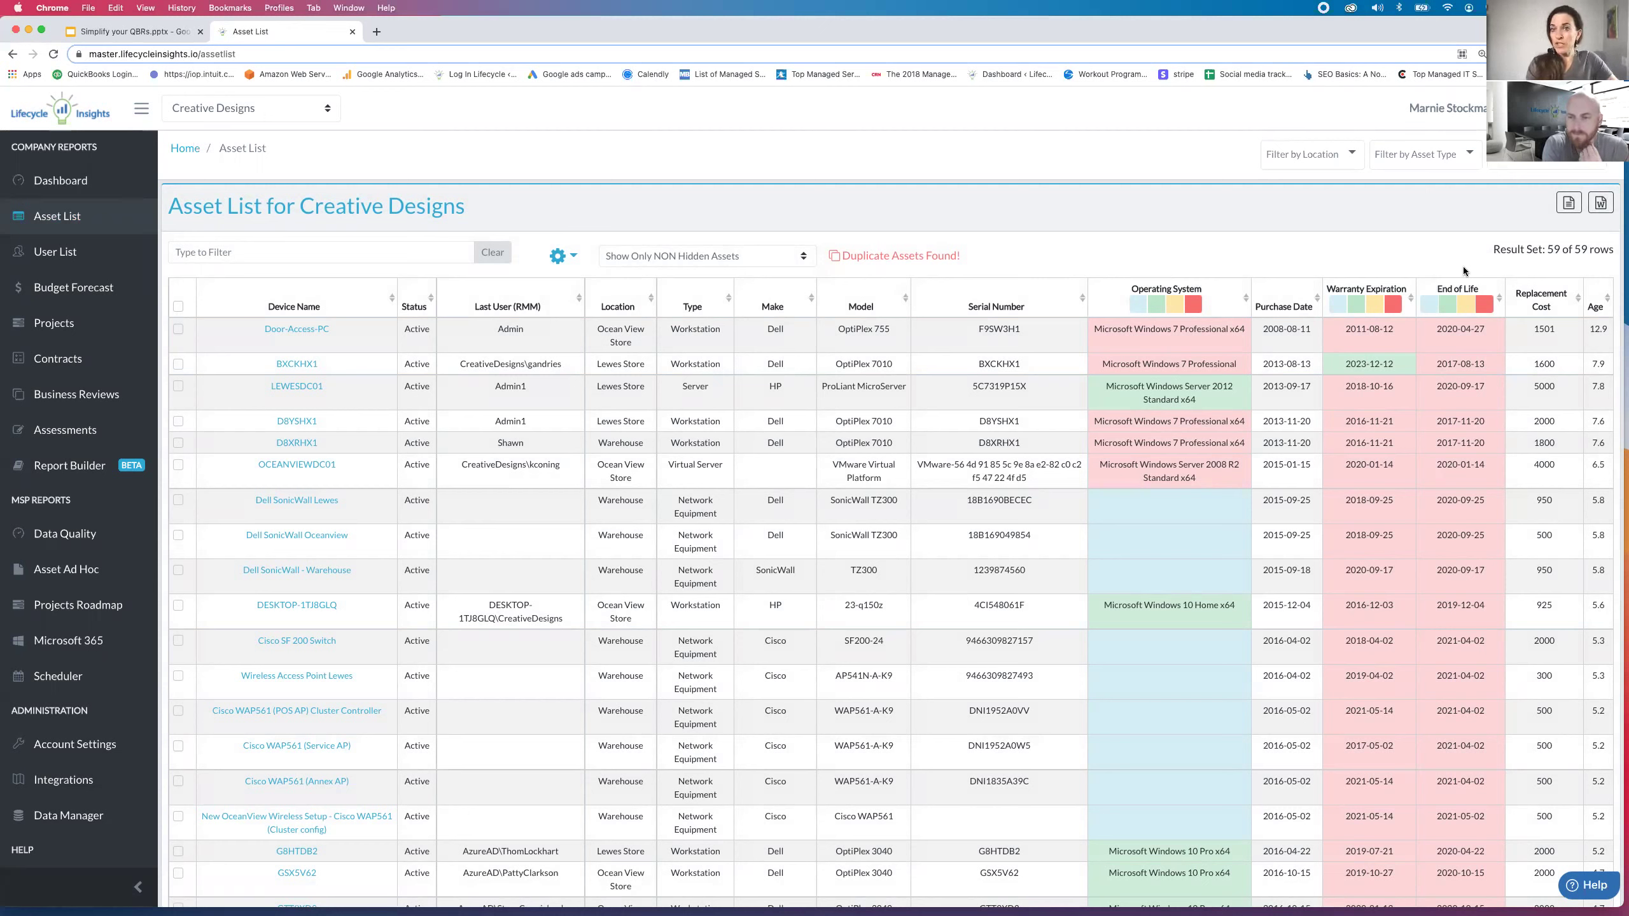
{"action": "left_click", "coordinate": [1139, 310]}
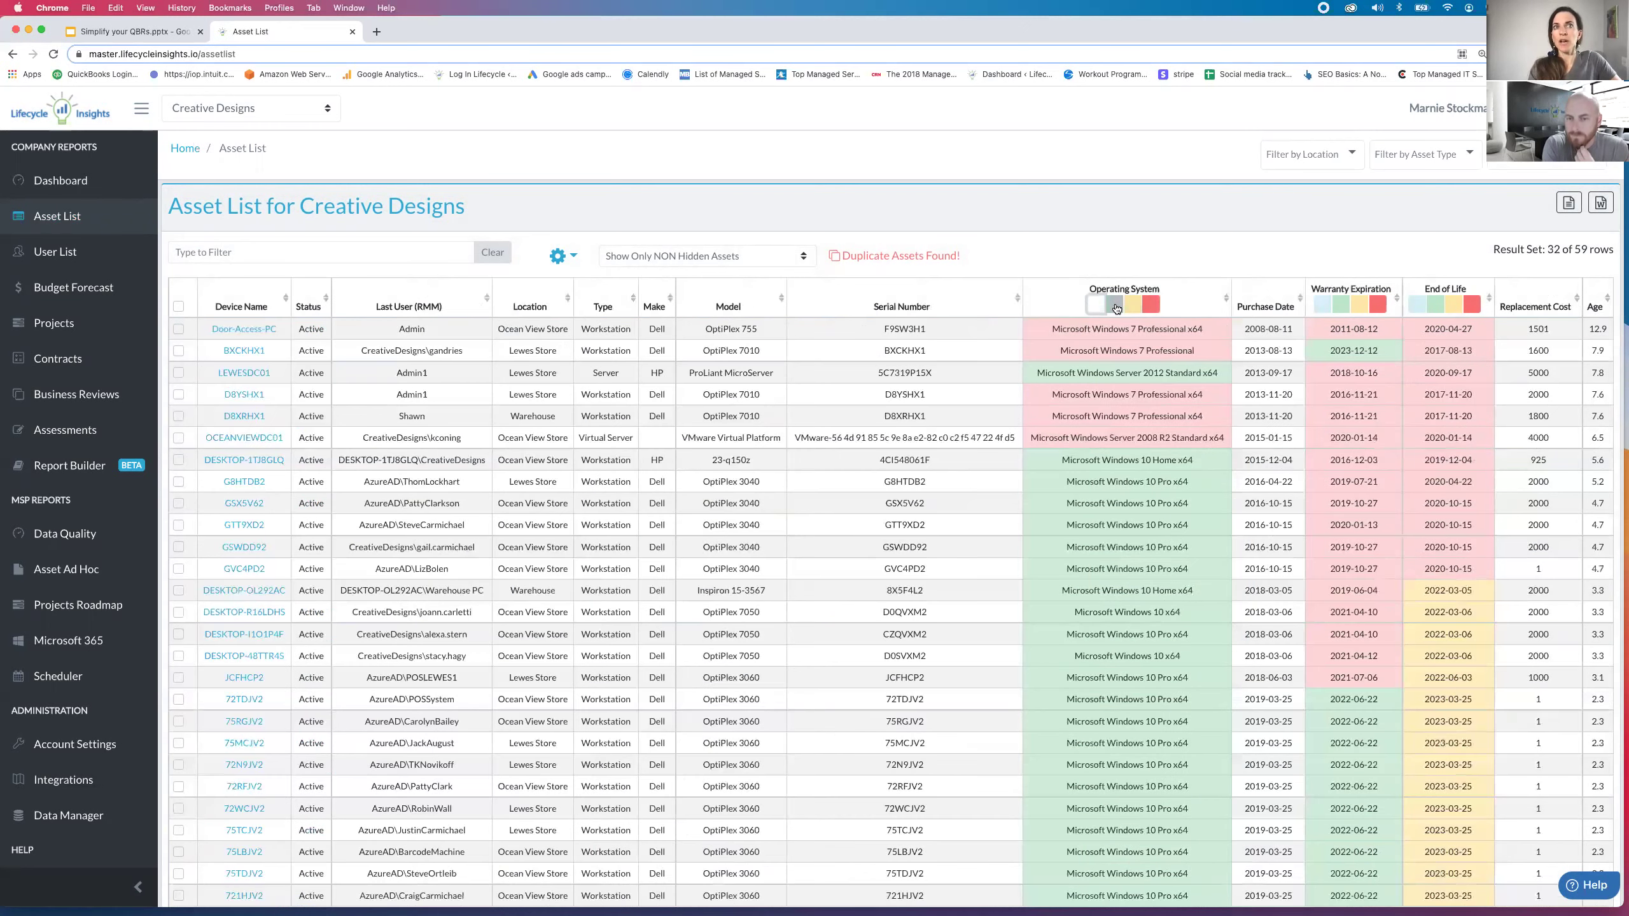
{"action": "left_click", "coordinate": [1096, 305]}
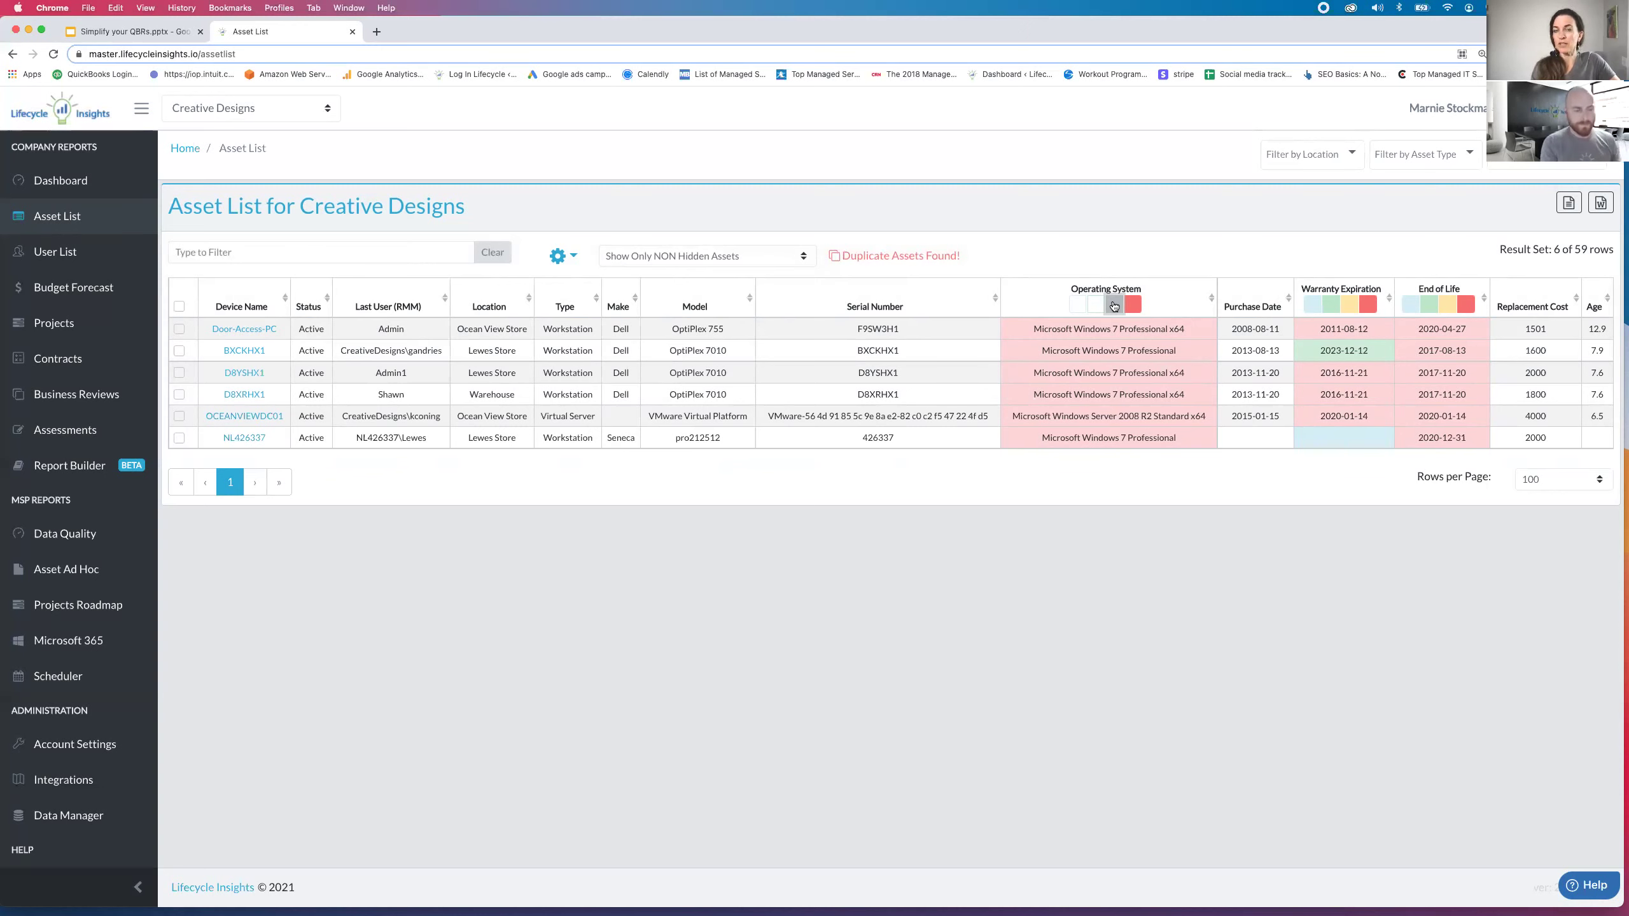
{"action": "left_click", "coordinate": [1096, 306]}
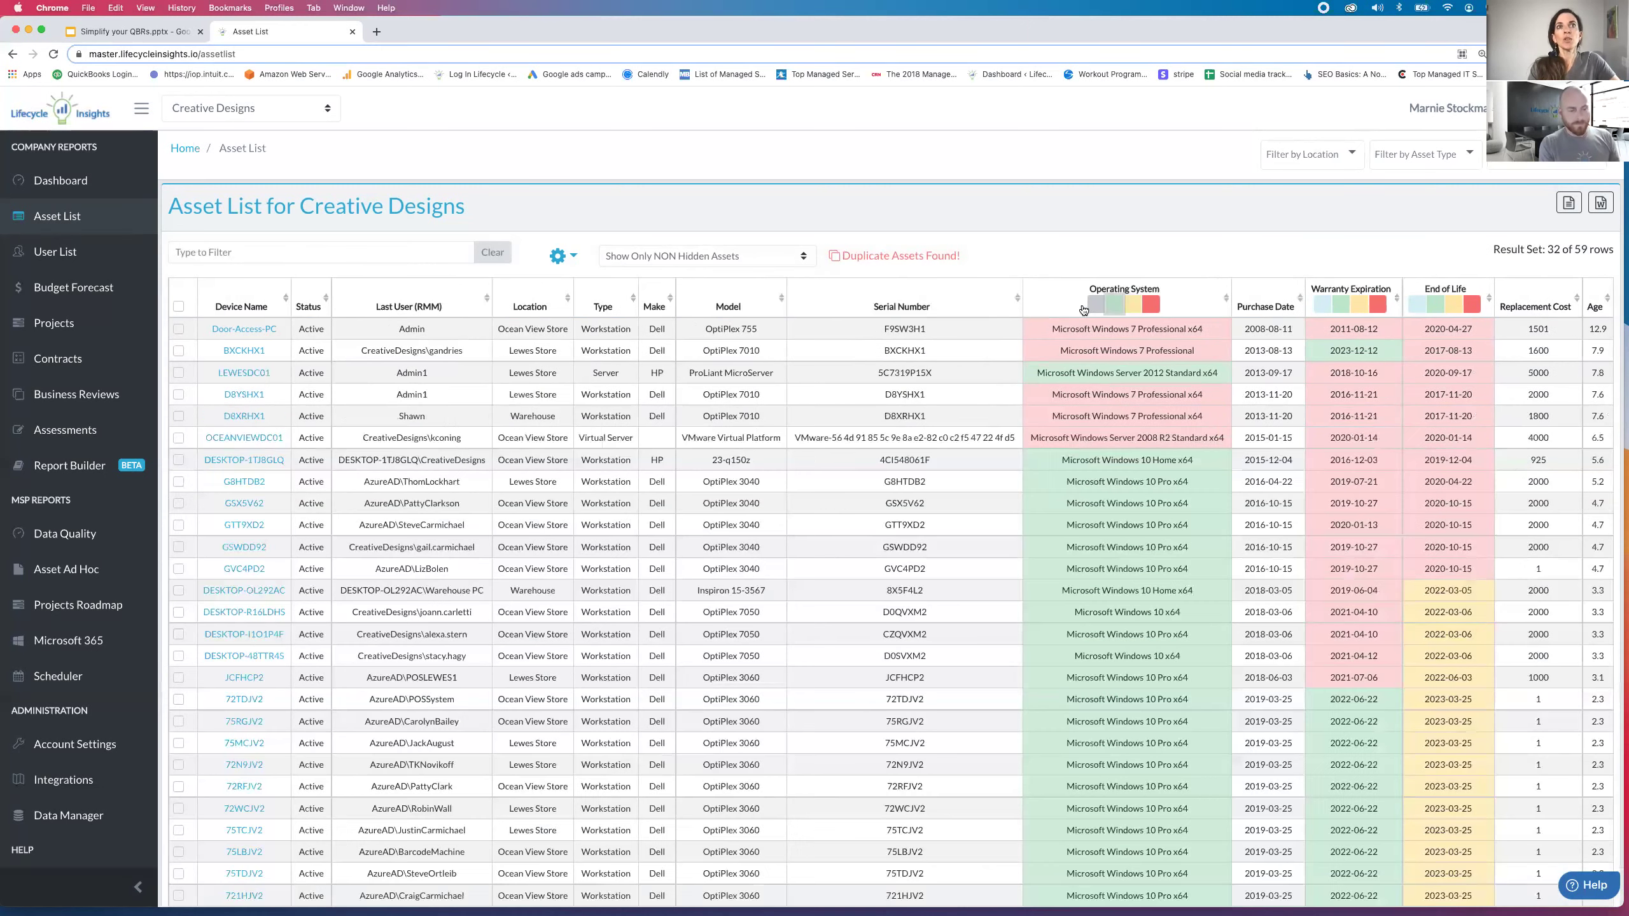
{"action": "left_click", "coordinate": [1095, 307]}
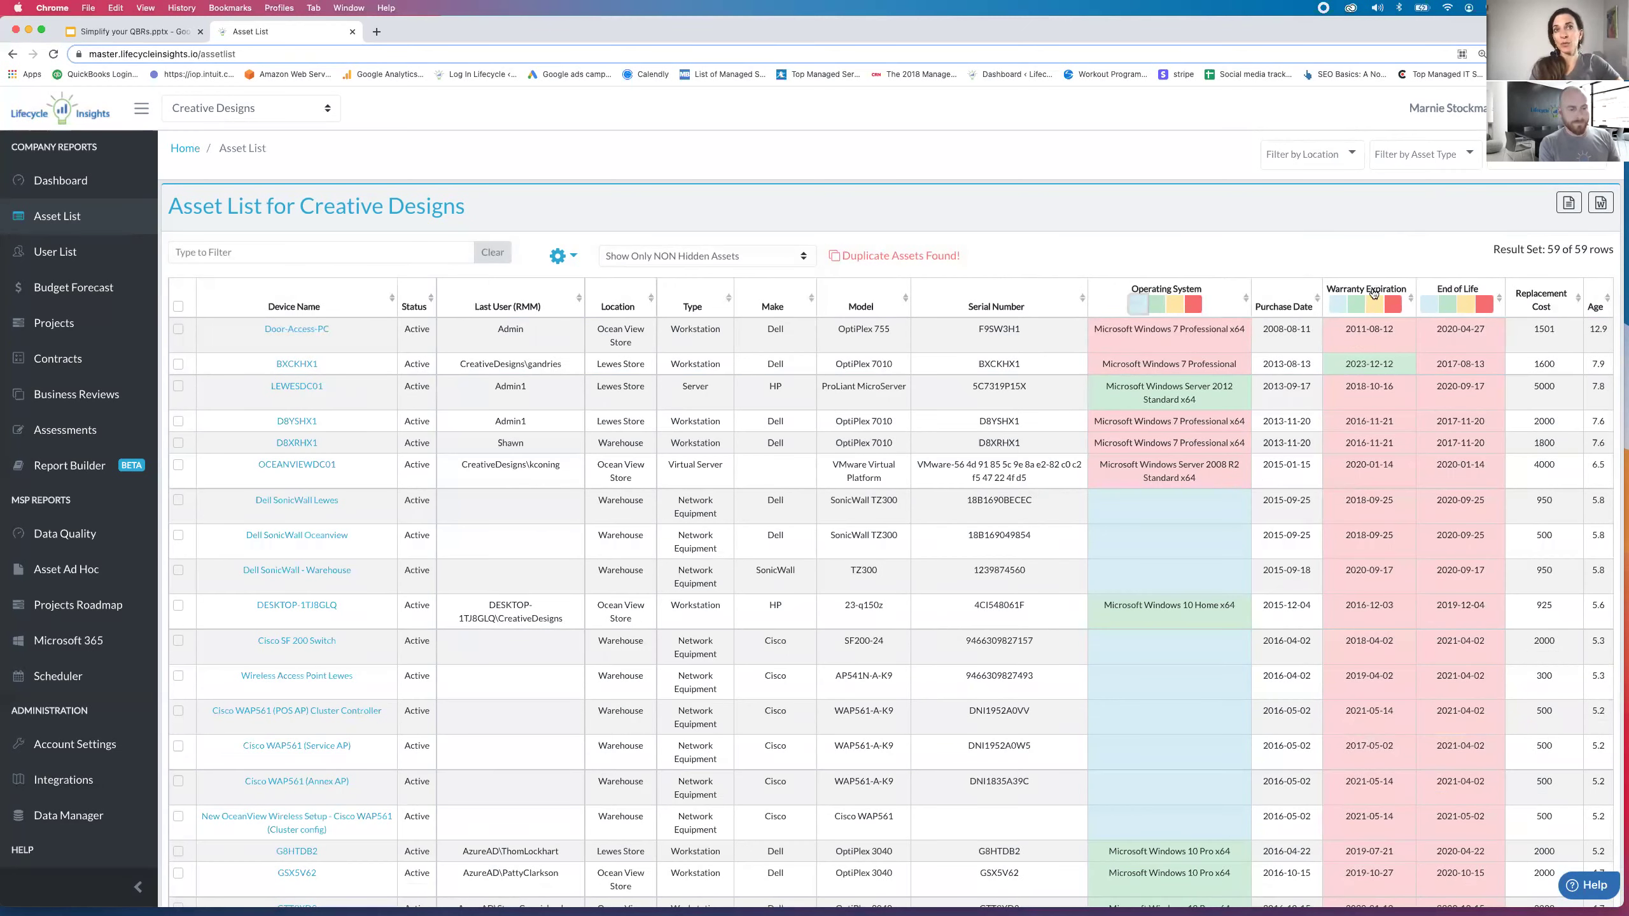
Filter the asset list to red warranty expirations and hide assets with a red end-of-life status.
{"action": "left_click", "coordinate": [1357, 305]}
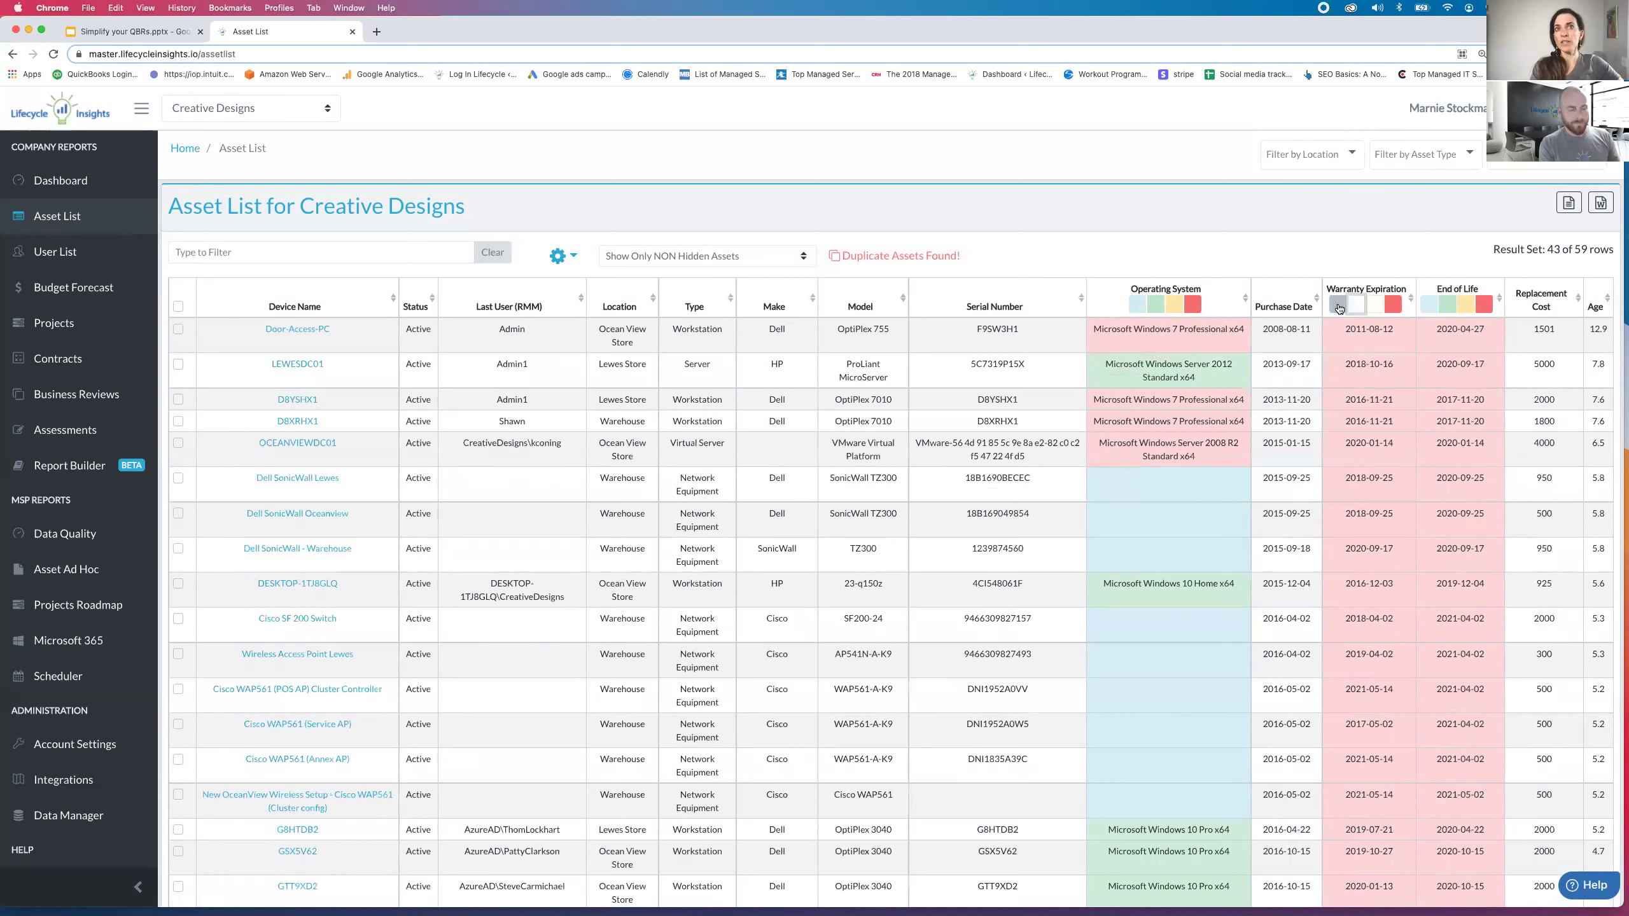
{"action": "left_click", "coordinate": [1339, 307]}
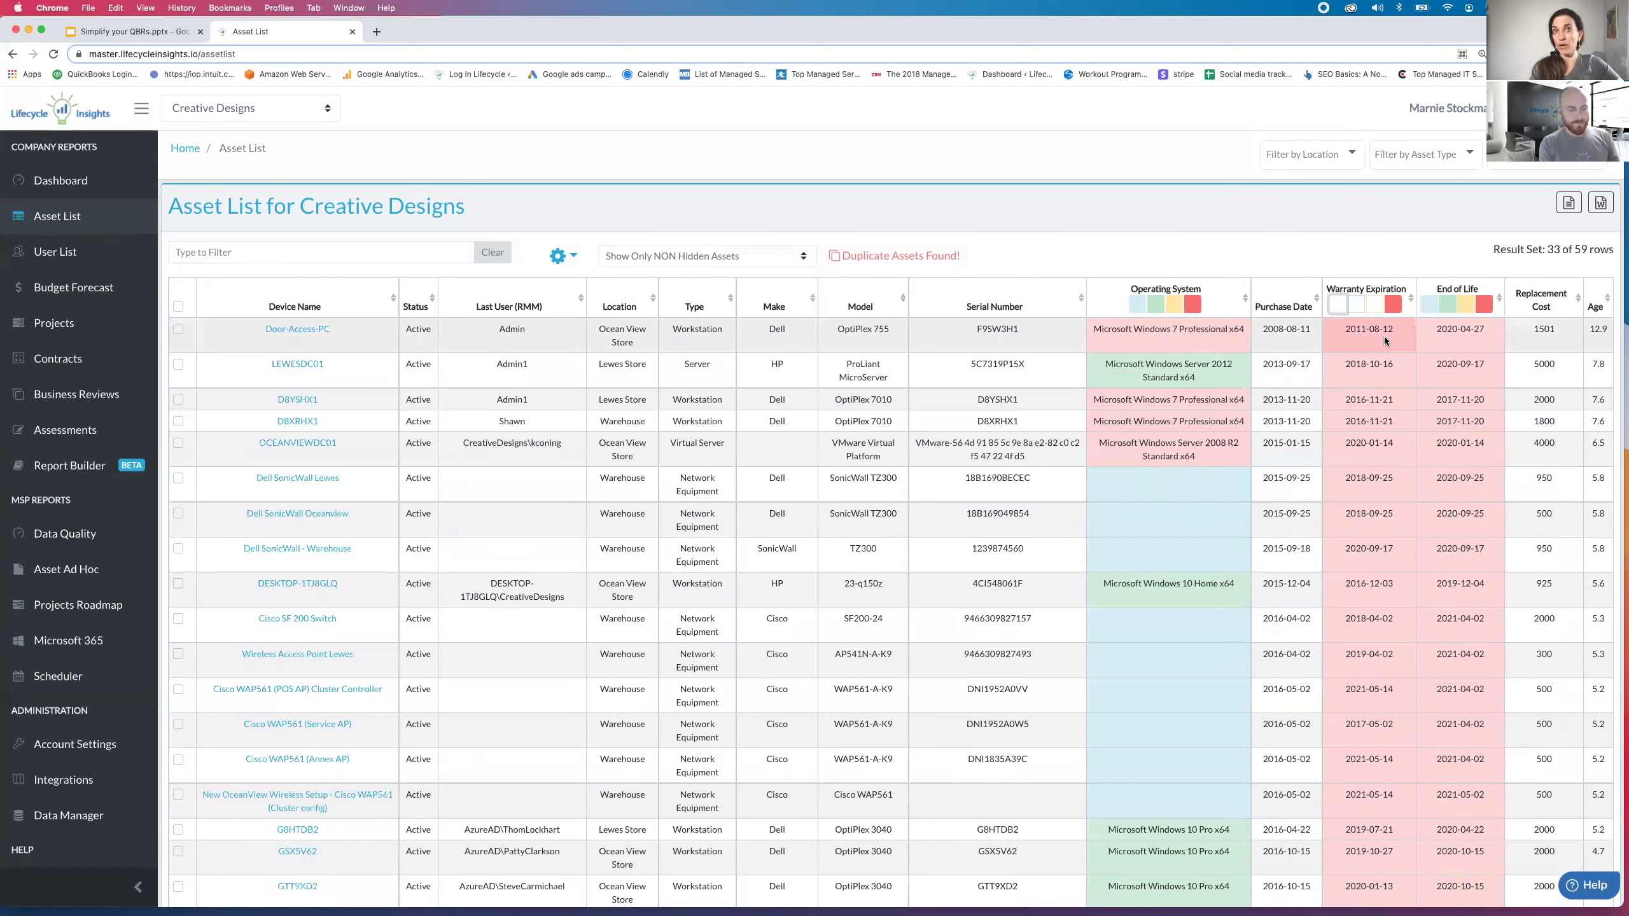
{"action": "left_click", "coordinate": [1485, 305]}
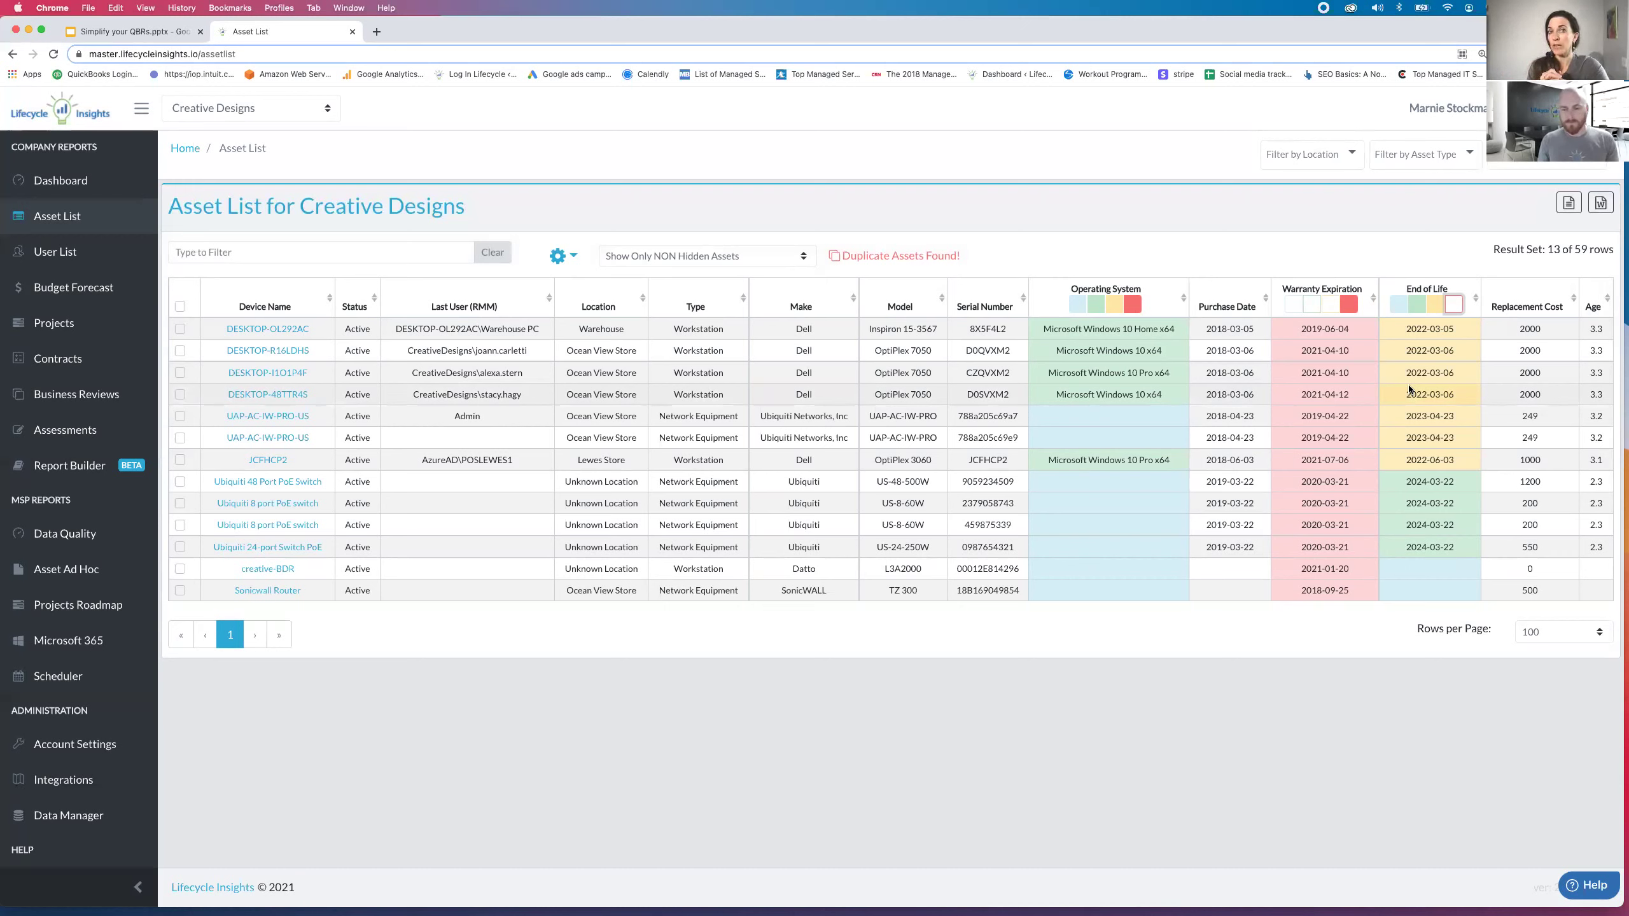
Restore all the hidden end-of-life and warranty expiration statuses in the asset list.
{"action": "left_click", "coordinate": [1455, 305]}
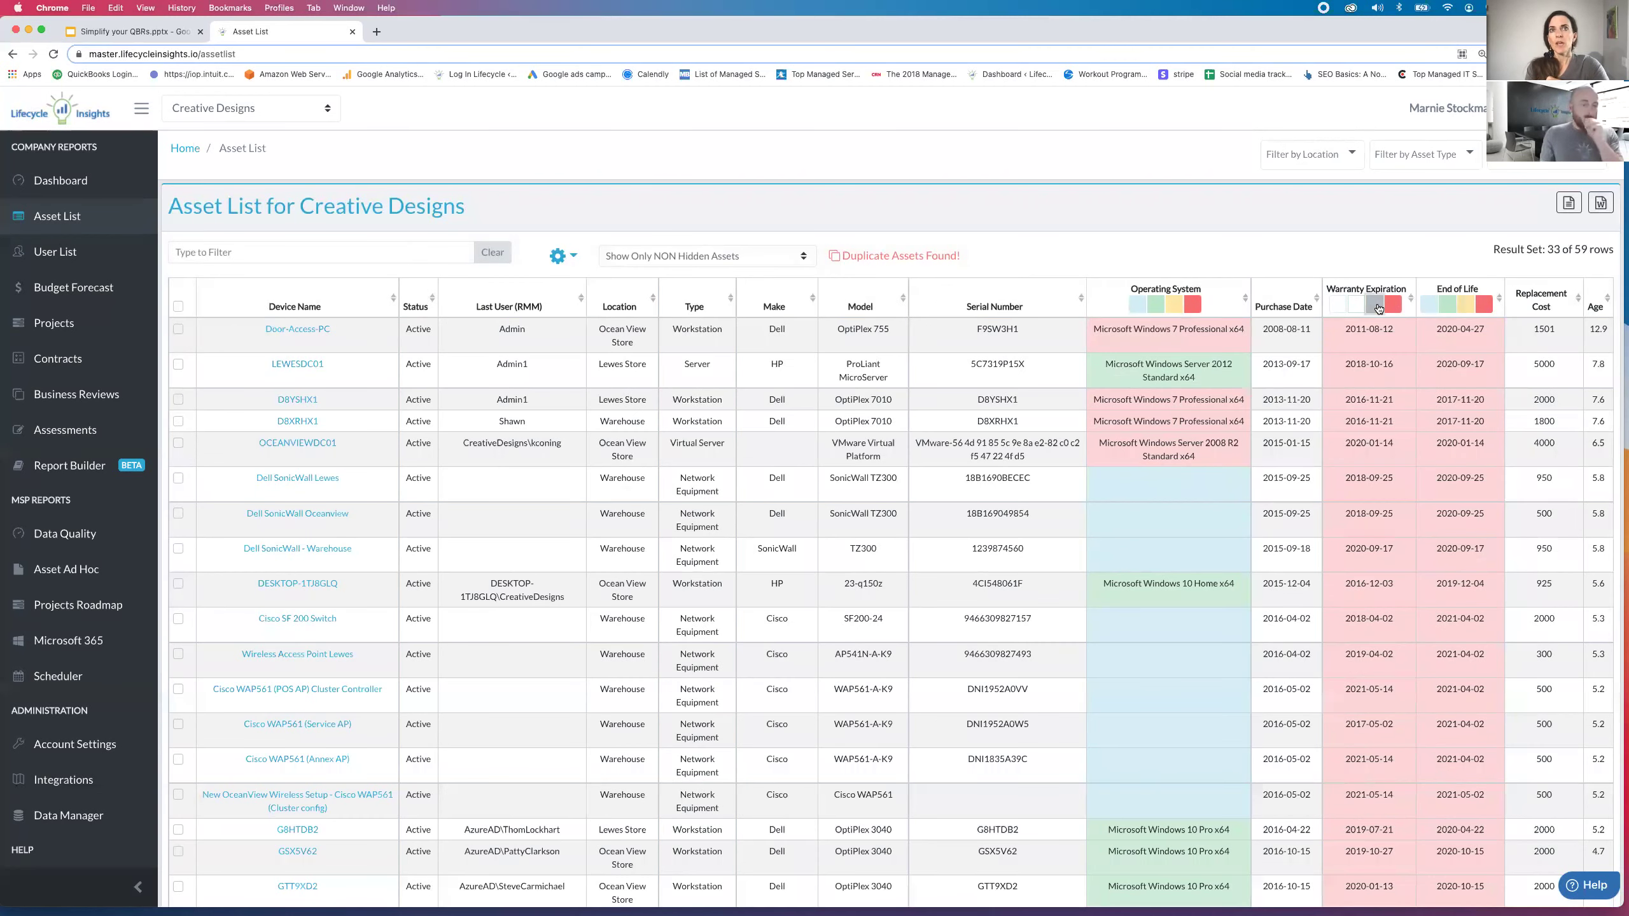
{"action": "left_click", "coordinate": [1339, 306]}
{"action": "left_click", "coordinate": [1340, 308]}
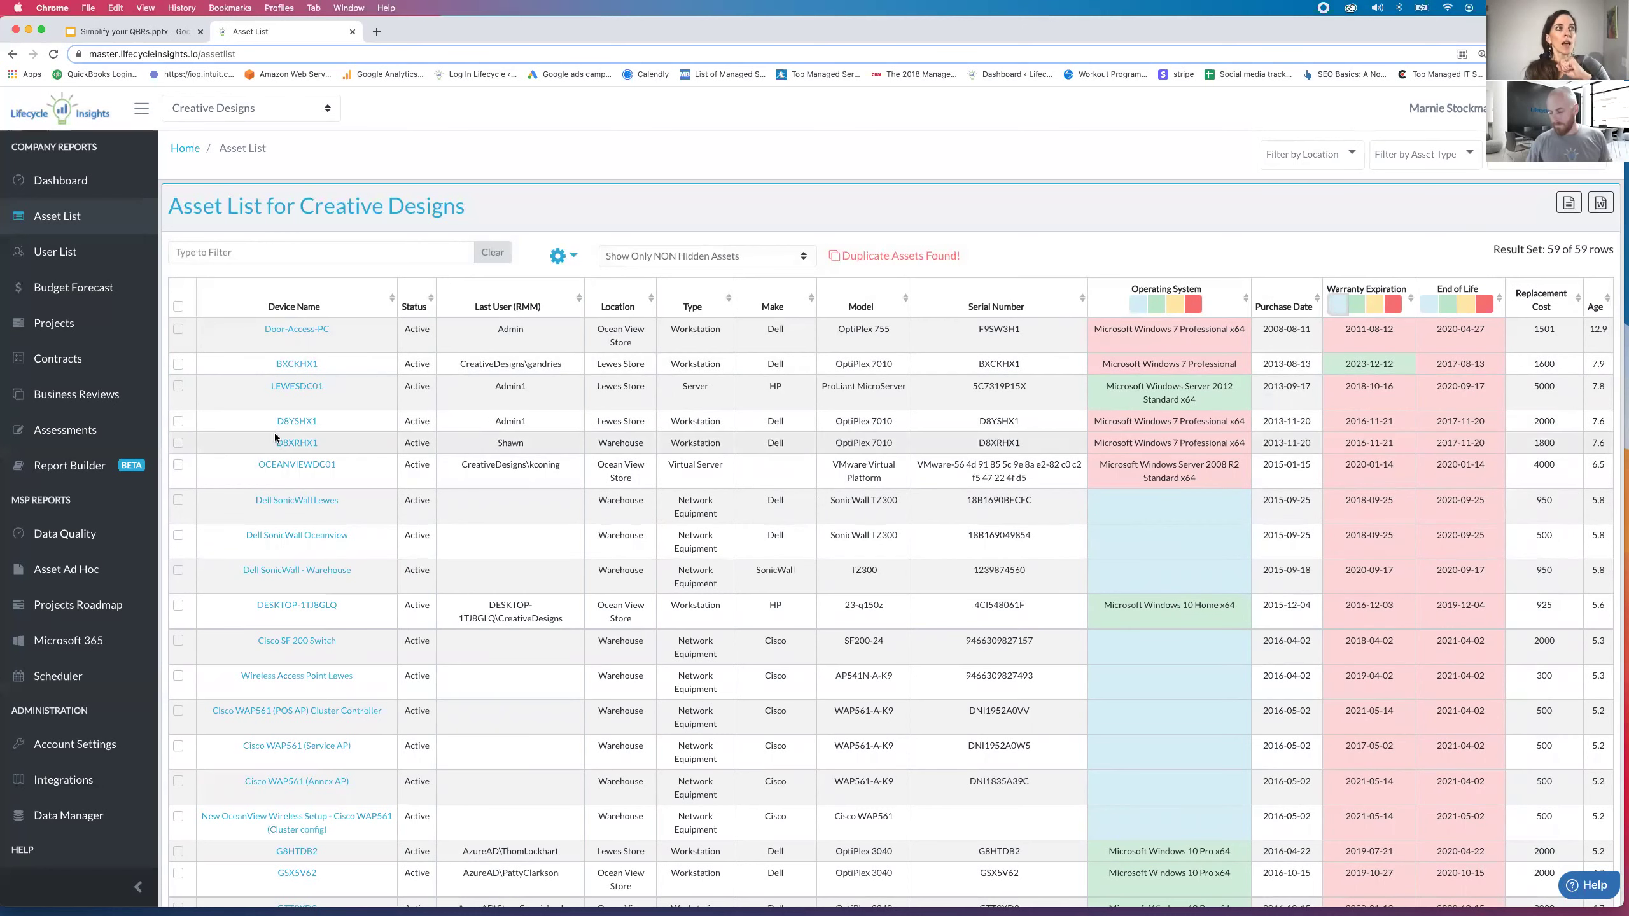
Open asset D8XRHX1, view its vendor warranty details, and close the record without saving.
{"action": "left_click", "coordinate": [296, 443]}
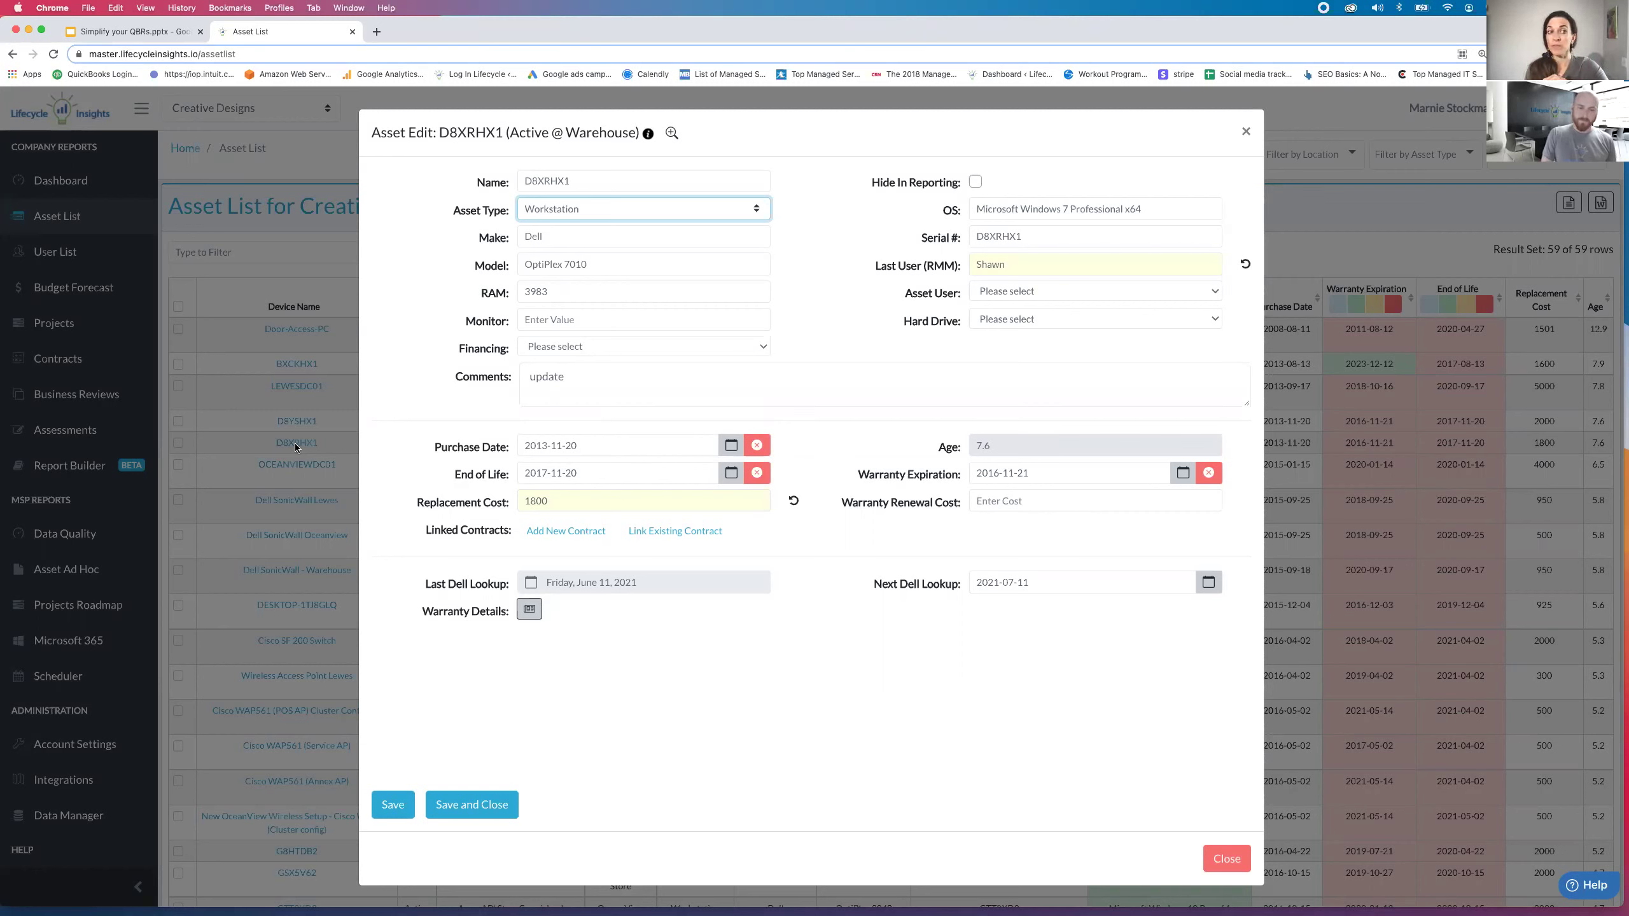
{"action": "left_click", "coordinate": [530, 611]}
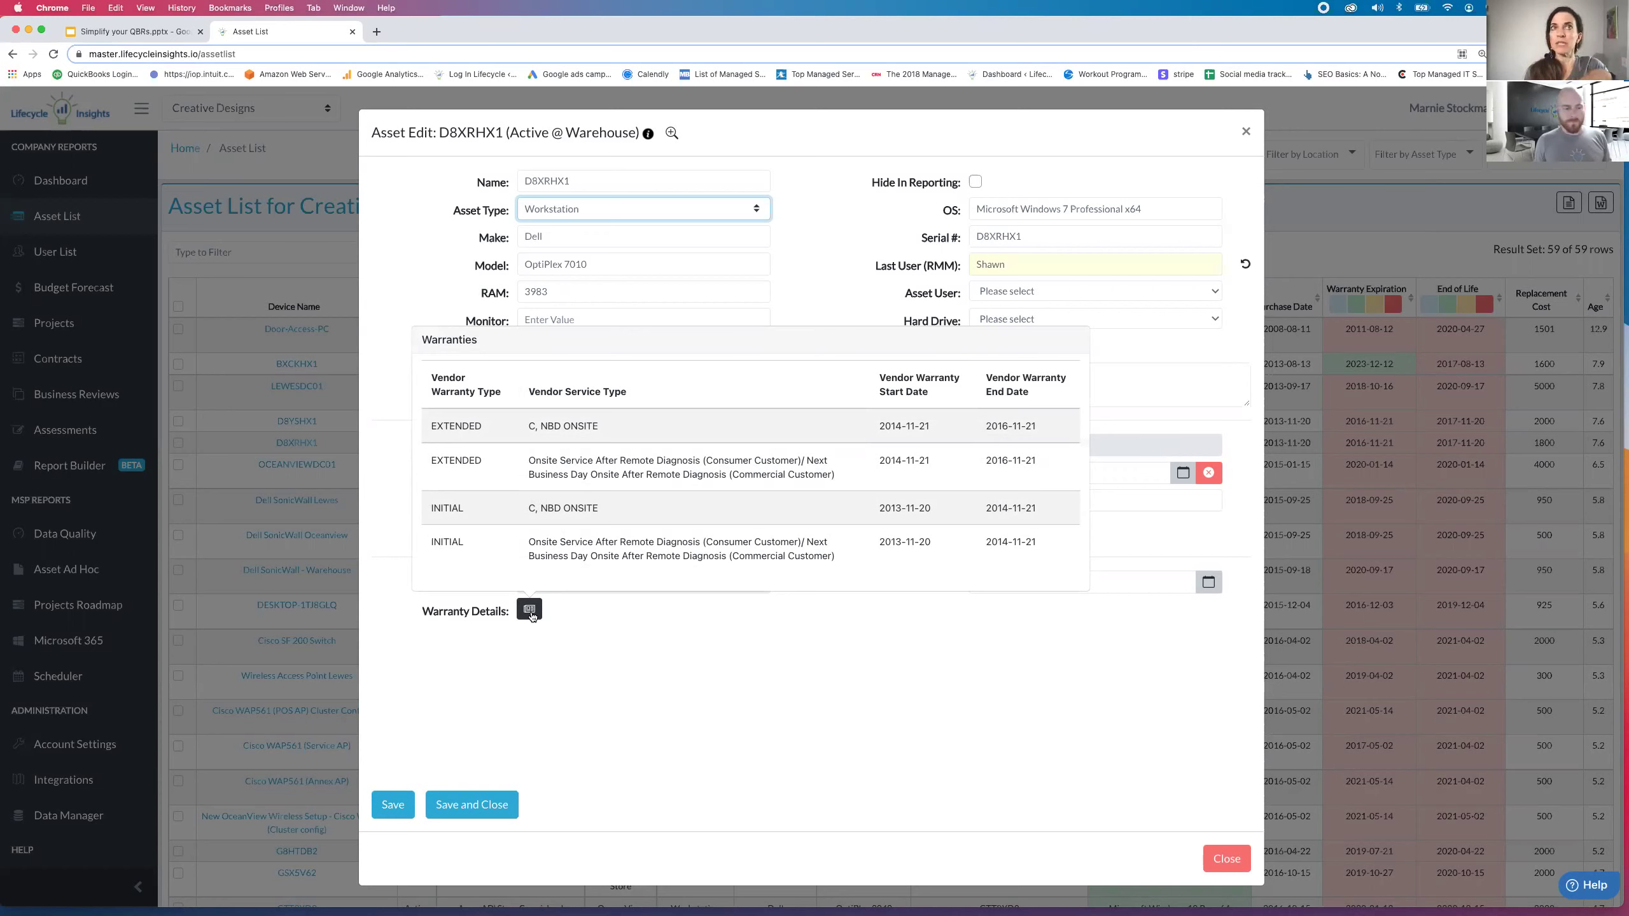
{"action": "left_click", "coordinate": [1247, 133]}
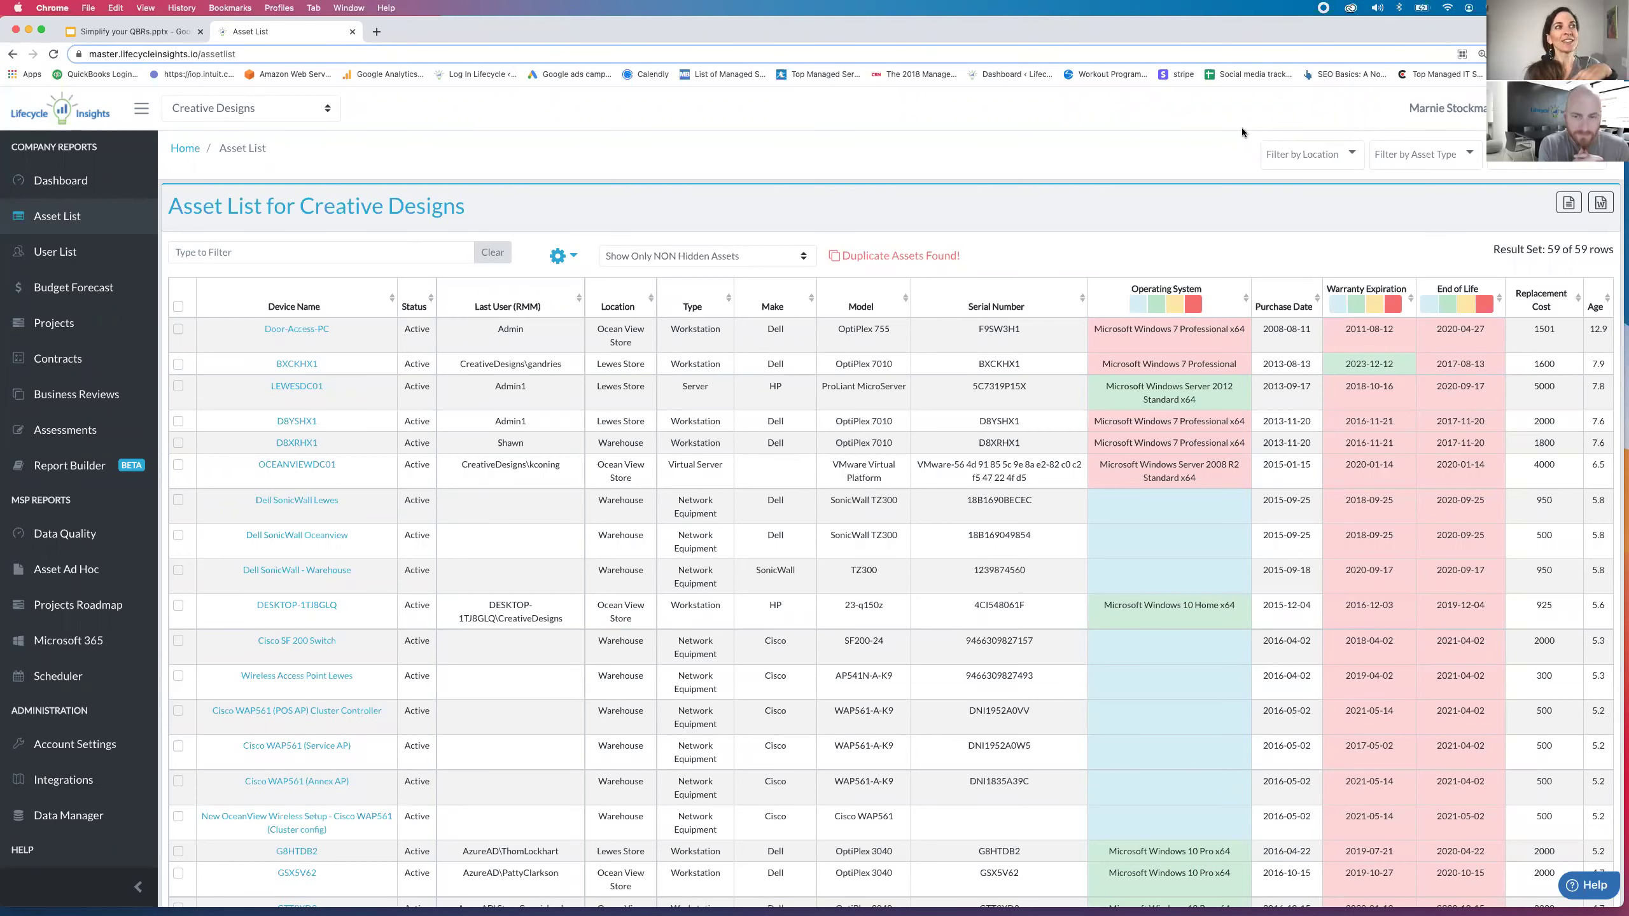
Open the user list, hide users found in Connectwise, and sort by Microsoft 365 last activity date in descending order.
{"action": "left_click", "coordinate": [65, 253]}
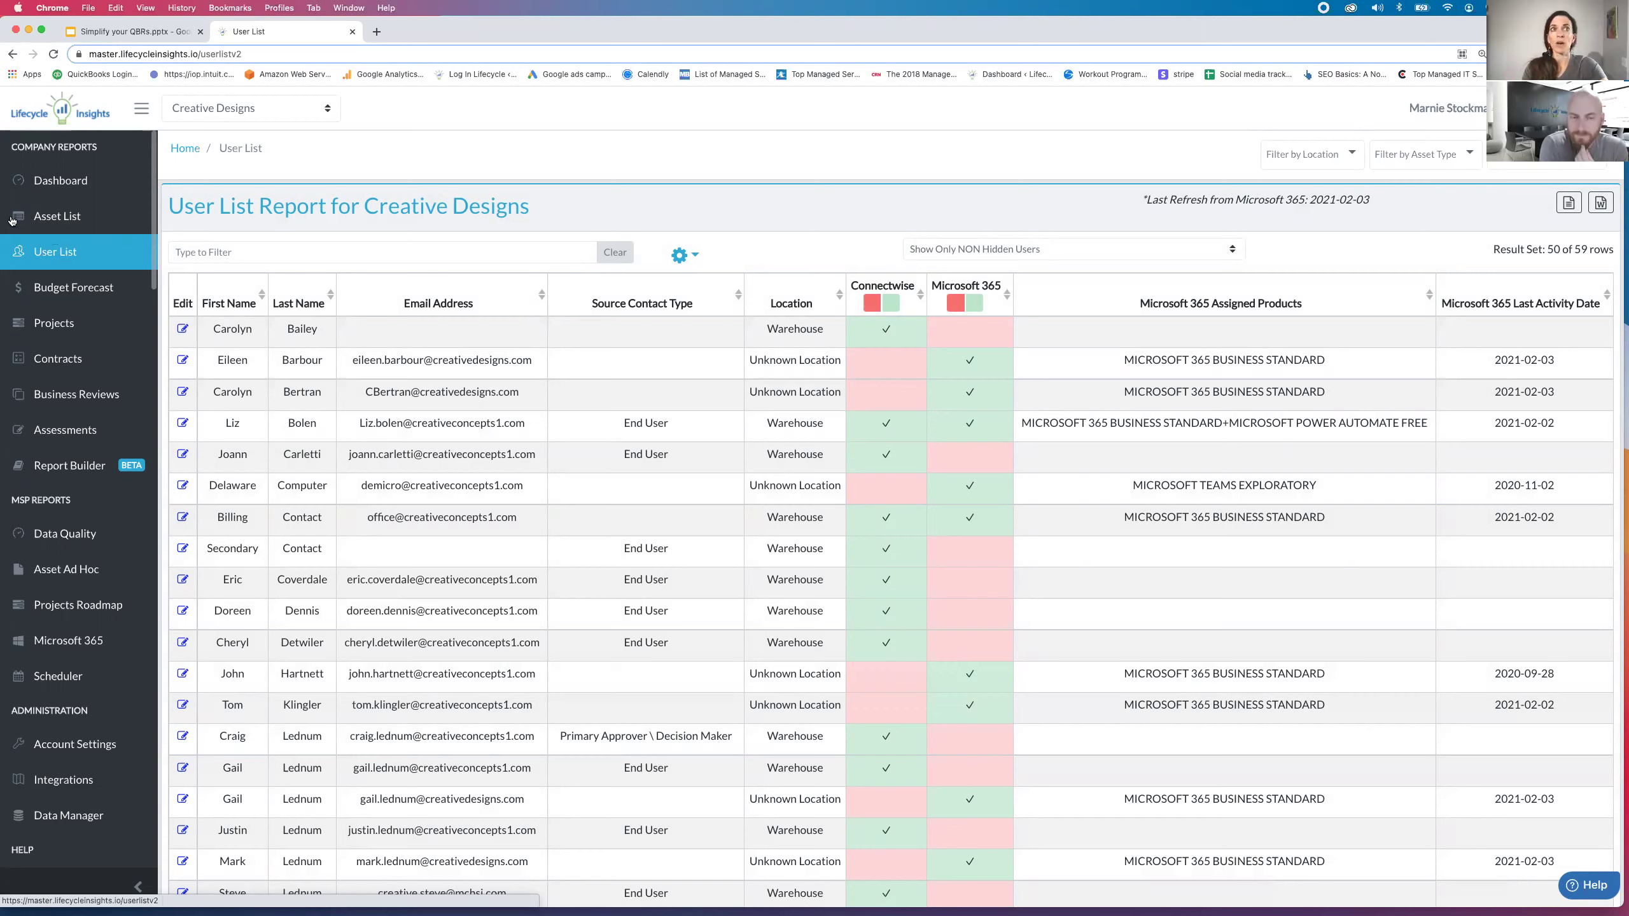
{"action": "left_click", "coordinate": [893, 306]}
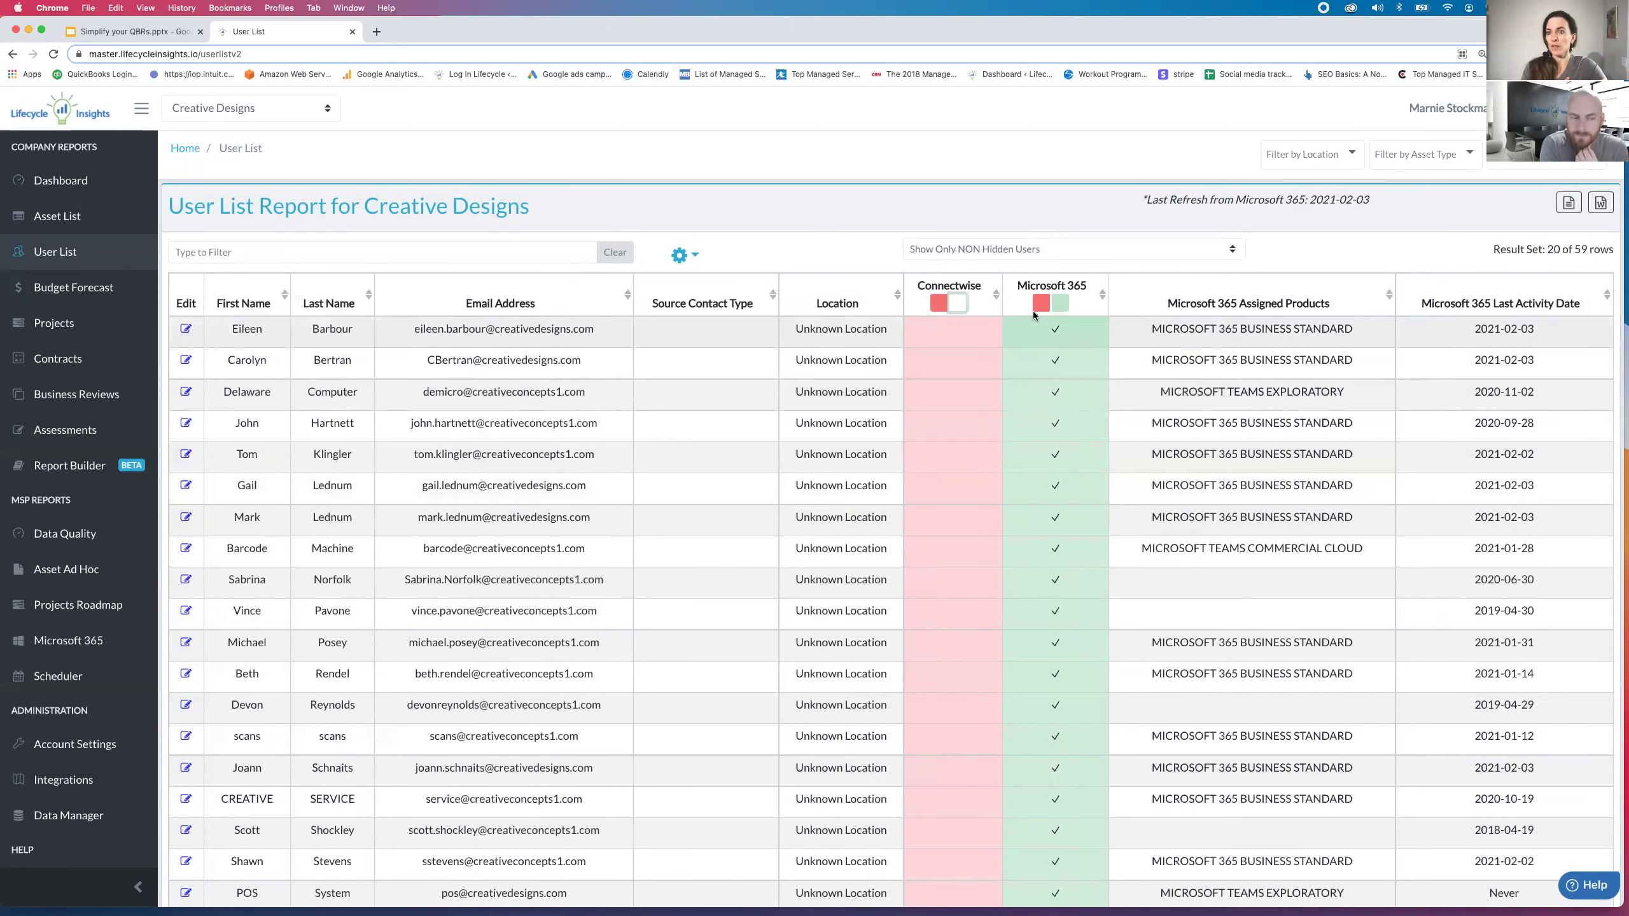
{"action": "left_click", "coordinate": [1604, 294]}
{"action": "left_click", "coordinate": [1604, 294]}
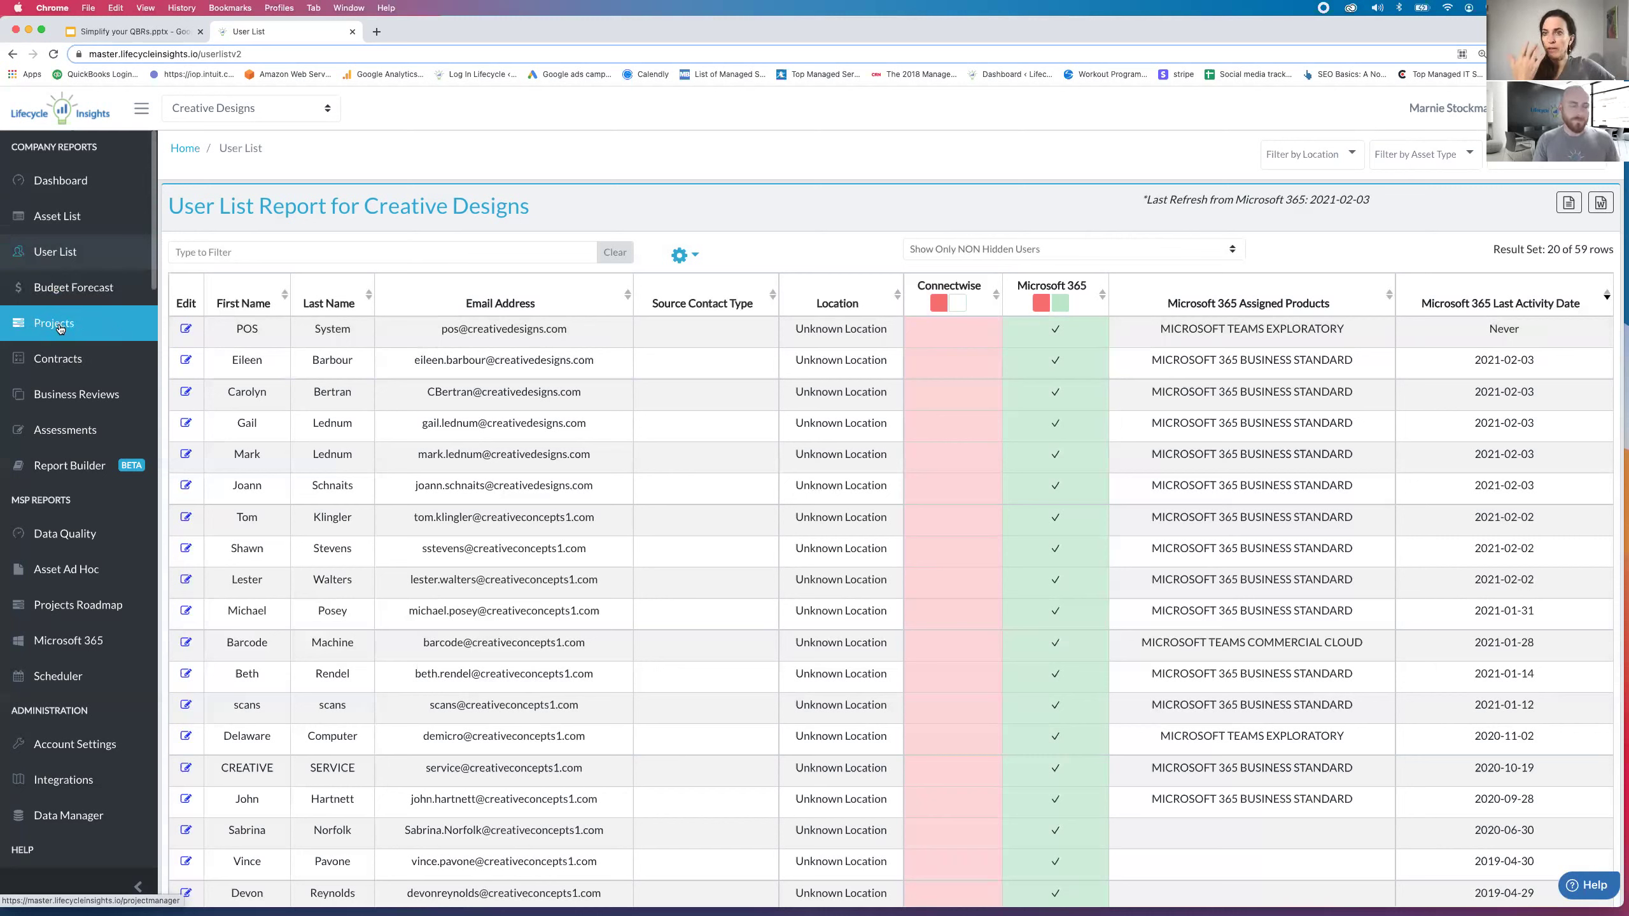
Open the contracts and subscriptions list, look over the blank form for a new contract, and close it.
{"action": "left_click", "coordinate": [59, 363]}
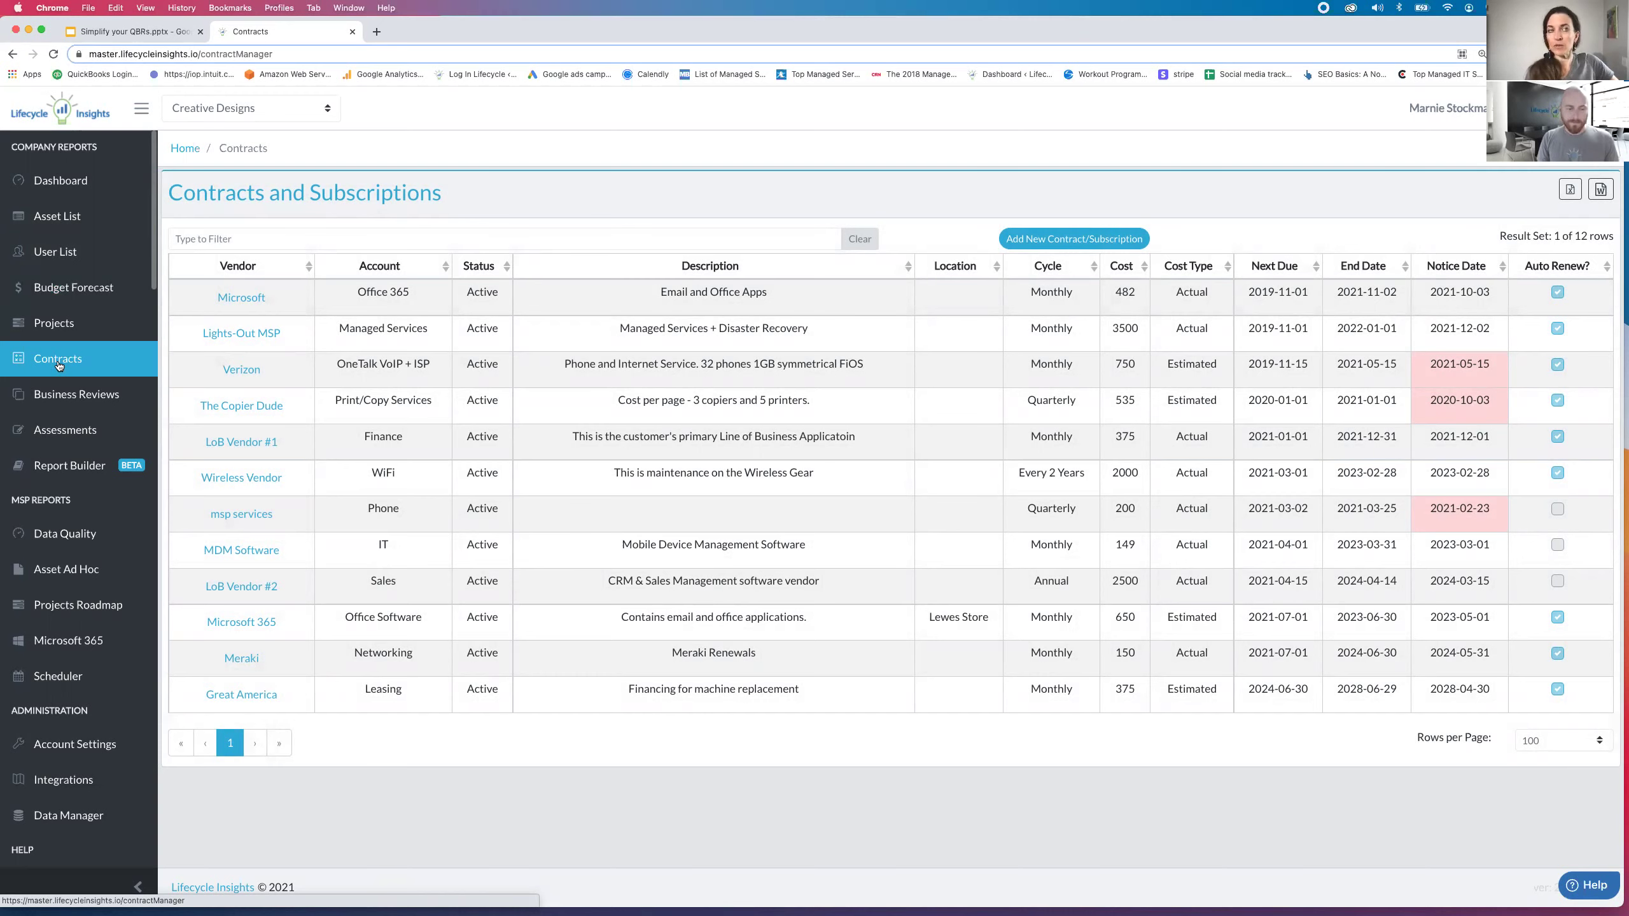
{"action": "left_click", "coordinate": [1101, 241]}
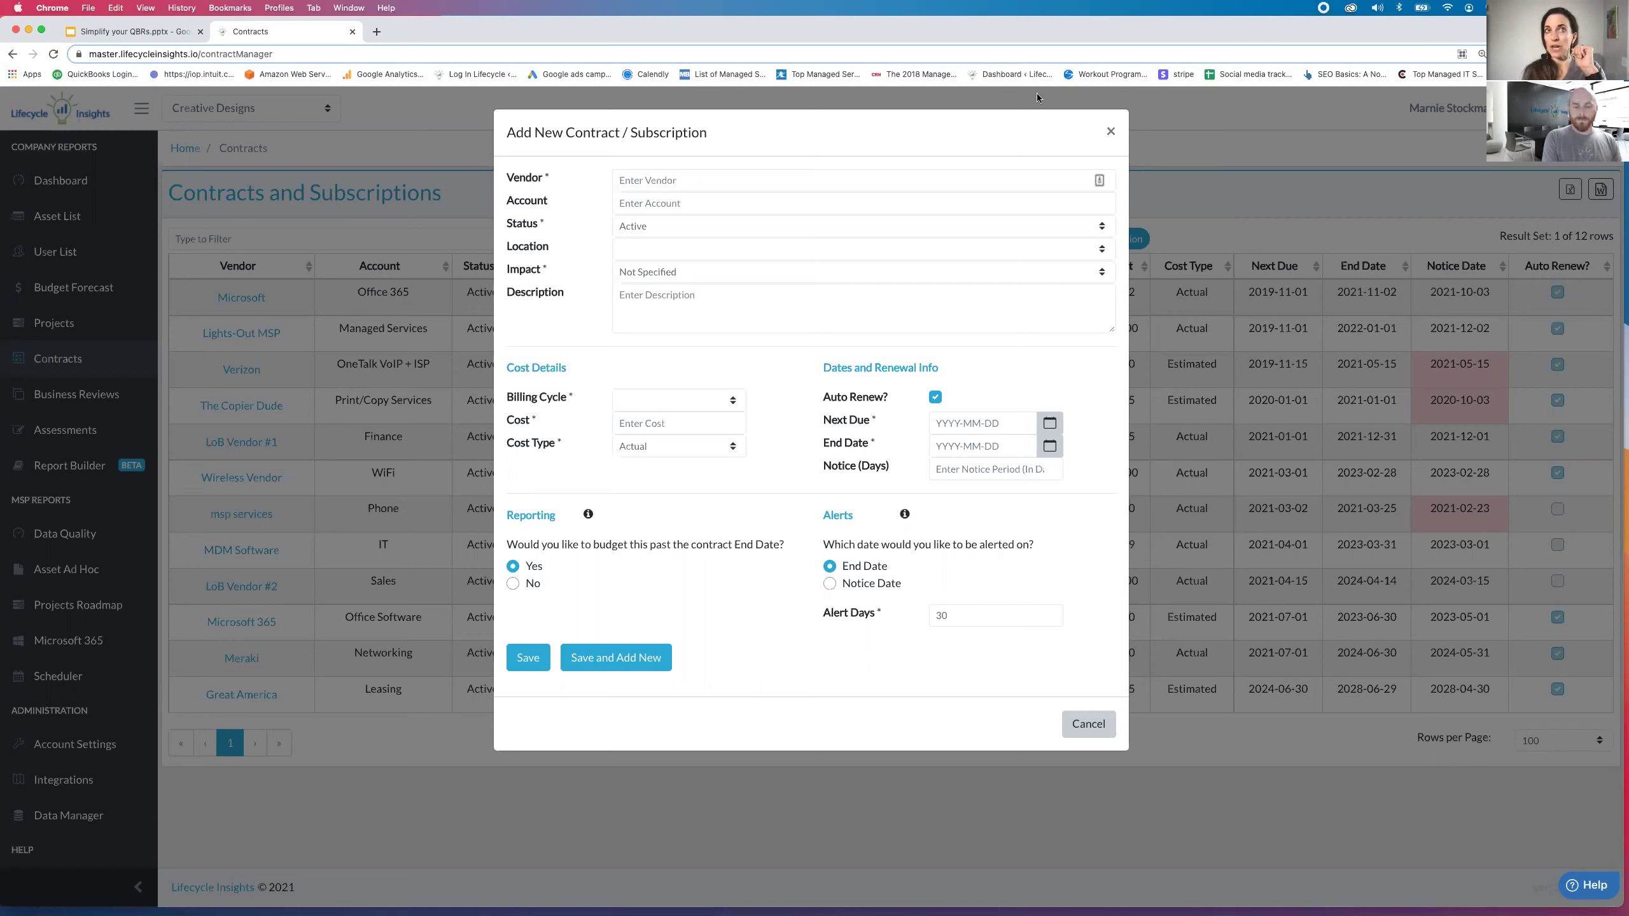
{"action": "left_click", "coordinate": [1111, 132]}
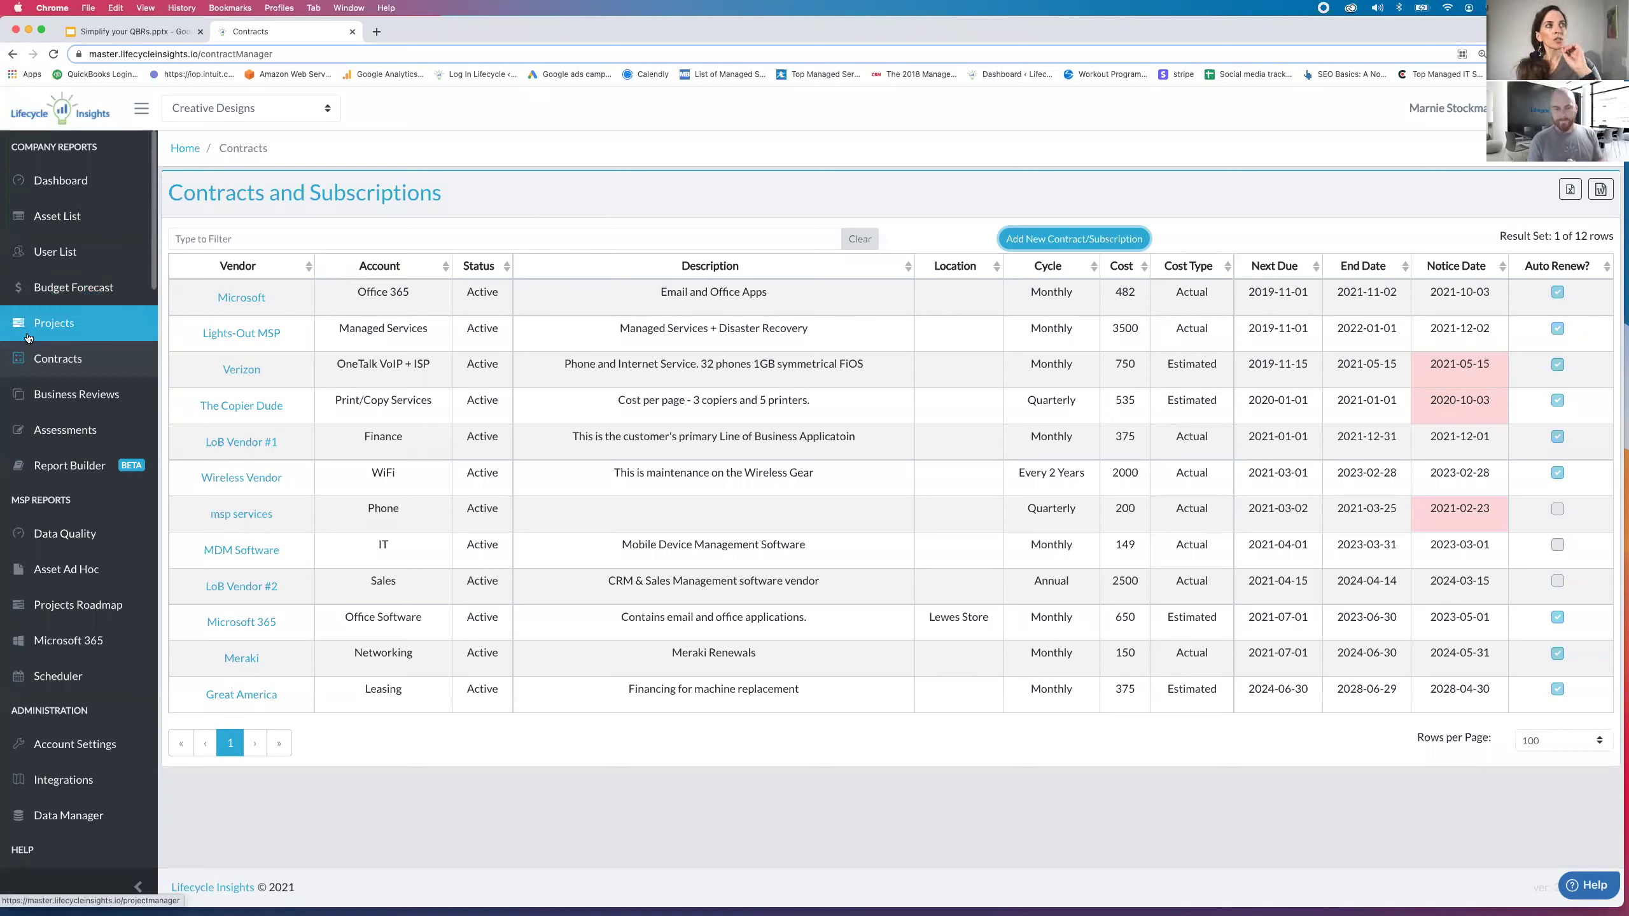
Open the assessment template management page and browse the shared templates available for import.
{"action": "left_click", "coordinate": [55, 431]}
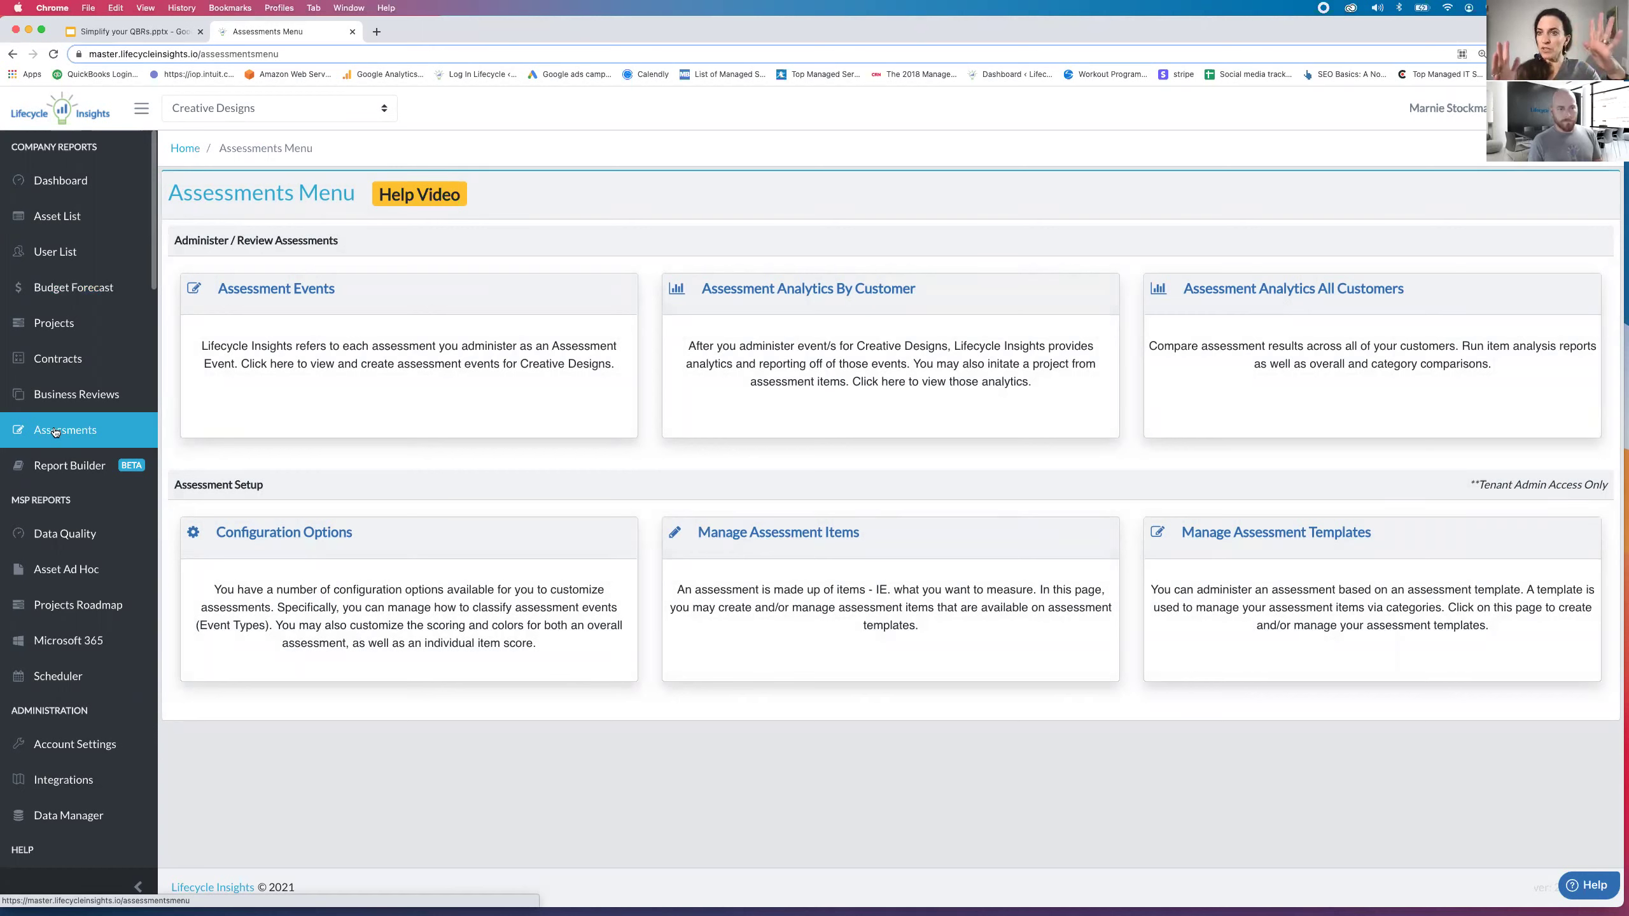
{"action": "left_click", "coordinate": [1268, 605]}
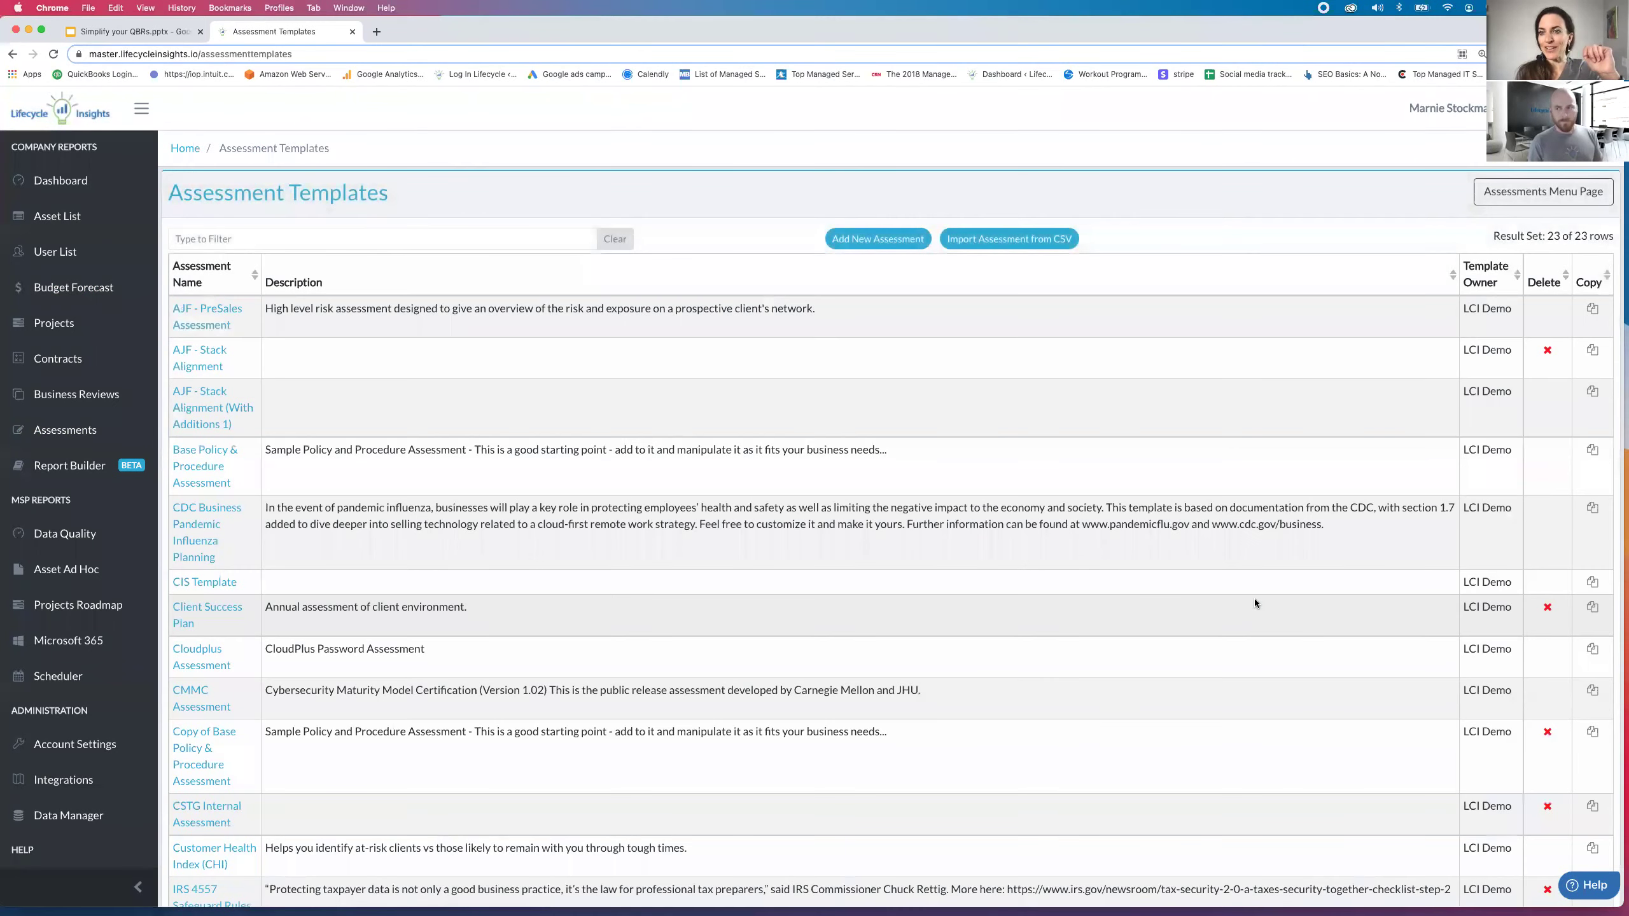
{"action": "scroll", "coordinate": [774, 555], "scroll_direction": "down", "scroll_amount": 20}
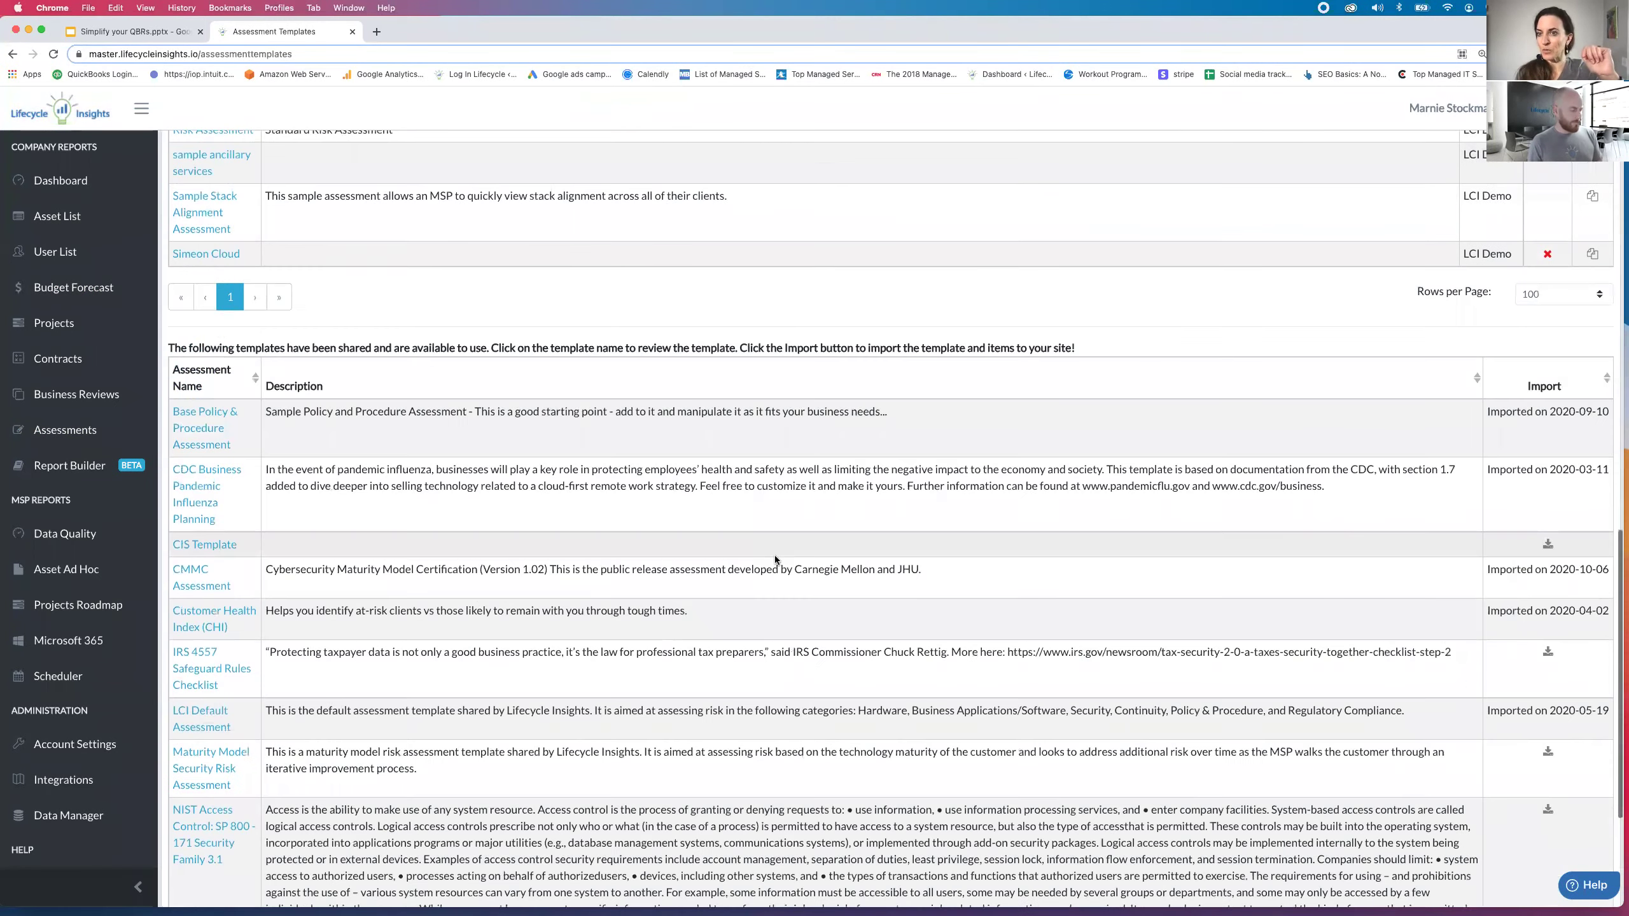
{"action": "scroll", "coordinate": [653, 562], "scroll_direction": "up", "scroll_amount": 2}
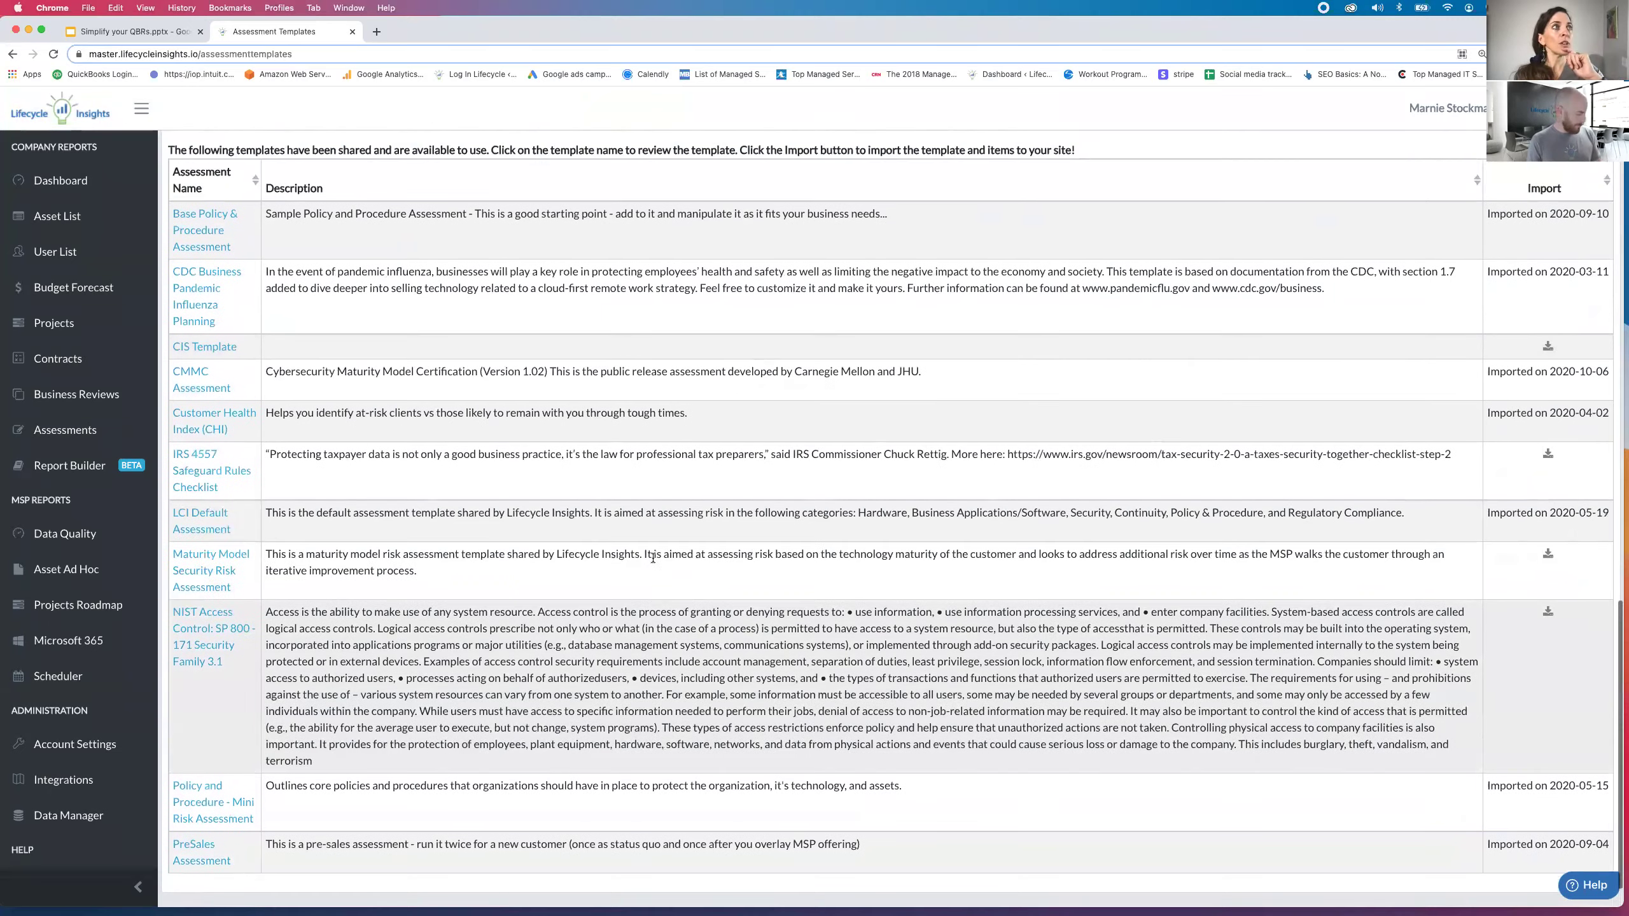
Leave the assessment templates and open the Creative Designs assessment event based on LCI Default Assessment dated 2020-12-02.
{"action": "scroll", "coordinate": [653, 562], "scroll_direction": "down", "scroll_amount": 1}
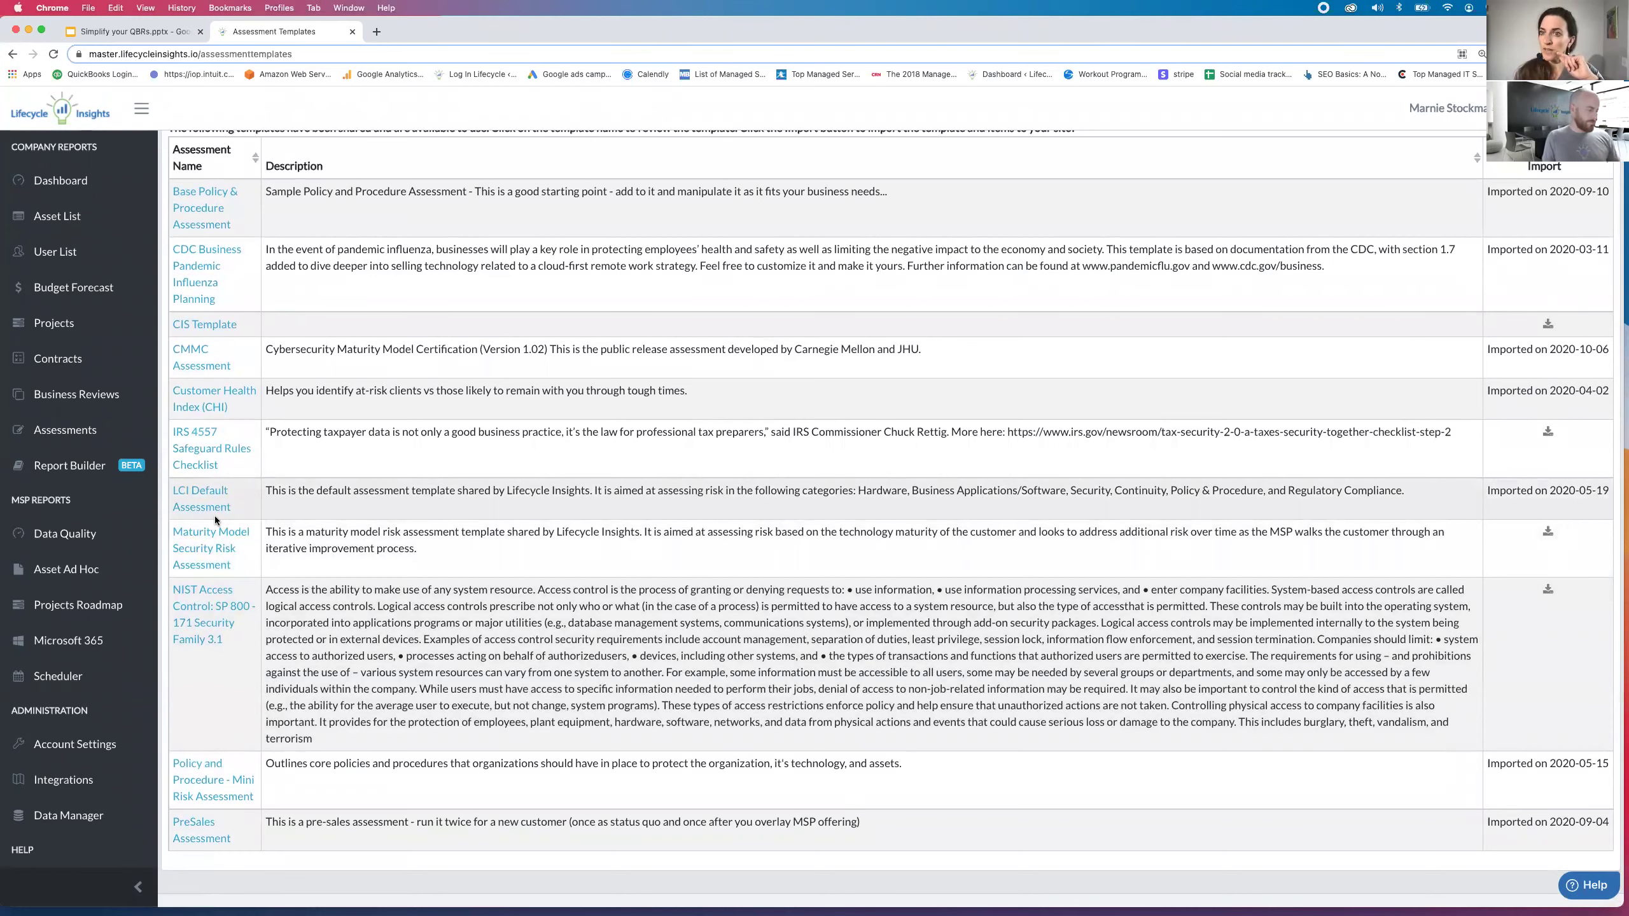
{"action": "scroll", "coordinate": [214, 516], "scroll_direction": "up", "scroll_amount": 20}
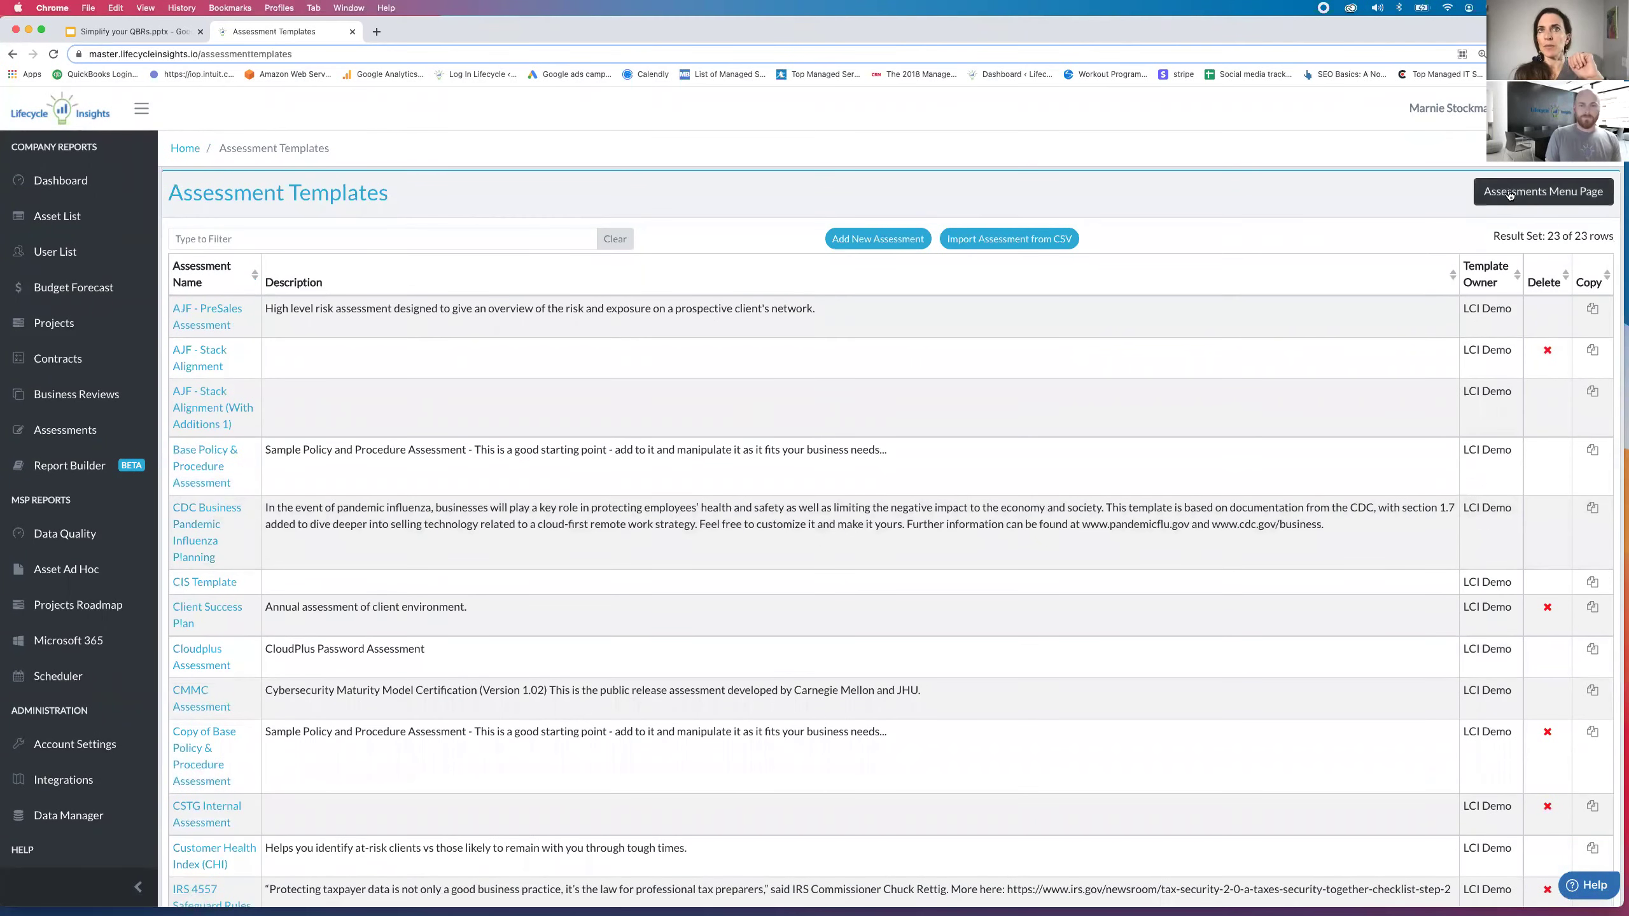
{"action": "left_click", "coordinate": [1510, 193]}
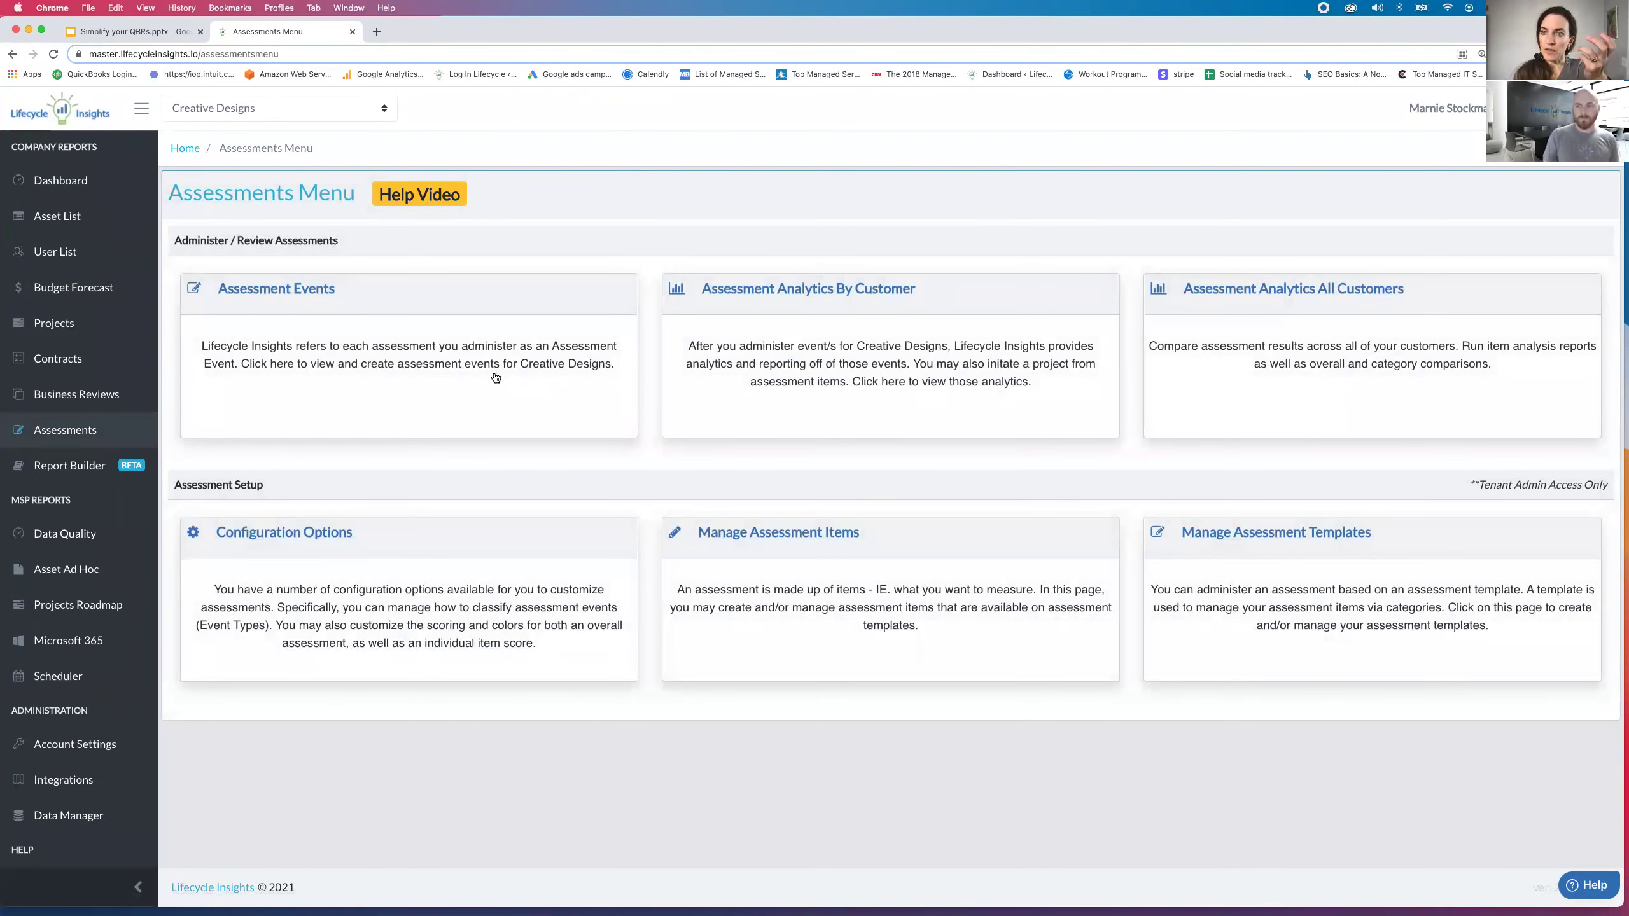
{"action": "left_click", "coordinate": [496, 377]}
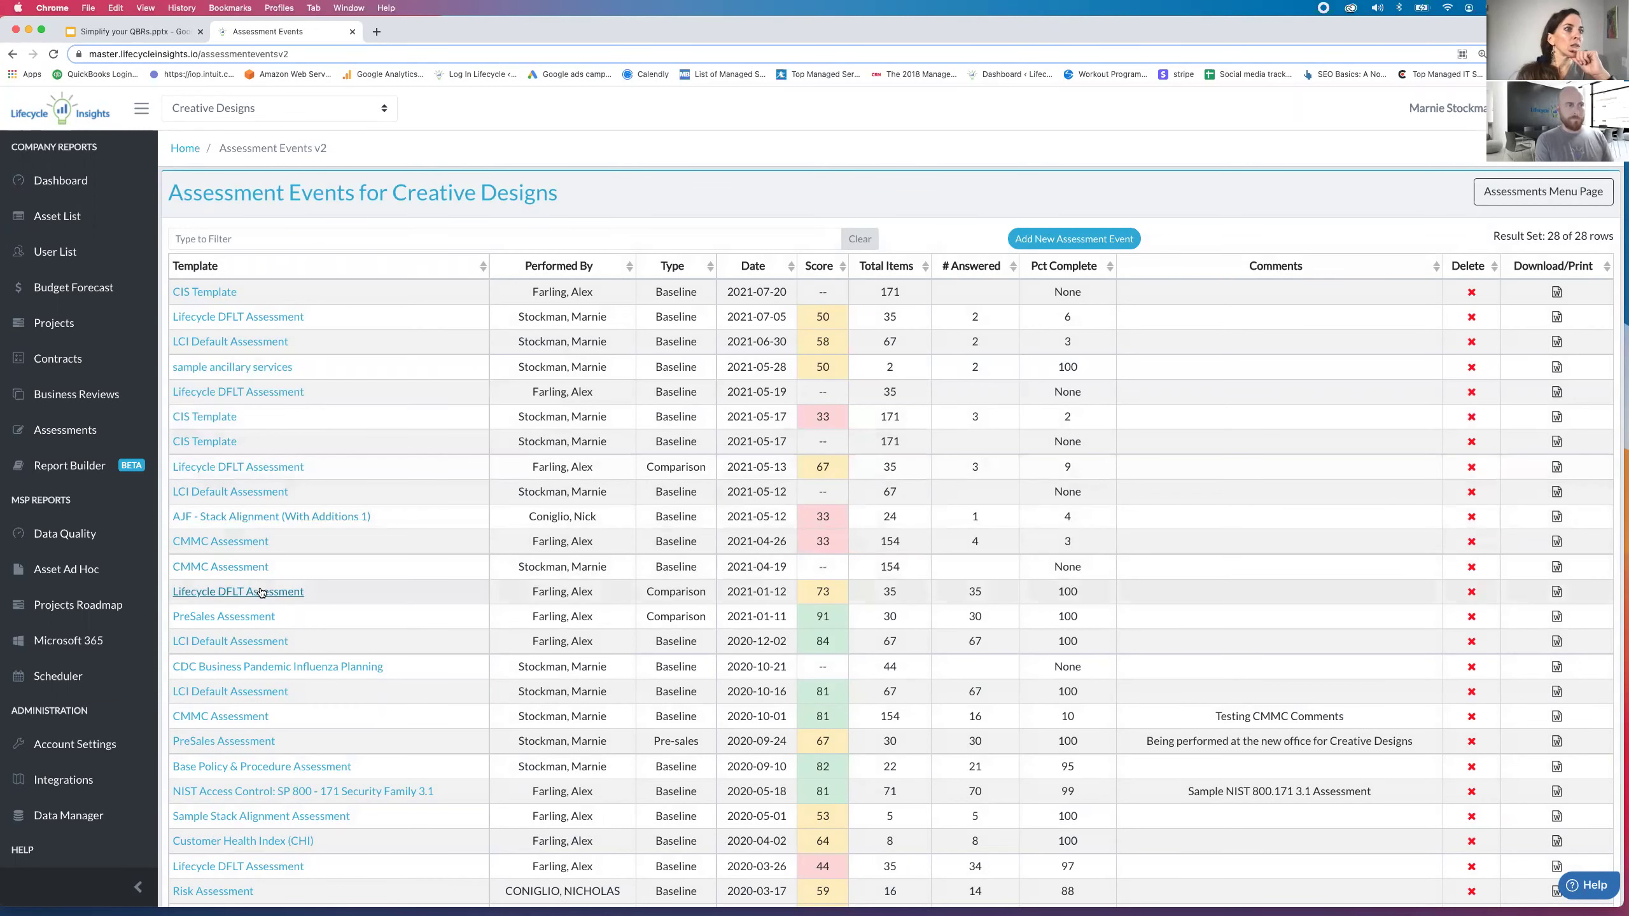
{"action": "left_click", "coordinate": [255, 642]}
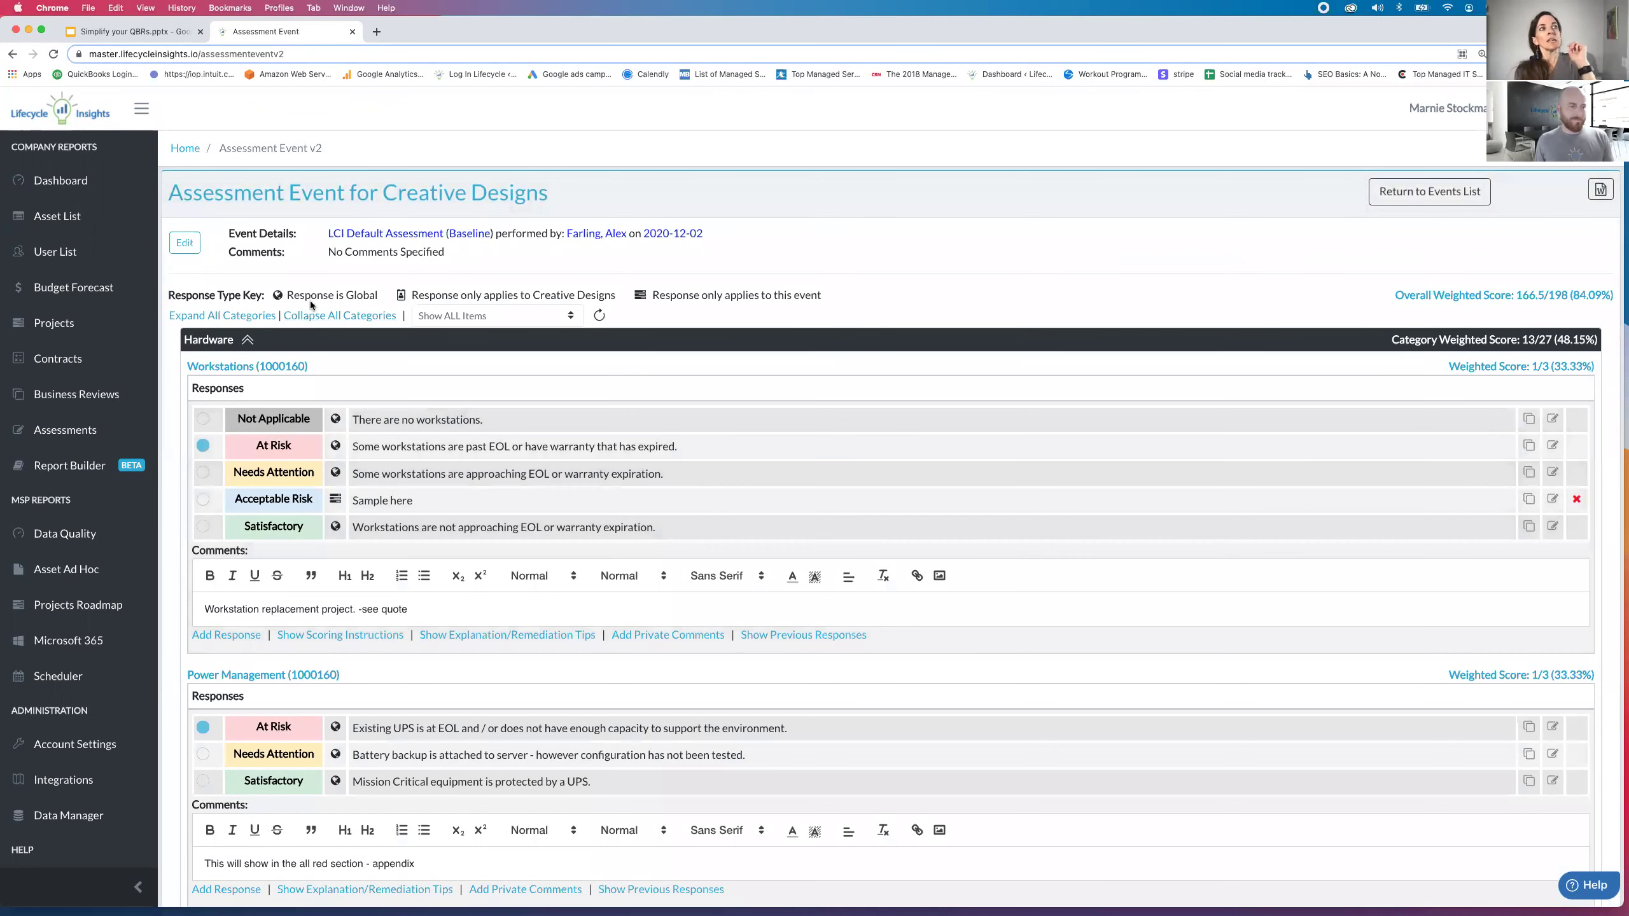
Collapse all assessment categories, then expand only Hardware and show the scoring instructions for the Workstations item.
{"action": "left_click", "coordinate": [326, 317]}
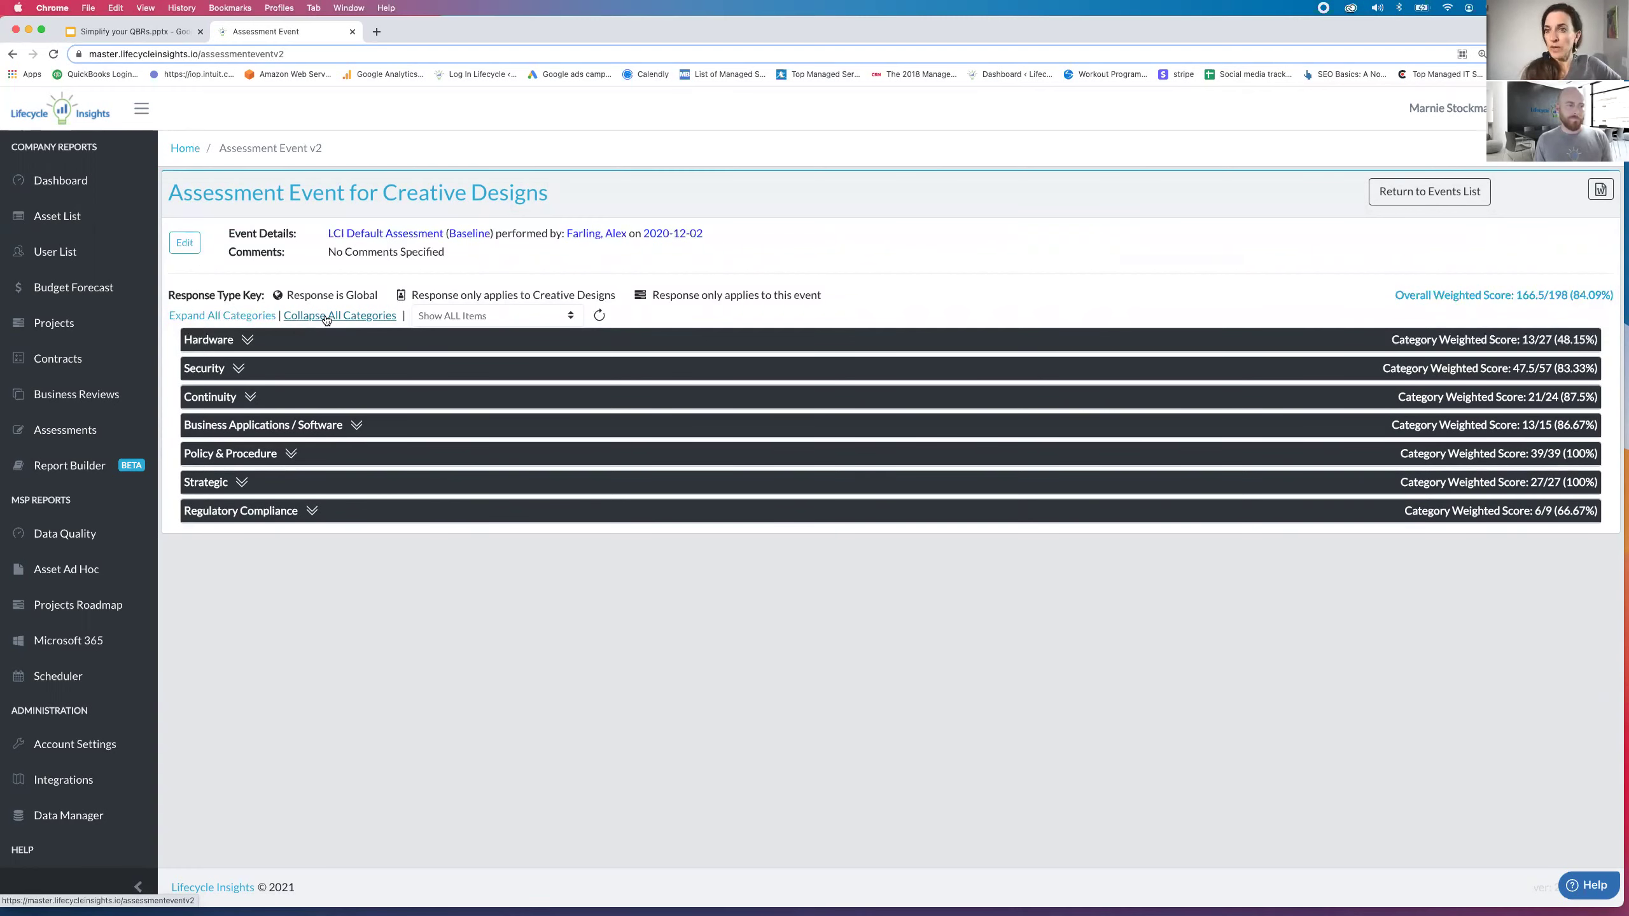
{"action": "left_click", "coordinate": [247, 339]}
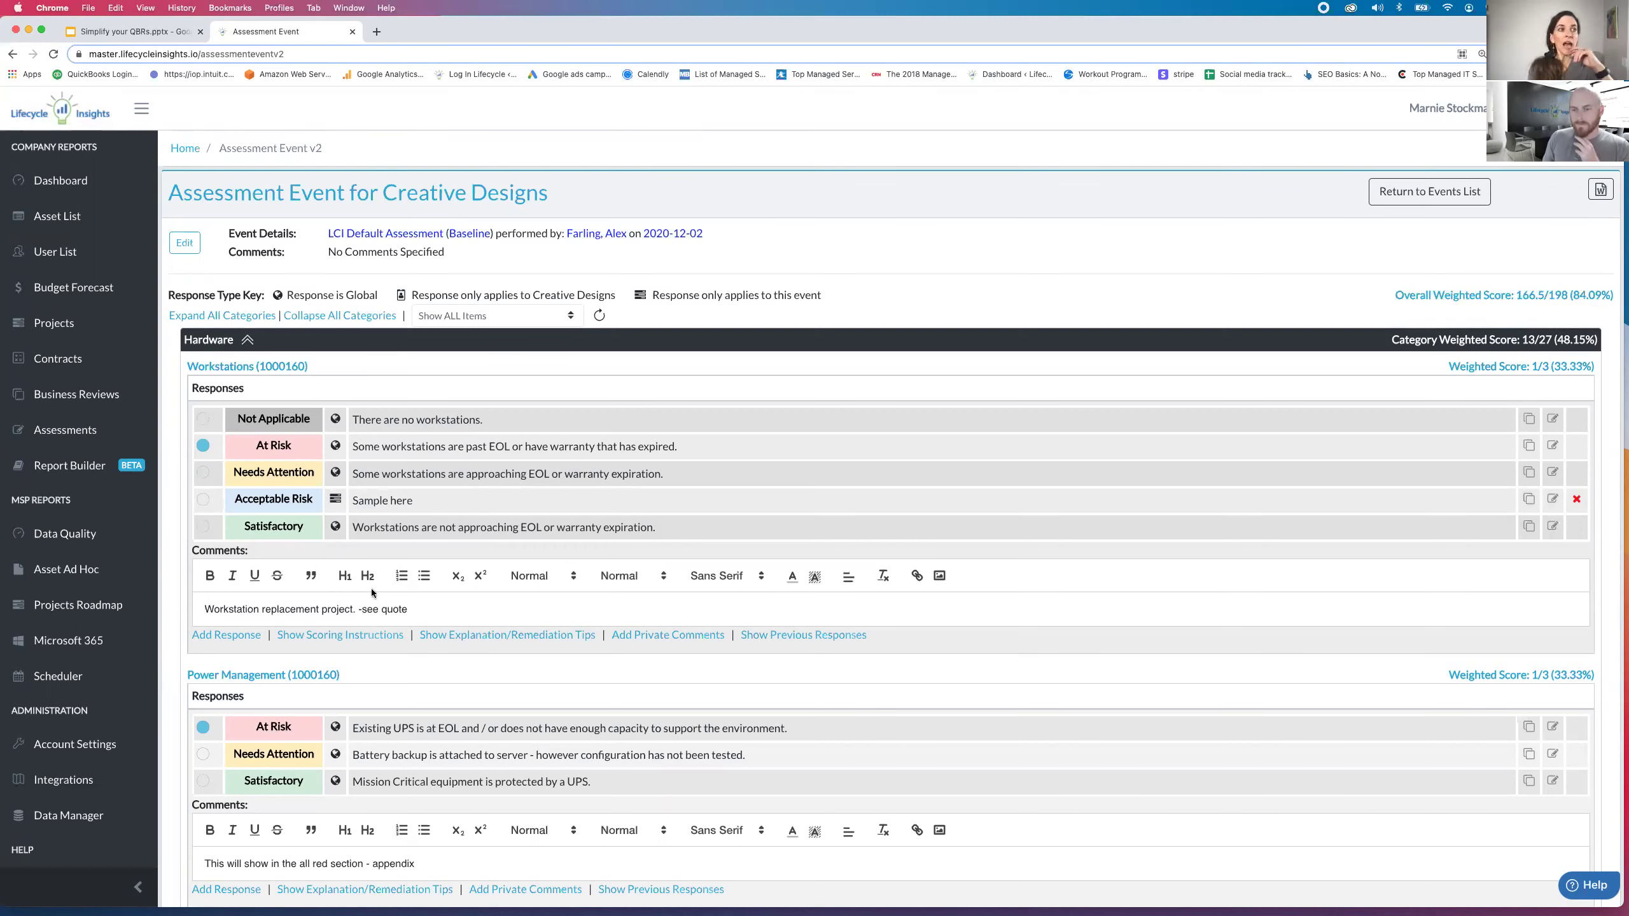
{"action": "left_click", "coordinate": [365, 635]}
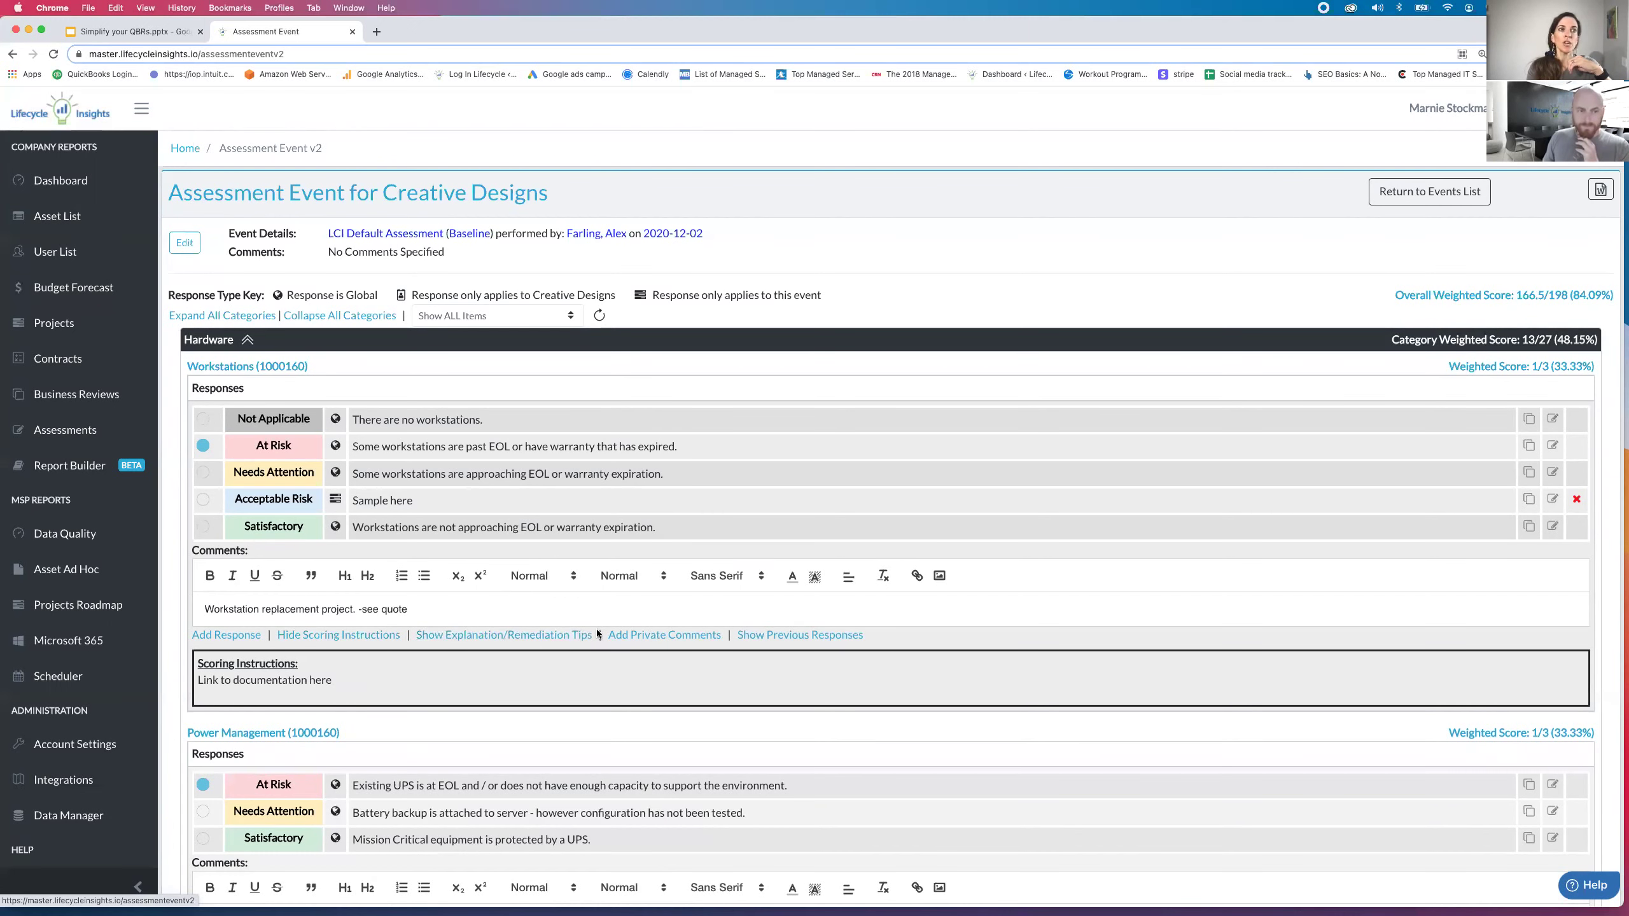
Review the previous responses recorded for the Workstations item and close them.
{"action": "left_click", "coordinate": [766, 635]}
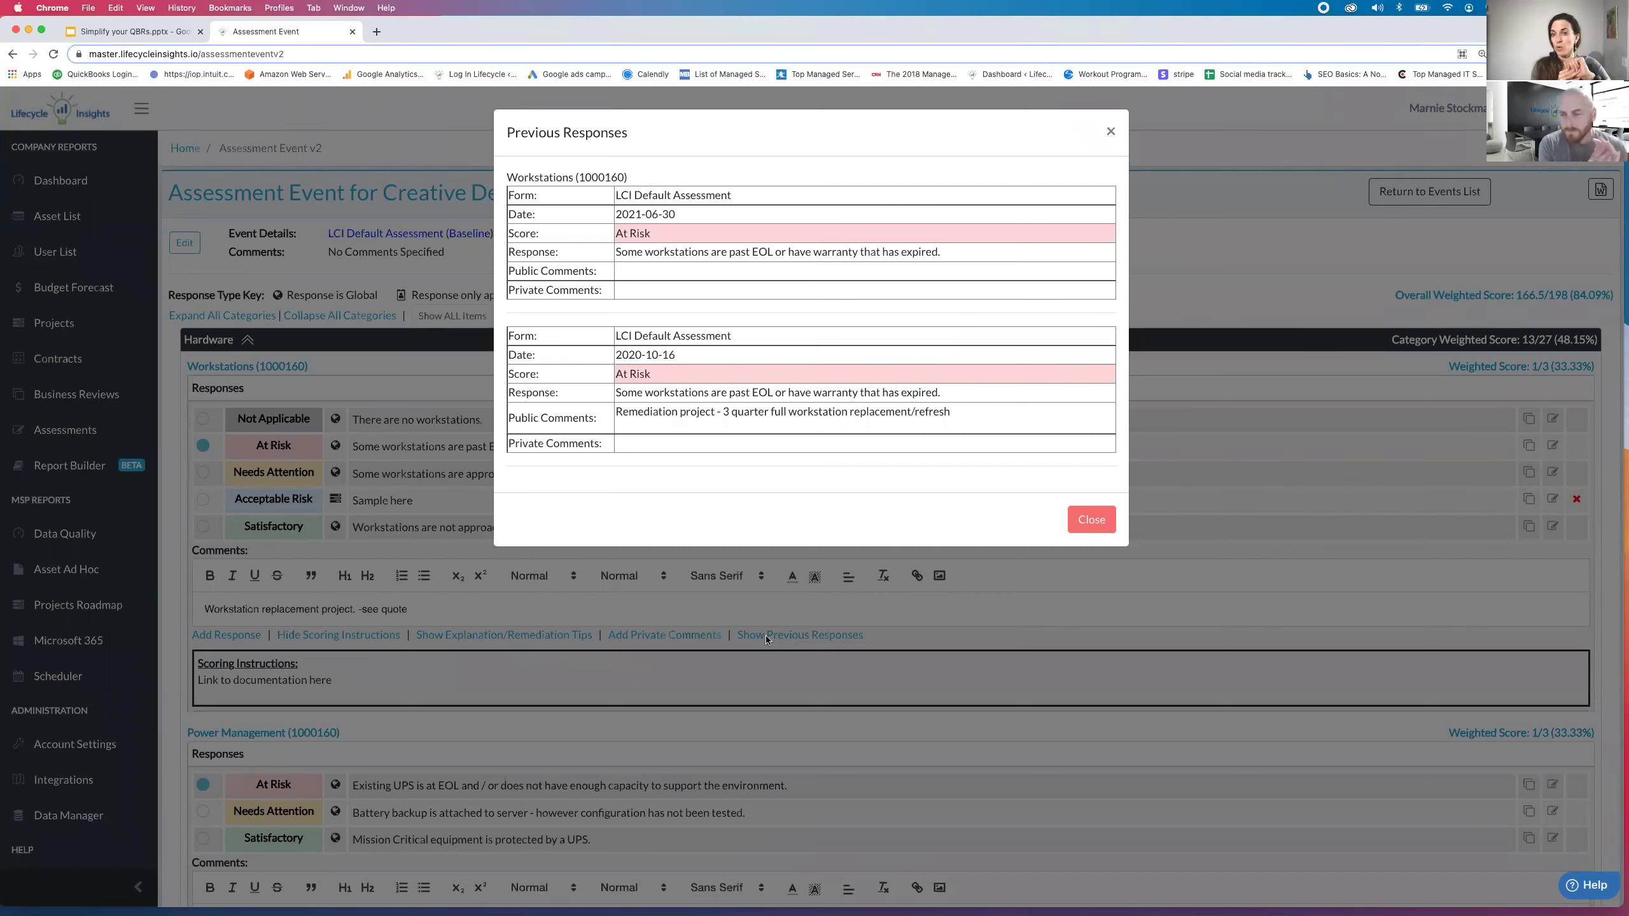
{"action": "left_click", "coordinate": [1088, 519]}
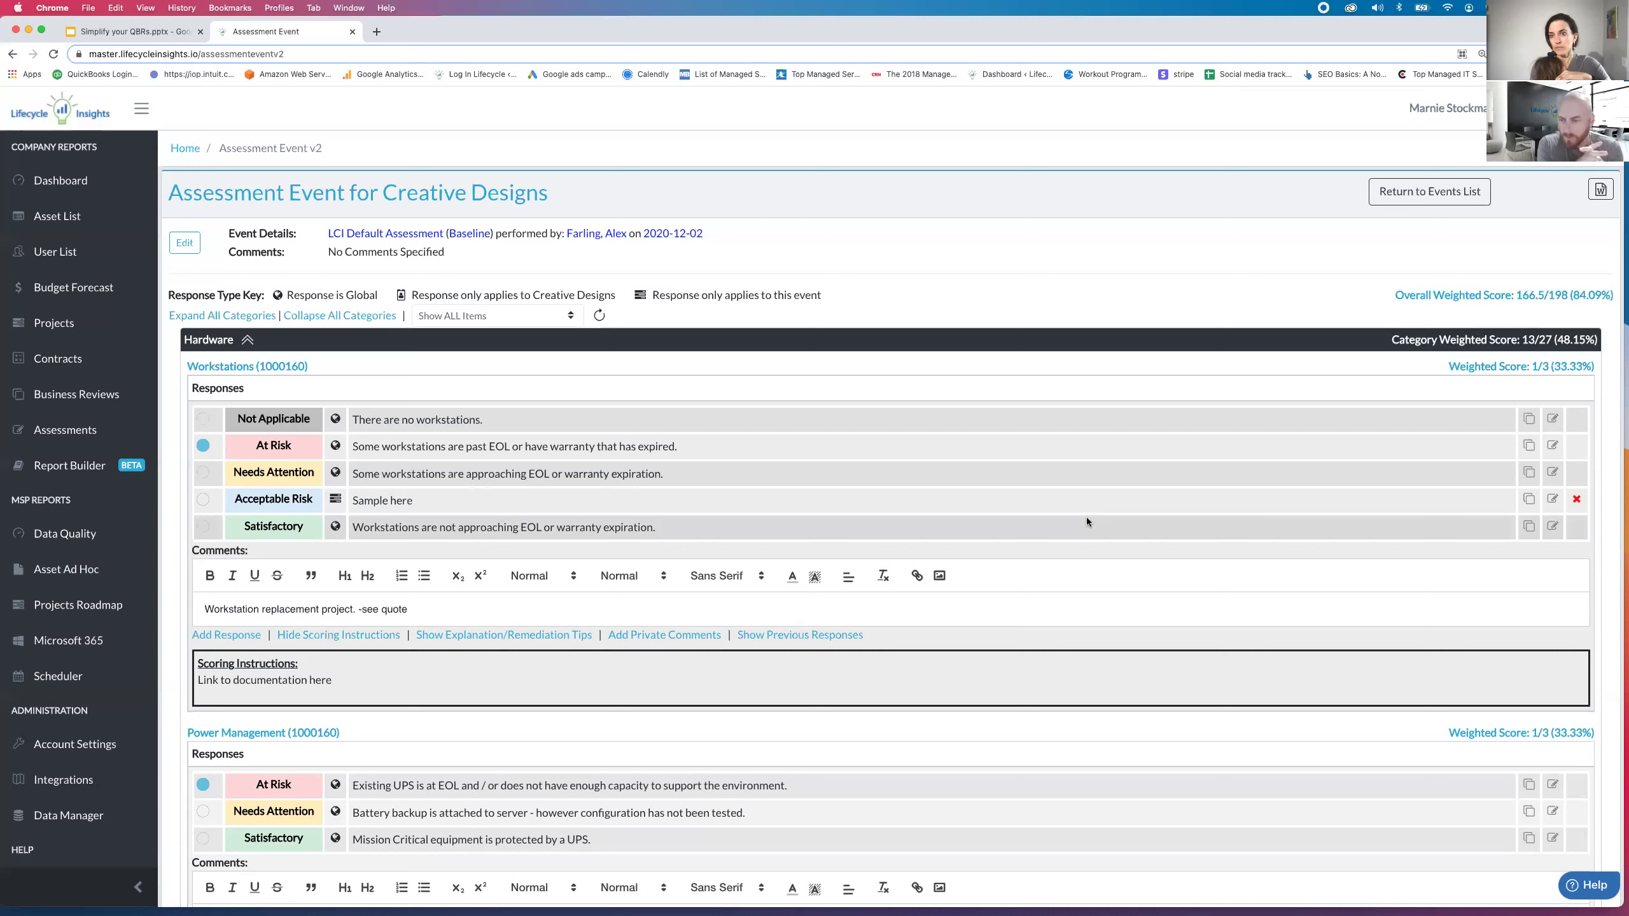
{"action": "left_click", "coordinate": [843, 642]}
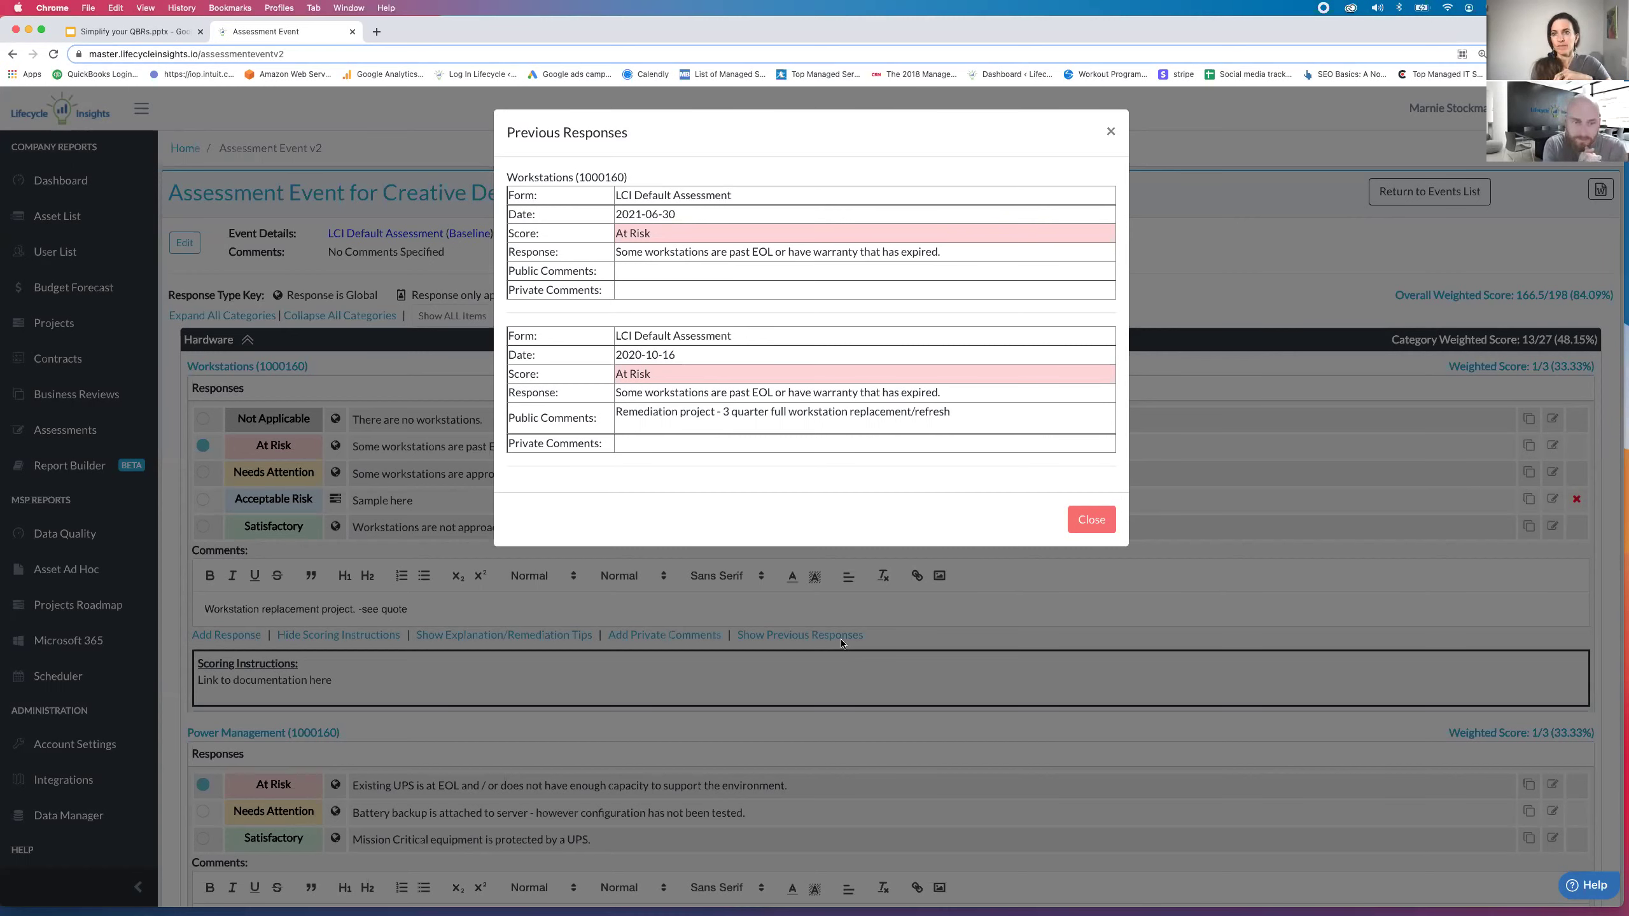
{"action": "left_click", "coordinate": [1092, 521]}
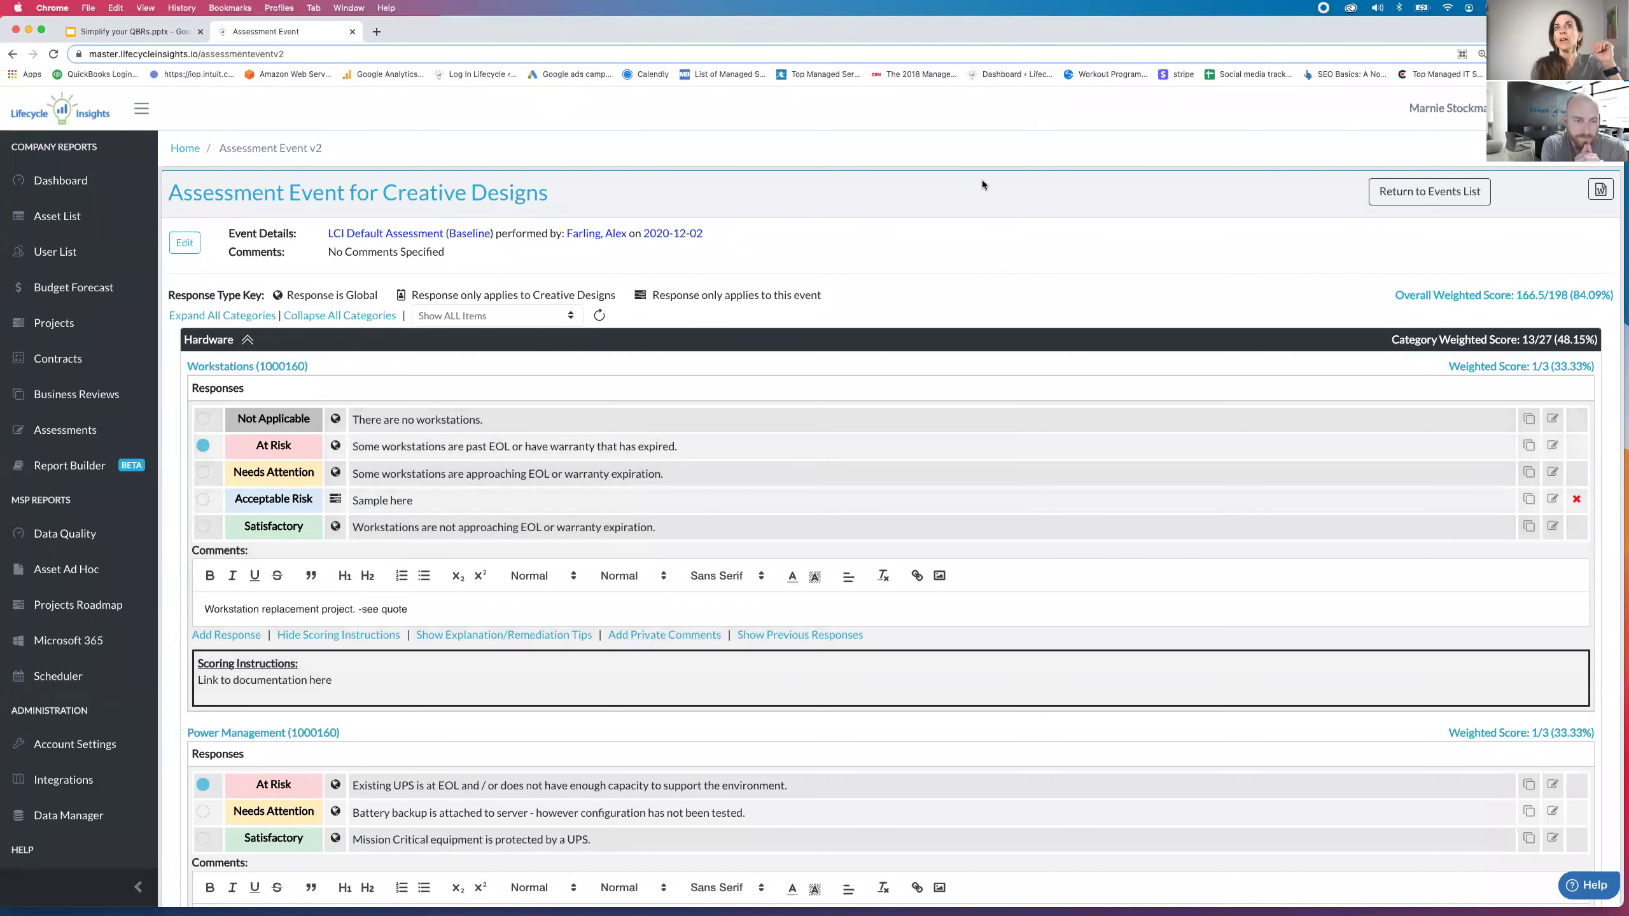
Download the Assessment Summary report with At Risk and Needs Attention item details and the logo "Lifecycle Insights centered logo transparent.png".
{"action": "left_click", "coordinate": [1606, 191]}
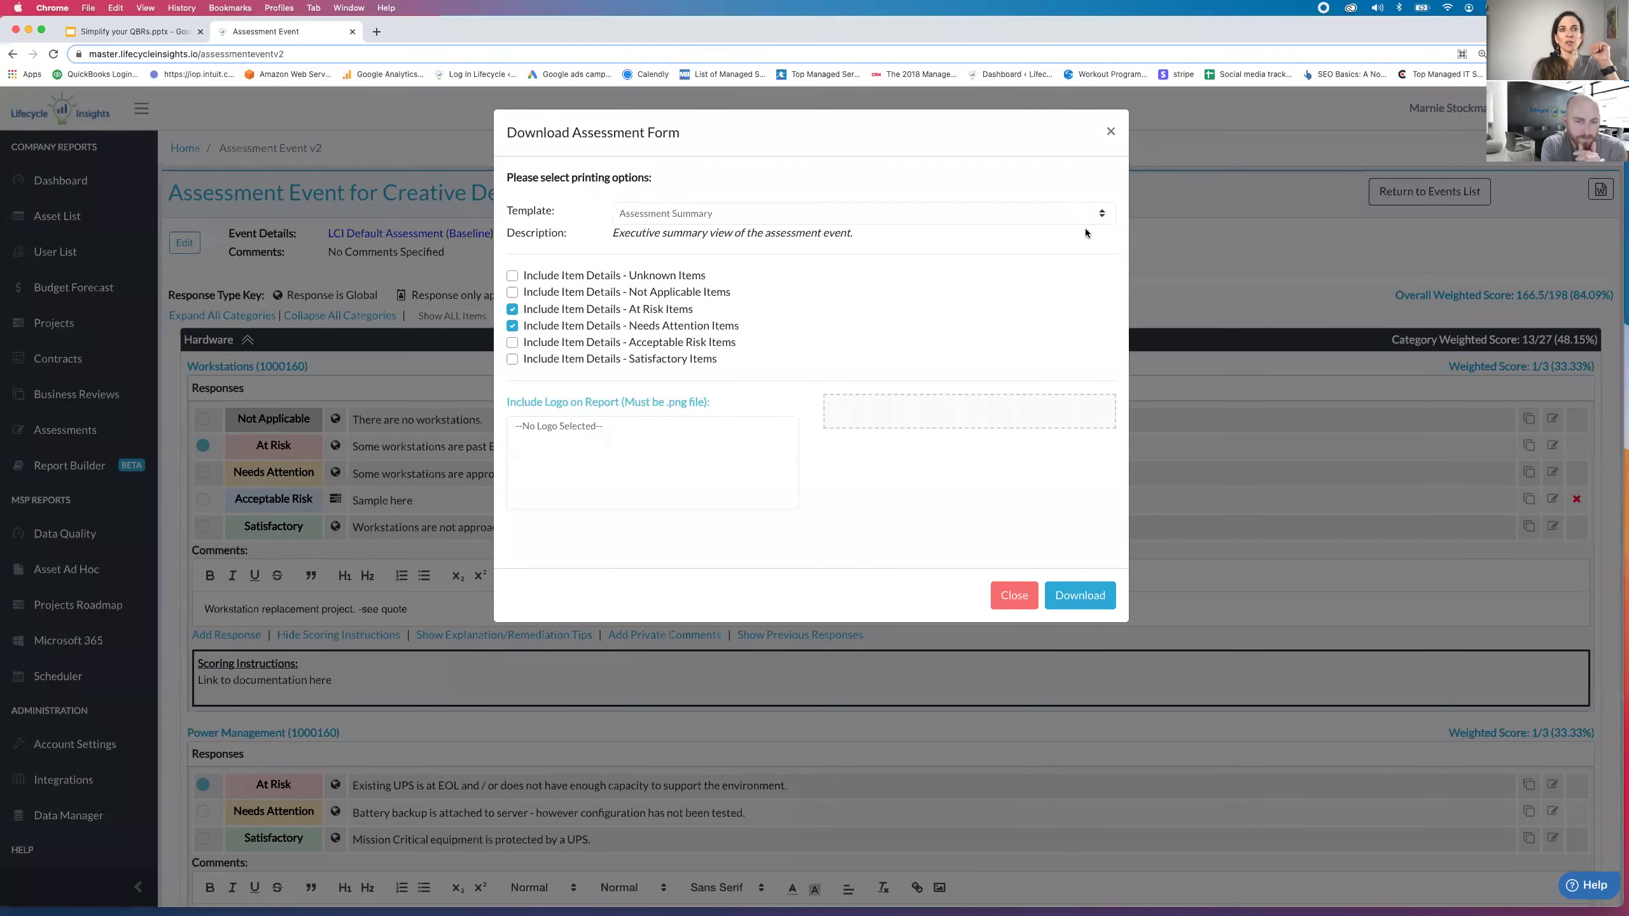
{"action": "left_click", "coordinate": [1081, 600]}
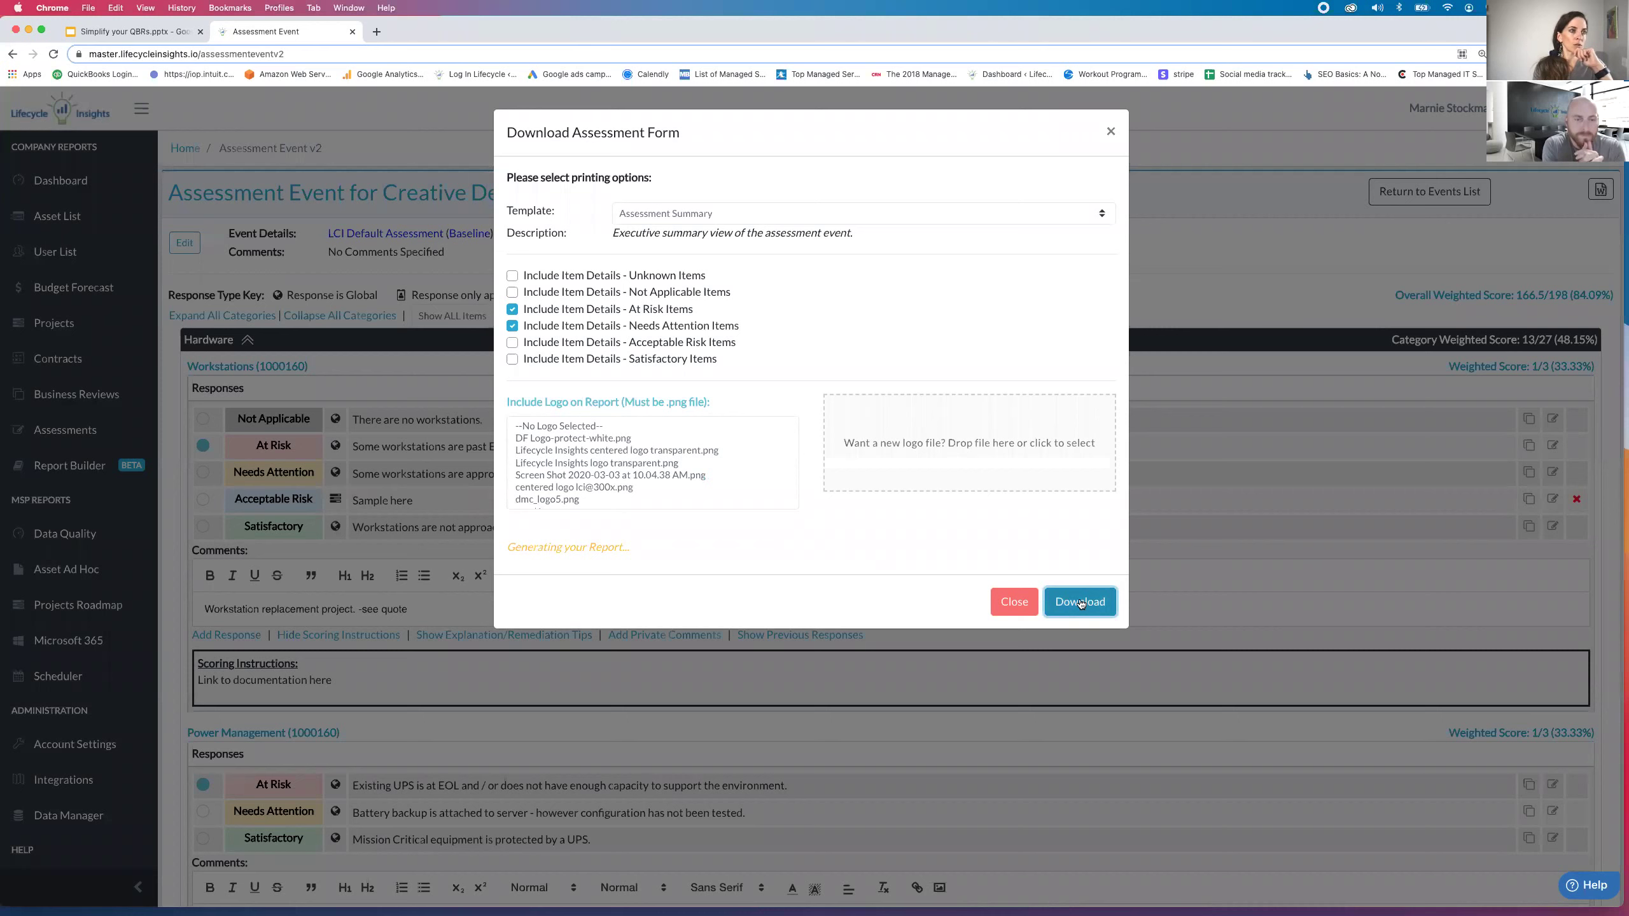
{"action": "left_click", "coordinate": [639, 452]}
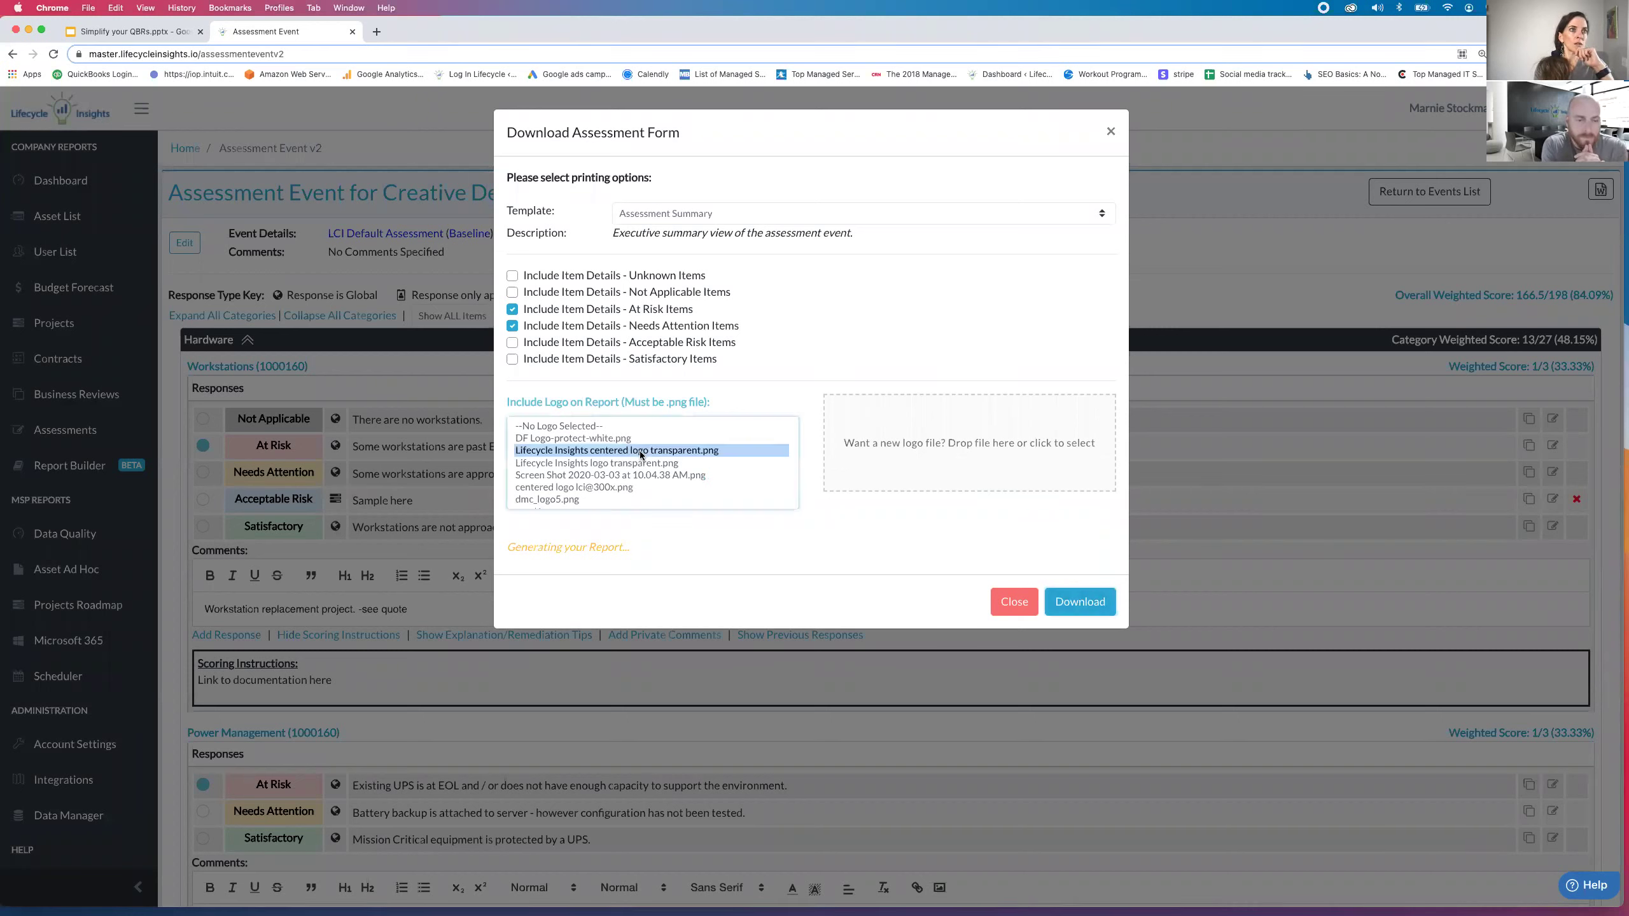
{"action": "left_click", "coordinate": [1085, 600]}
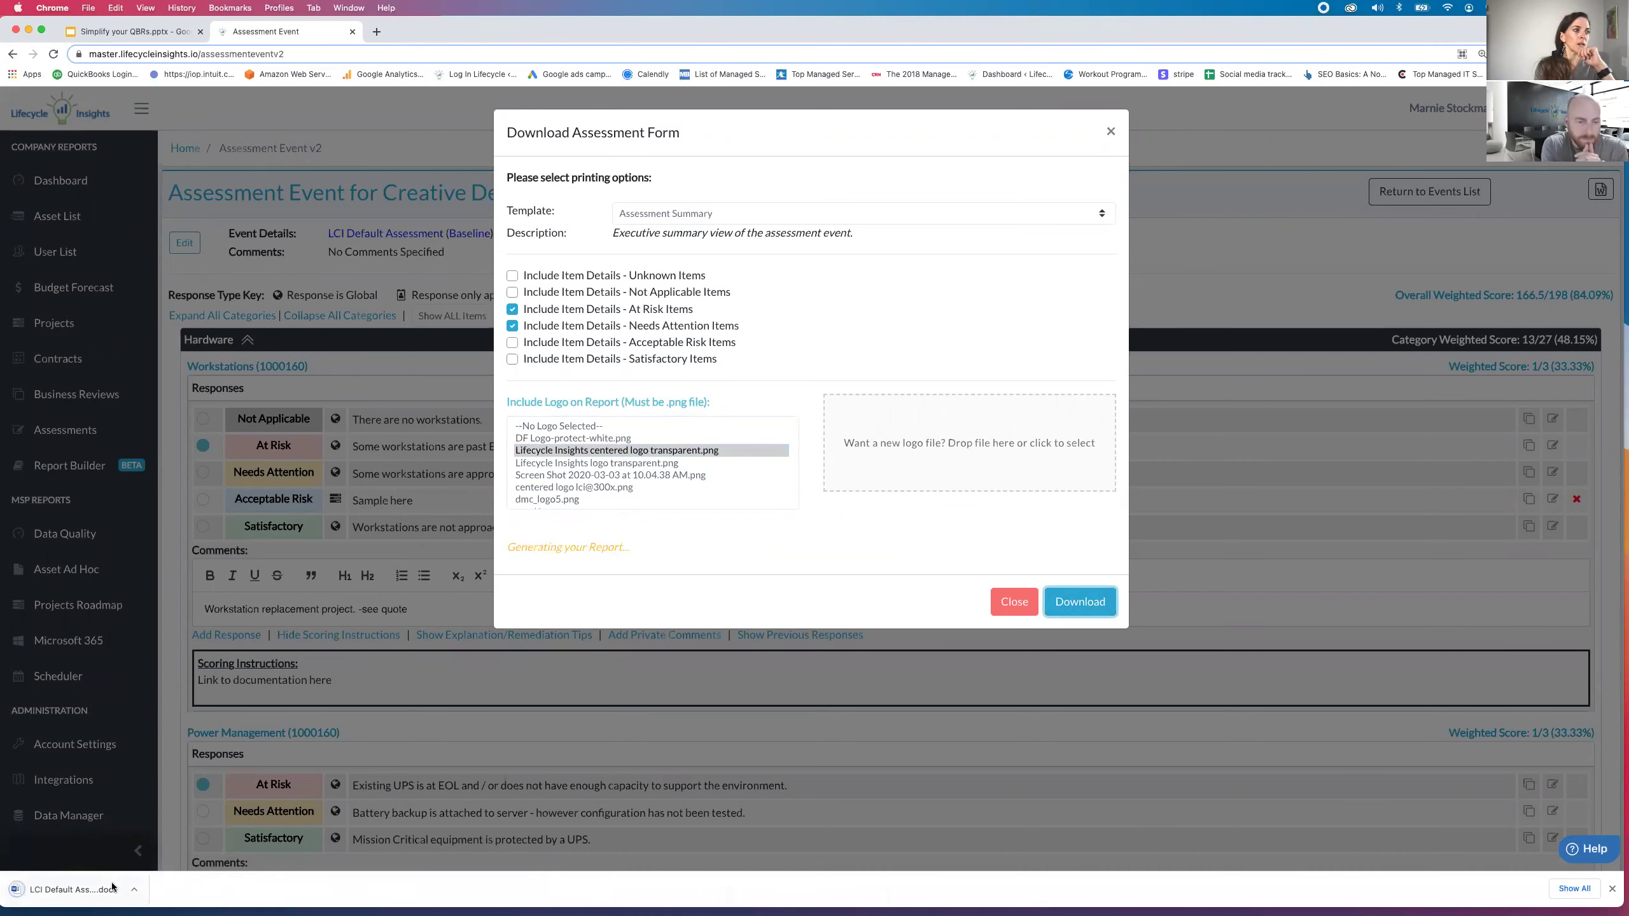
Open the downloaded assessment report in Word, enlarge its window and zoom in on the page.
{"action": "left_click", "coordinate": [81, 891]}
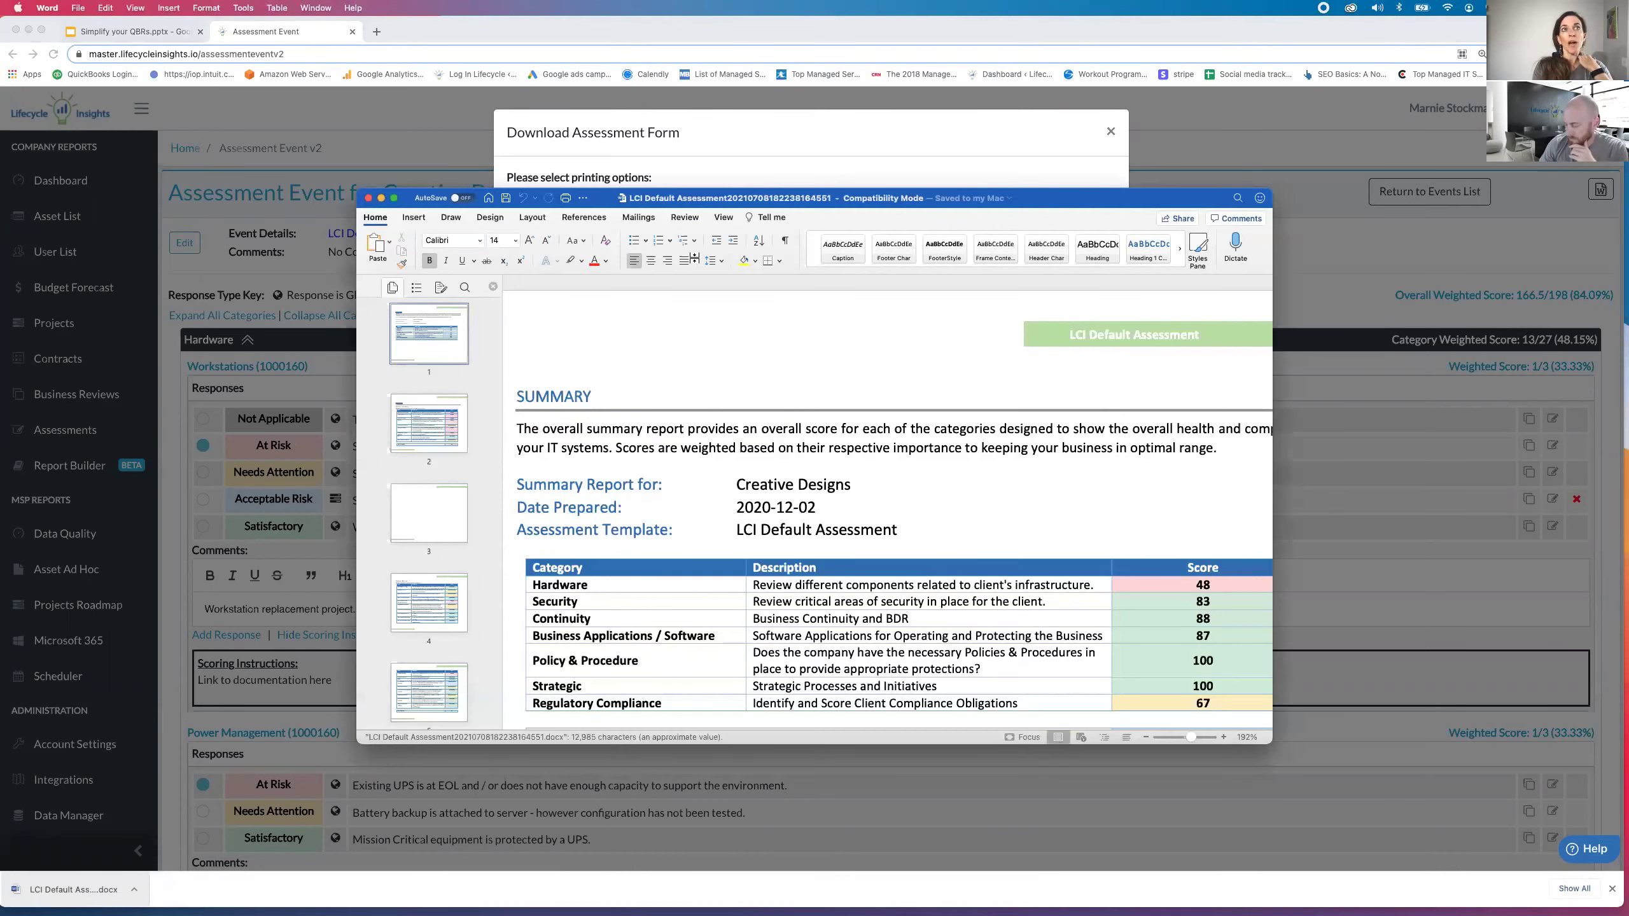
{"action": "left_click_drag", "start_coordinate": [1042, 181], "coordinate": [807, 25]}
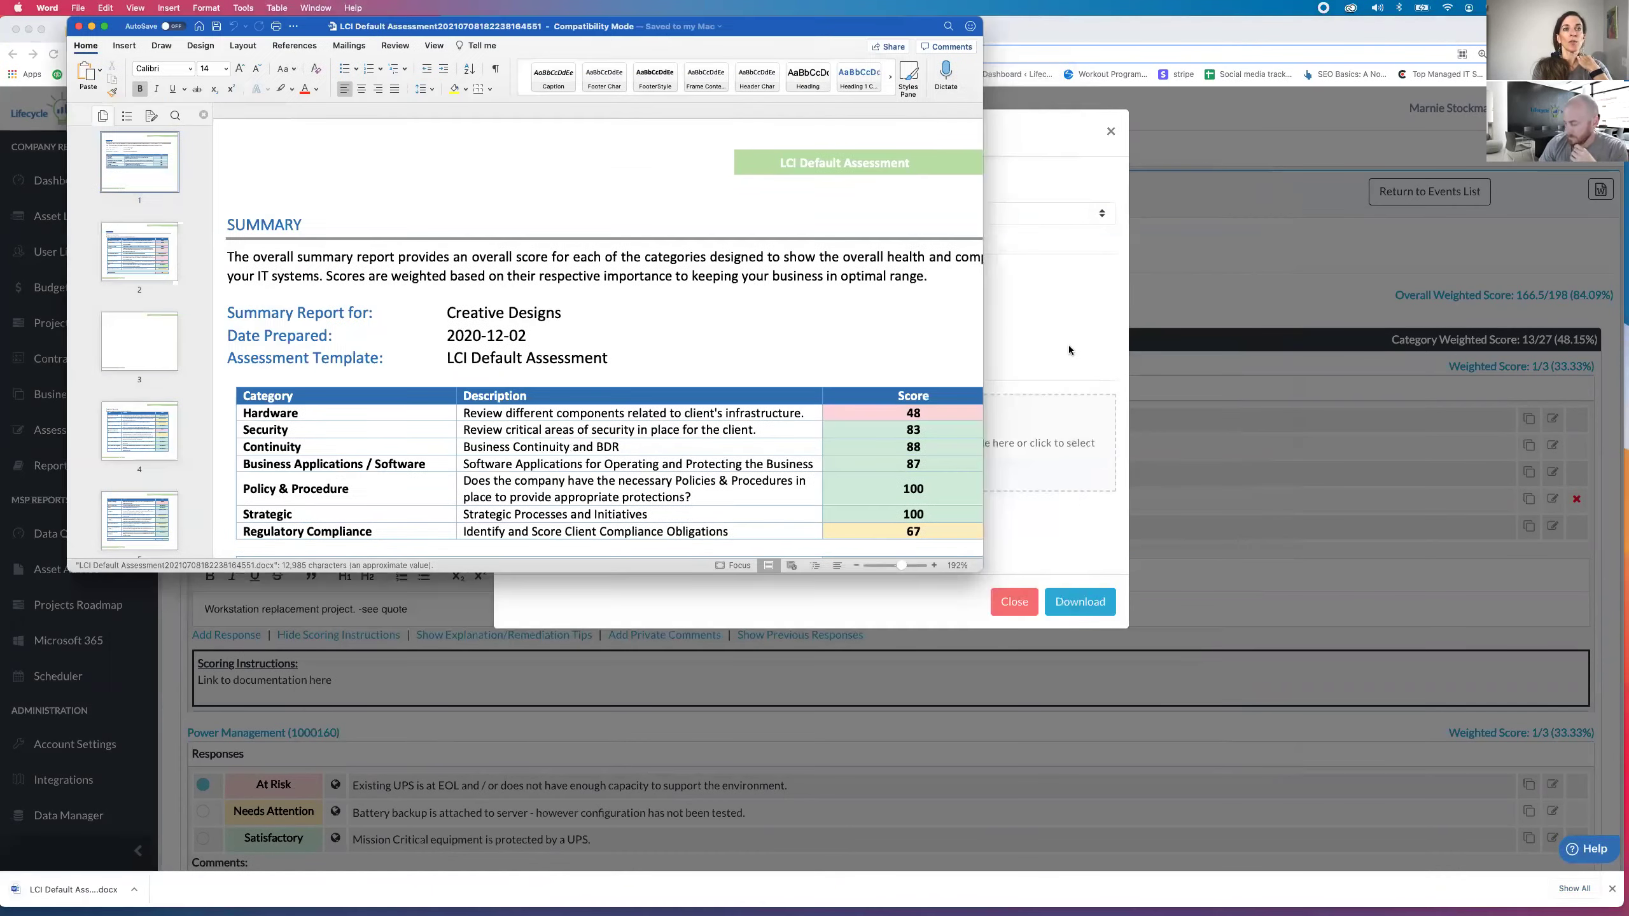
{"action": "left_click_drag", "start_coordinate": [981, 570], "coordinate": [1507, 792]}
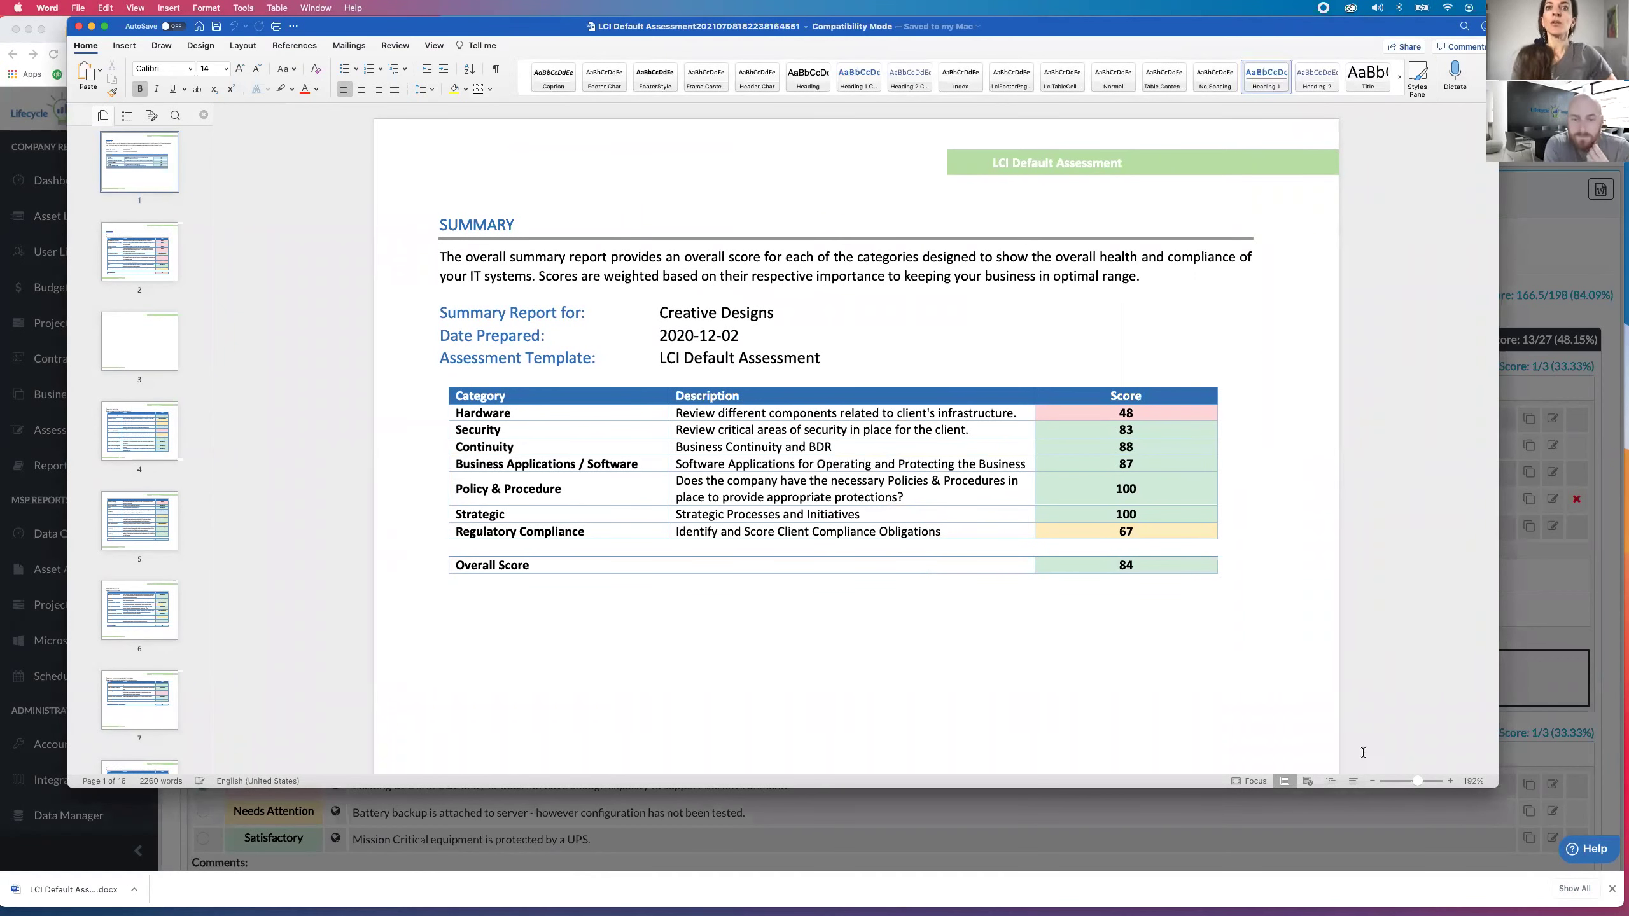
{"action": "left_click_drag", "start_coordinate": [1418, 781], "coordinate": [1420, 781]}
Review the report's Hardware category scores and its At Risk Items detail on page 13, and close the document.
{"action": "scroll", "coordinate": [833, 514], "scroll_direction": "down", "scroll_amount": 15}
{"action": "scroll", "coordinate": [162, 661], "scroll_direction": "down", "scroll_amount": 9}
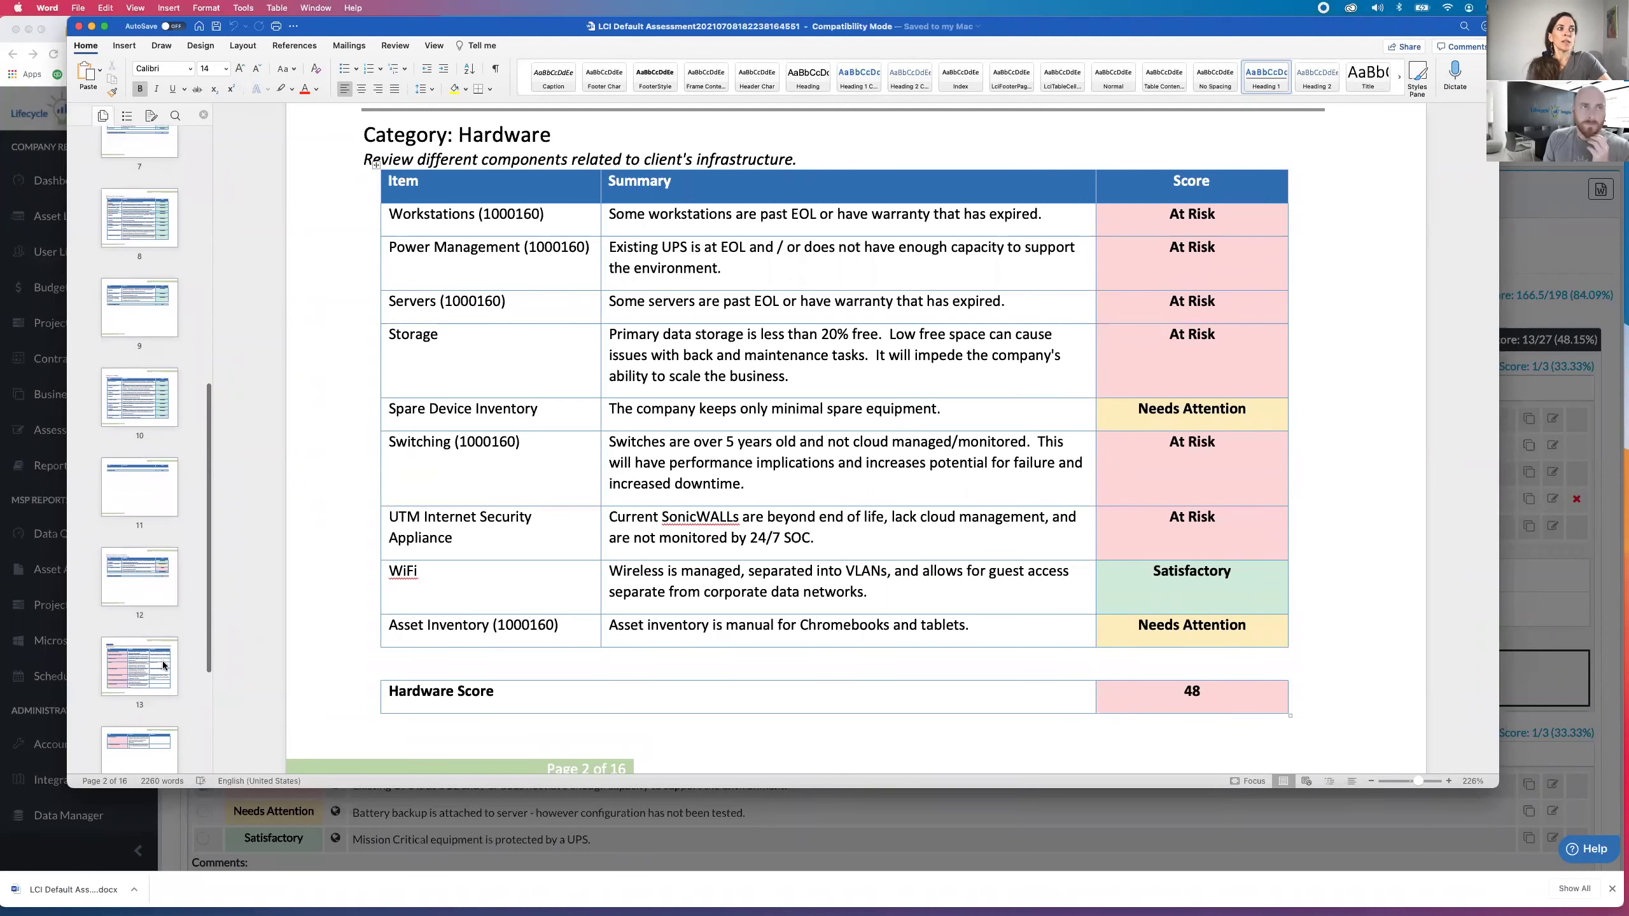
{"action": "left_click", "coordinate": [137, 667]}
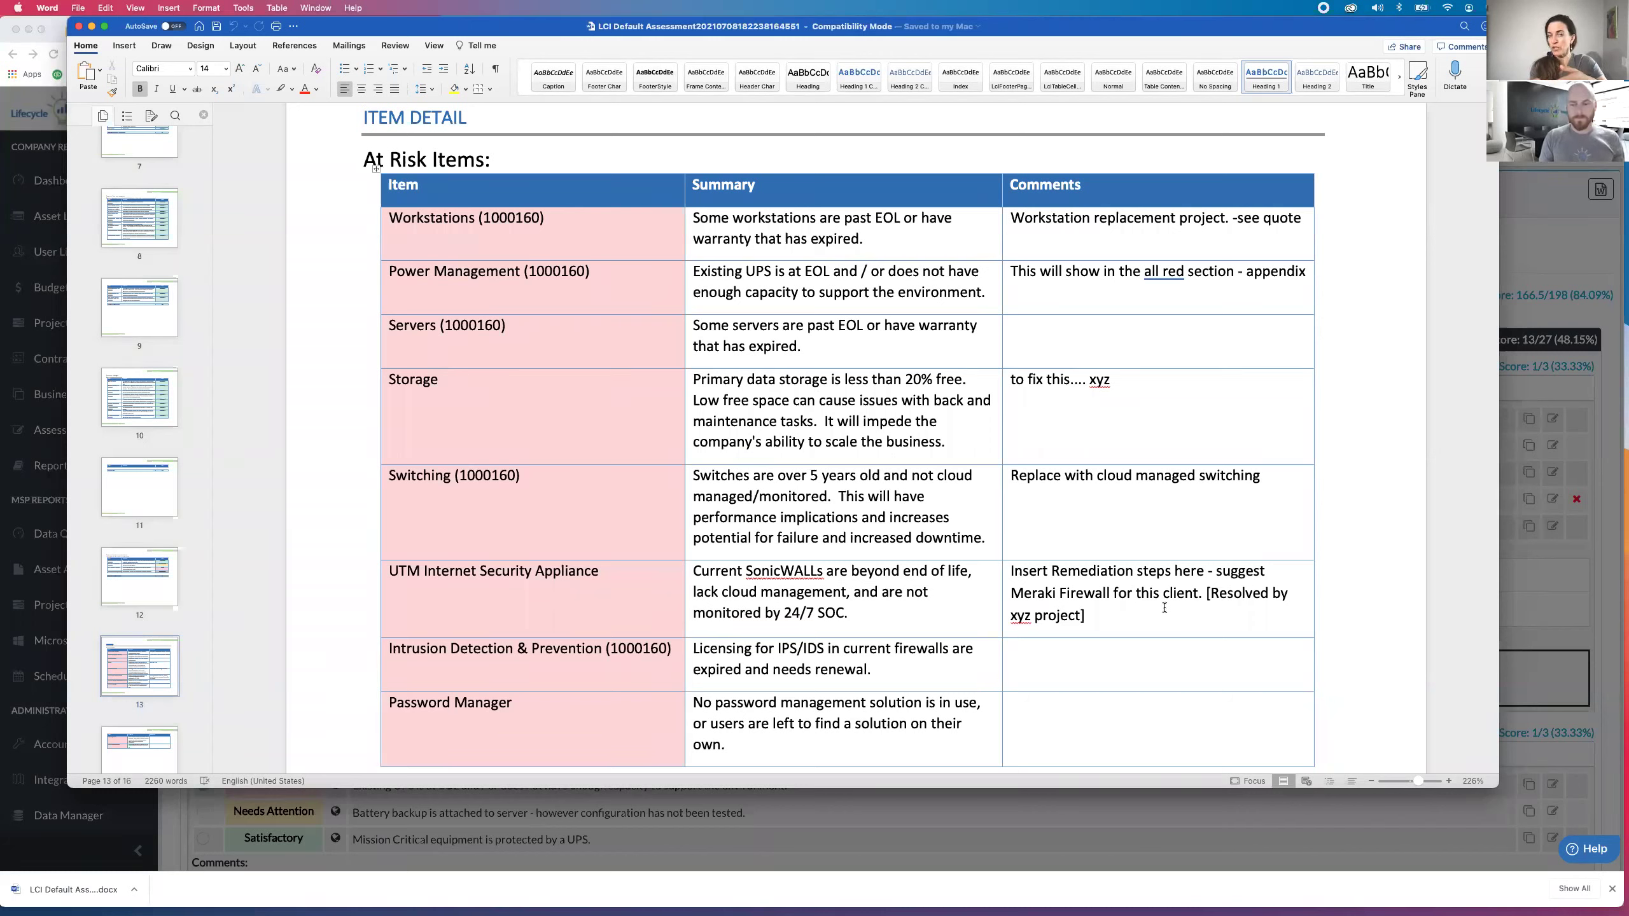
{"action": "left_click", "coordinate": [79, 28]}
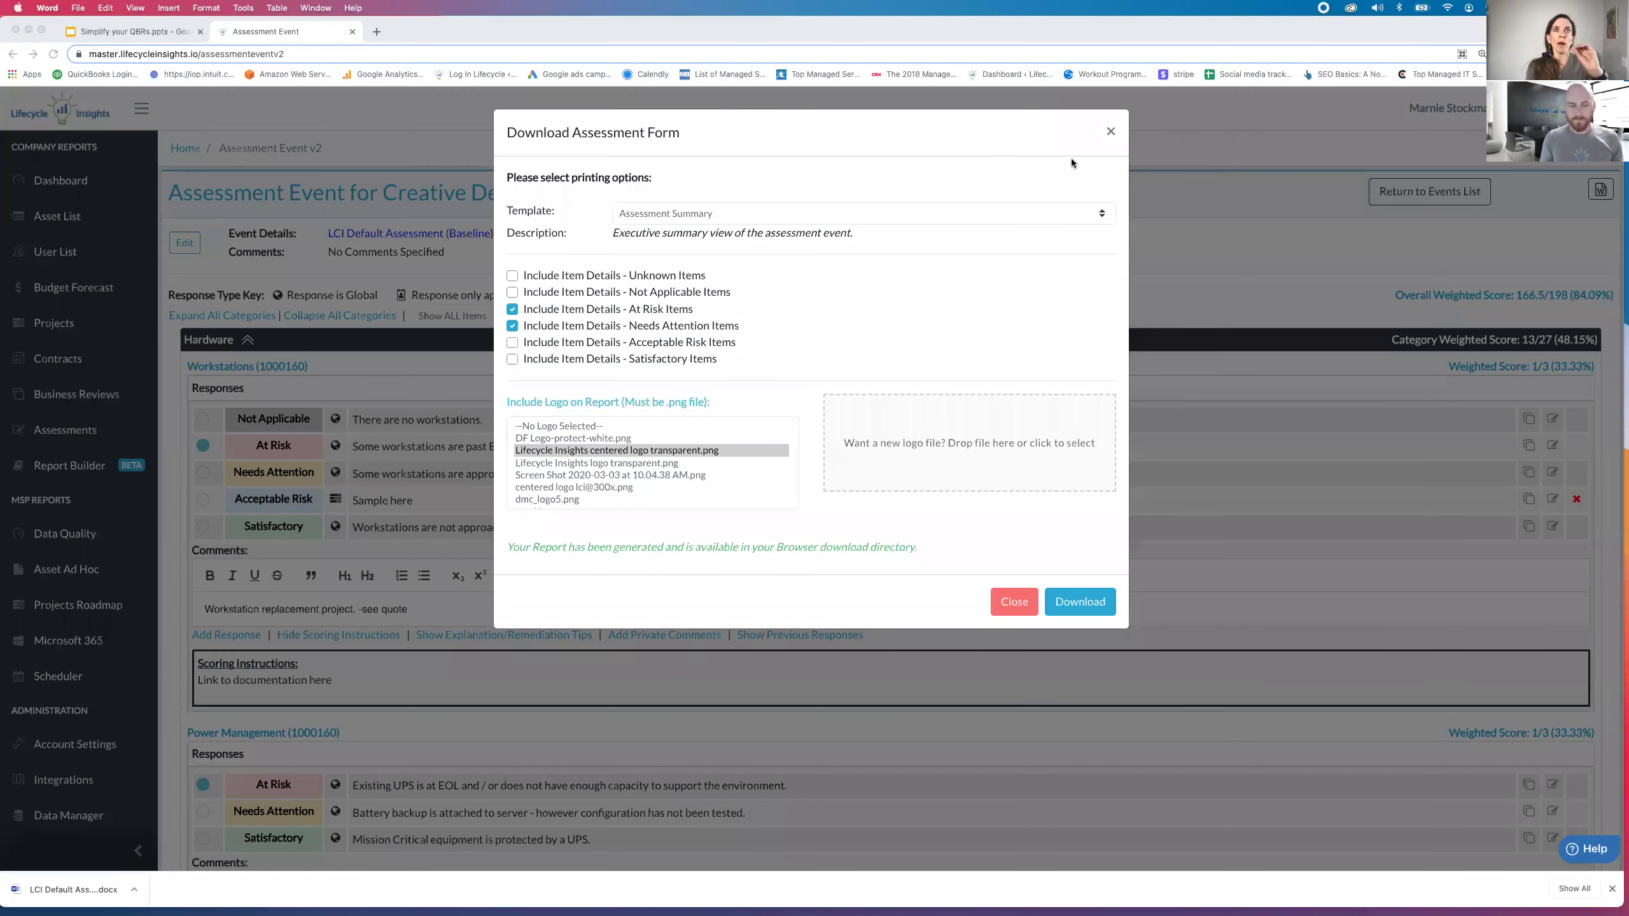
Close the download form and assessment event, and open the assessment analytics by customer for Creative Designs.
{"action": "left_click", "coordinate": [1111, 131]}
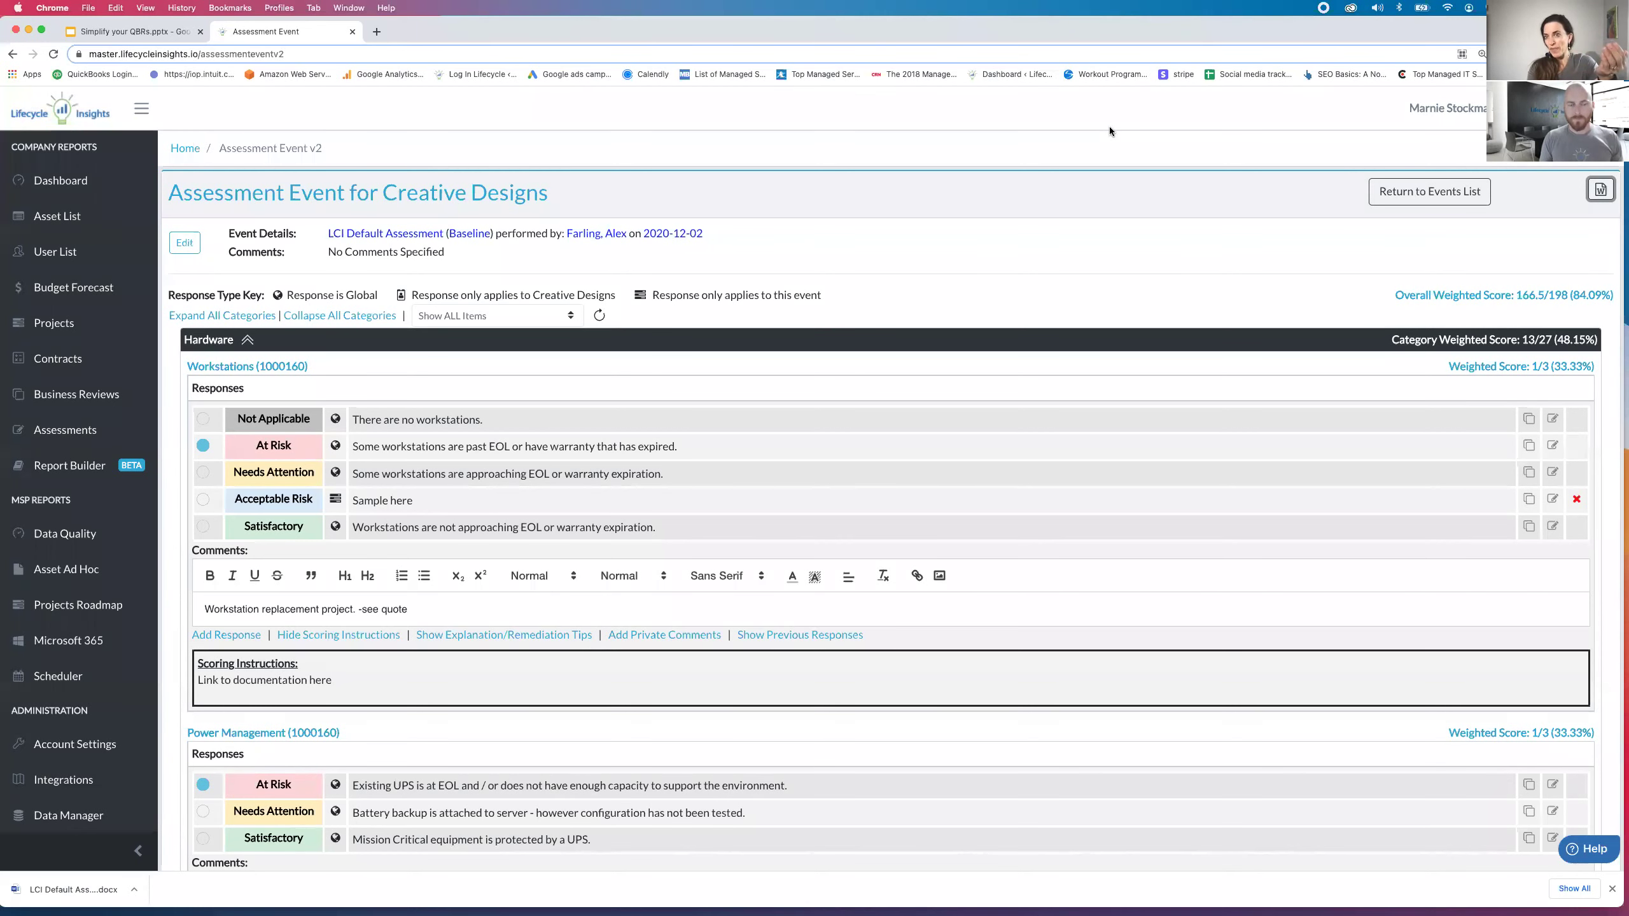
{"action": "left_click", "coordinate": [1442, 192]}
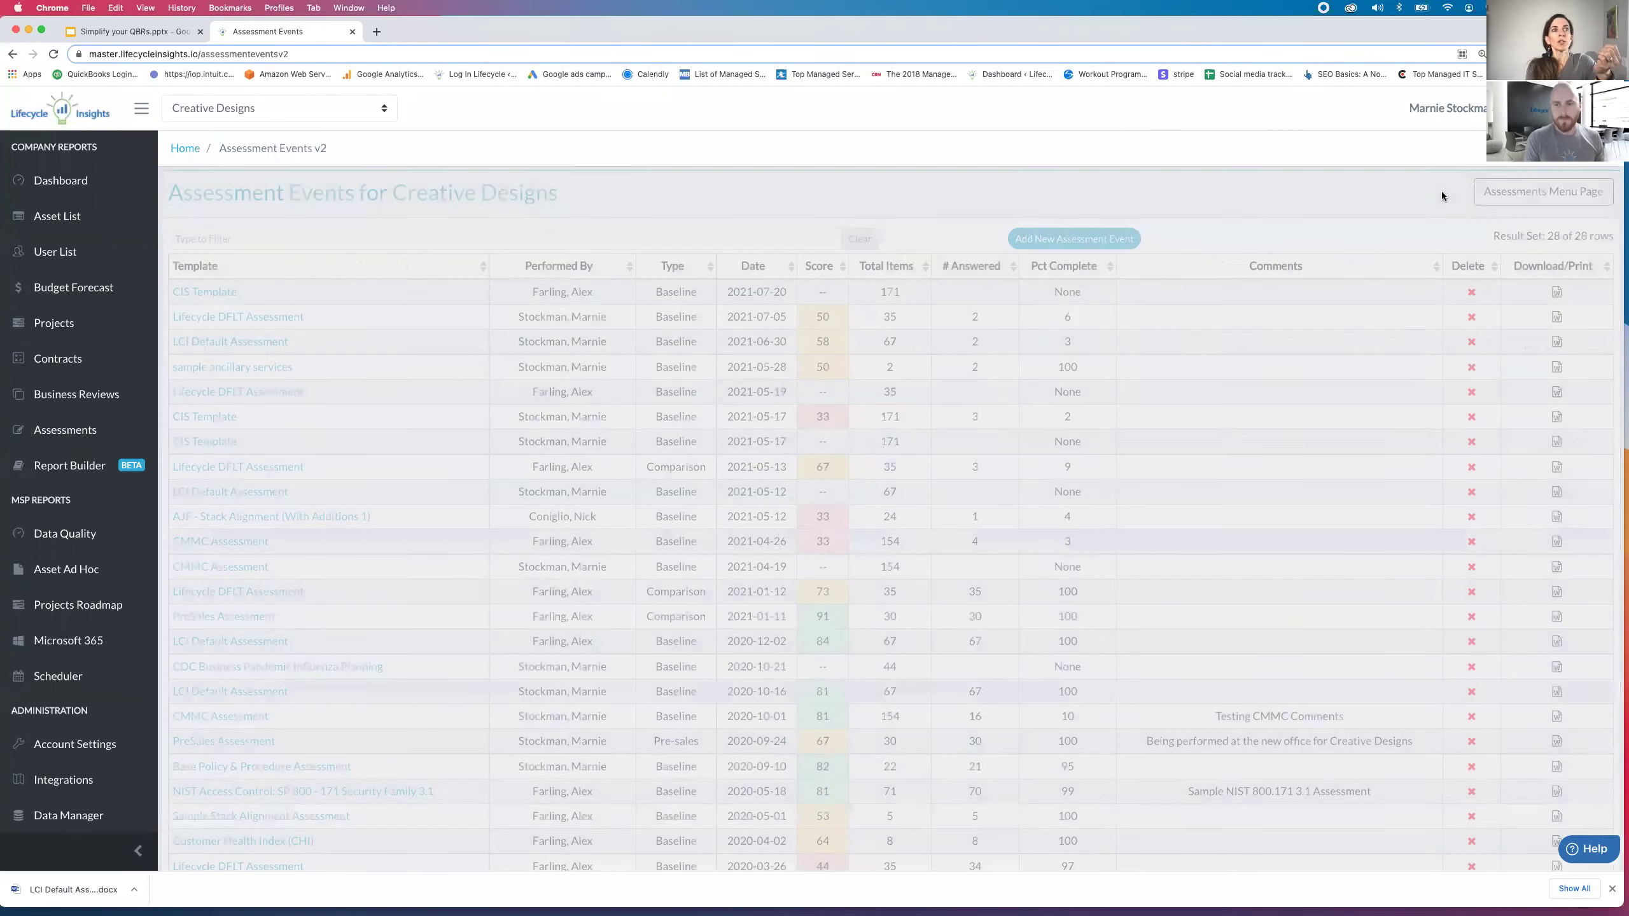
{"action": "left_click", "coordinate": [1499, 195]}
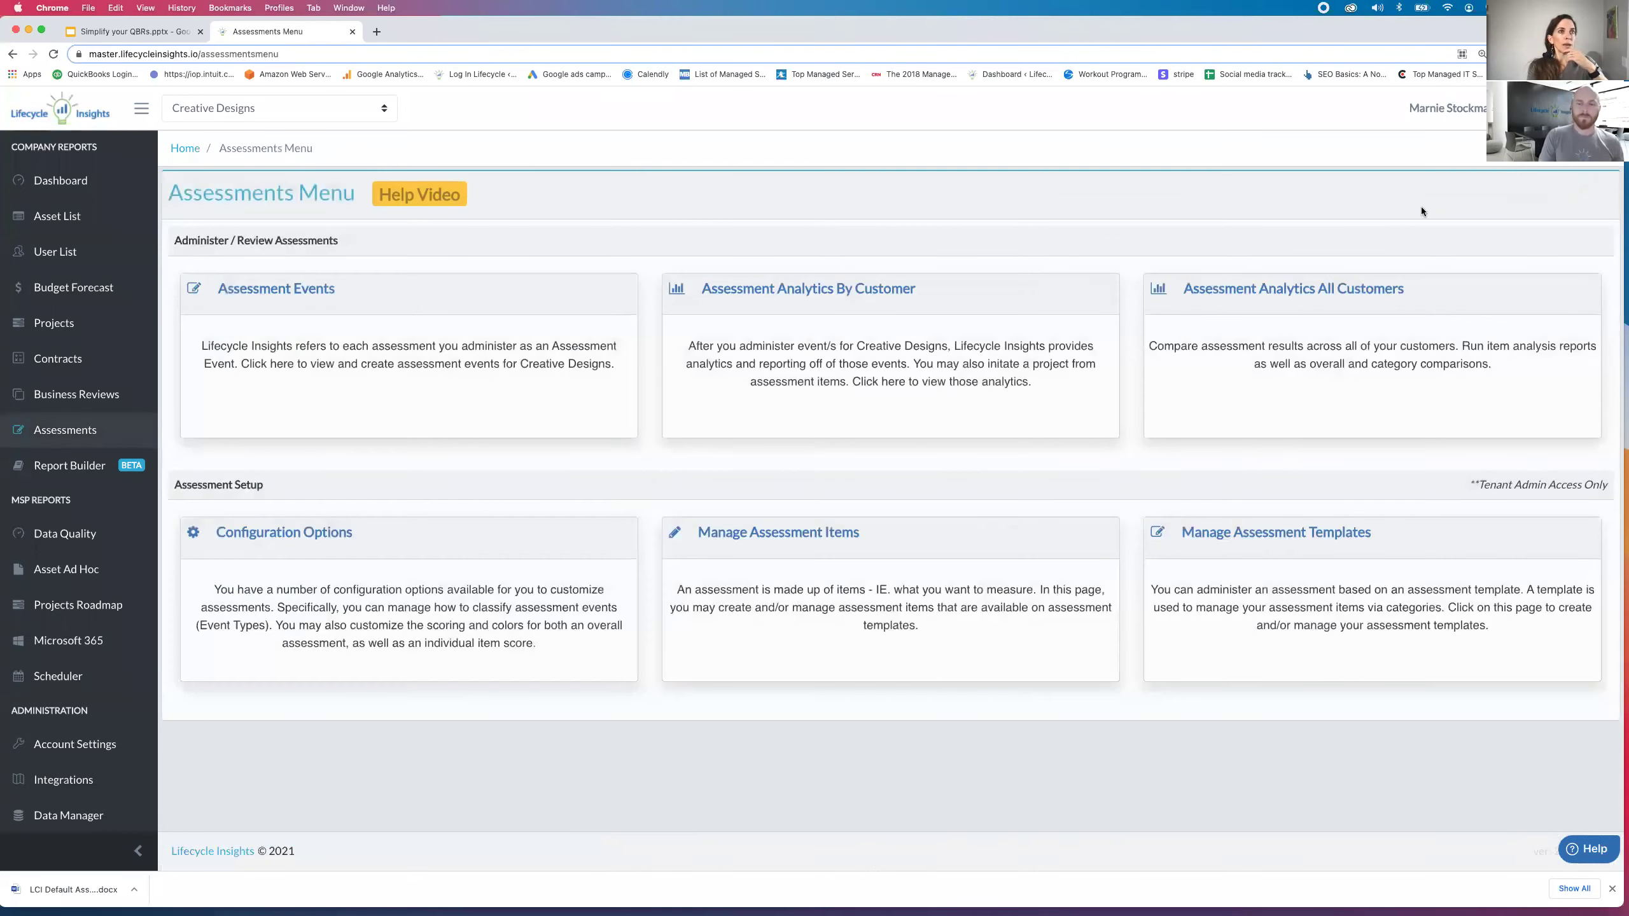
{"action": "left_click", "coordinate": [888, 366]}
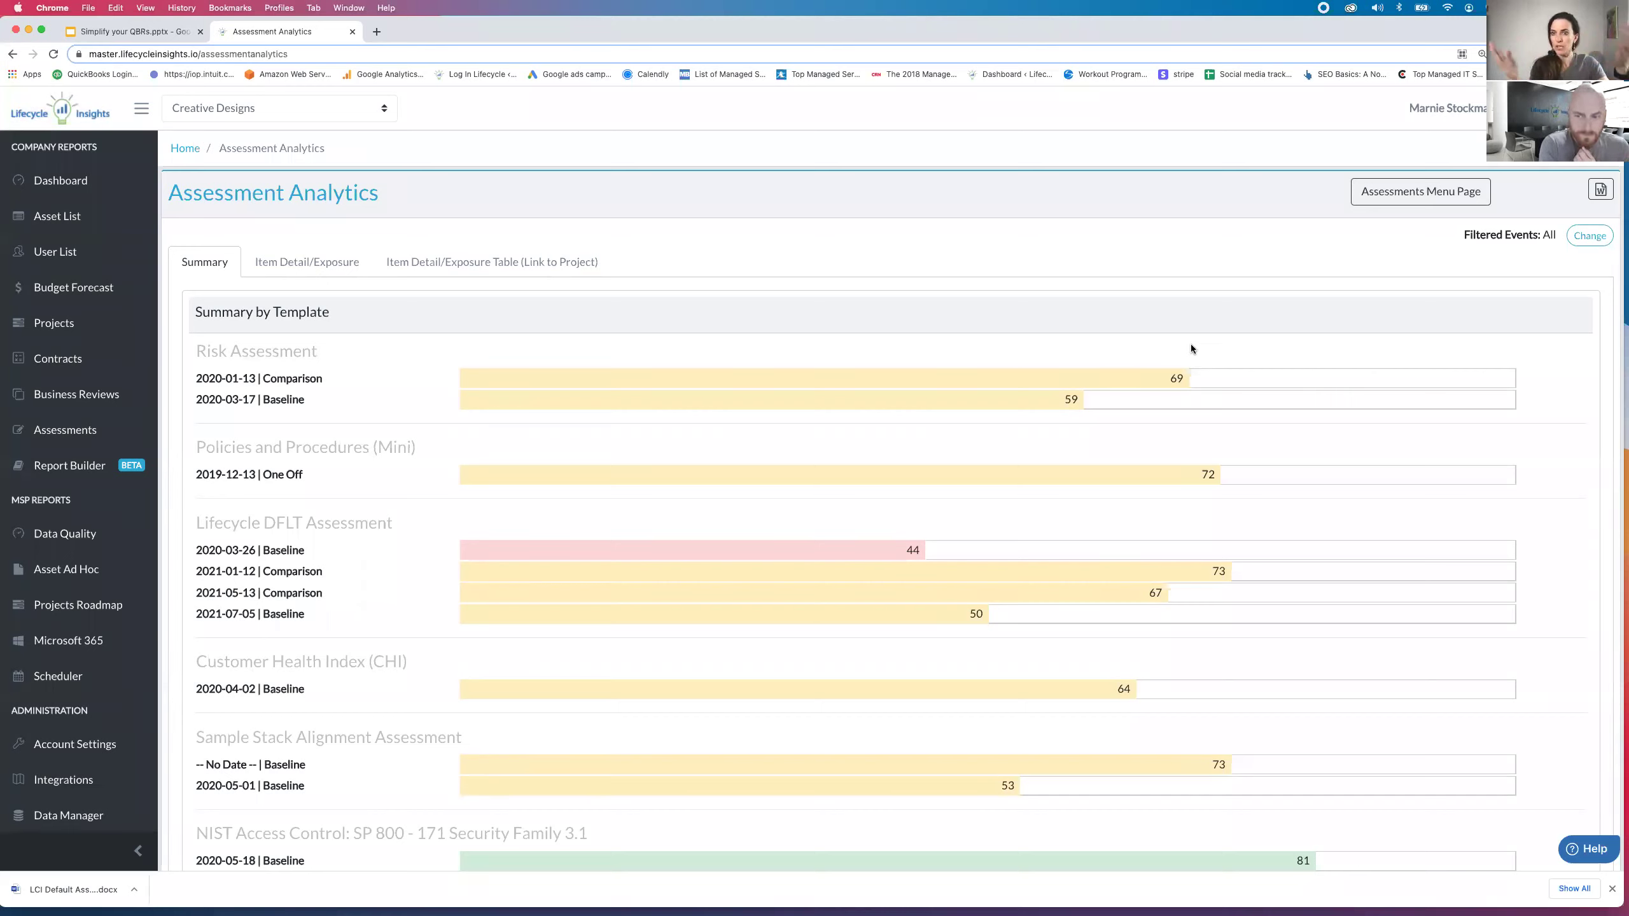
Filter the analytics to the Lifecycle DFLT Assessment events 2020-03-26 Baseline and 2021-01-12 Comparison.
{"action": "left_click", "coordinate": [1584, 238]}
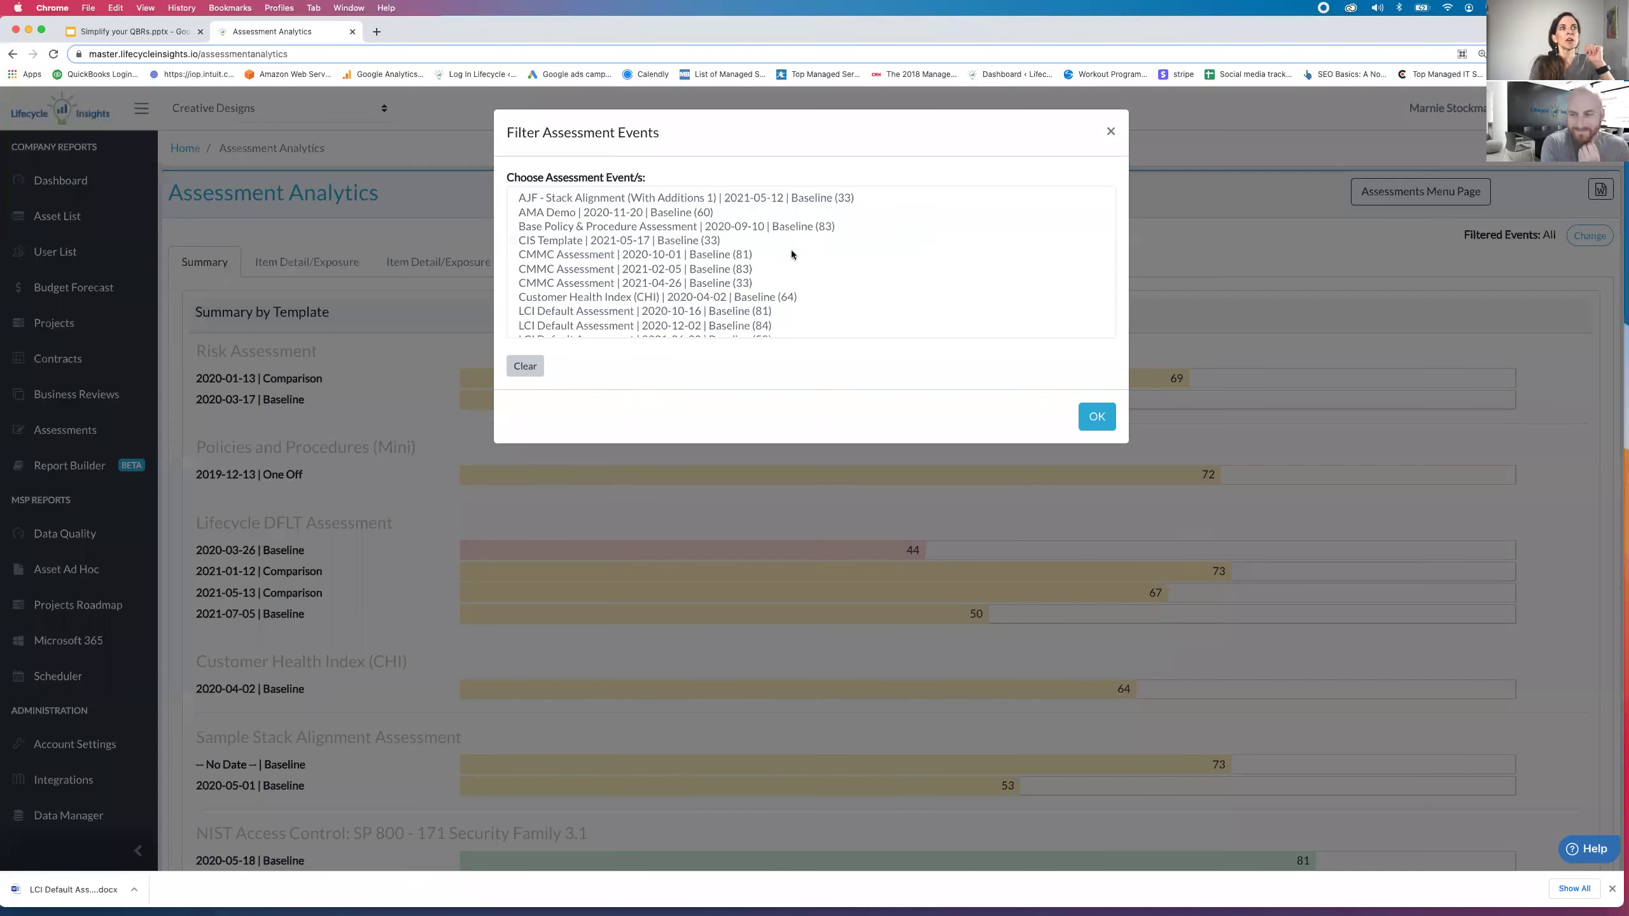
{"action": "scroll", "coordinate": [782, 252], "scroll_direction": "down", "scroll_amount": 2}
{"action": "left_click", "coordinate": [743, 297]}
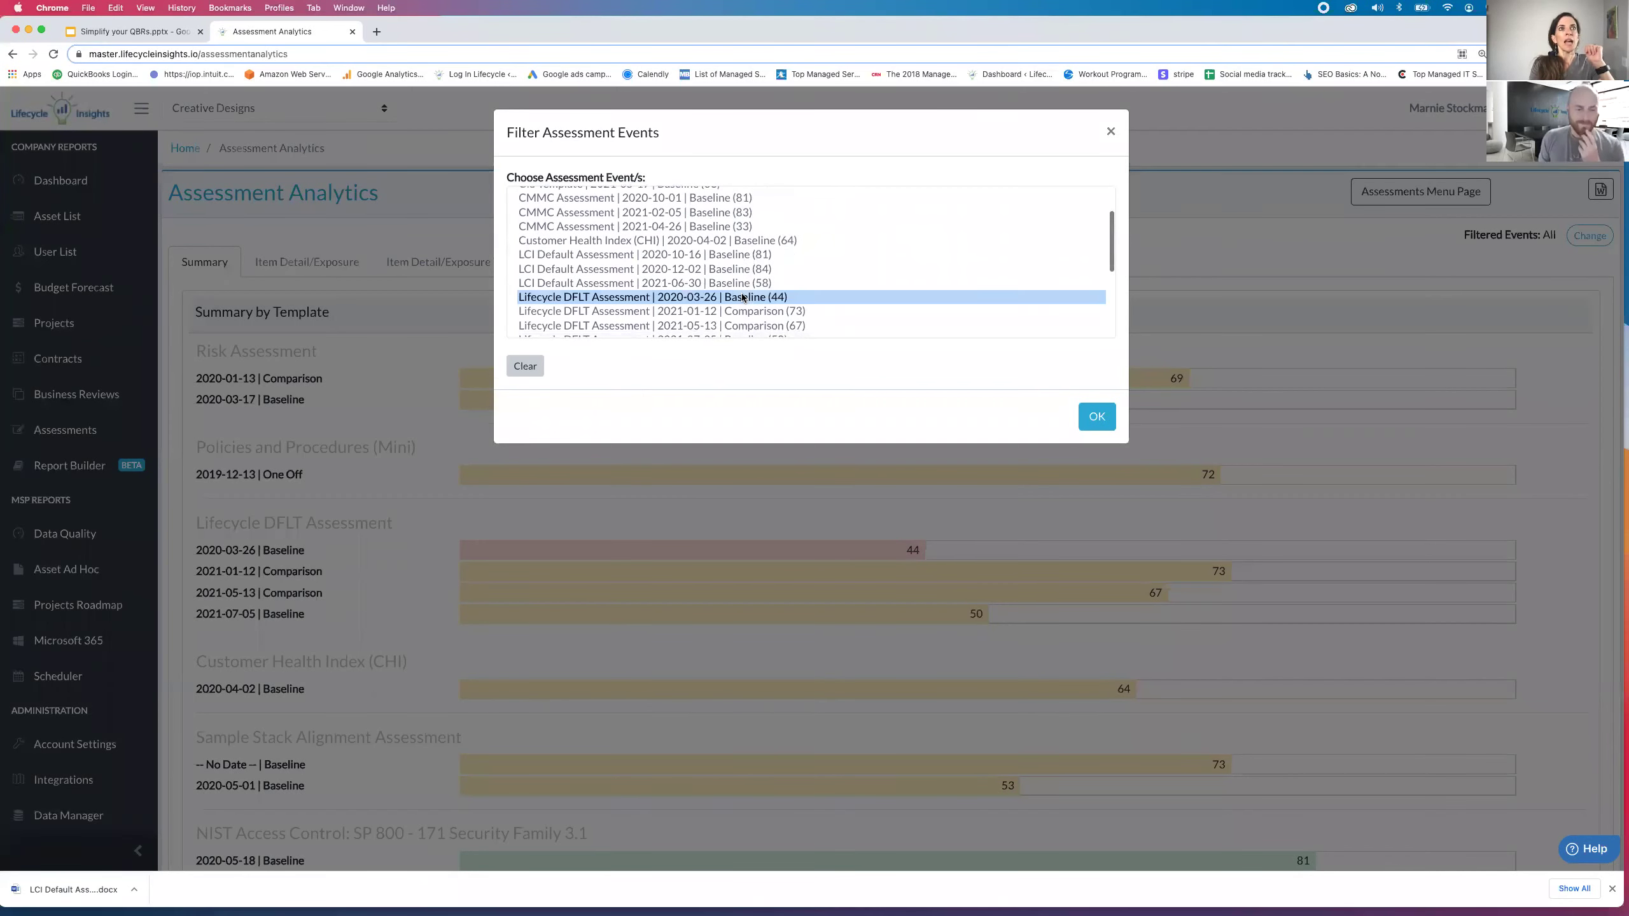
{"action": "left_click", "coordinate": [774, 311], "text": "super"}
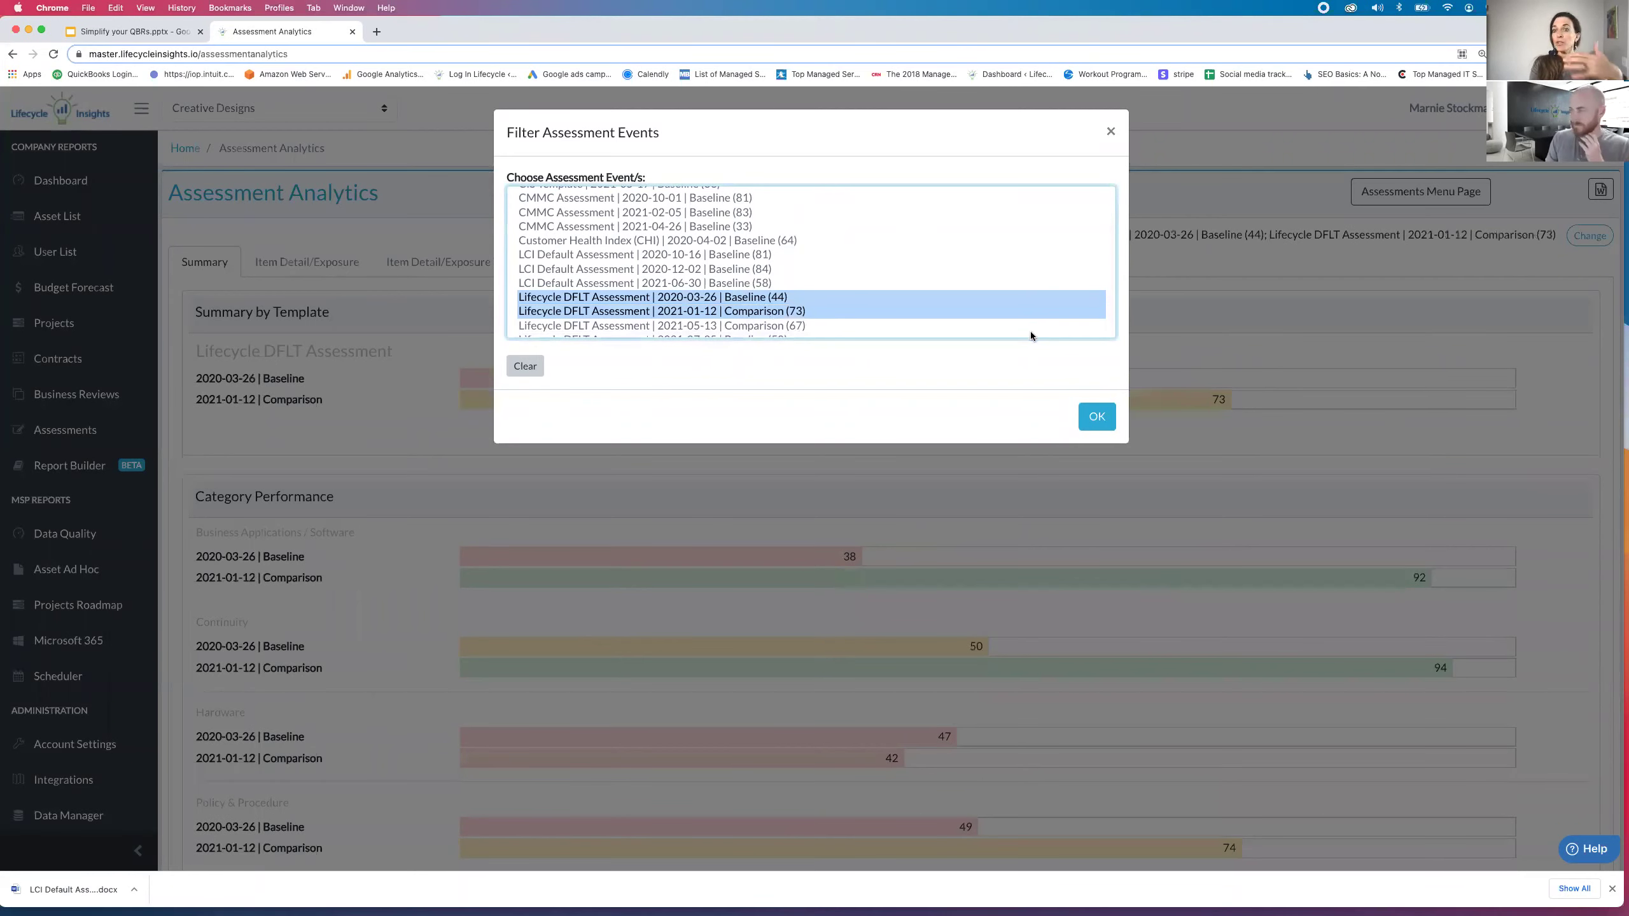
{"action": "left_click", "coordinate": [1096, 417]}
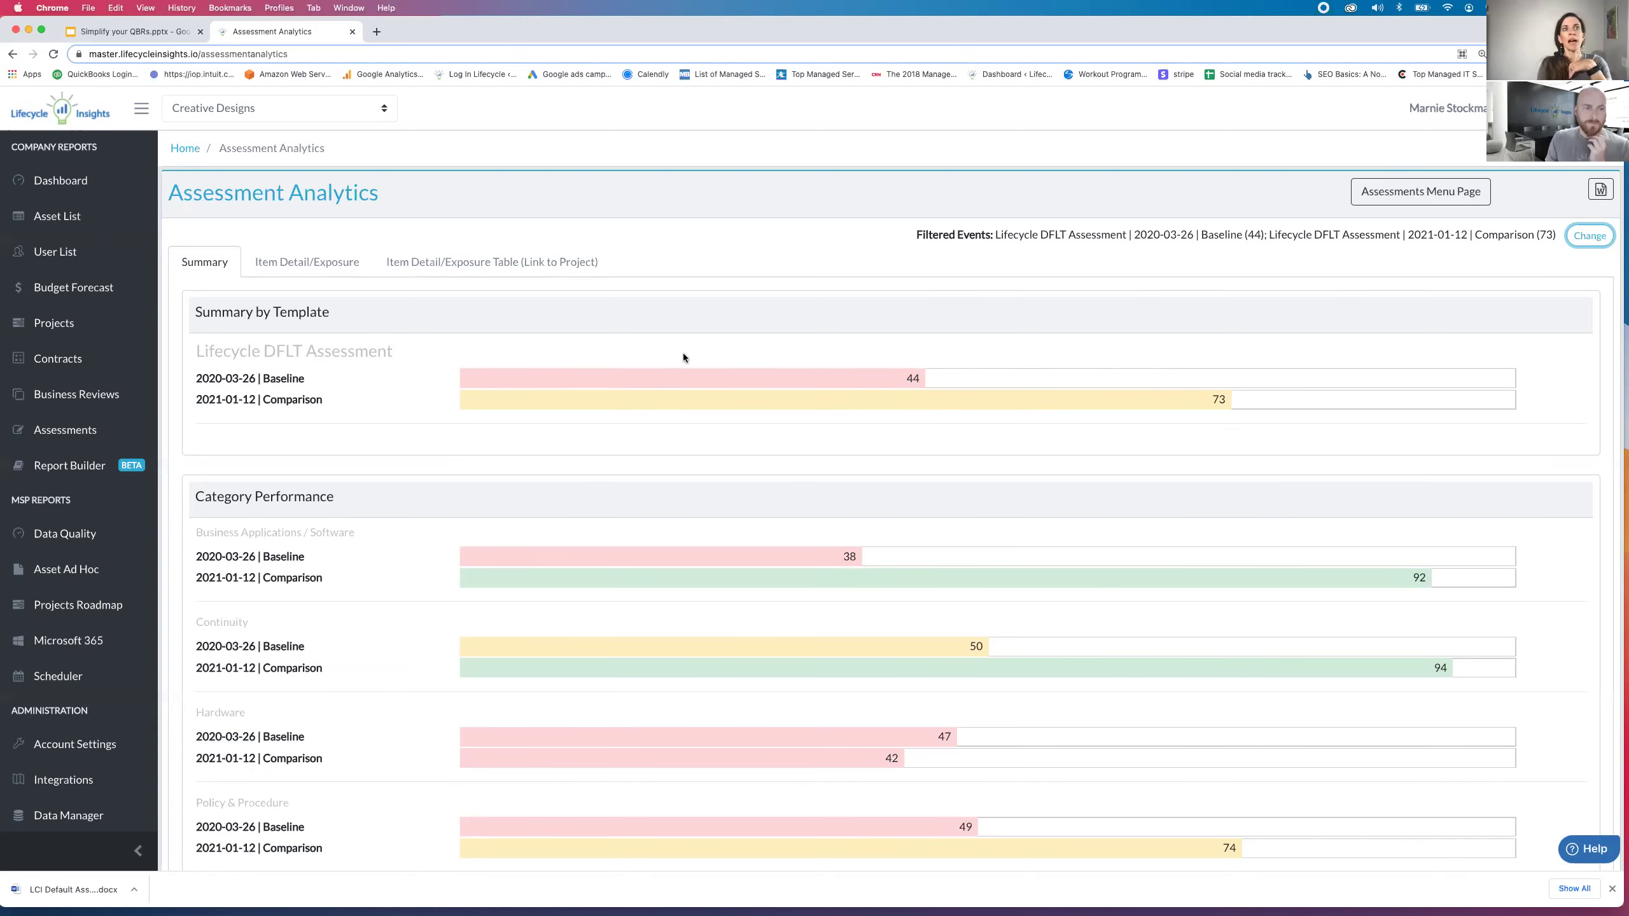
Compare category performance between the two filtered assessments, and open the item detail/exposure table for linking to projects.
{"action": "scroll", "coordinate": [701, 398], "scroll_direction": "down", "scroll_amount": 3}
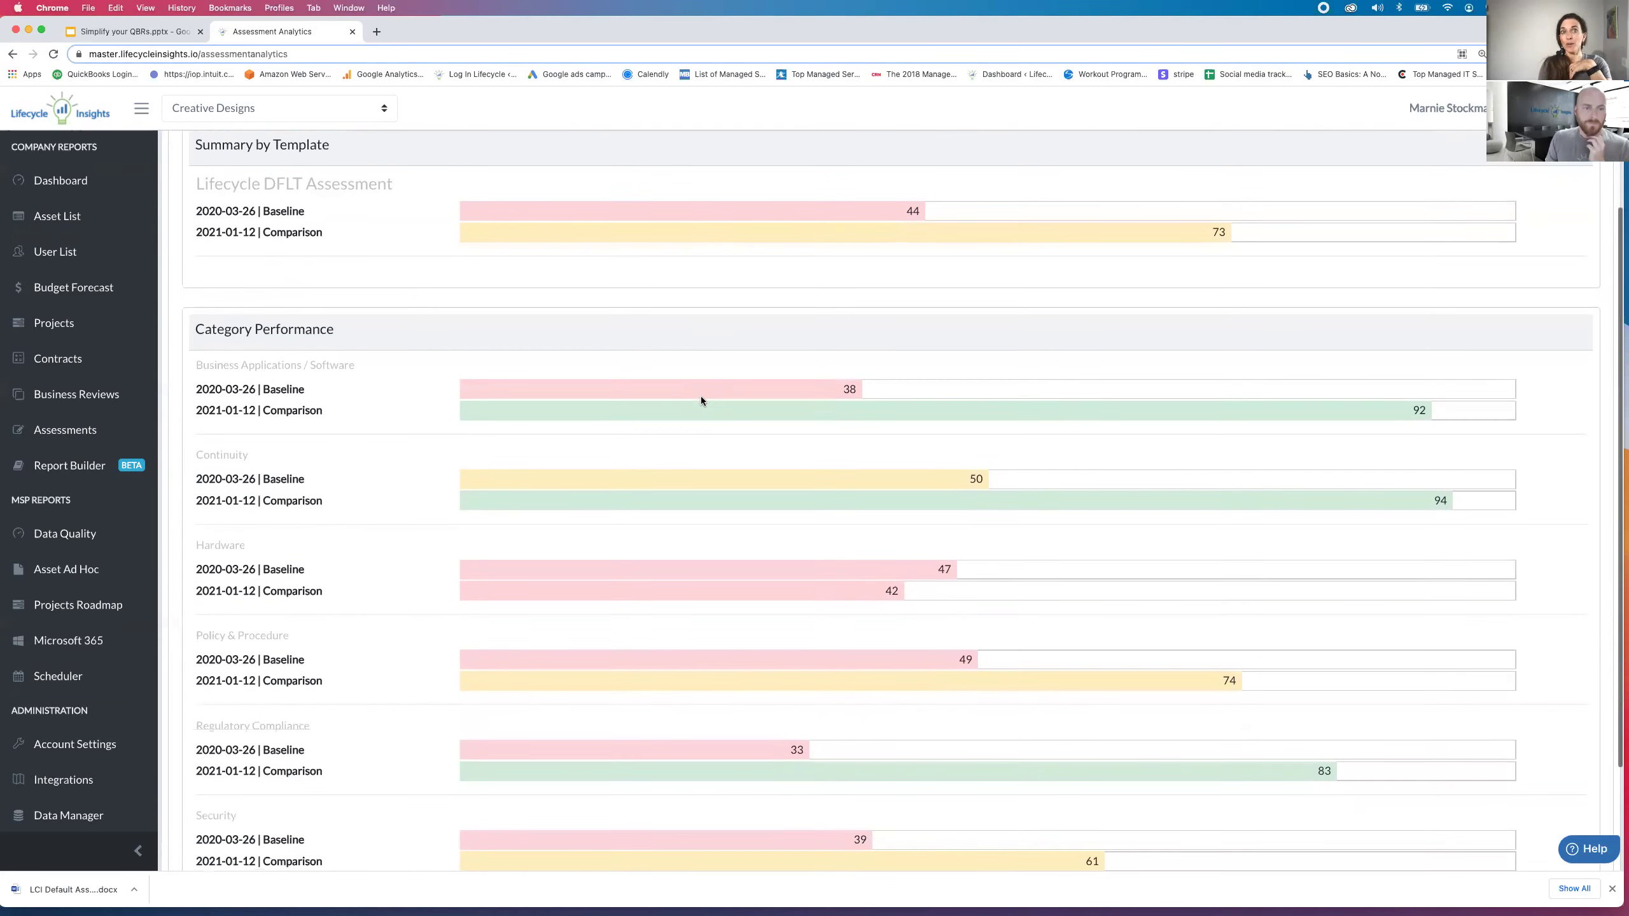
{"action": "scroll", "coordinate": [701, 401], "scroll_direction": "down", "scroll_amount": 2}
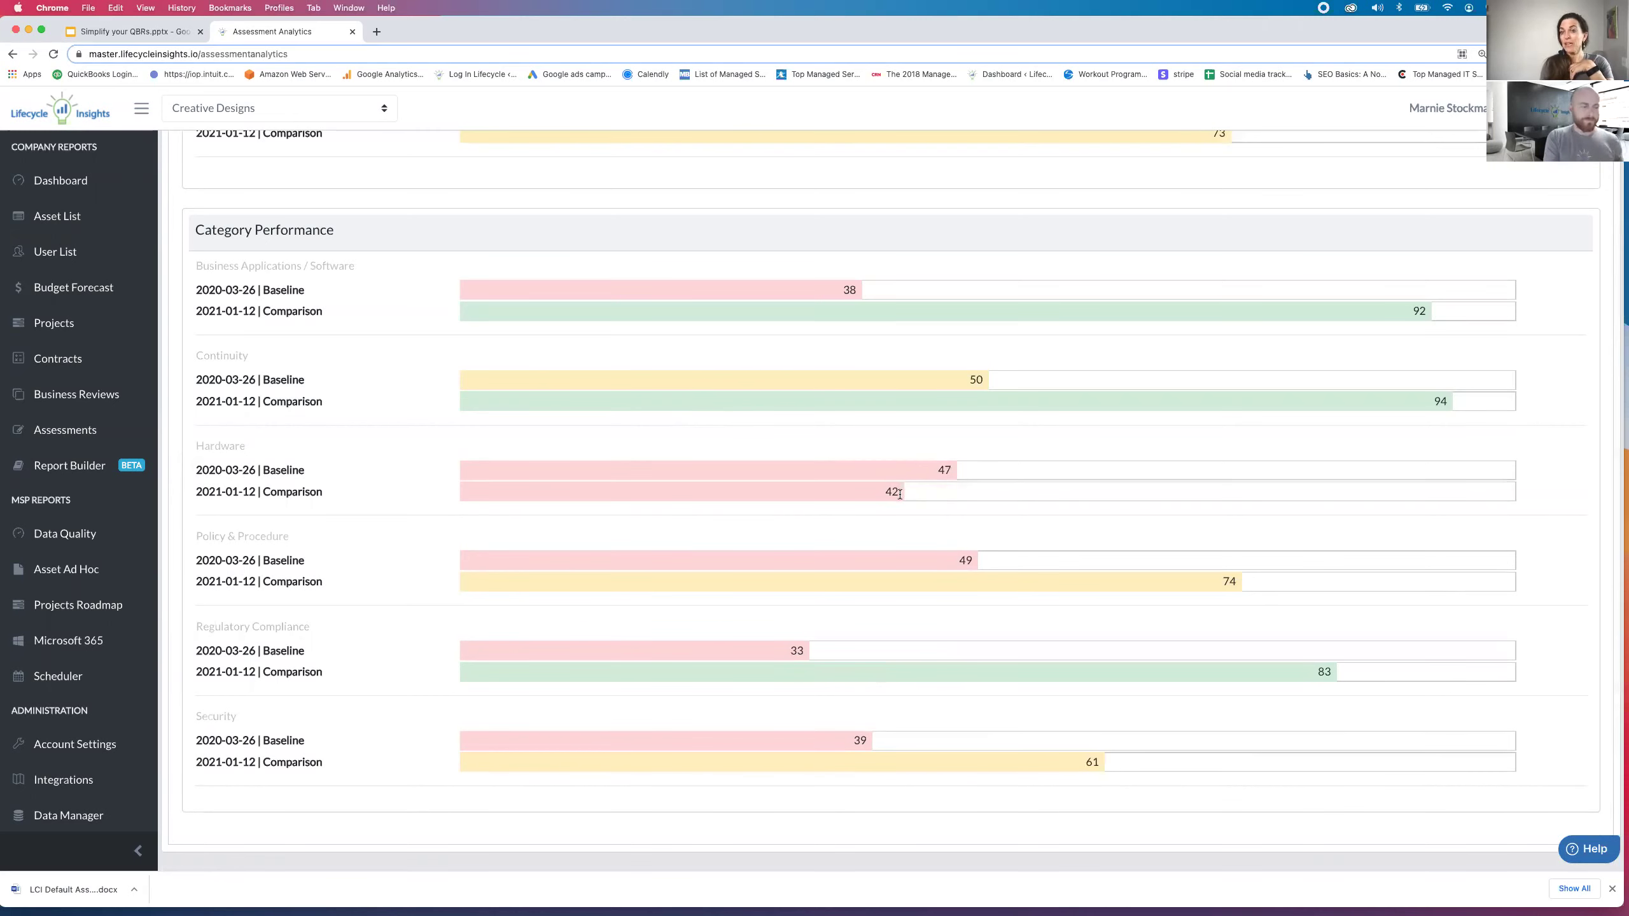
{"action": "scroll", "coordinate": [899, 494], "scroll_direction": "up", "scroll_amount": 1}
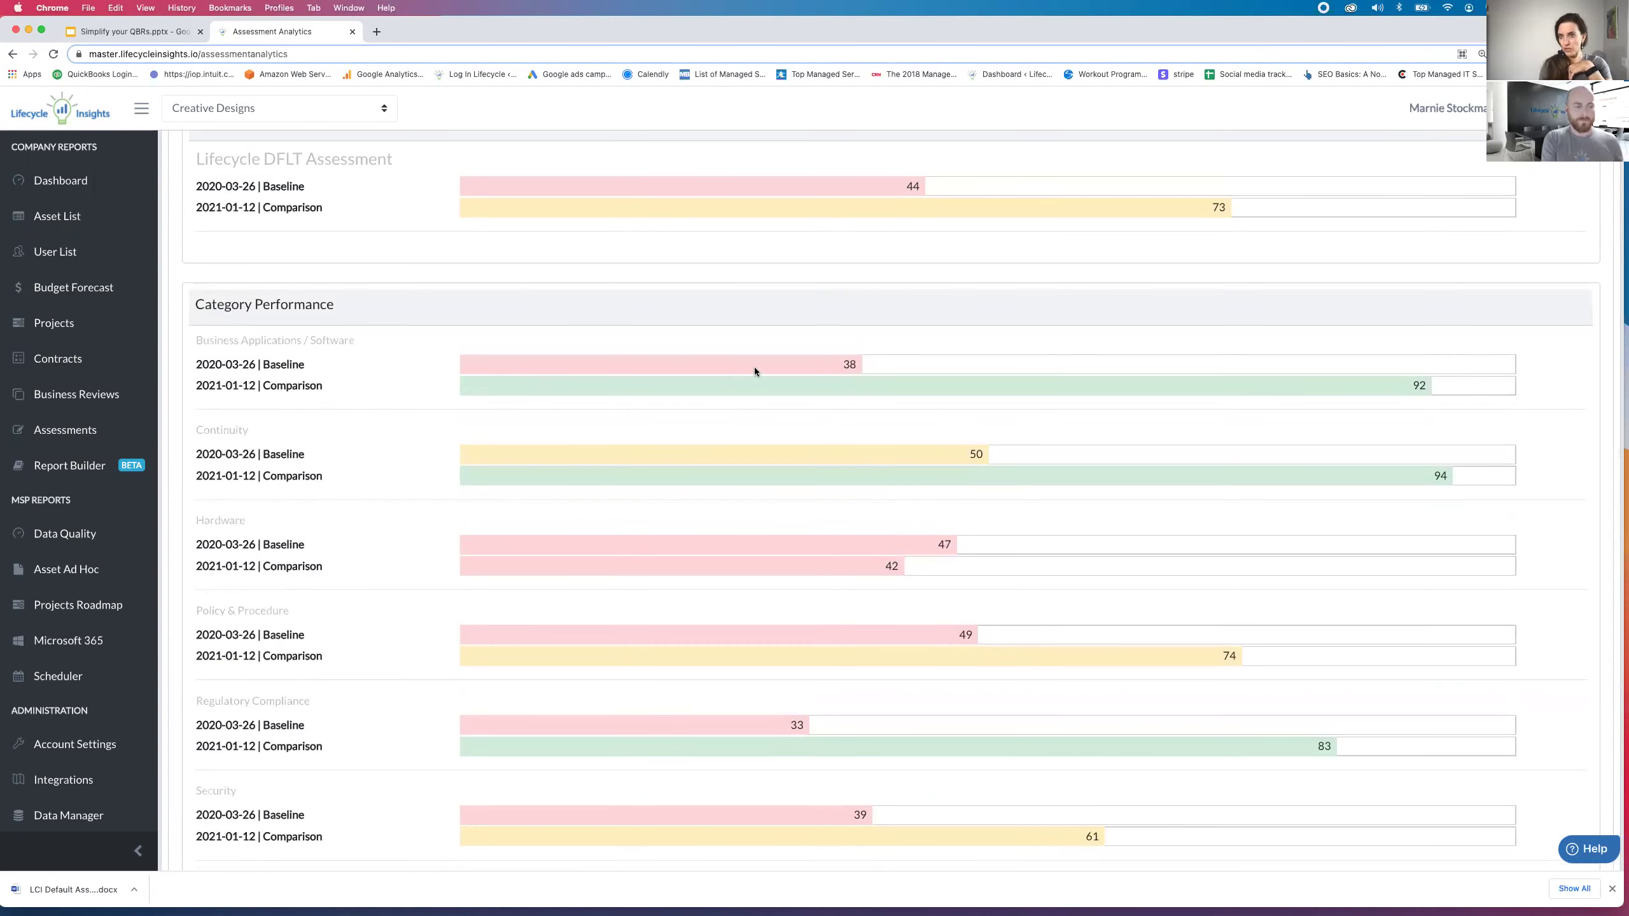
{"action": "scroll", "coordinate": [753, 366], "scroll_direction": "up", "scroll_amount": 3}
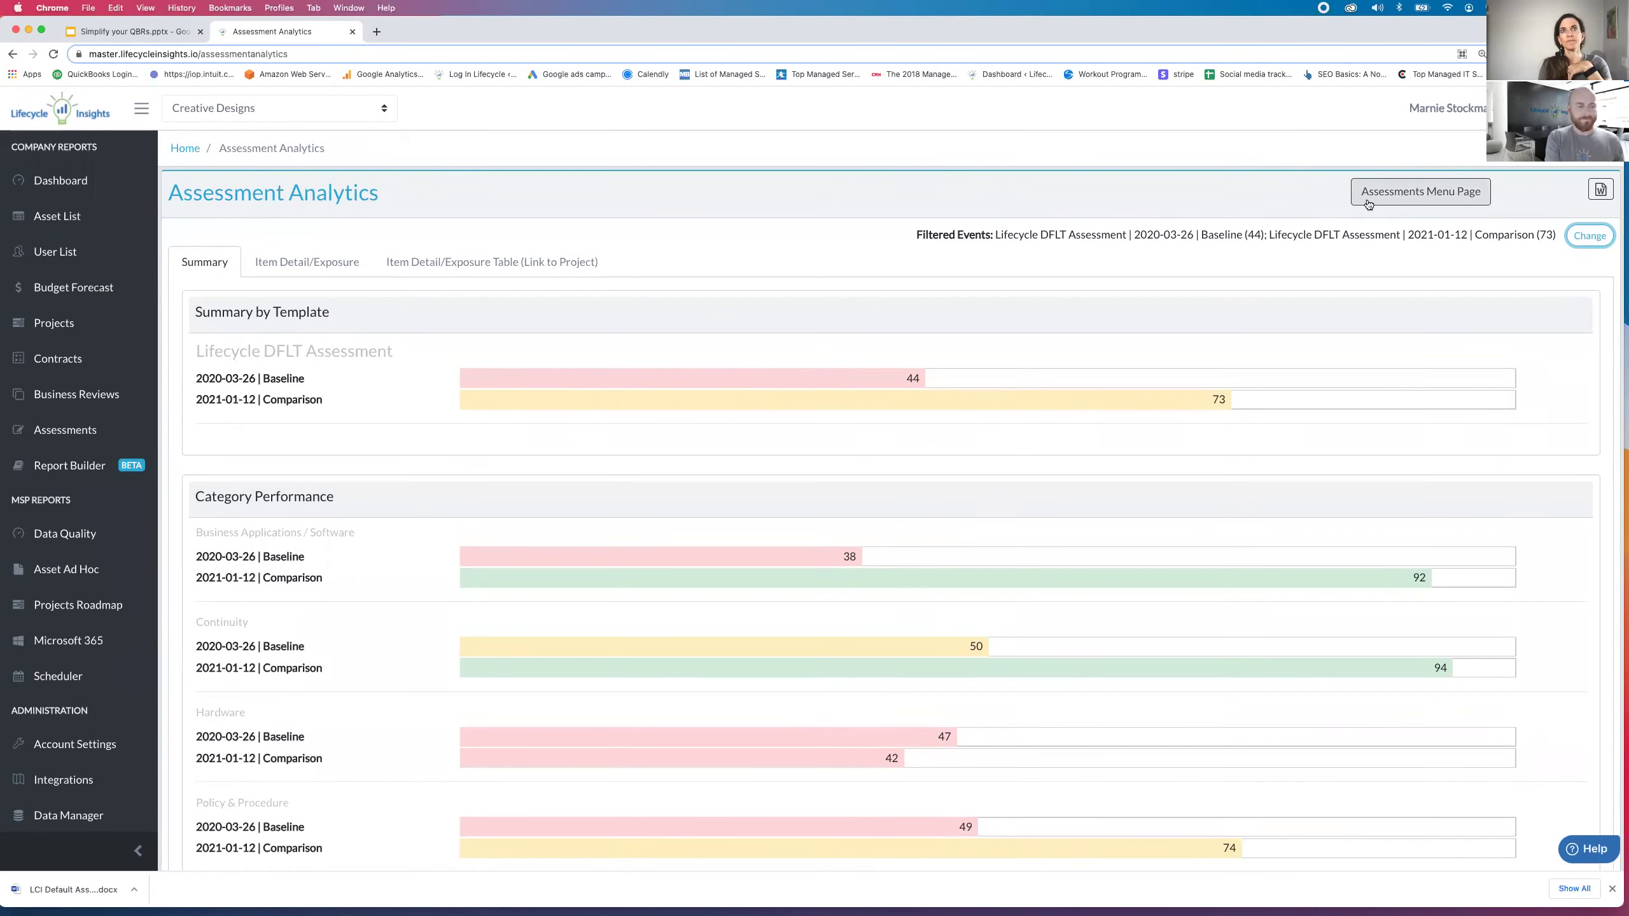
{"action": "left_click", "coordinate": [489, 263]}
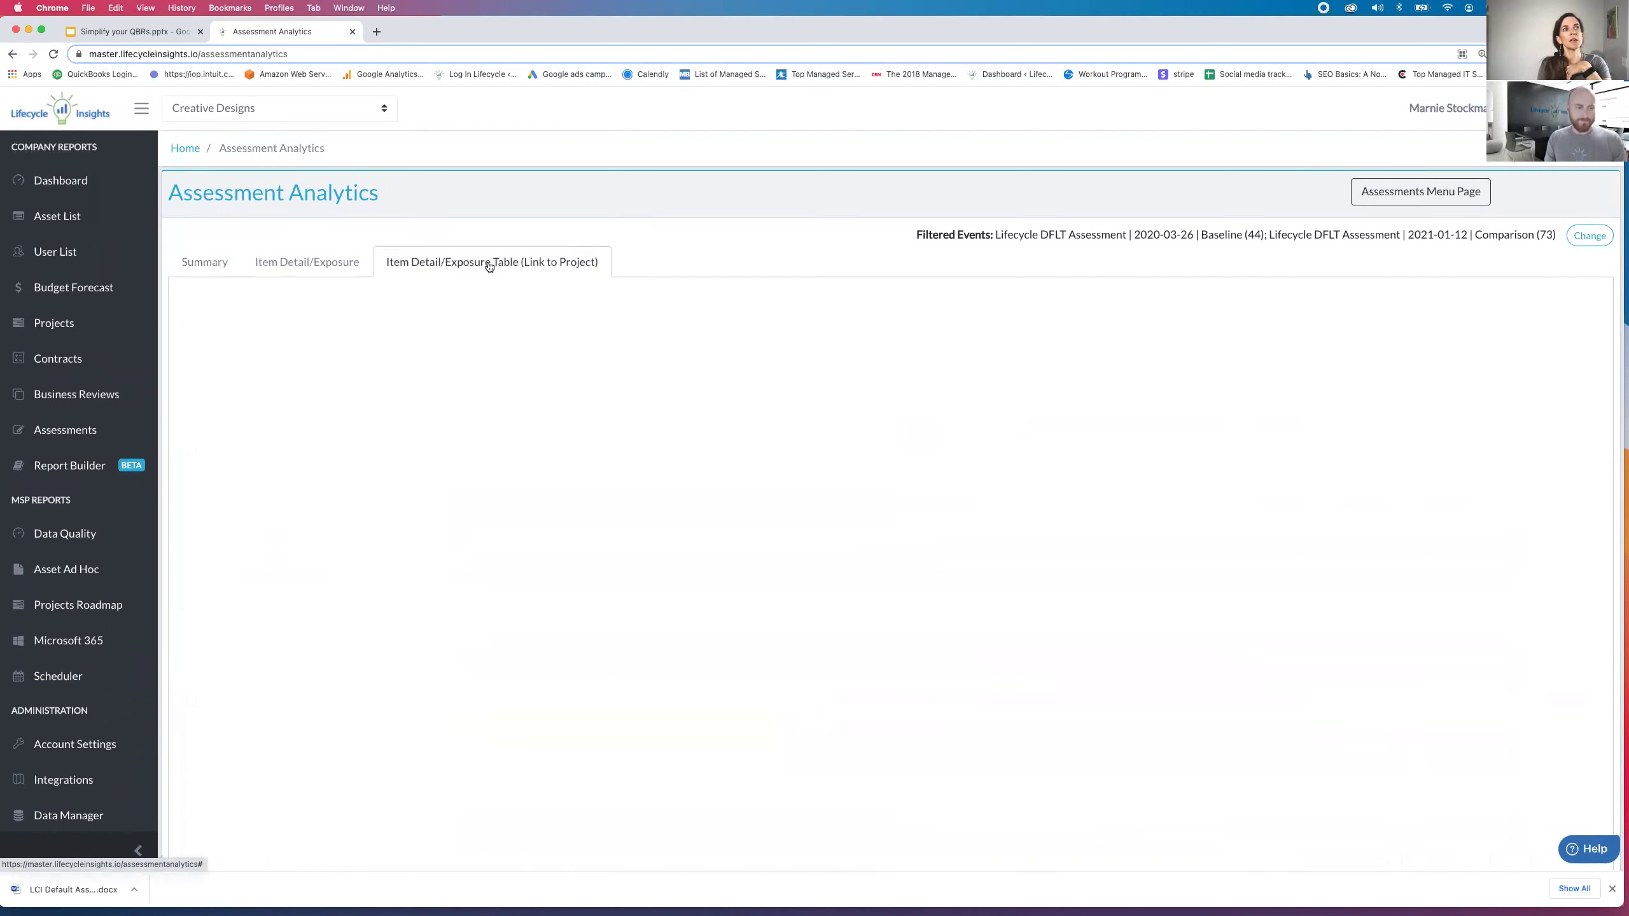
Change the analytics filter to only the Lifecycle DFLT Assessment 2021-01-12 Comparison event.
{"action": "left_click", "coordinate": [1570, 243]}
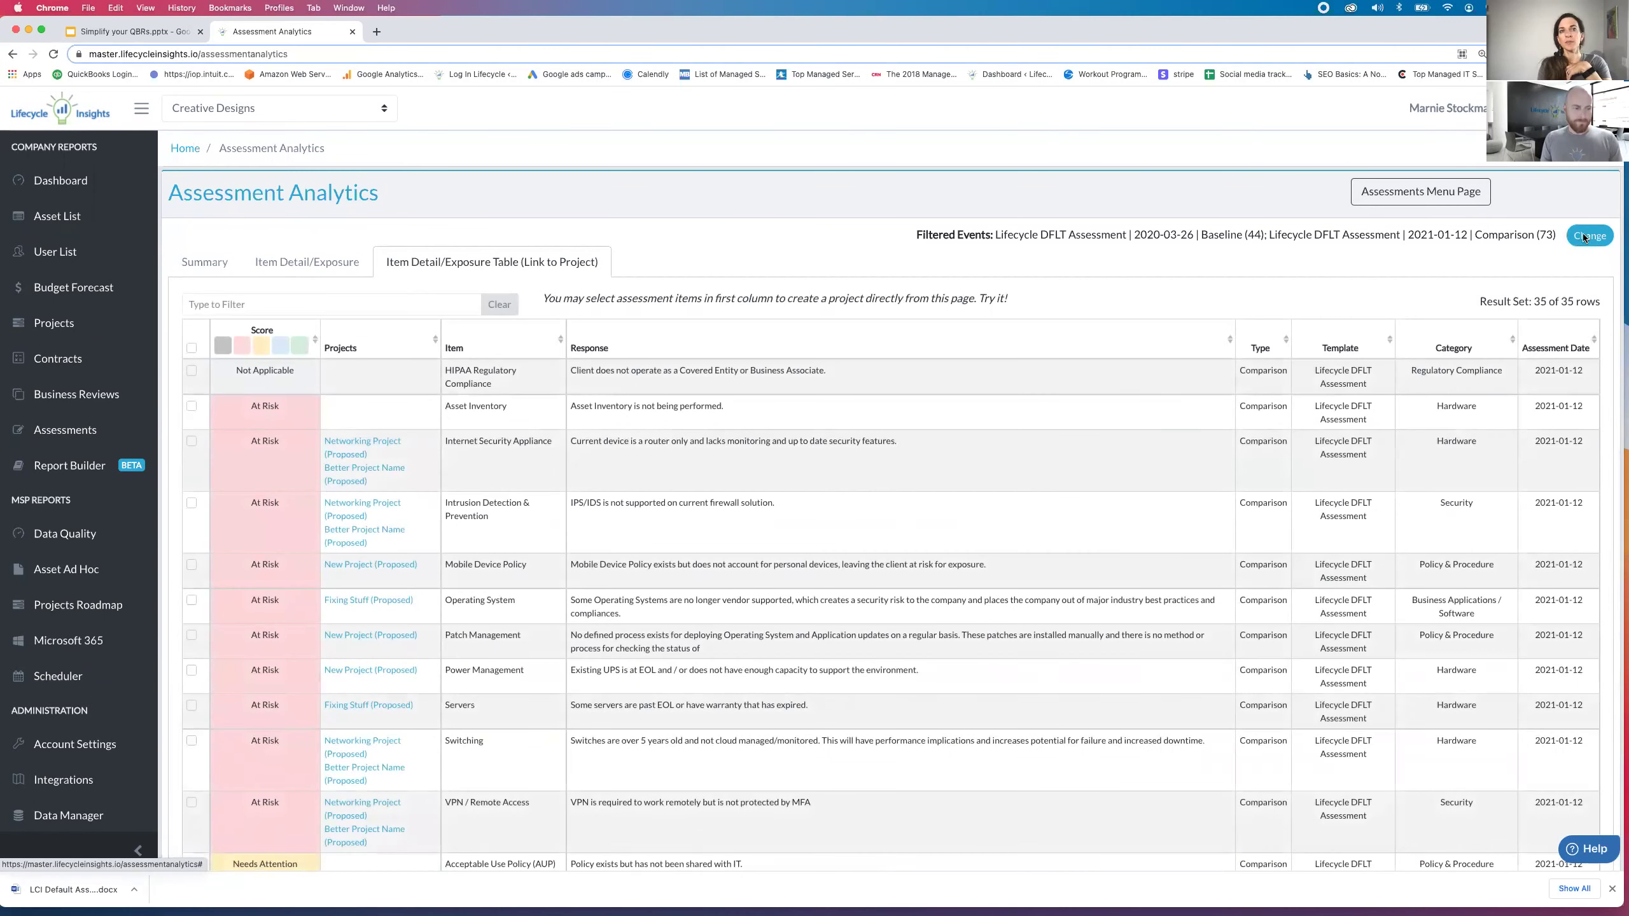
{"action": "scroll", "coordinate": [661, 296], "scroll_direction": "down", "scroll_amount": 1}
{"action": "scroll", "coordinate": [665, 299], "scroll_direction": "down", "scroll_amount": 1}
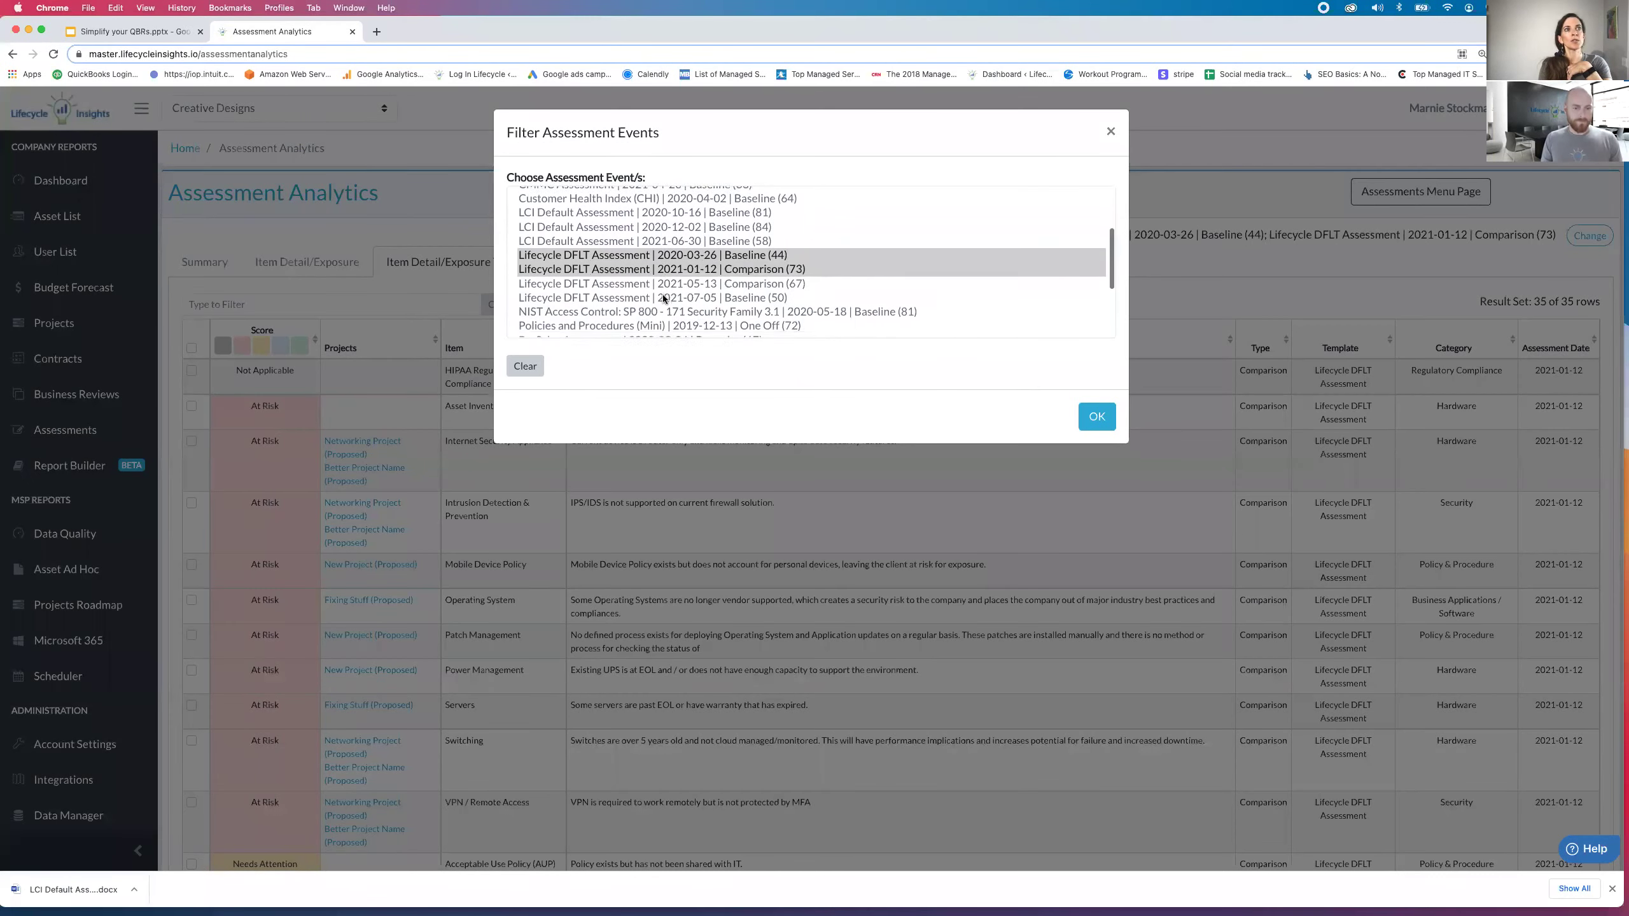
{"action": "left_click", "coordinate": [709, 258]}
{"action": "left_click", "coordinate": [1096, 416]}
{"action": "scroll", "coordinate": [589, 552], "scroll_direction": "down", "scroll_amount": 5}
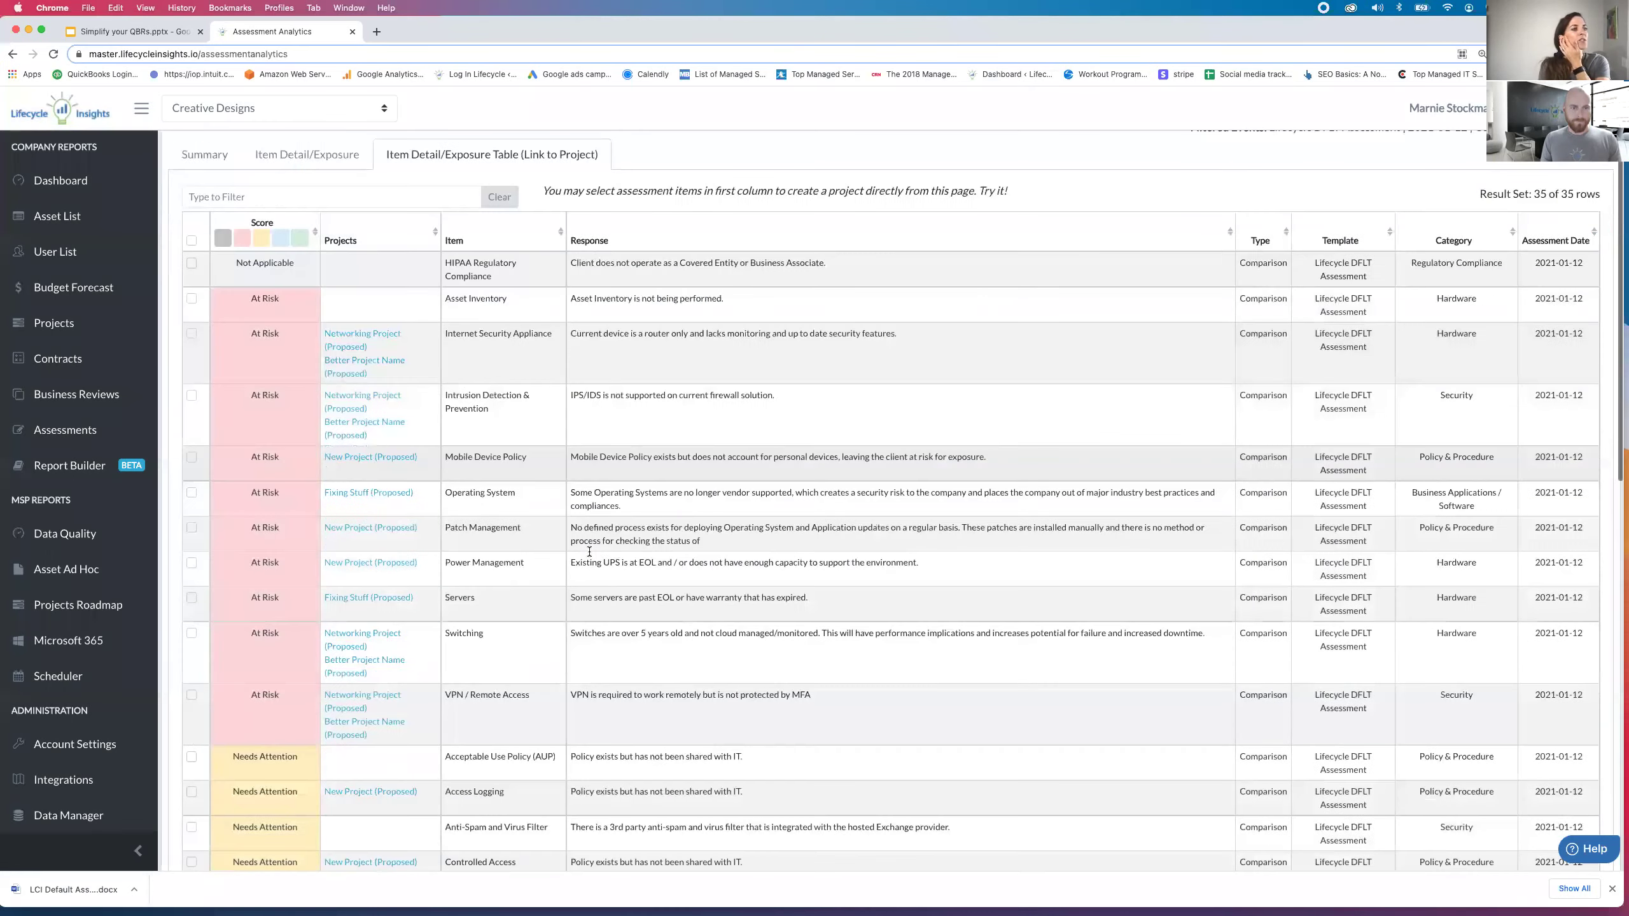
Start a new project from the At Risk items Asset Inventory, Internet Security Appliance, and Intrusion Detection & Prevention.
{"action": "scroll", "coordinate": [590, 551], "scroll_direction": "up", "scroll_amount": 3}
{"action": "scroll", "coordinate": [589, 551], "scroll_direction": "up", "scroll_amount": 3}
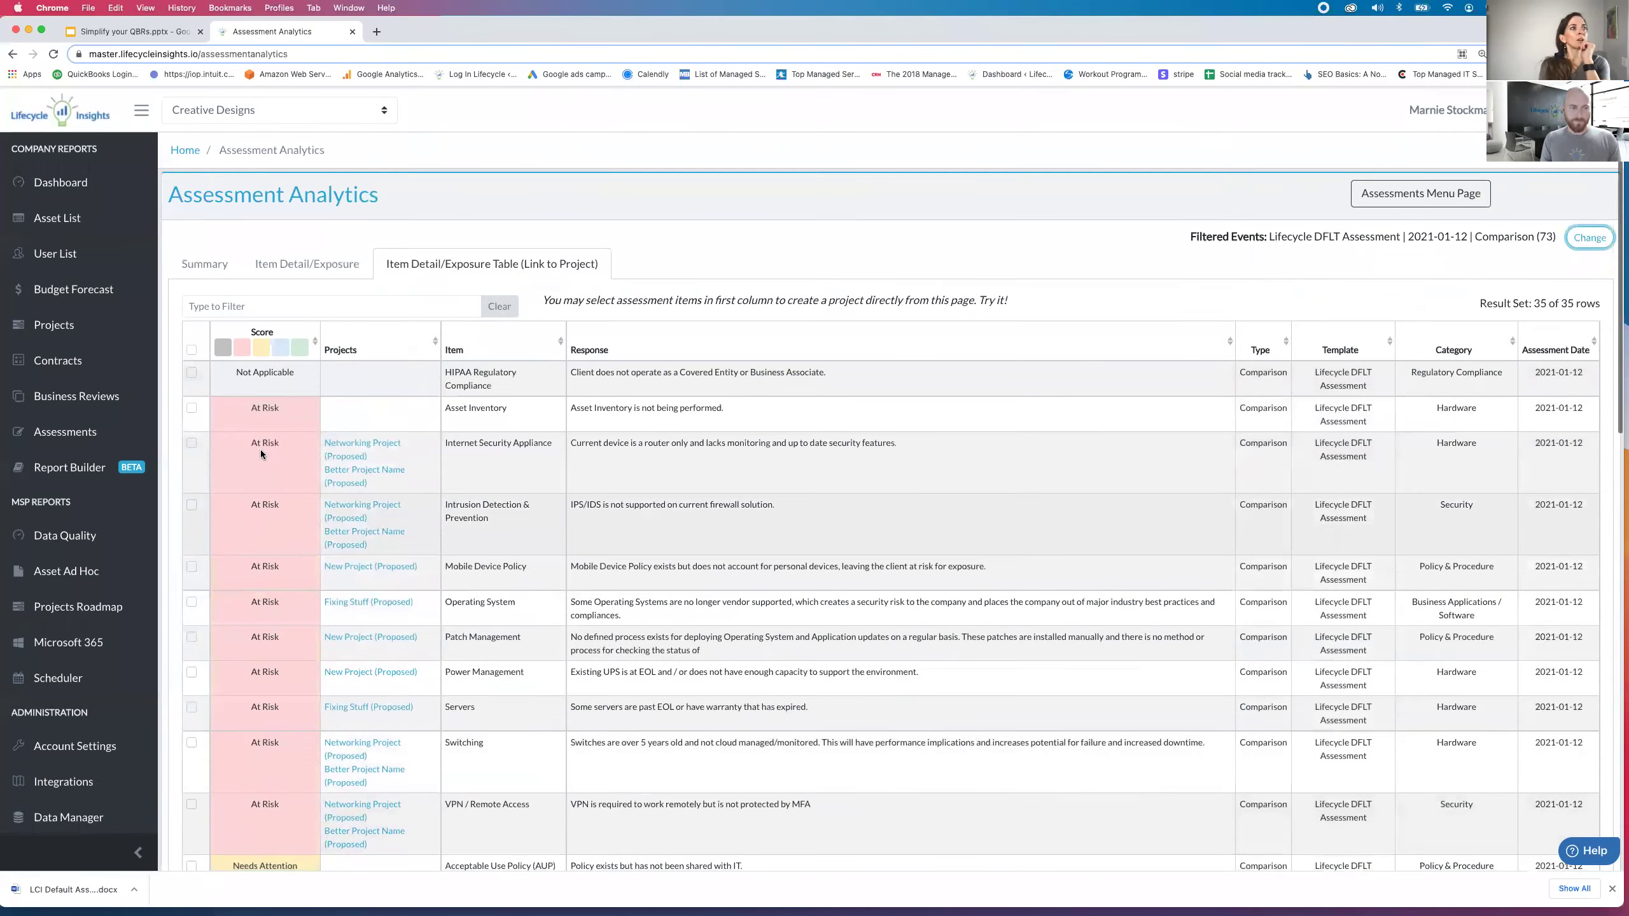
{"action": "left_click", "coordinate": [191, 407]}
{"action": "left_click", "coordinate": [191, 474]}
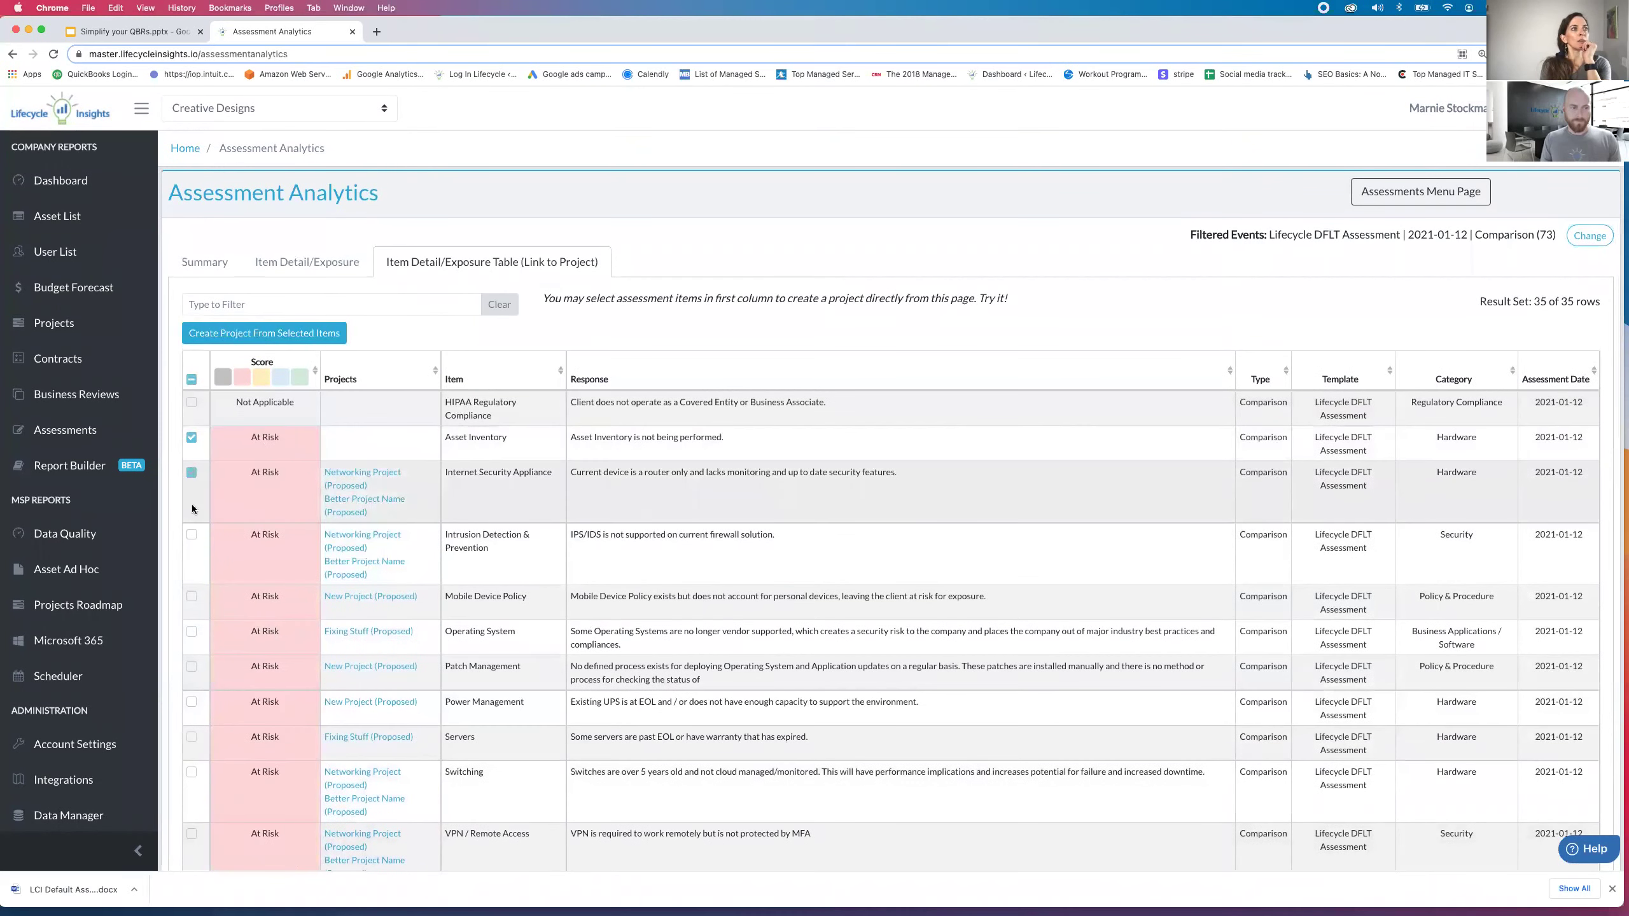
{"action": "left_click", "coordinate": [191, 535]}
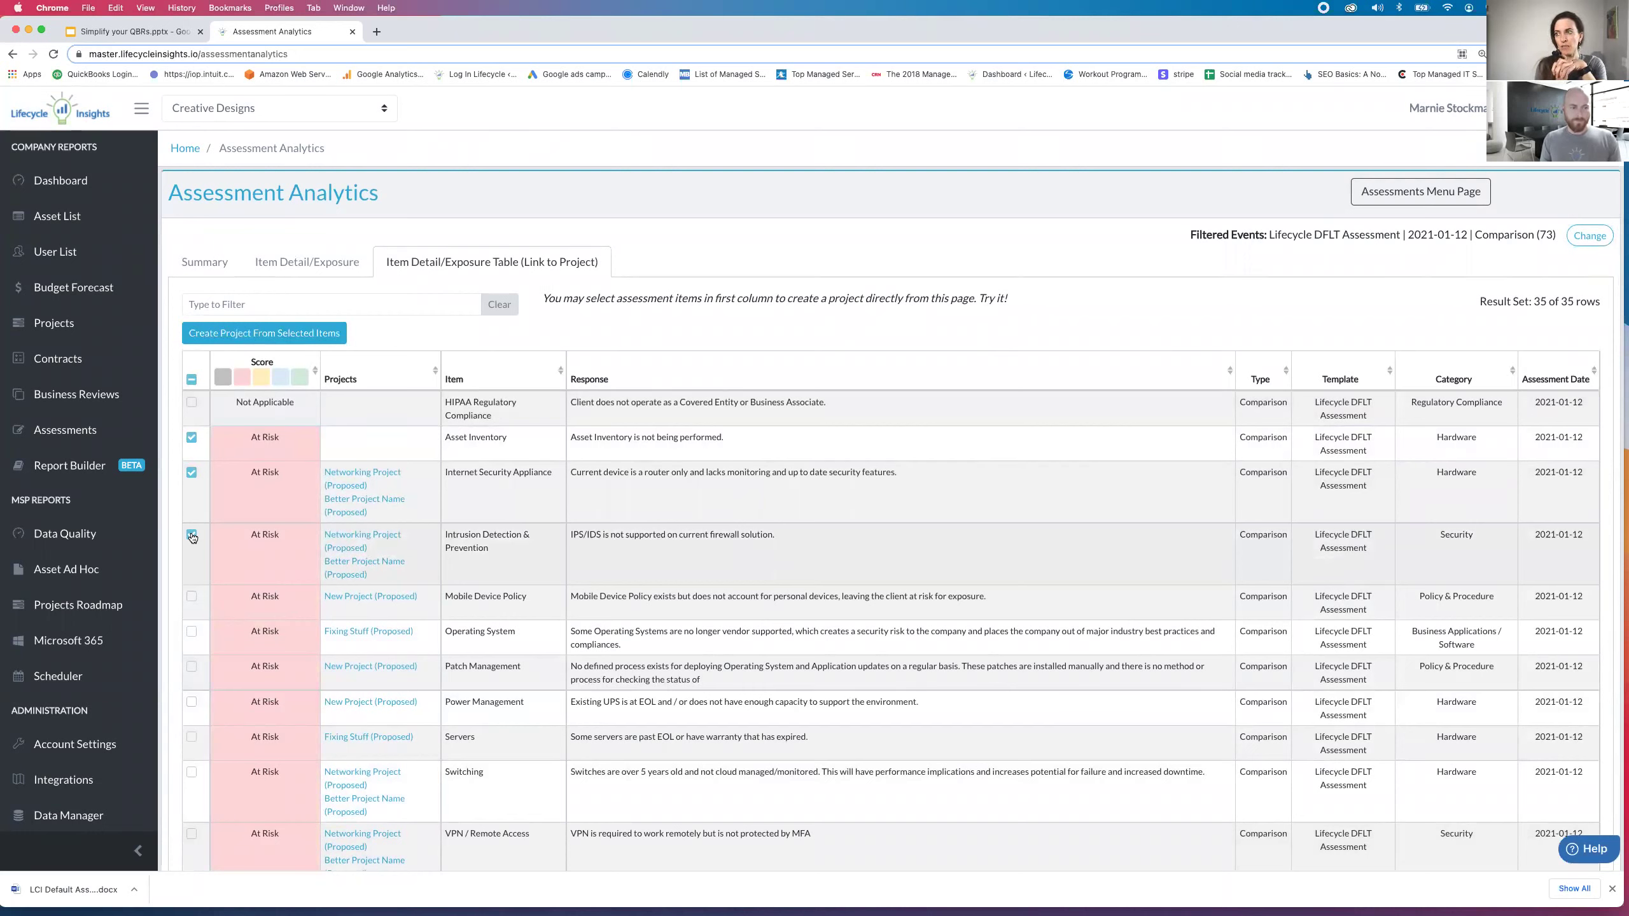
{"action": "left_click", "coordinate": [286, 334]}
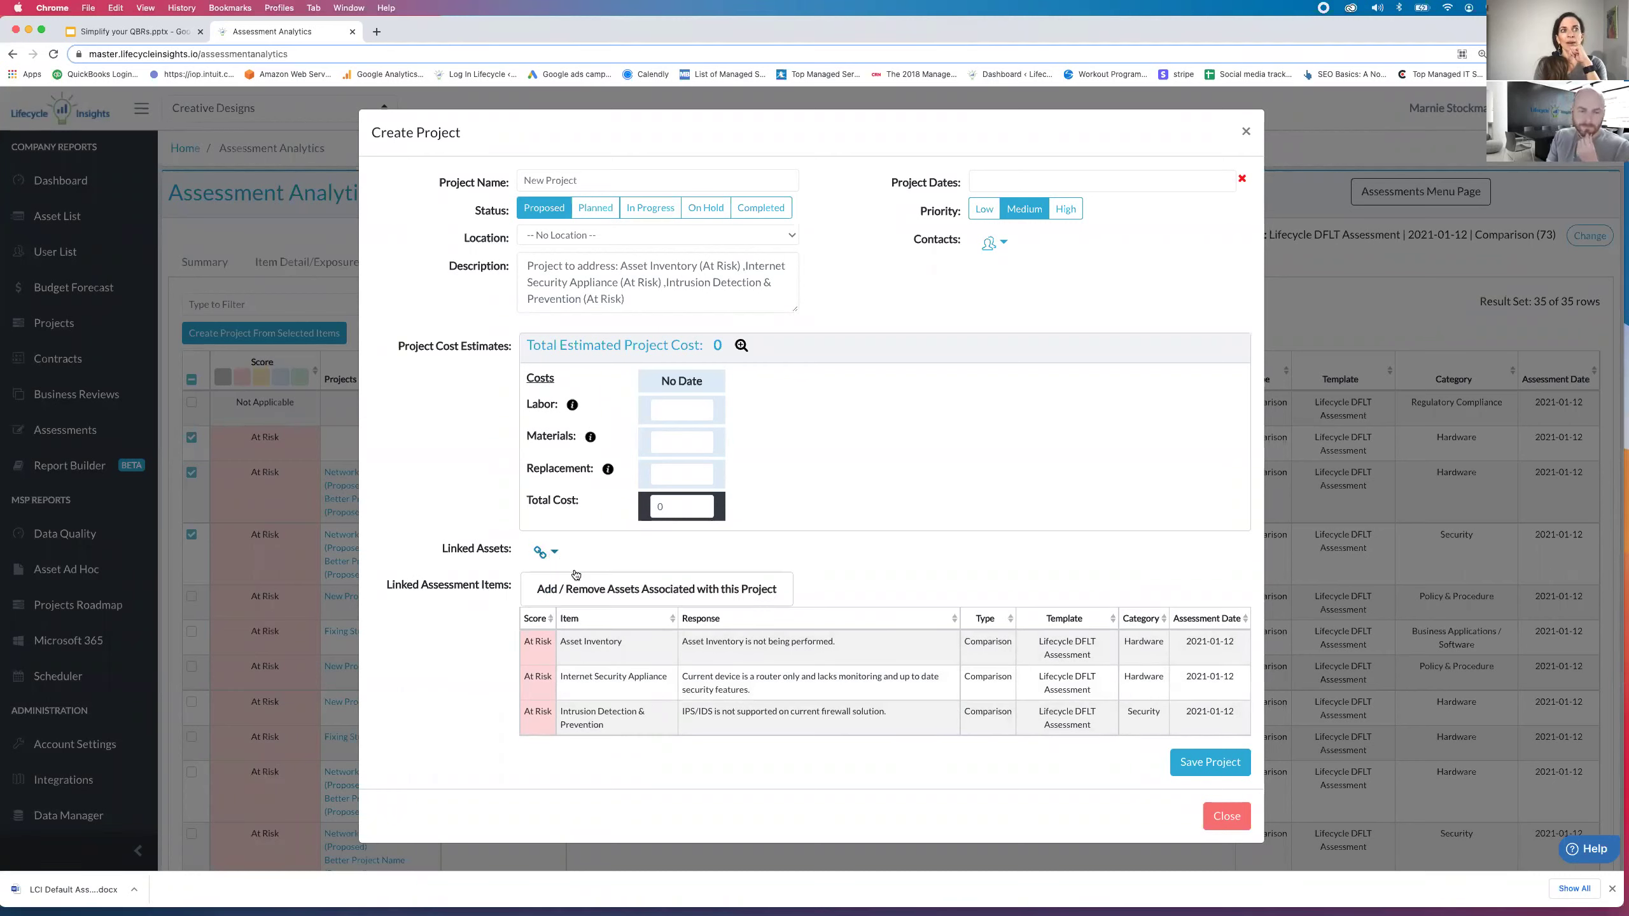
Filter the affected assets to those with a red operating system status and link all of them to the new project.
{"action": "left_click", "coordinate": [590, 592]}
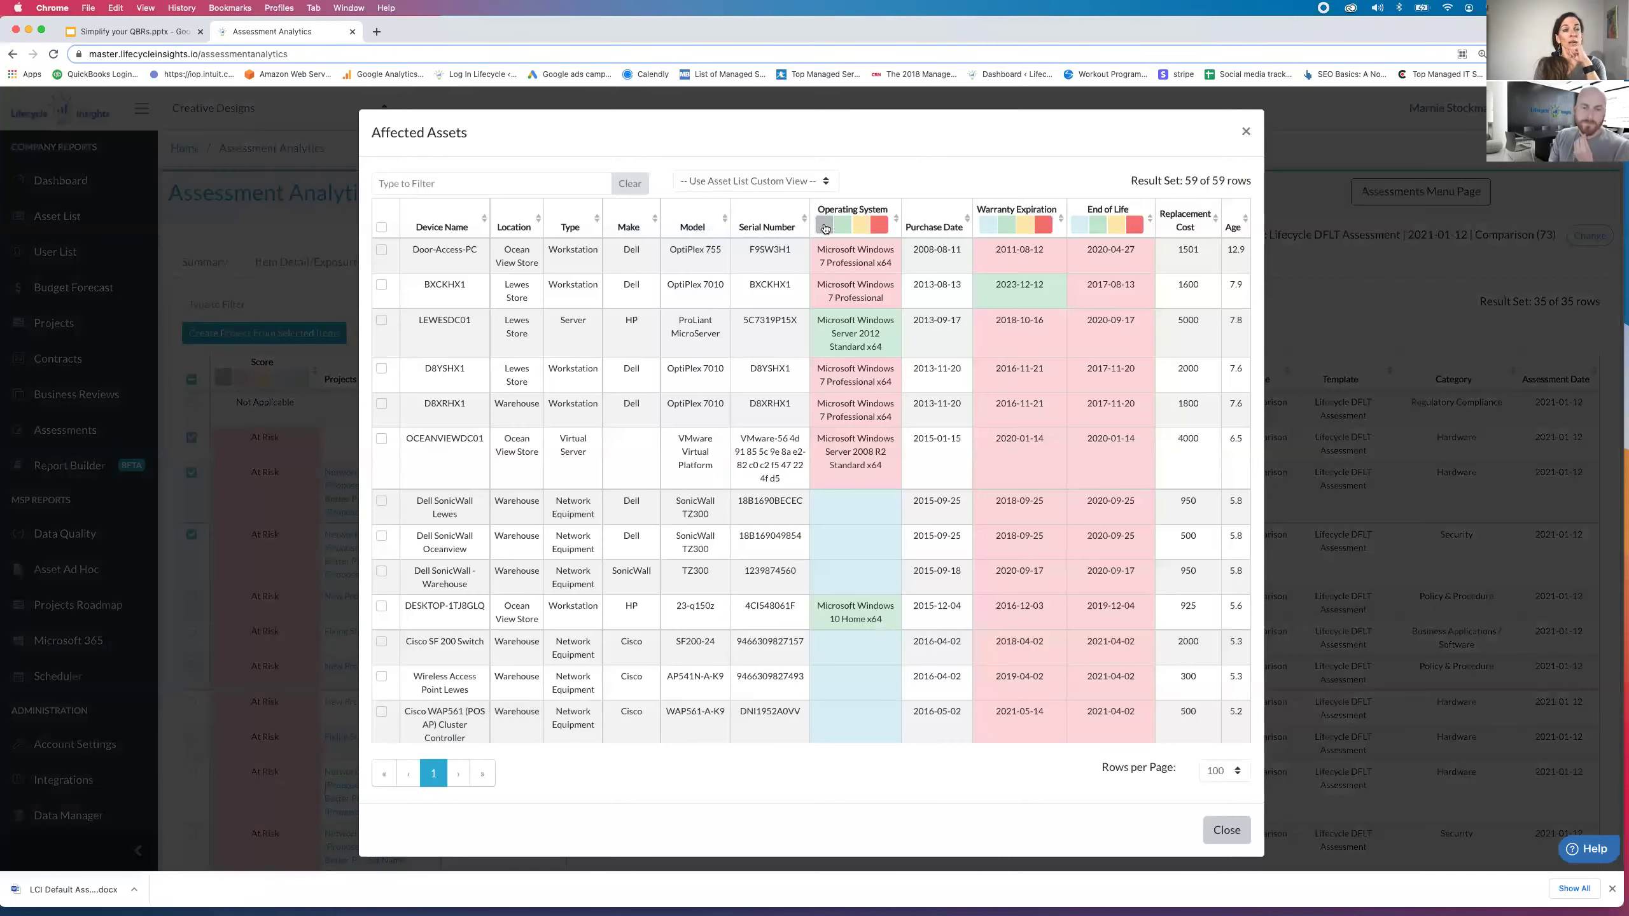
{"action": "left_click", "coordinate": [829, 226]}
{"action": "left_click", "coordinate": [848, 226]}
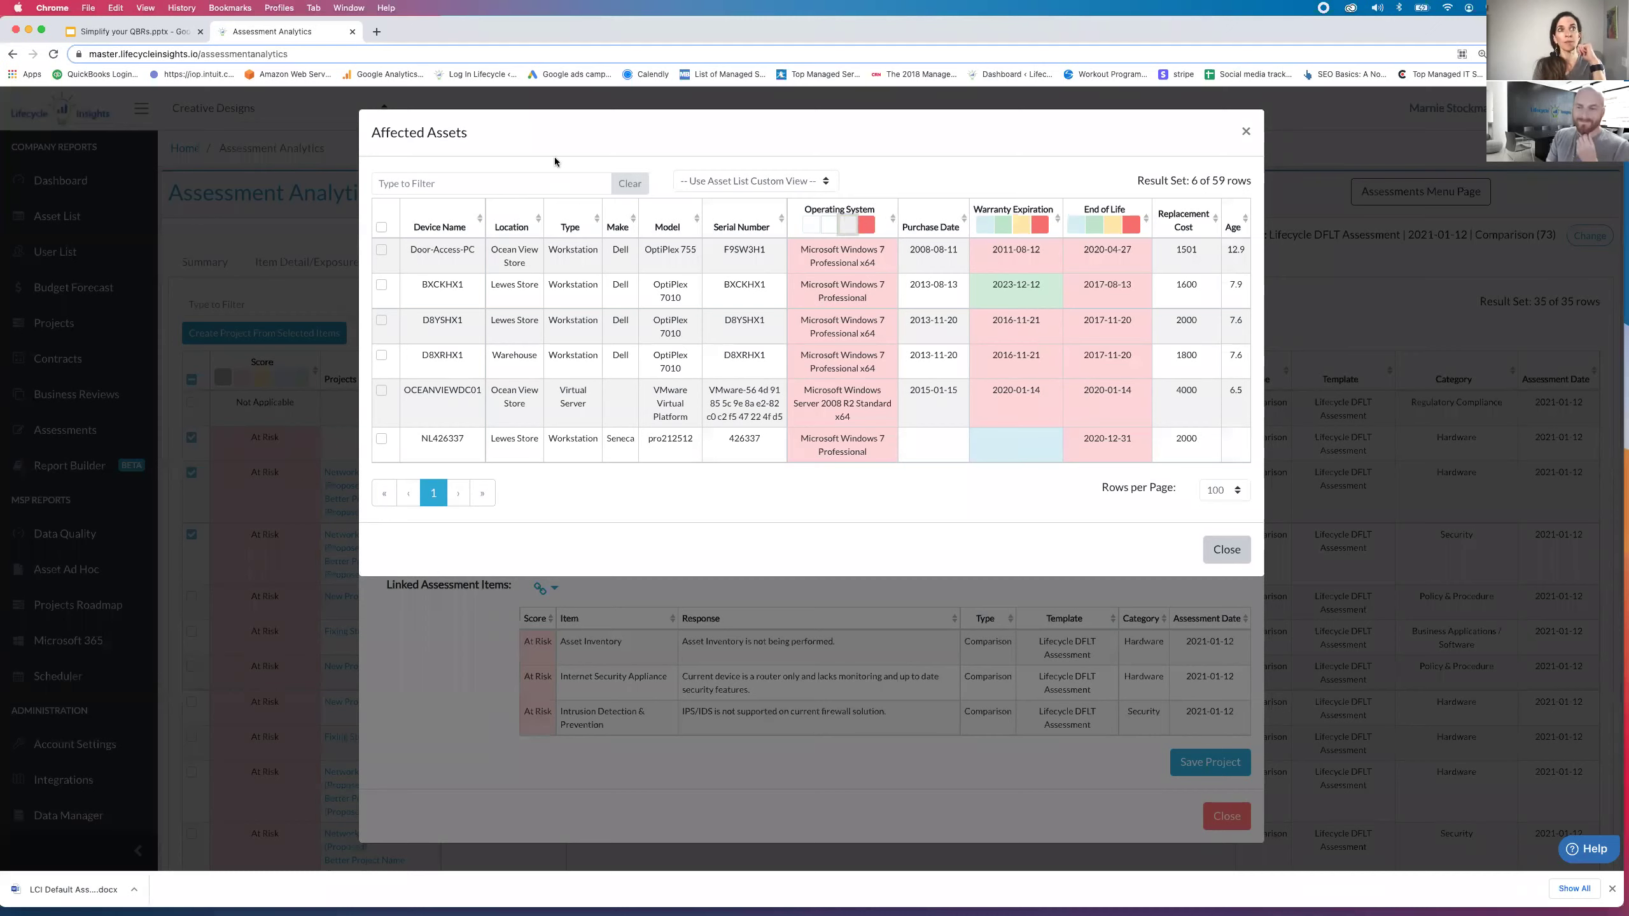
{"action": "left_click", "coordinate": [382, 228]}
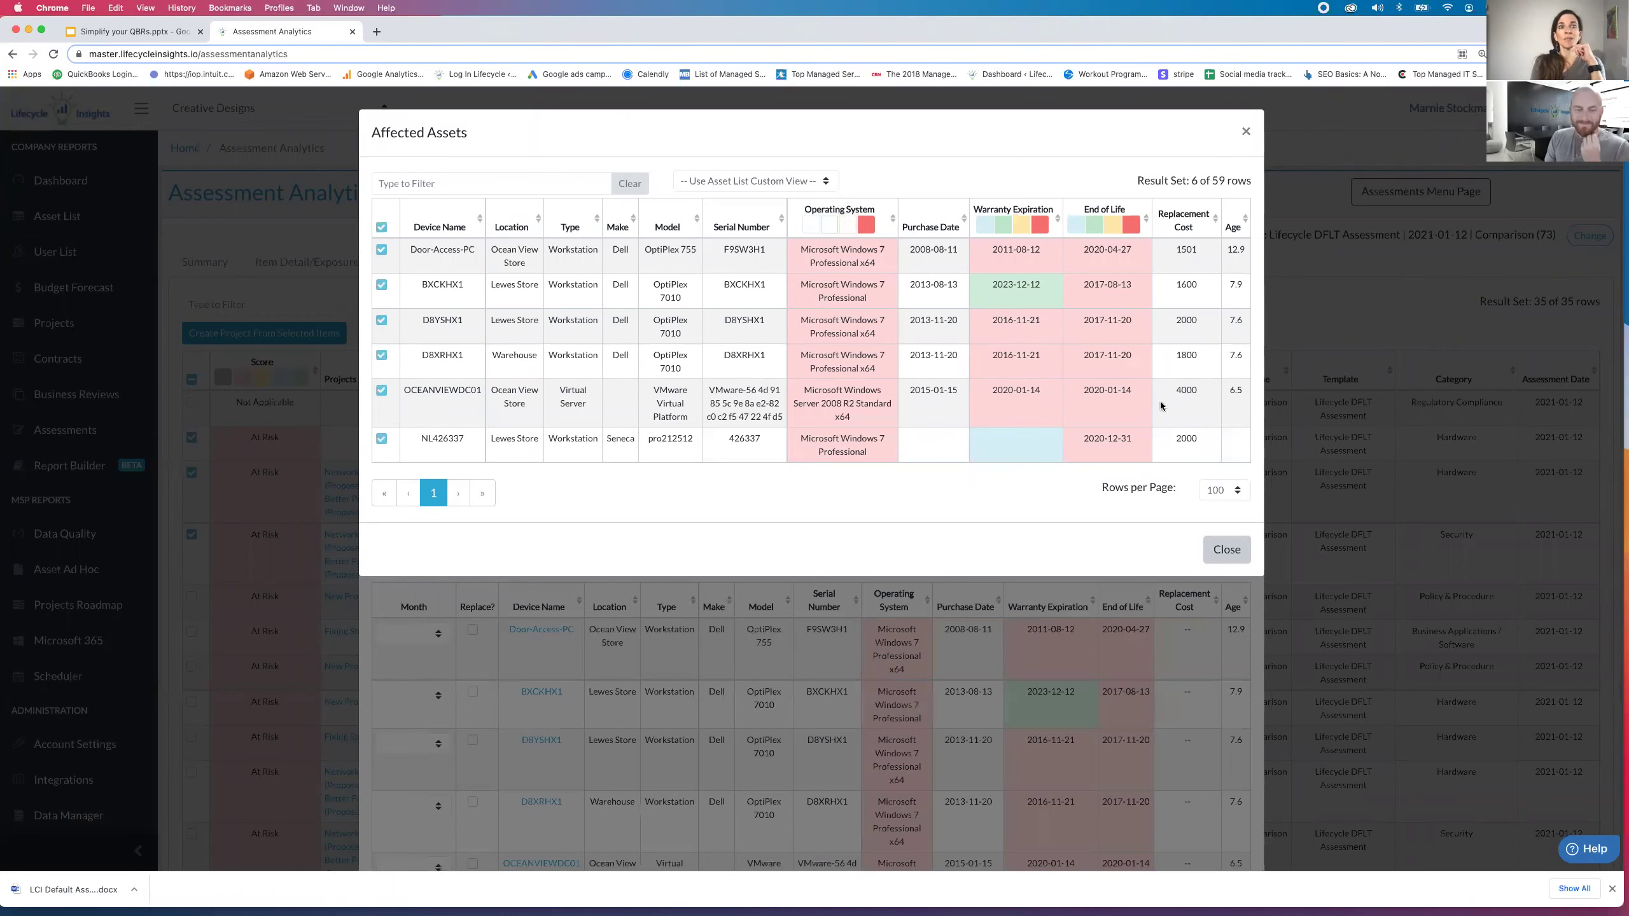
{"action": "left_click", "coordinate": [1227, 550]}
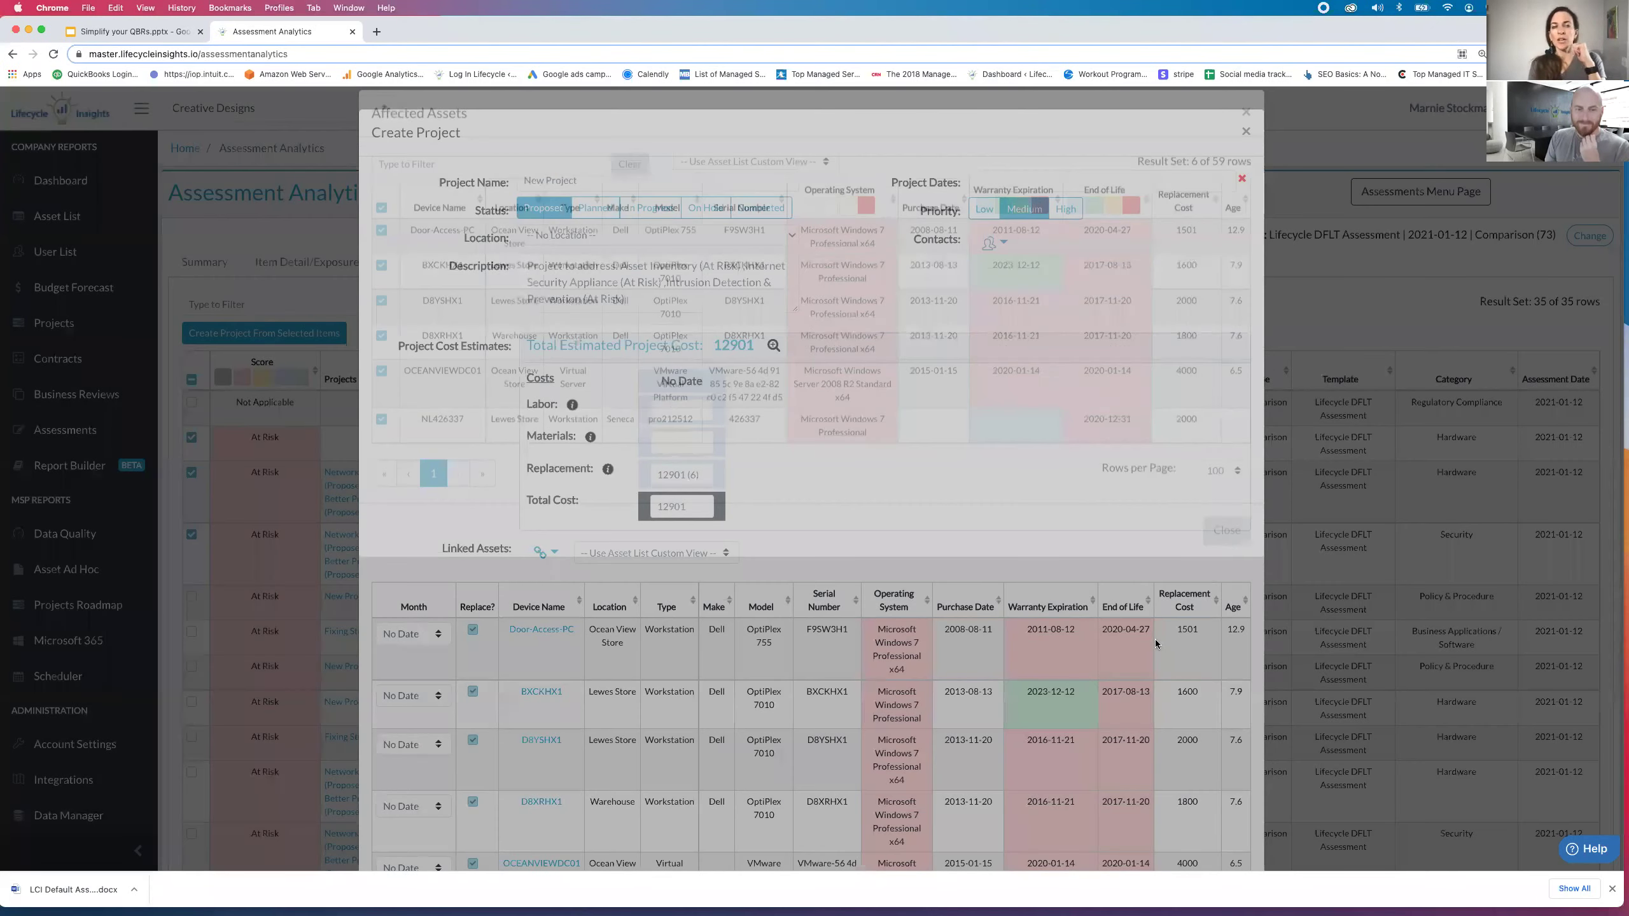
Review the project's linked assets, linked assessment items and cost estimates, and close the form without saving.
{"action": "scroll", "coordinate": [1156, 642], "scroll_direction": "down", "scroll_amount": 6}
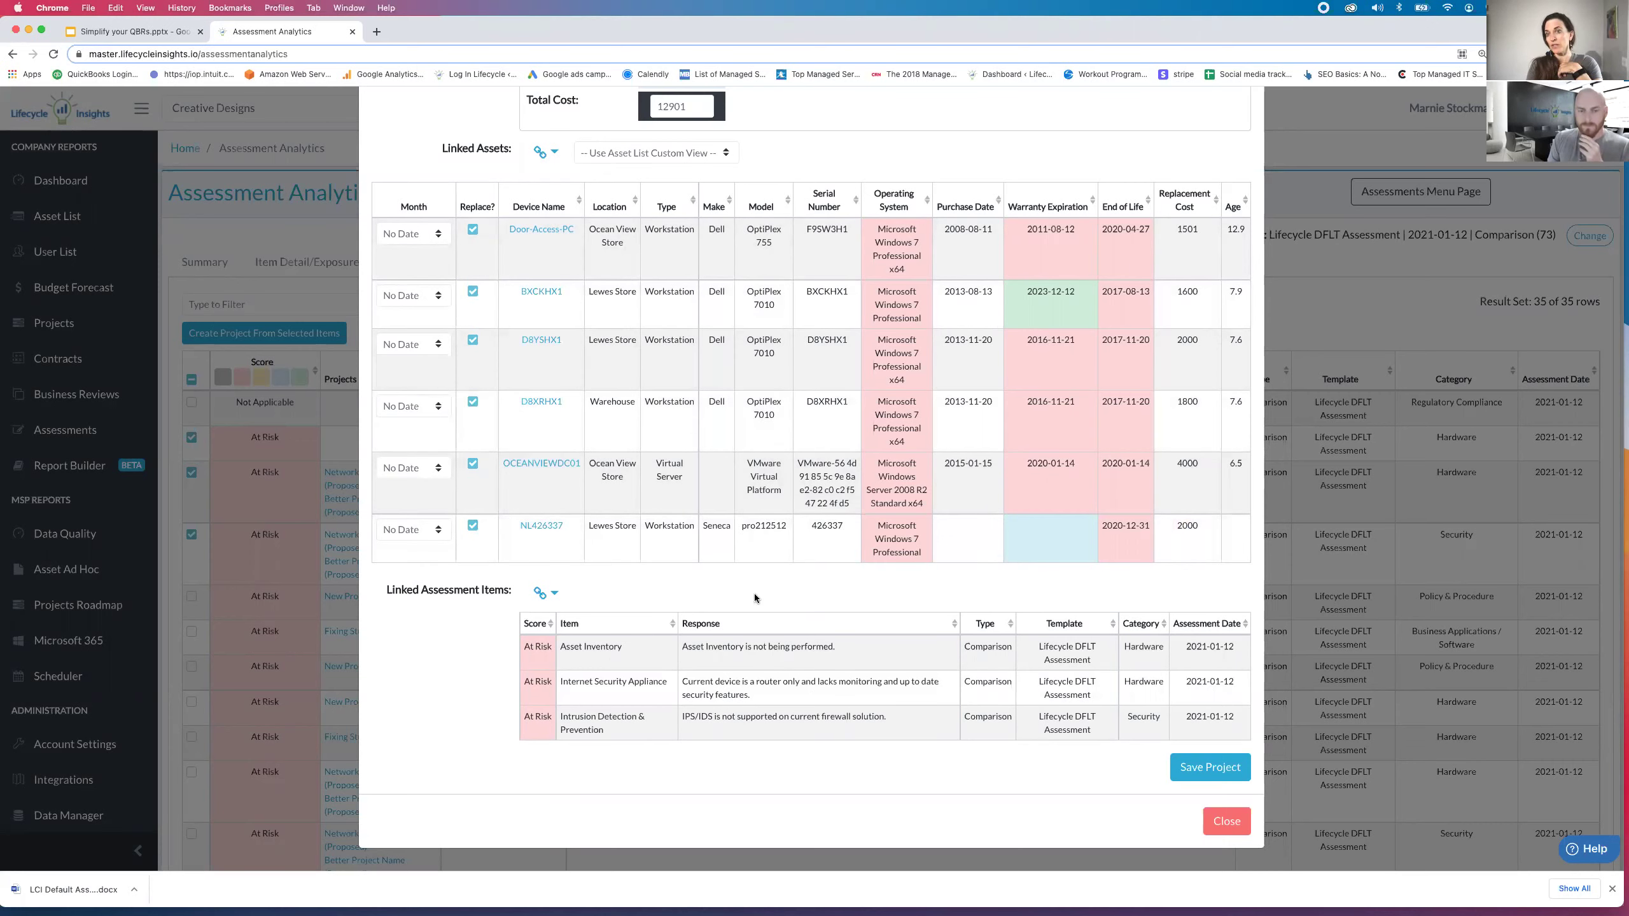
{"action": "scroll", "coordinate": [792, 664], "scroll_direction": "up", "scroll_amount": 6}
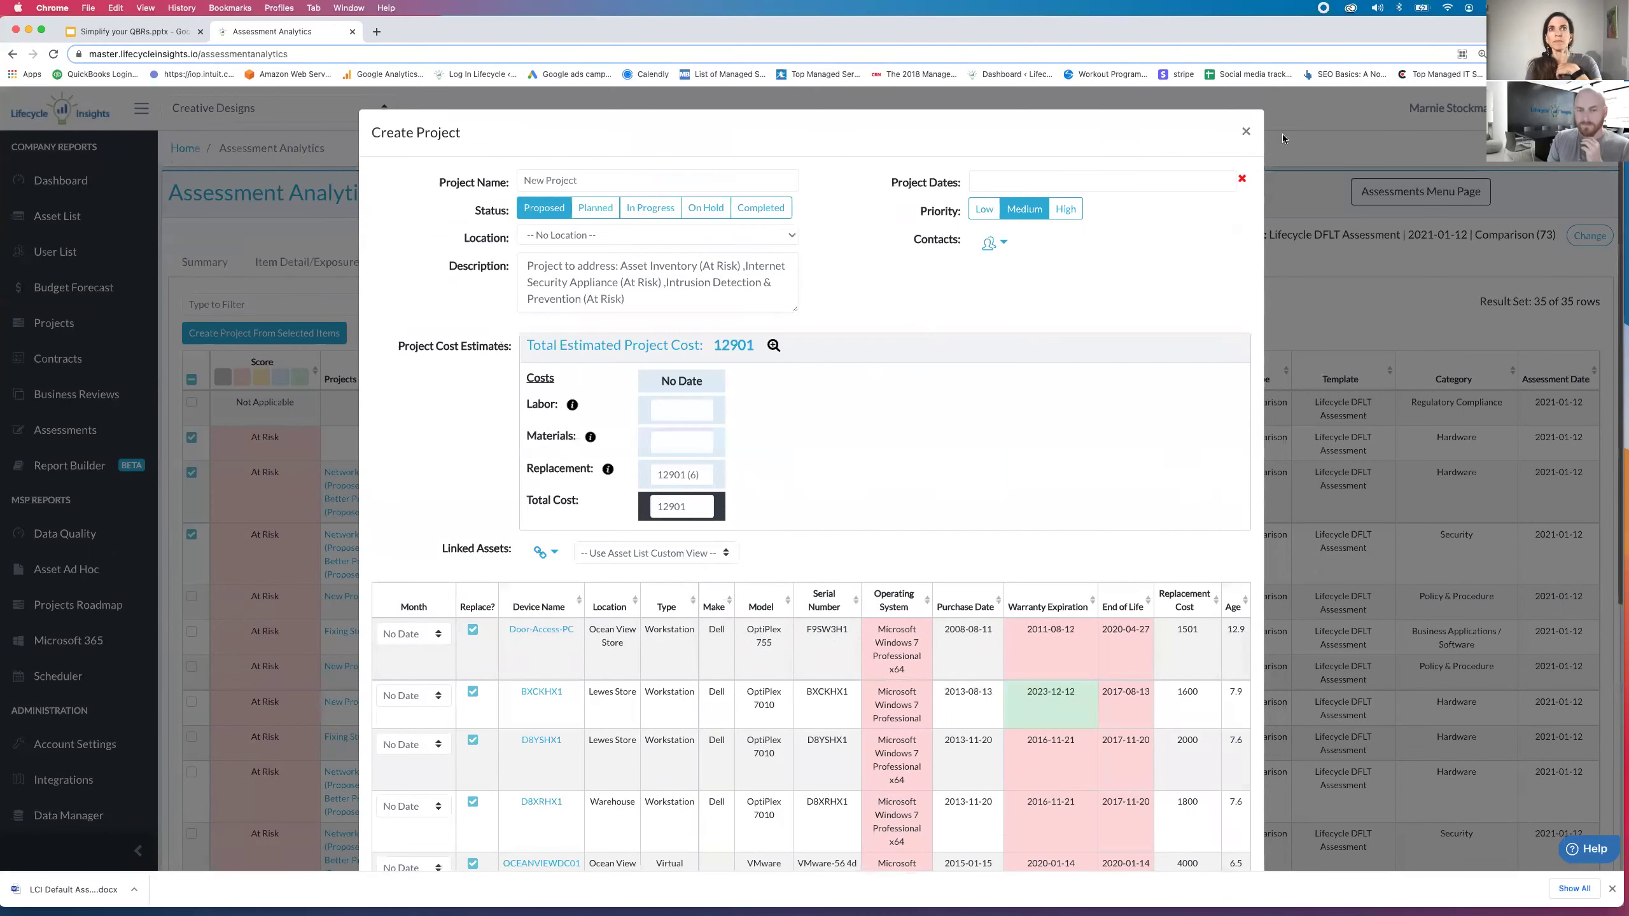
{"action": "left_click", "coordinate": [1245, 132]}
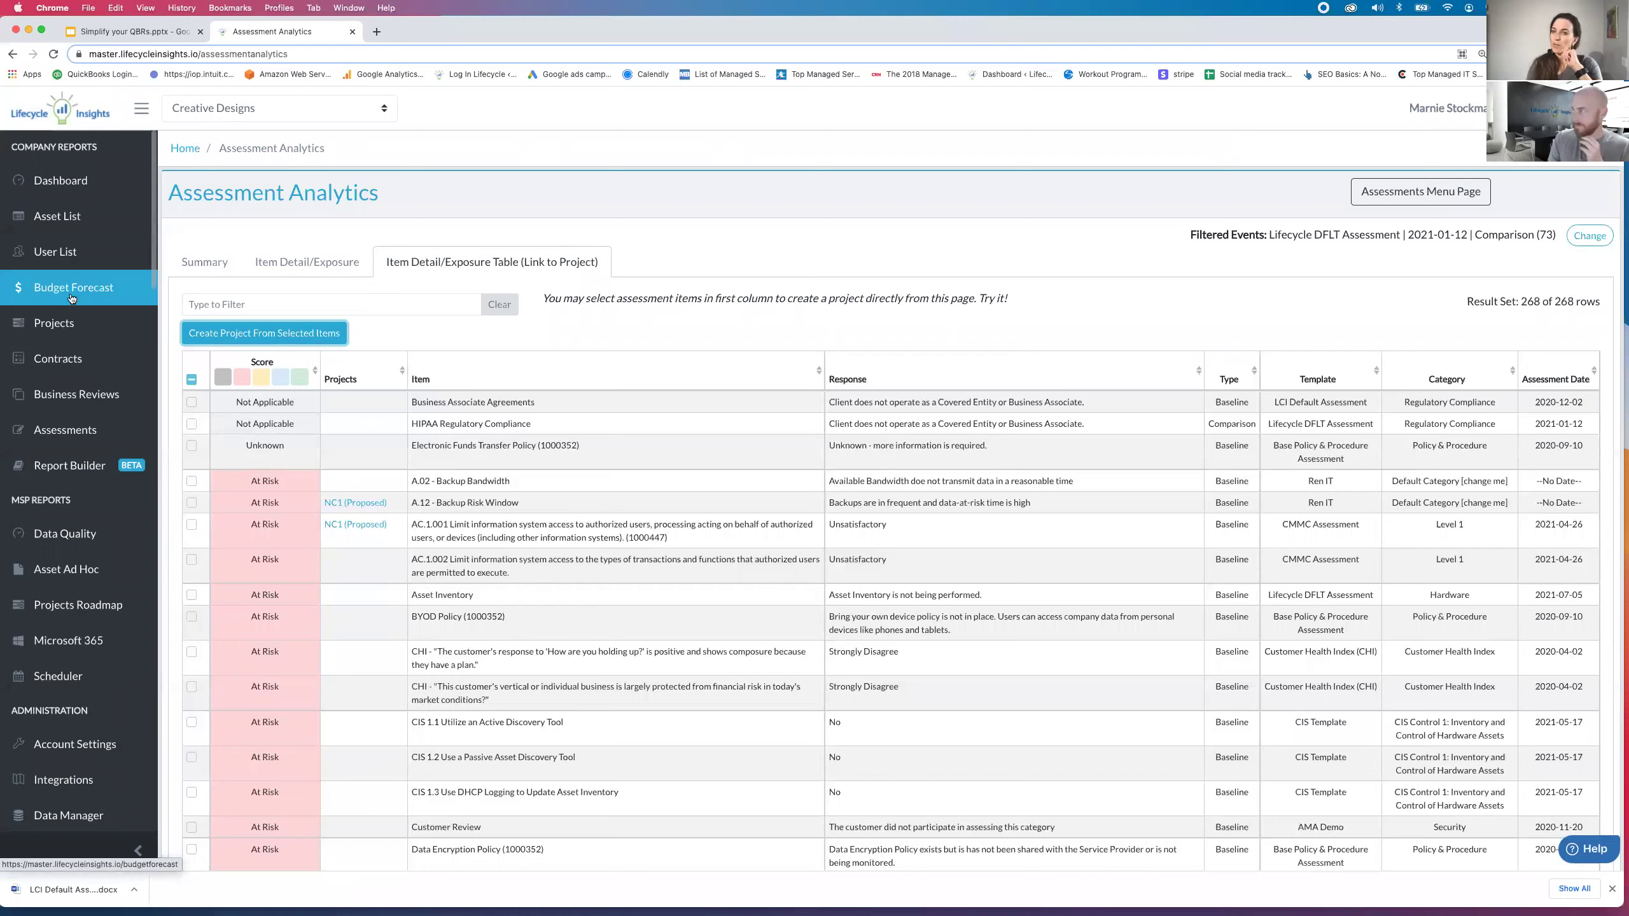
Open the Budget Forecast for Creative Designs and view the details of the overdue workstations and projects.
{"action": "left_click", "coordinate": [72, 299]}
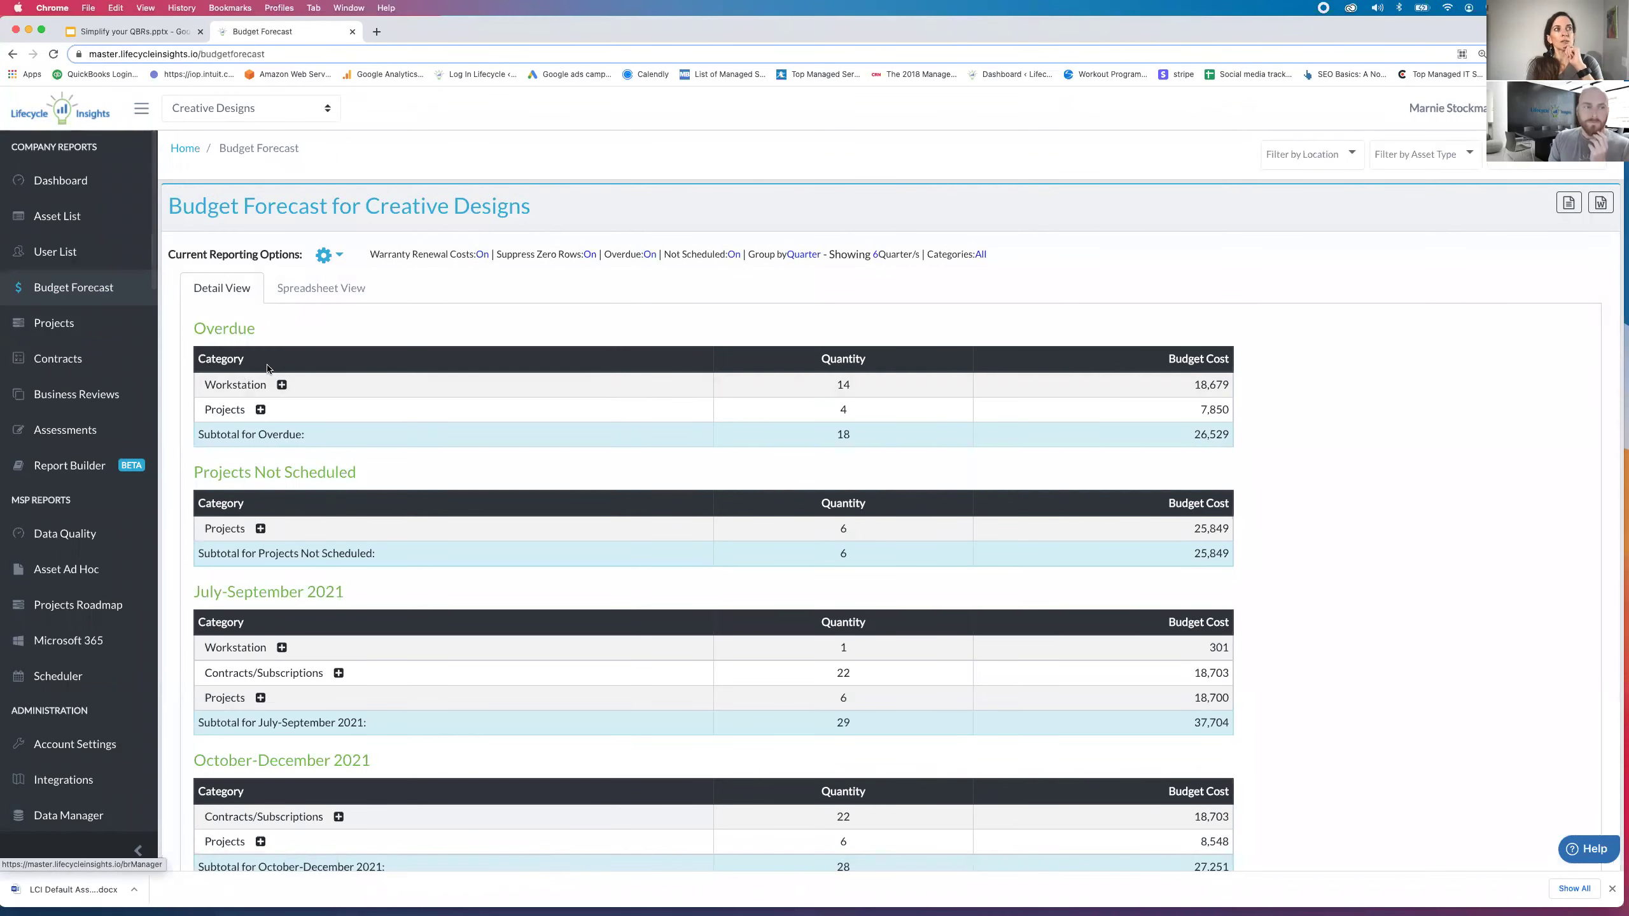
{"action": "left_click", "coordinate": [282, 385]}
{"action": "scroll", "coordinate": [303, 440], "scroll_direction": "down", "scroll_amount": 2}
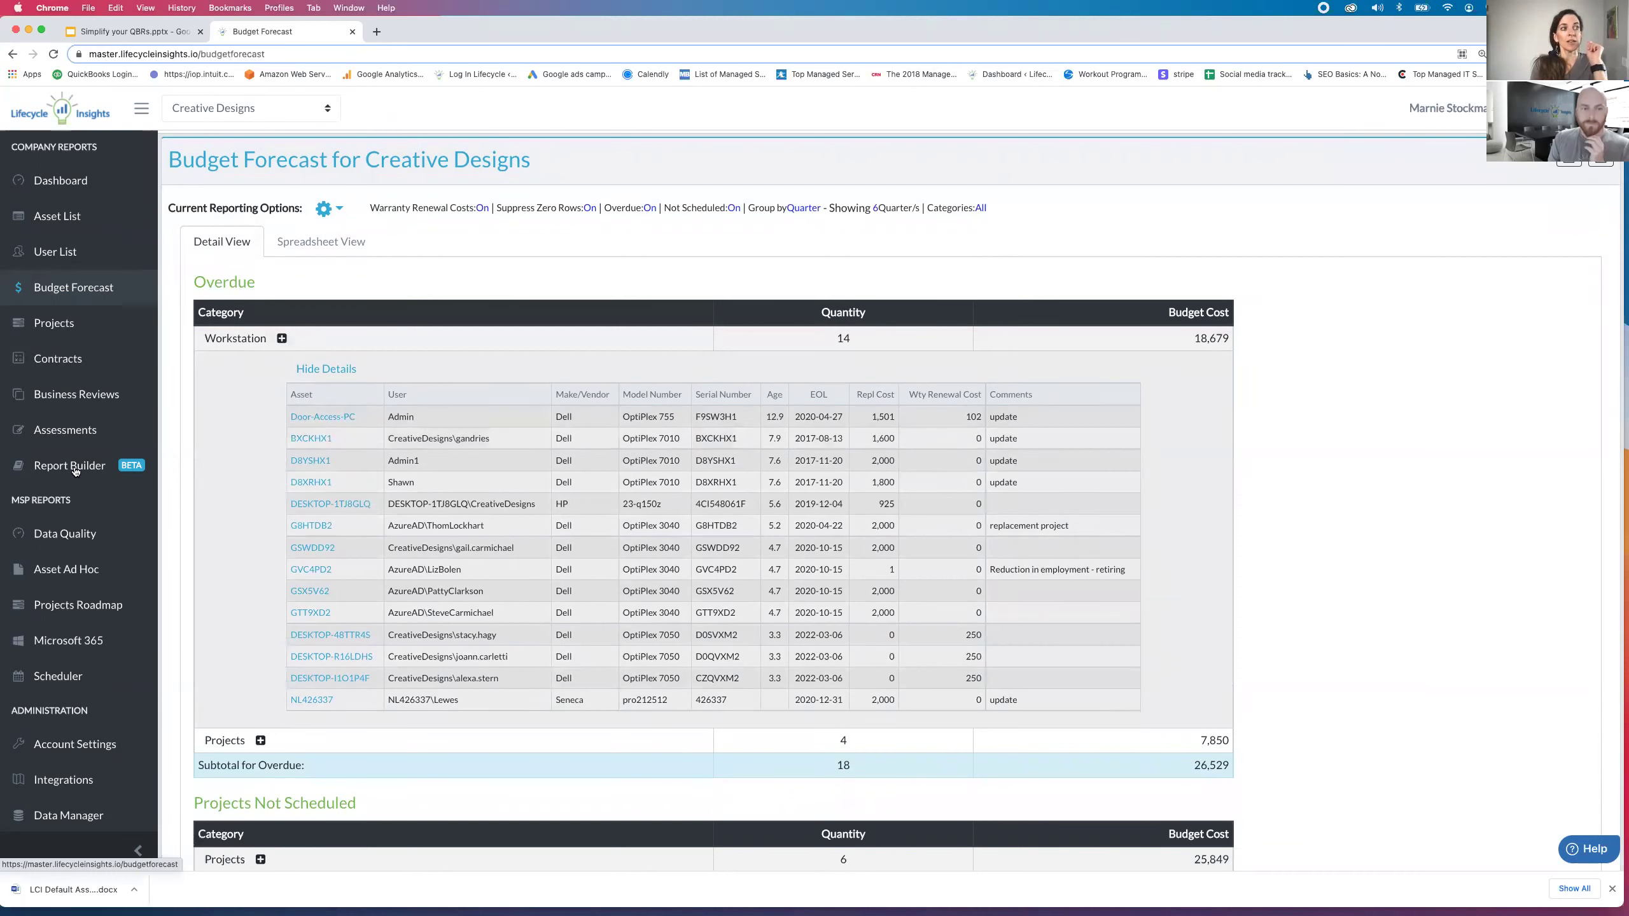
{"action": "left_click", "coordinate": [261, 741]}
{"action": "scroll", "coordinate": [260, 745], "scroll_direction": "down", "scroll_amount": 8}
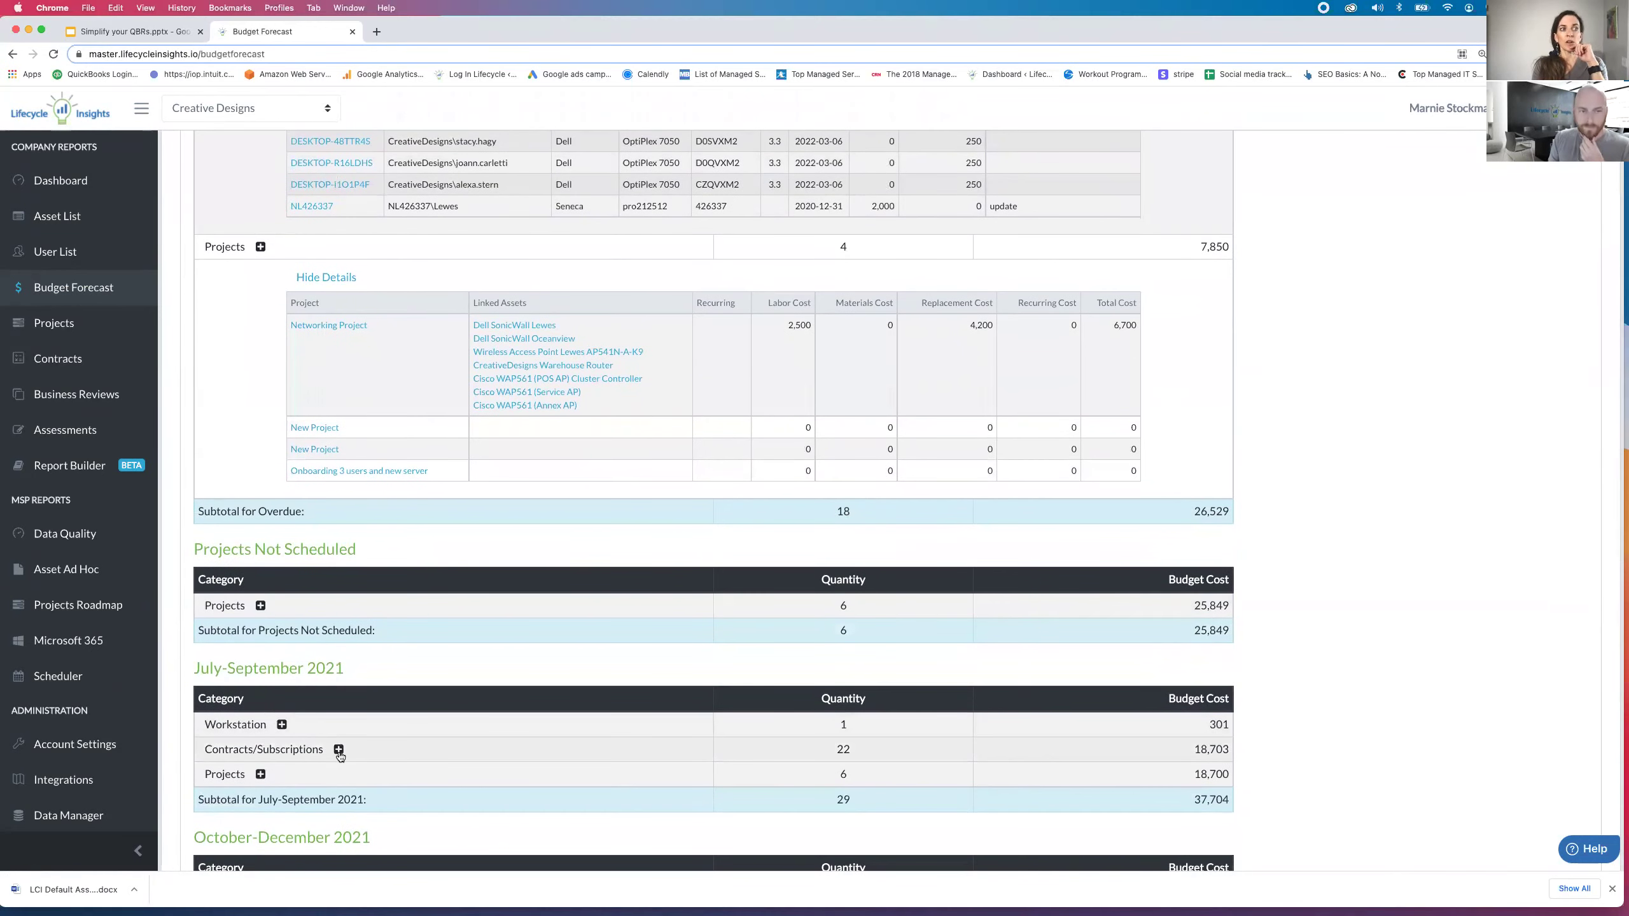
Review the July-September 2021 contracts and subscriptions details in the forecast, and collapse them again.
{"action": "left_click", "coordinate": [338, 750]}
{"action": "scroll", "coordinate": [339, 755], "scroll_direction": "down", "scroll_amount": 5}
{"action": "scroll", "coordinate": [340, 757], "scroll_direction": "down", "scroll_amount": 1}
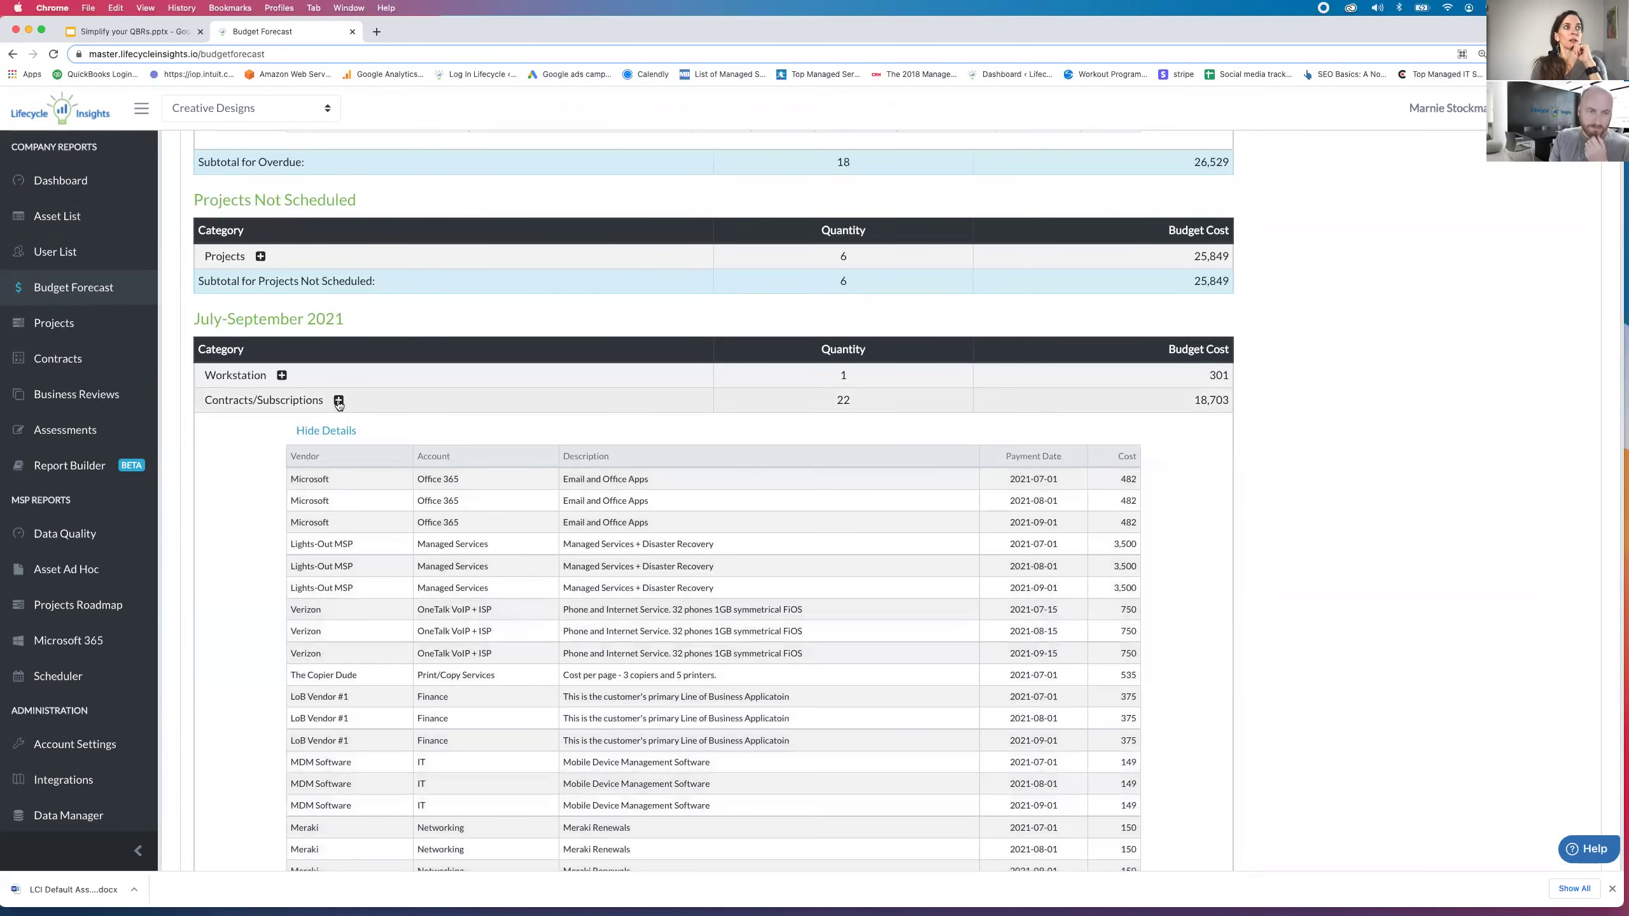
{"action": "left_click", "coordinate": [339, 401]}
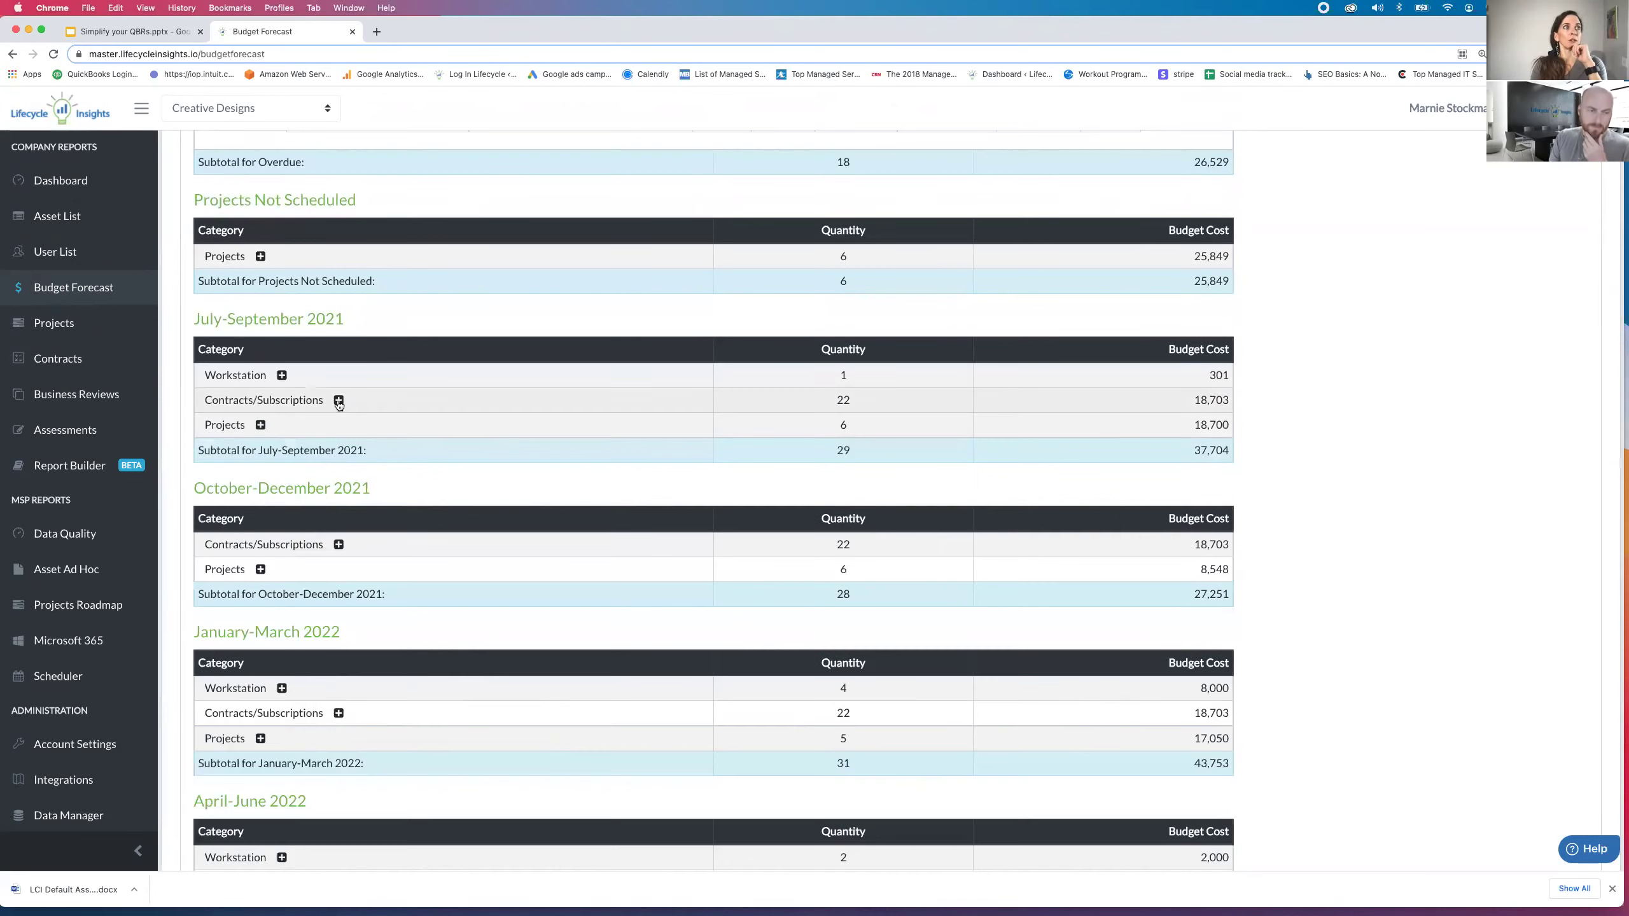
Open the forecast's reporting options and examine the choices for the reporting period and the number of periods to show.
{"action": "scroll", "coordinate": [334, 360], "scroll_direction": "up", "scroll_amount": 15}
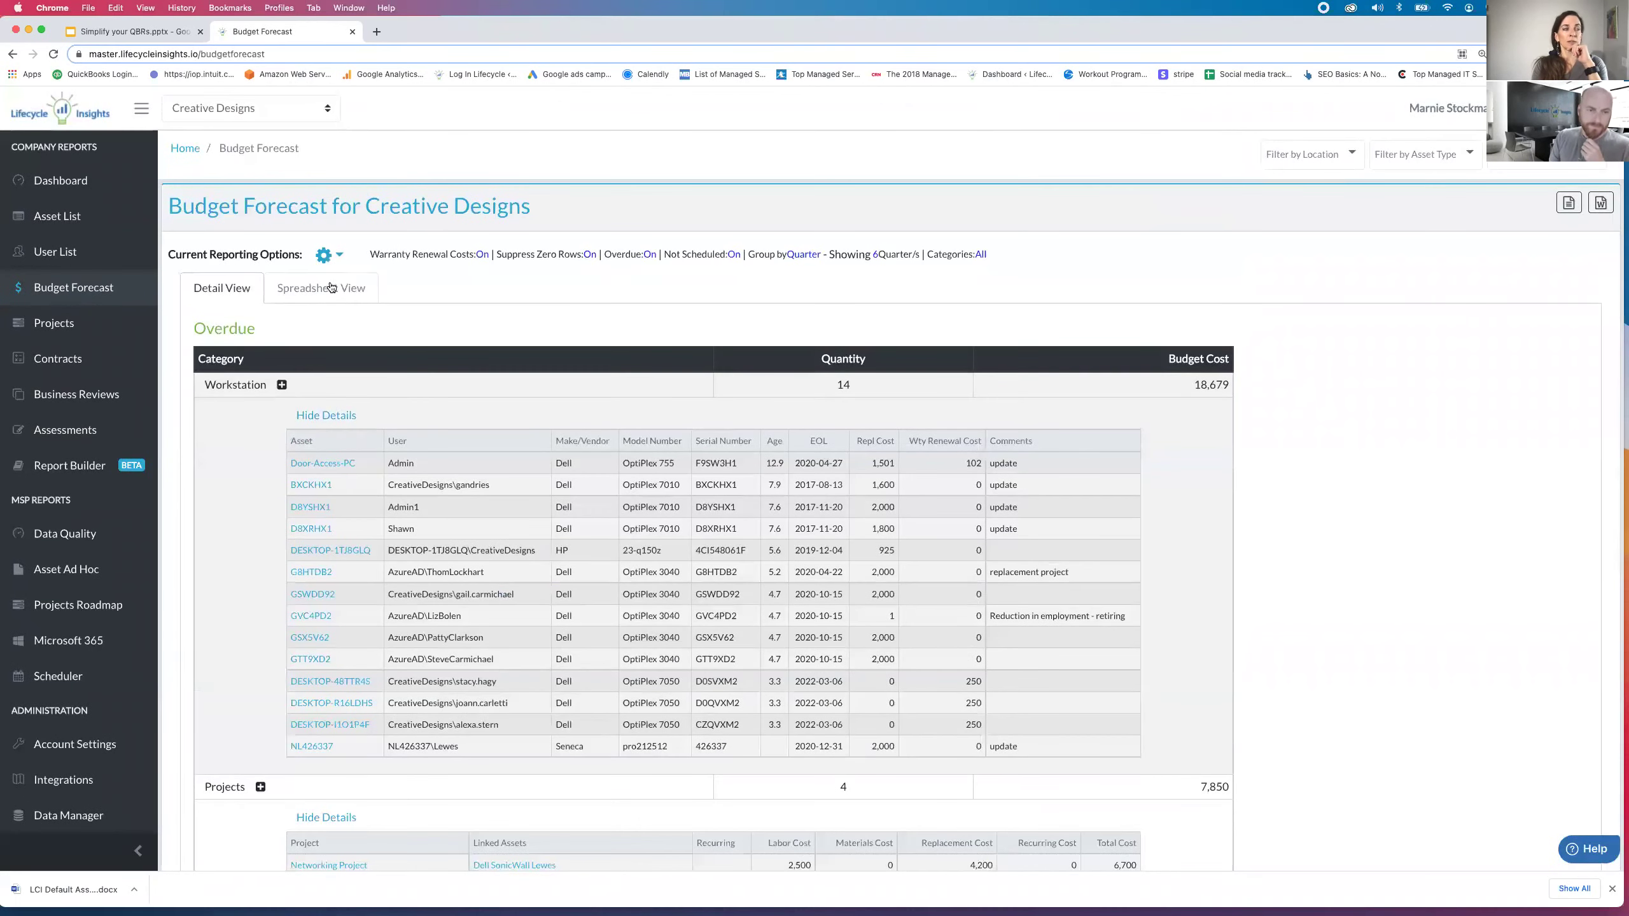
{"action": "left_click", "coordinate": [329, 256]}
{"action": "left_click", "coordinate": [361, 292]}
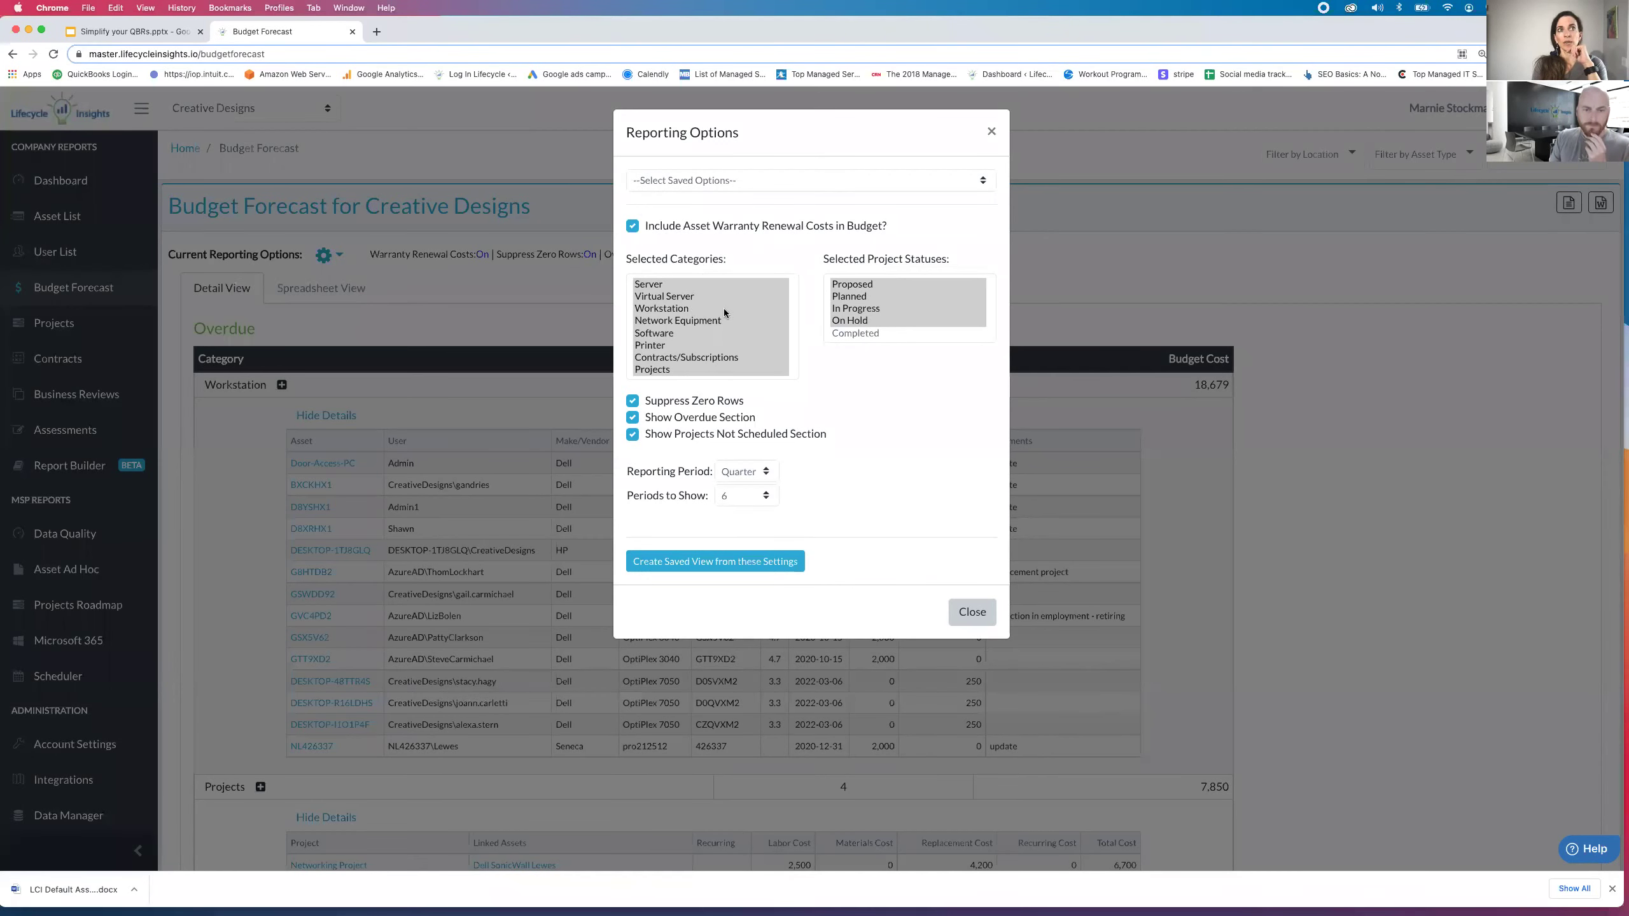
{"action": "left_click", "coordinate": [767, 471]}
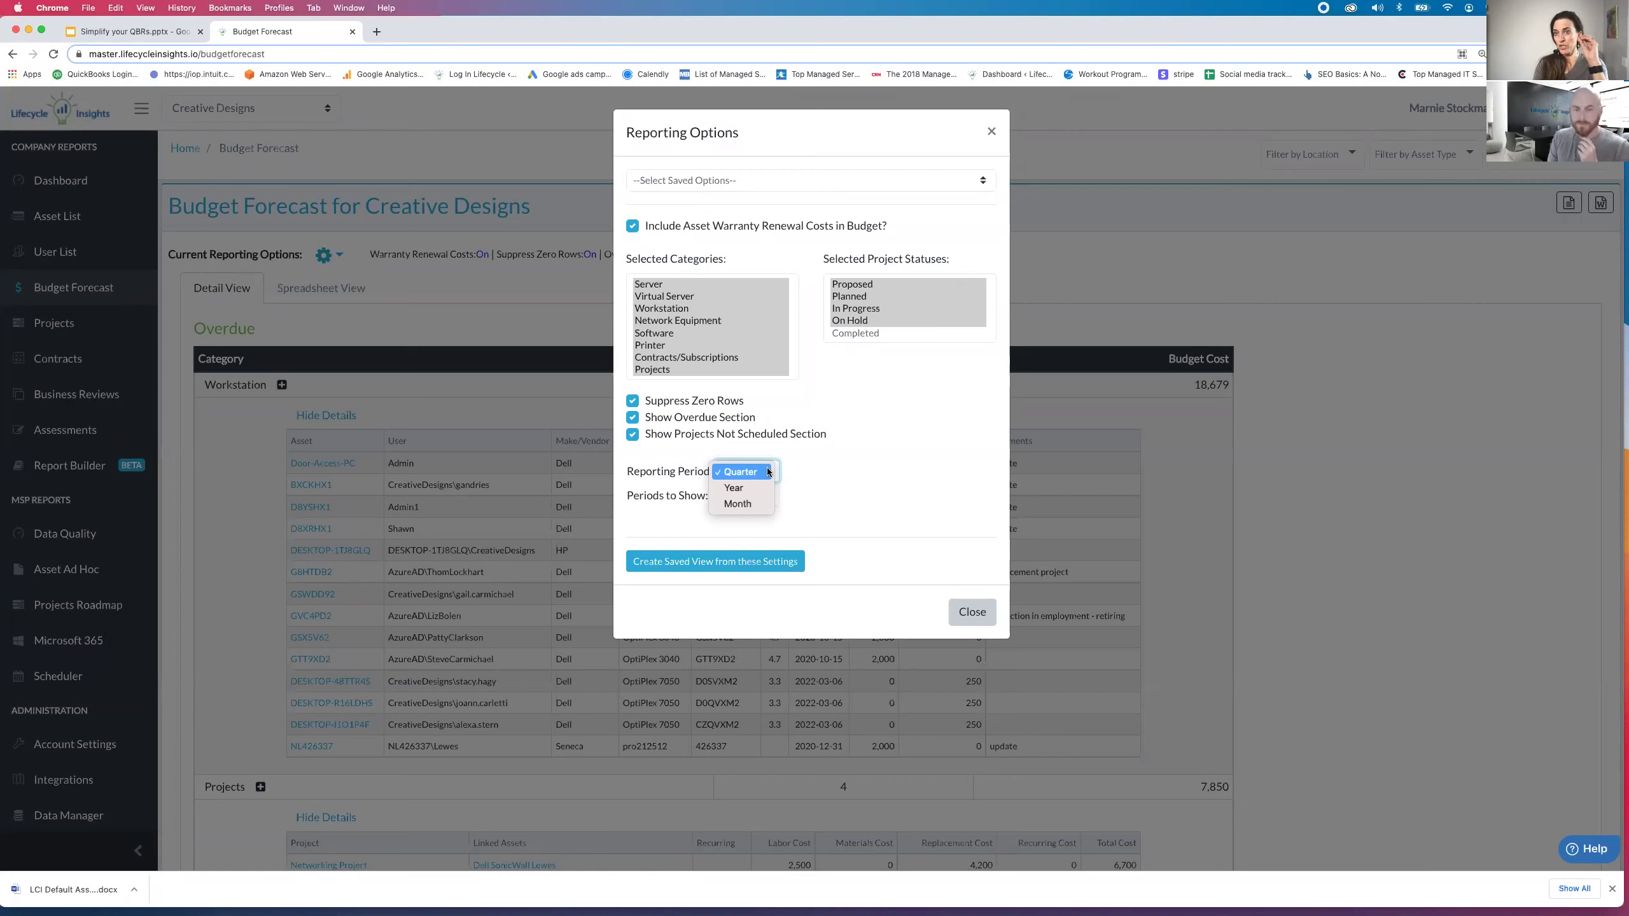
{"action": "left_click", "coordinate": [756, 510]}
{"action": "left_click", "coordinate": [773, 493]}
{"action": "left_click", "coordinate": [853, 494]}
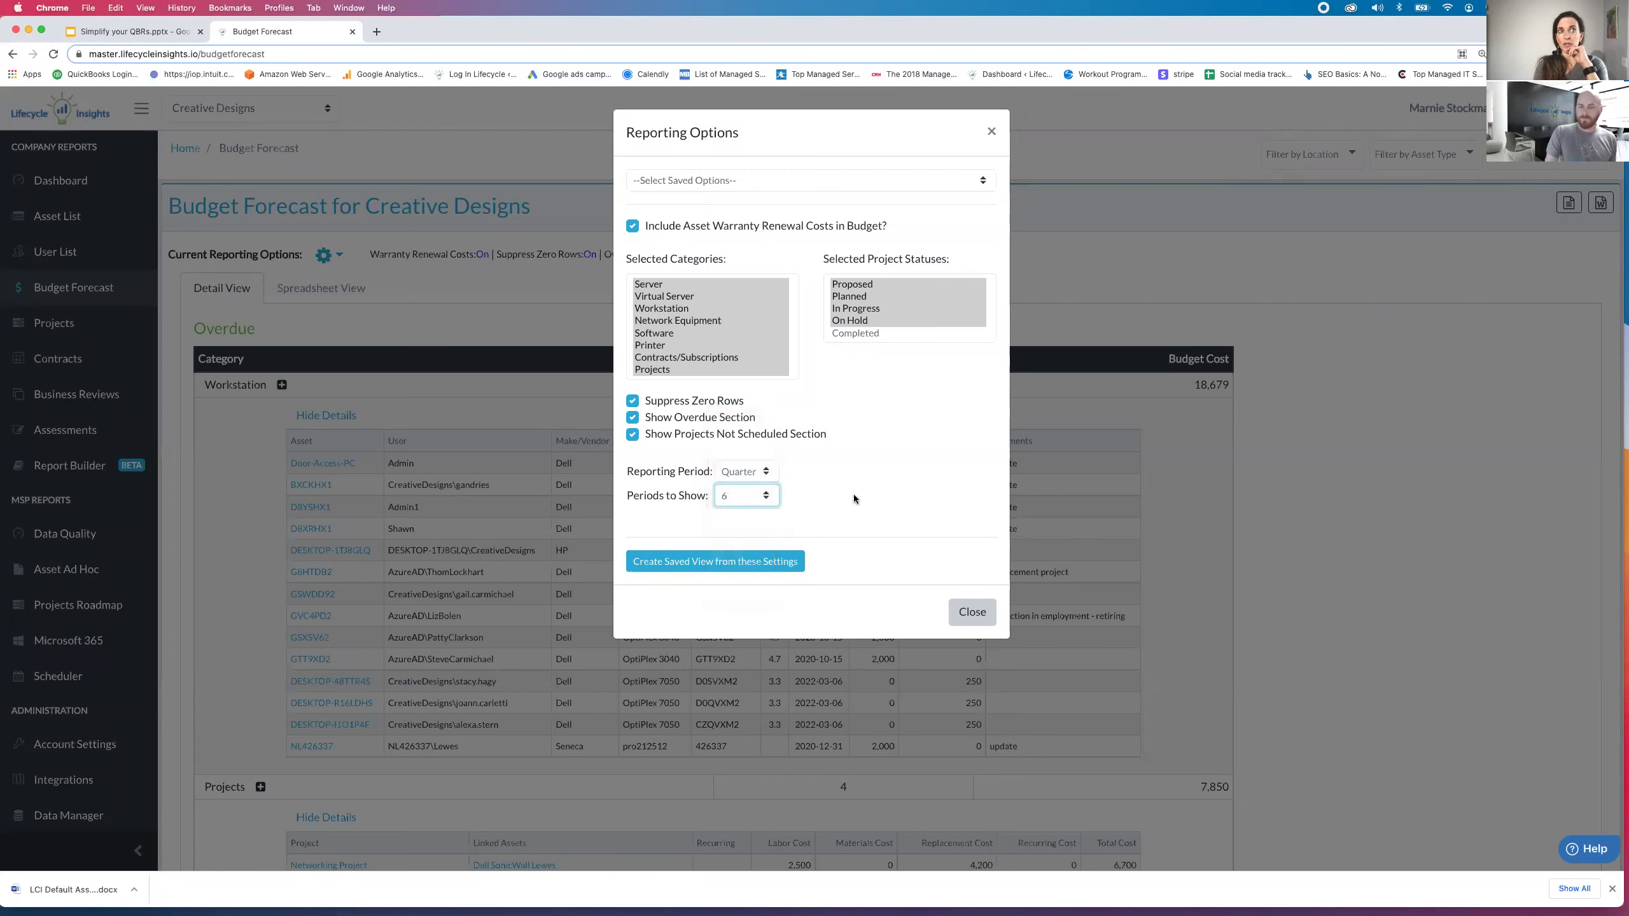
Apply the saved "6 Year setting" reporting options and display the forecast in Spreadsheet View.
{"action": "left_click", "coordinate": [784, 177]}
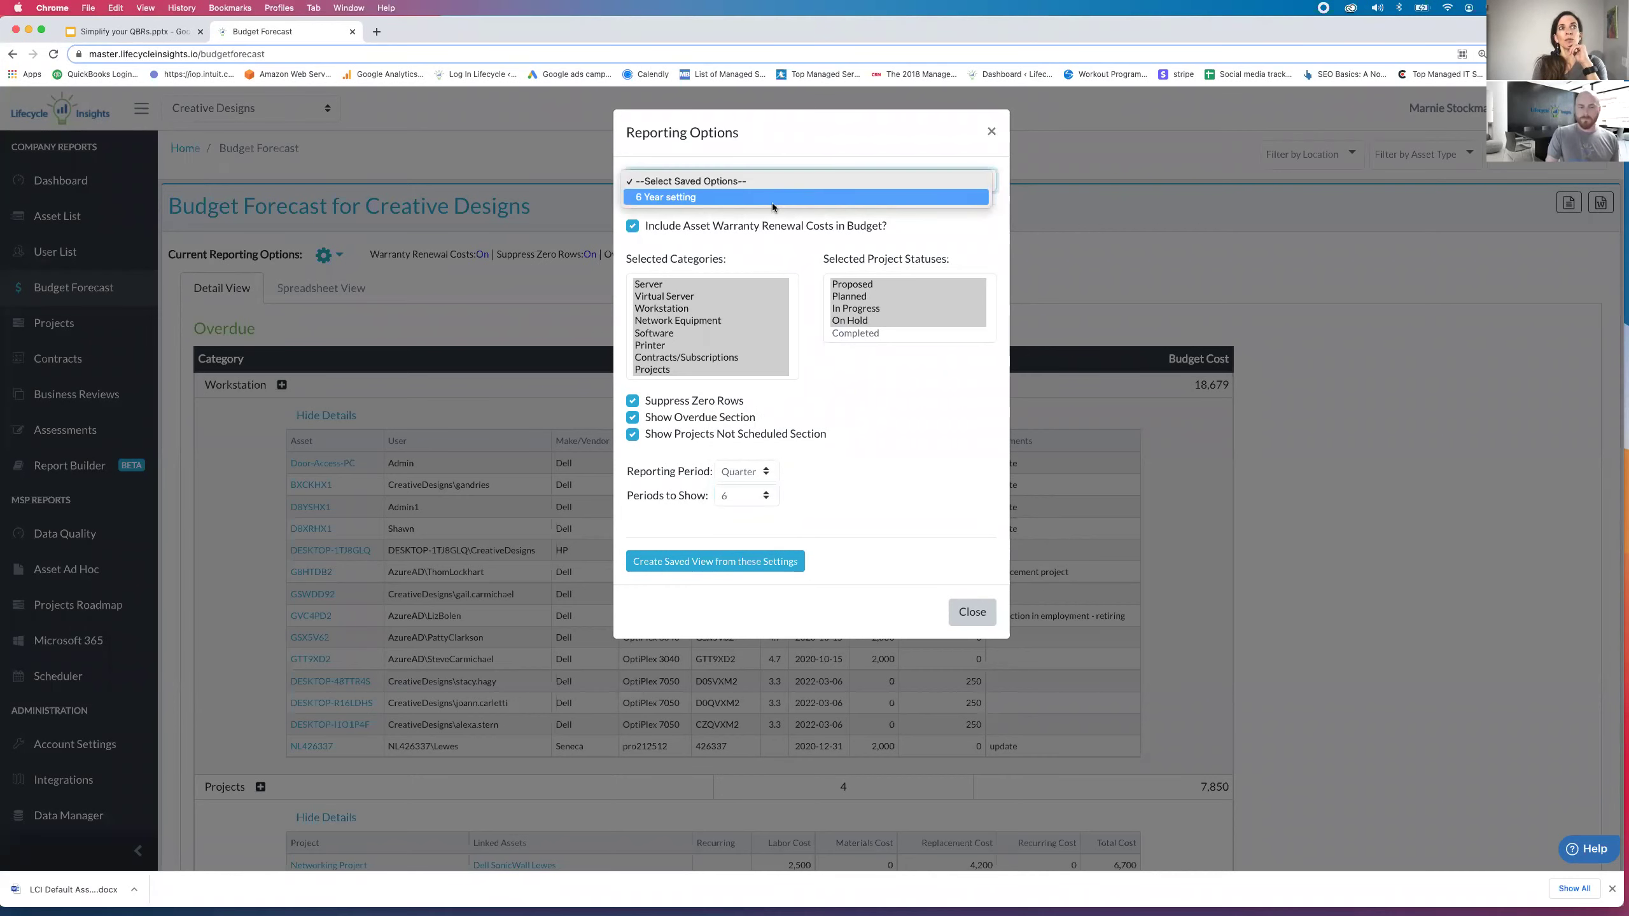
{"action": "left_click", "coordinate": [772, 203]}
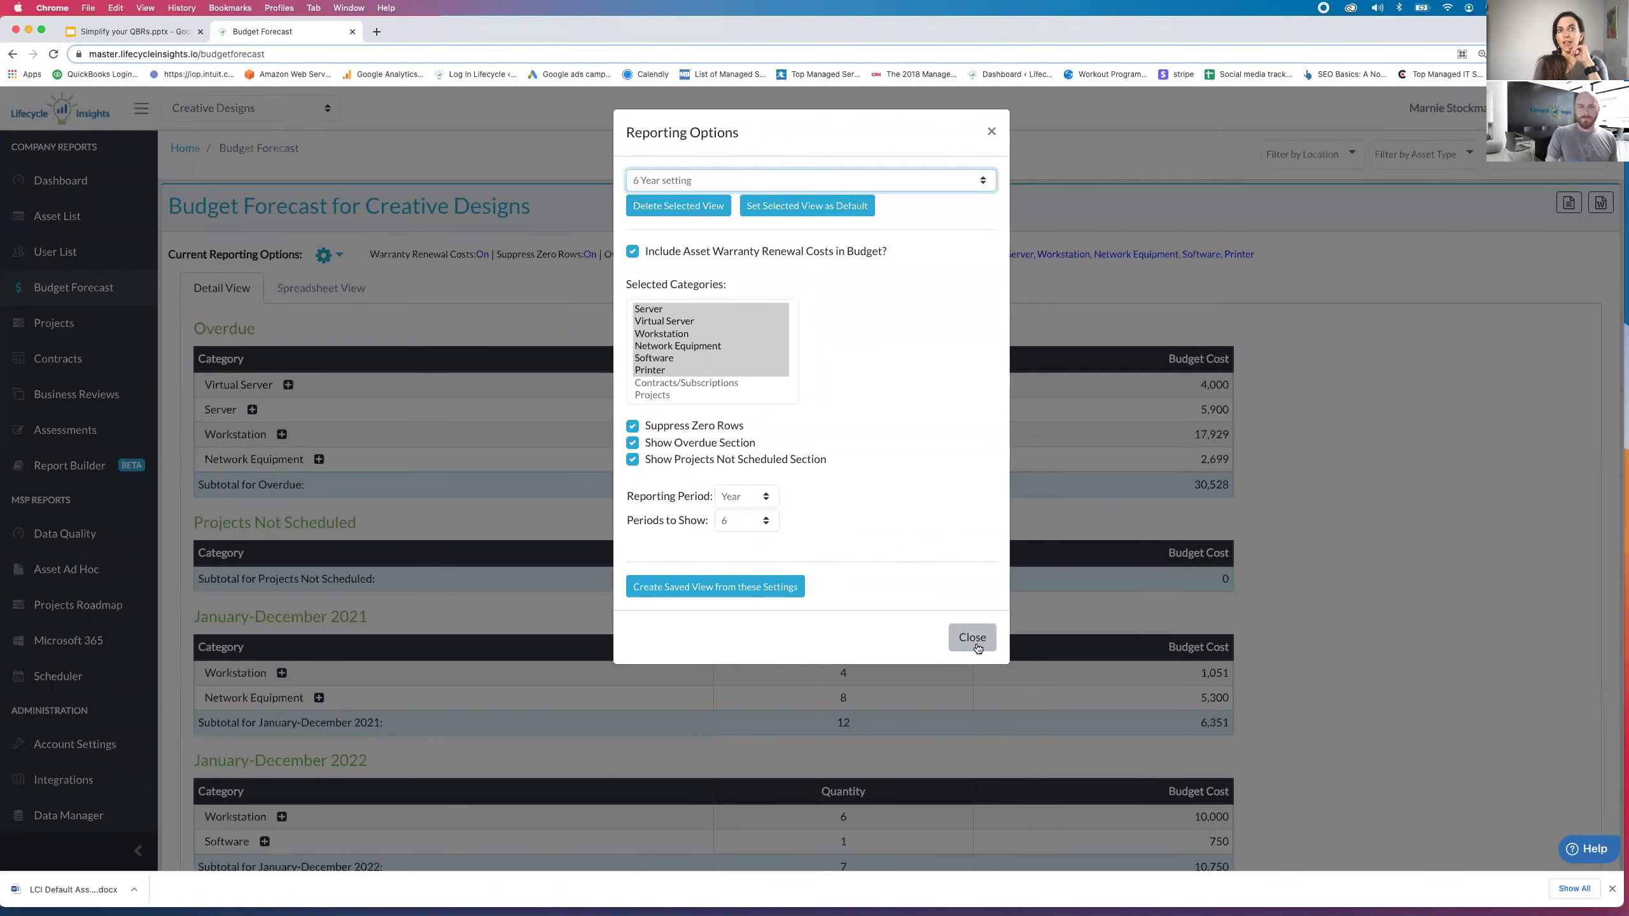
{"action": "left_click", "coordinate": [974, 638]}
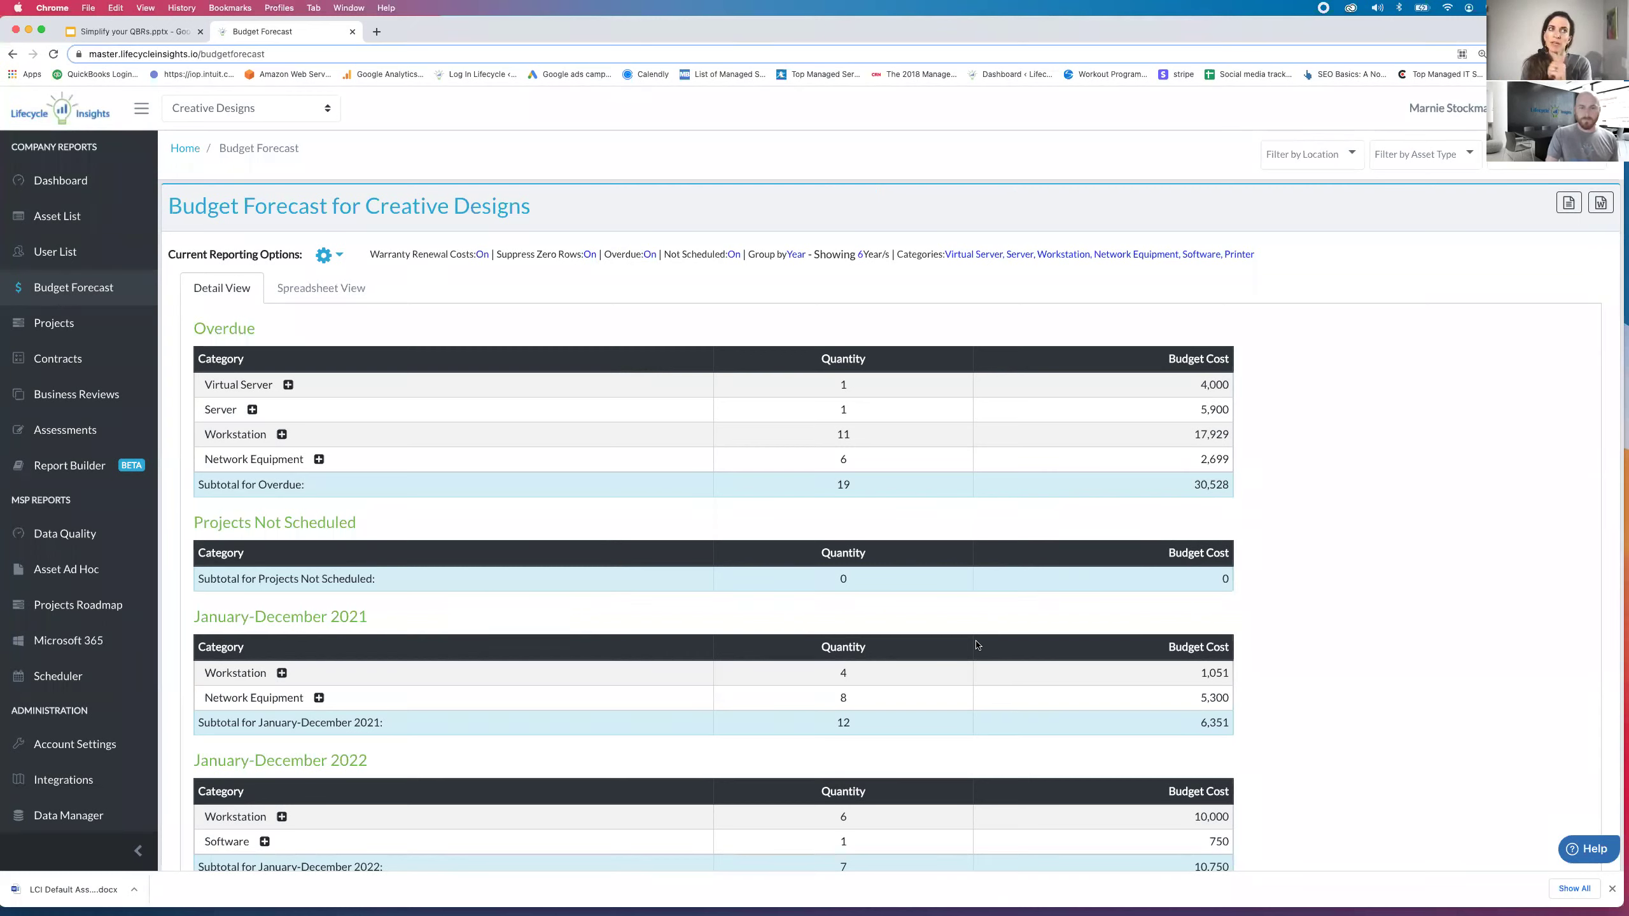
{"action": "left_click", "coordinate": [329, 290]}
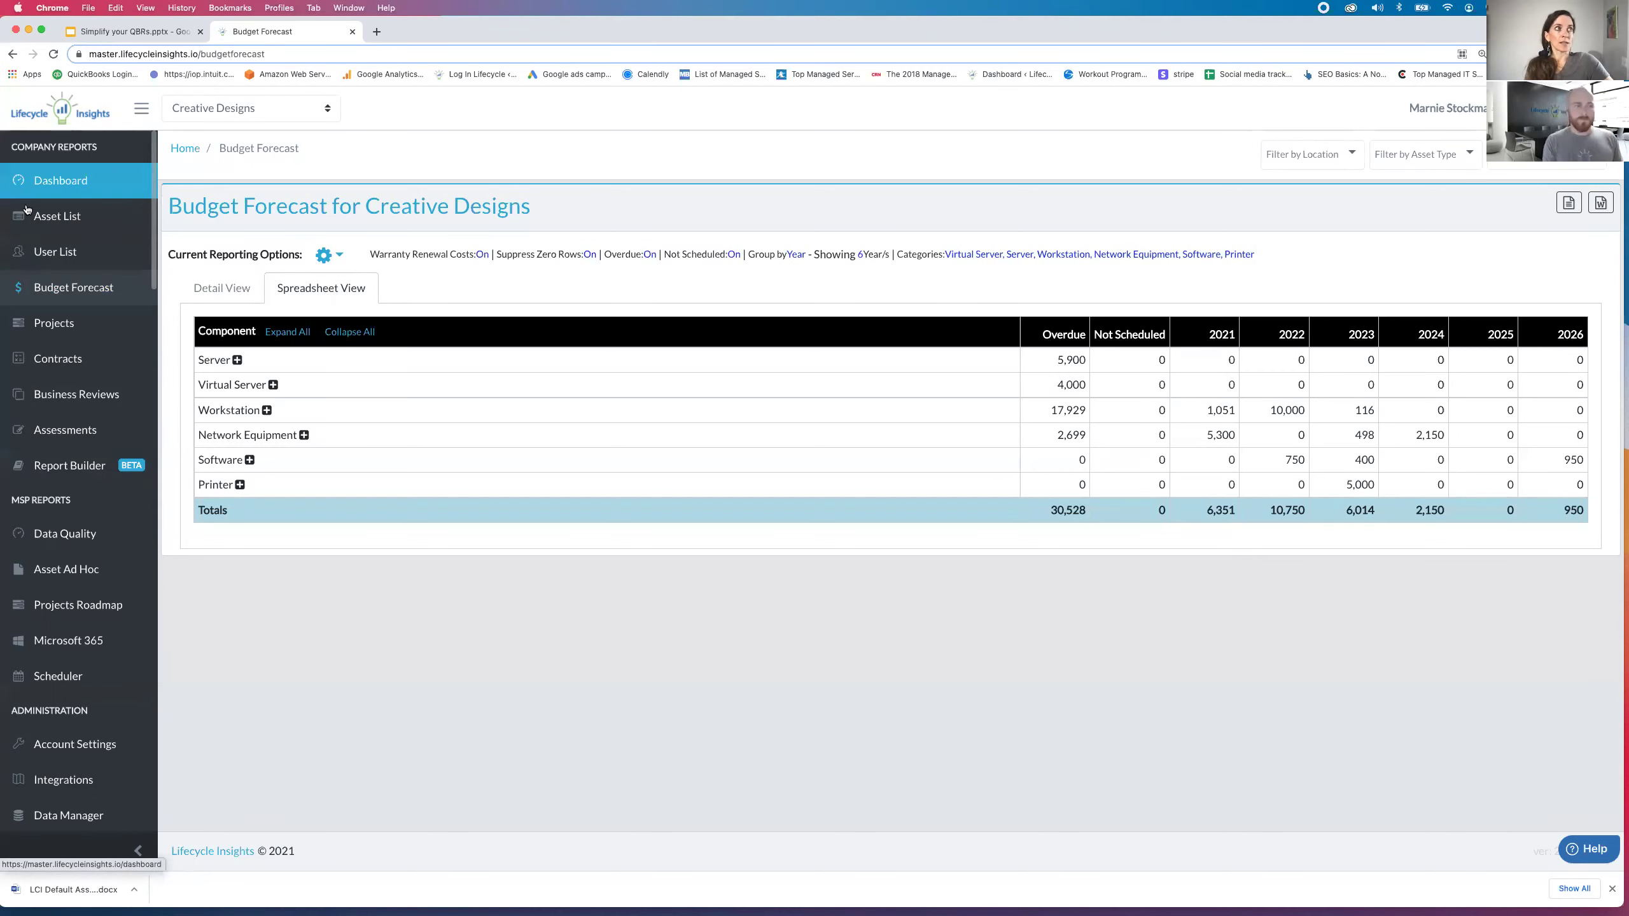
Open the Report Builder, look through the available component templates, and load the pre-built favorite template.
{"action": "left_click", "coordinate": [71, 466]}
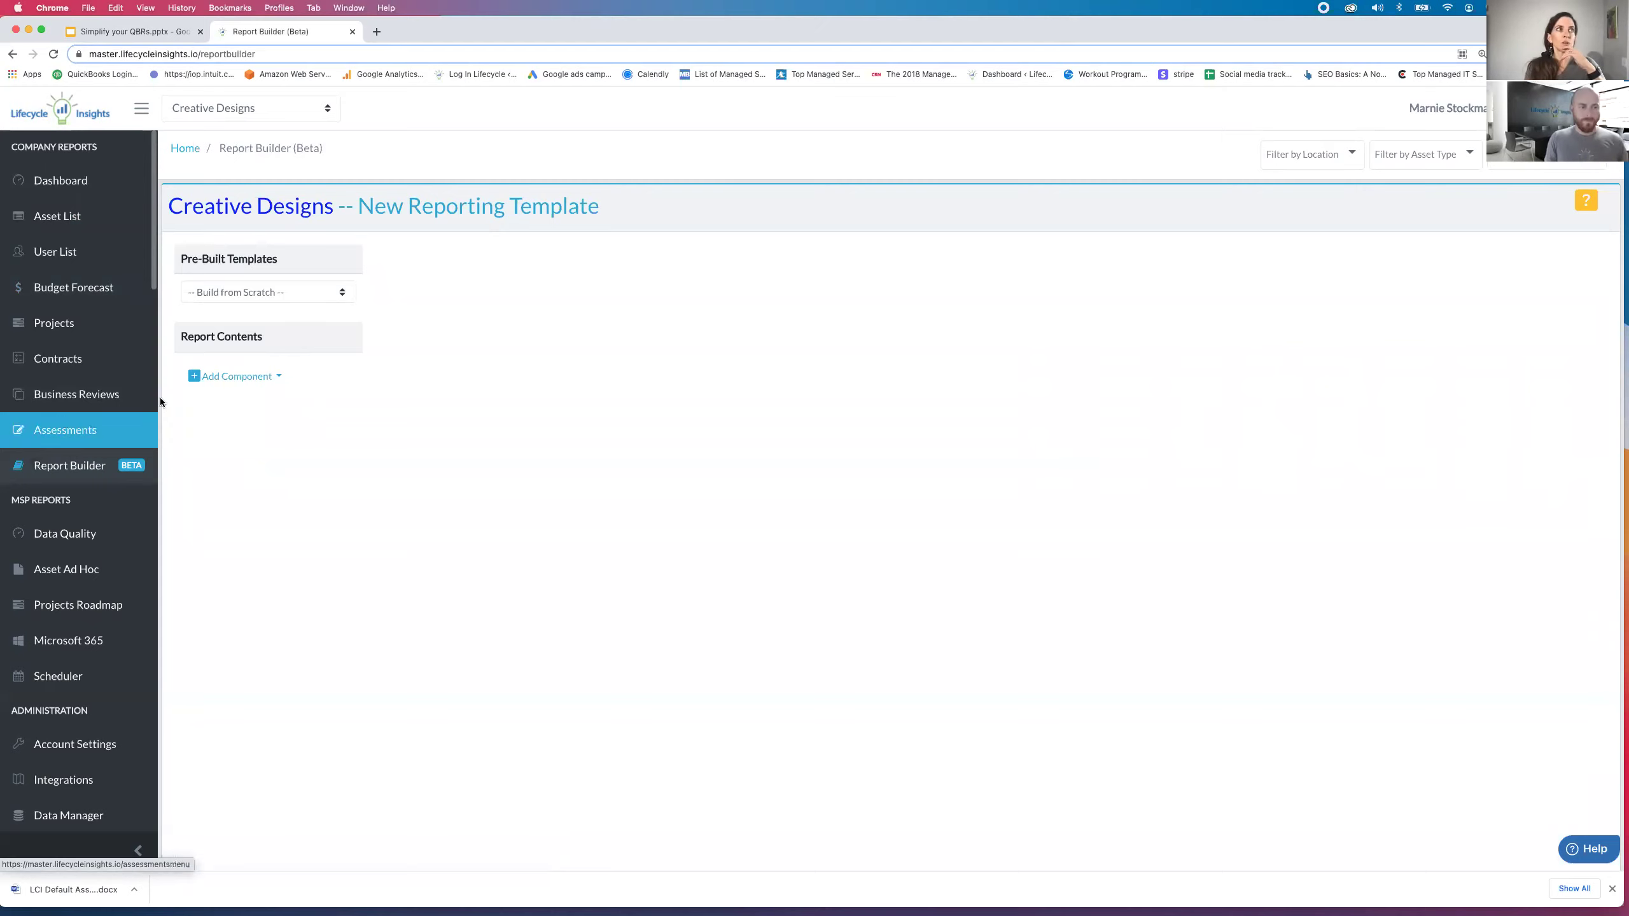
{"action": "left_click", "coordinate": [243, 380]}
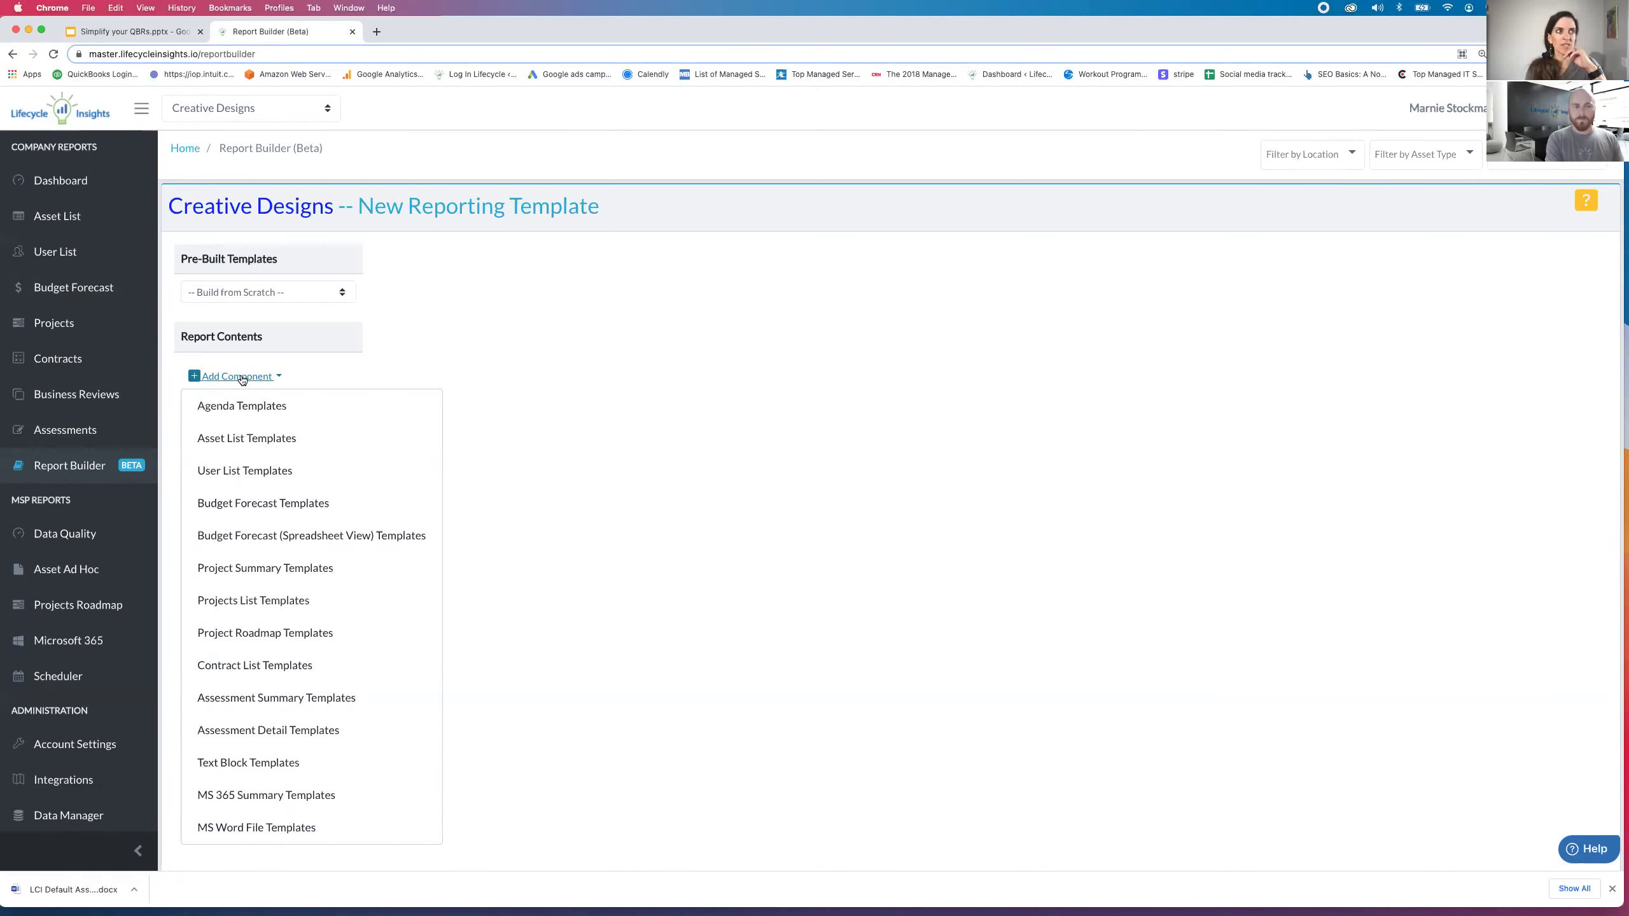
{"action": "left_click", "coordinate": [332, 290]}
{"action": "left_click", "coordinate": [331, 312]}
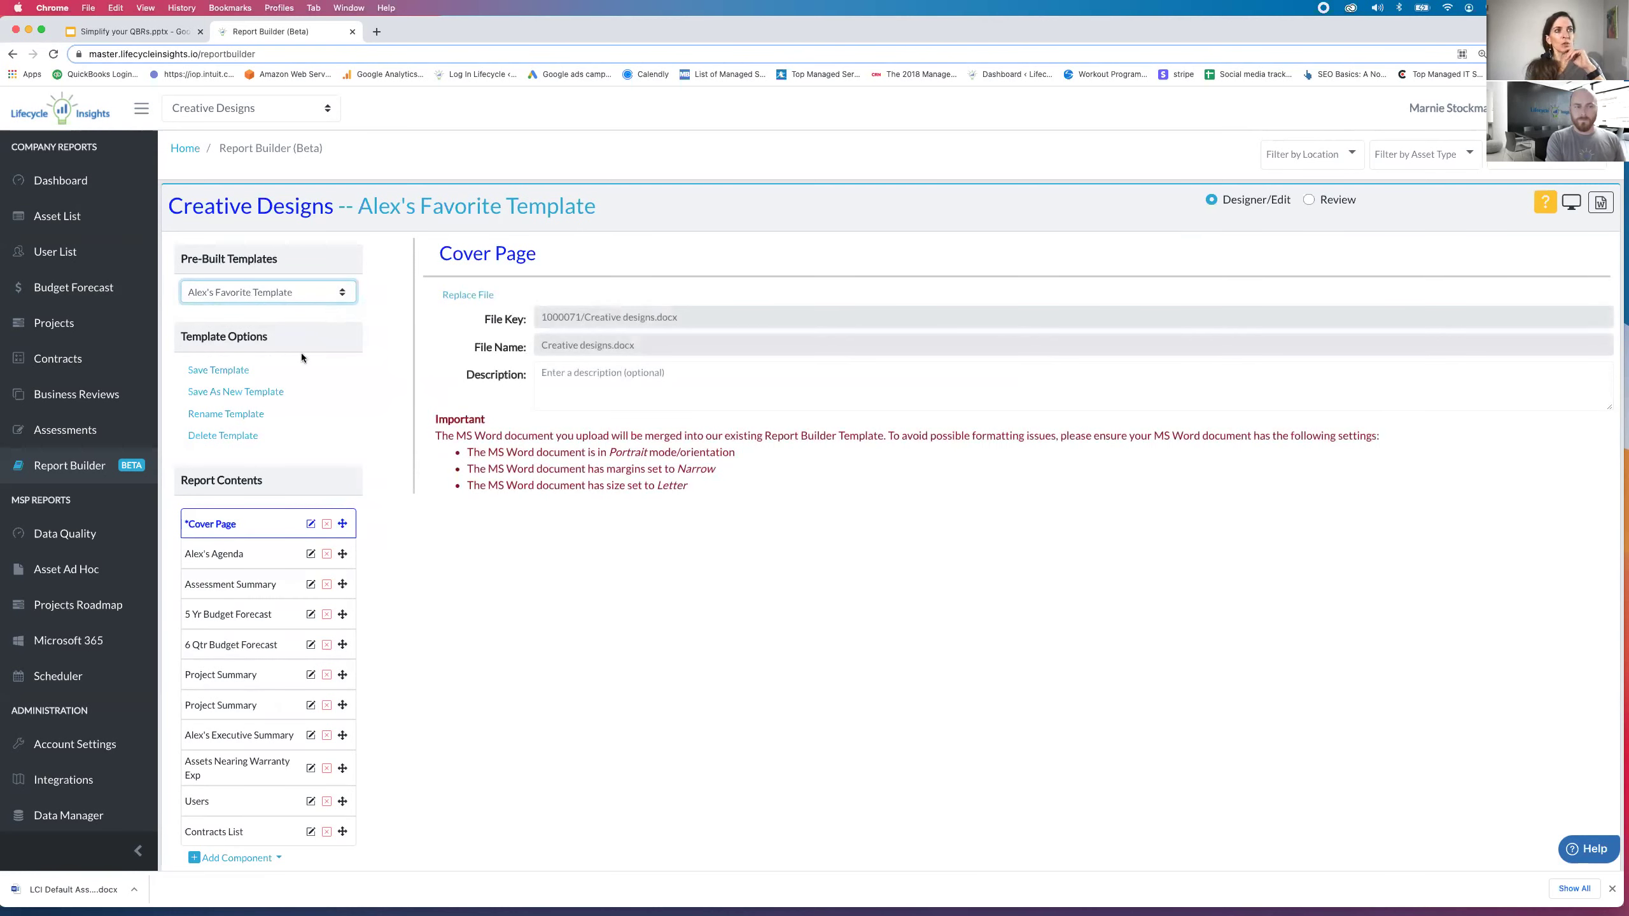
Review the template's agenda, Assessment Summary and 5 Yr Budget Forecast components, including the forecast's reporting options.
{"action": "left_click", "coordinate": [224, 554]}
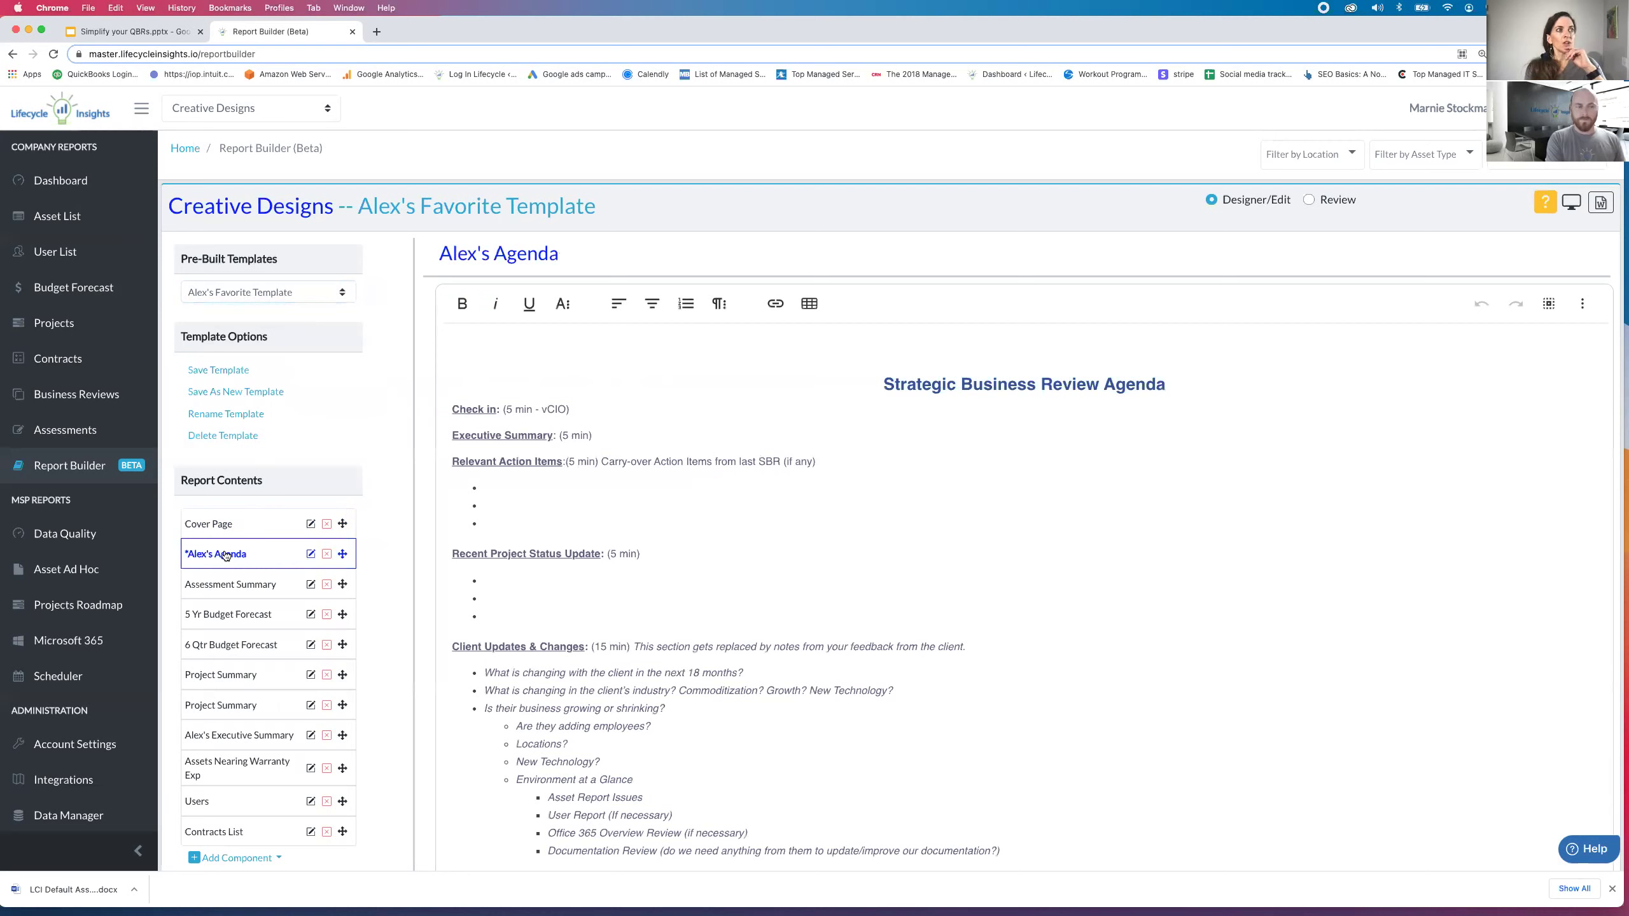
{"action": "left_click", "coordinate": [230, 590]}
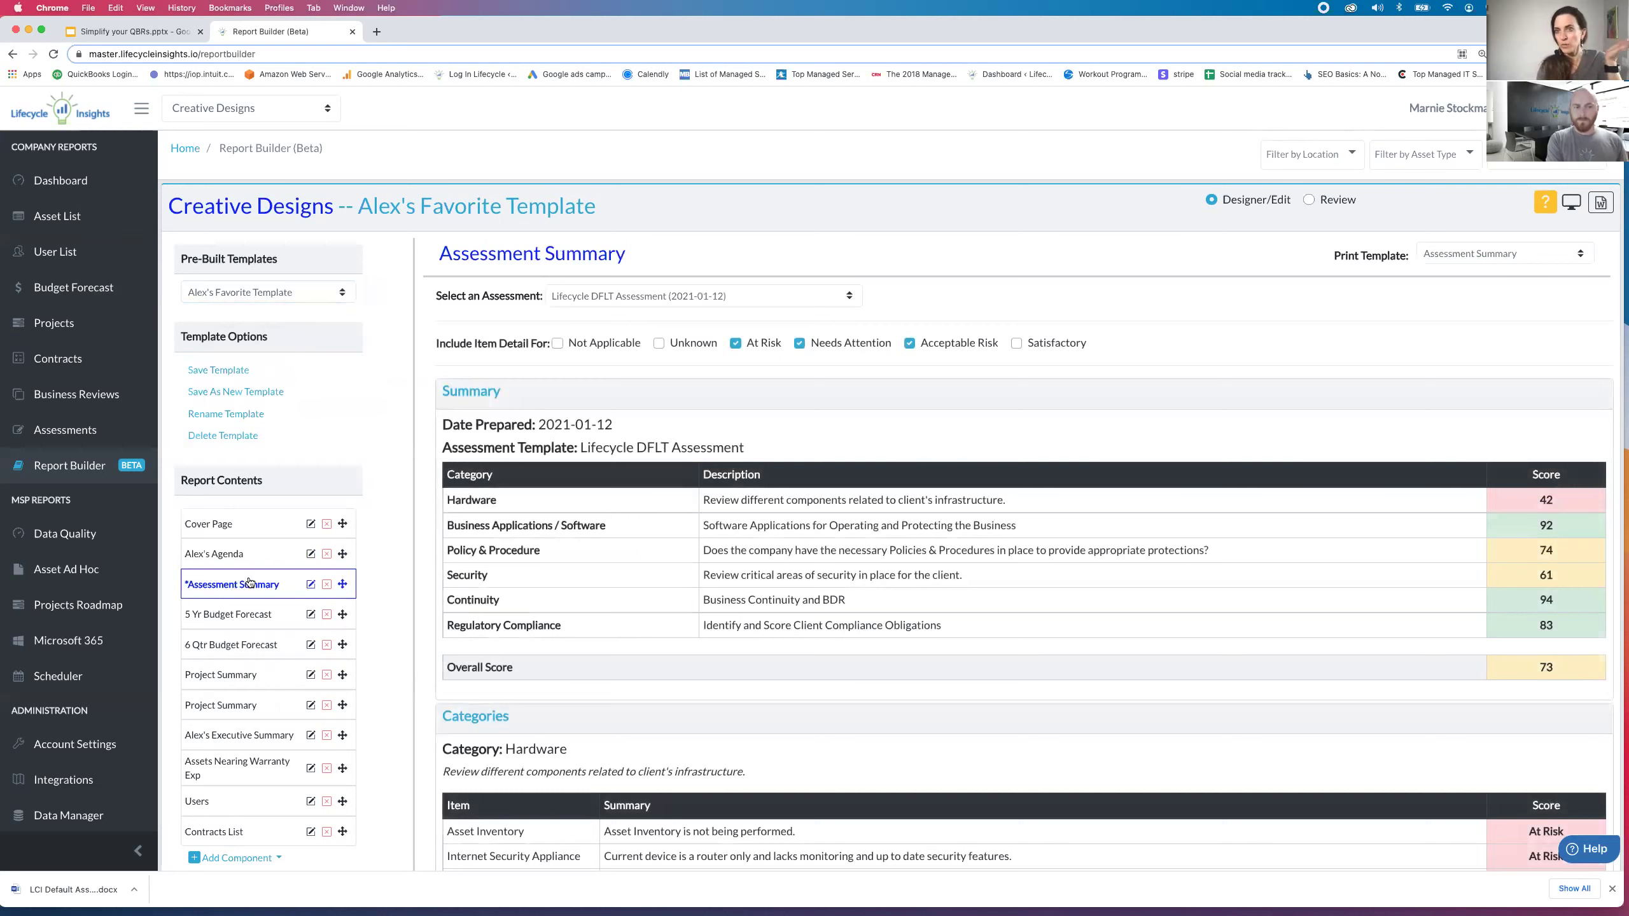
{"action": "left_click", "coordinate": [236, 618]}
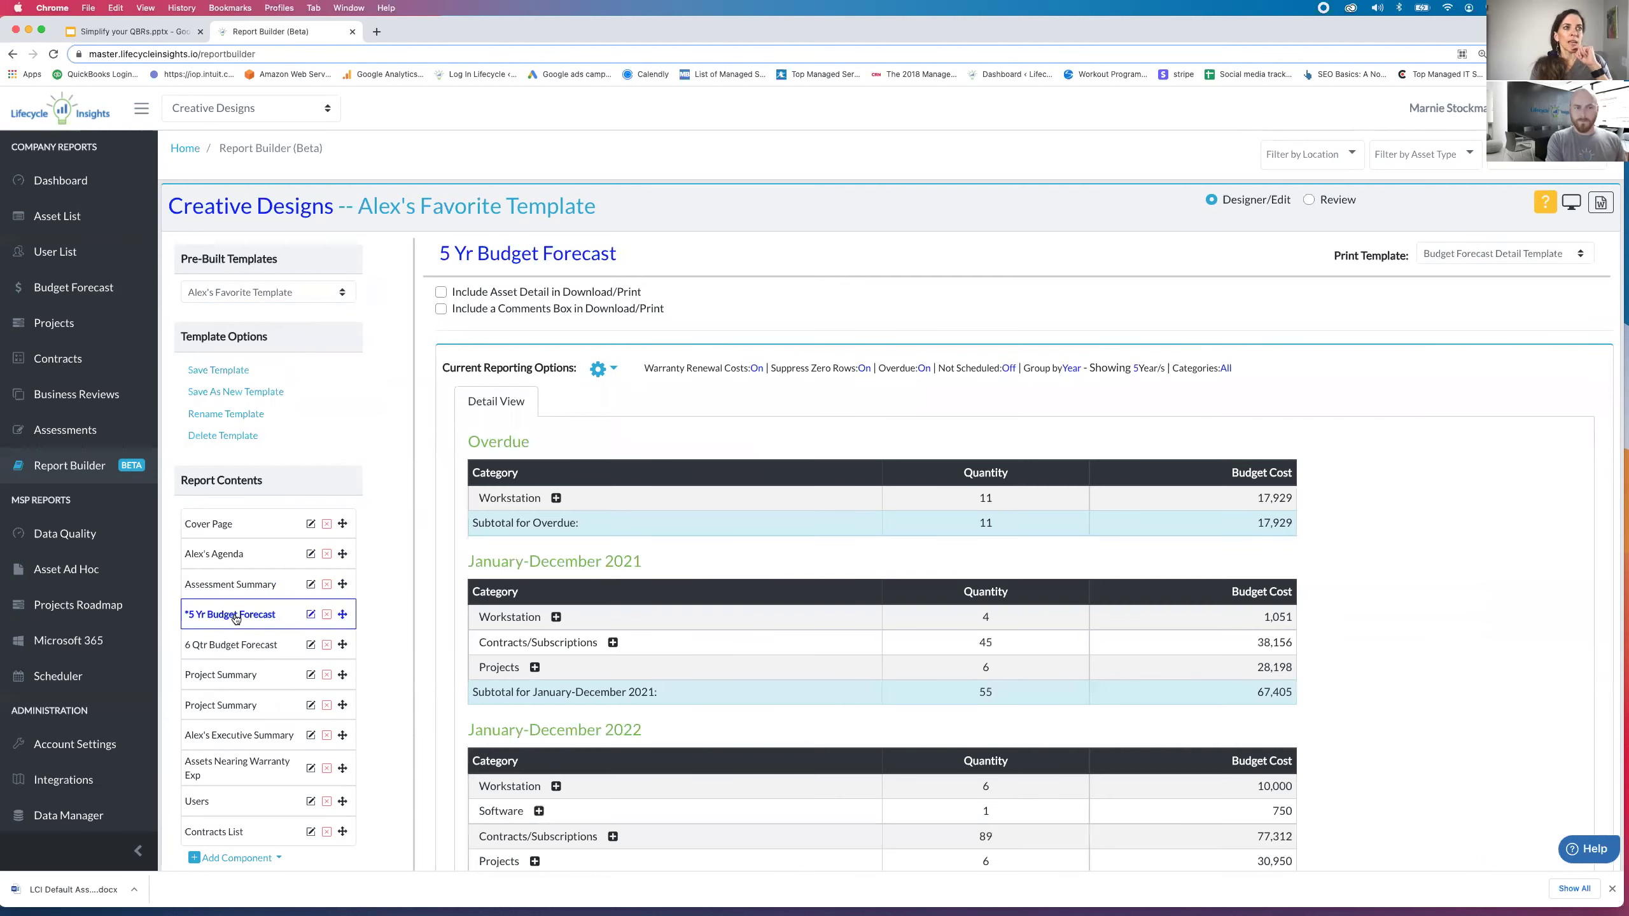
{"action": "left_click", "coordinate": [607, 369]}
{"action": "left_click", "coordinate": [635, 406]}
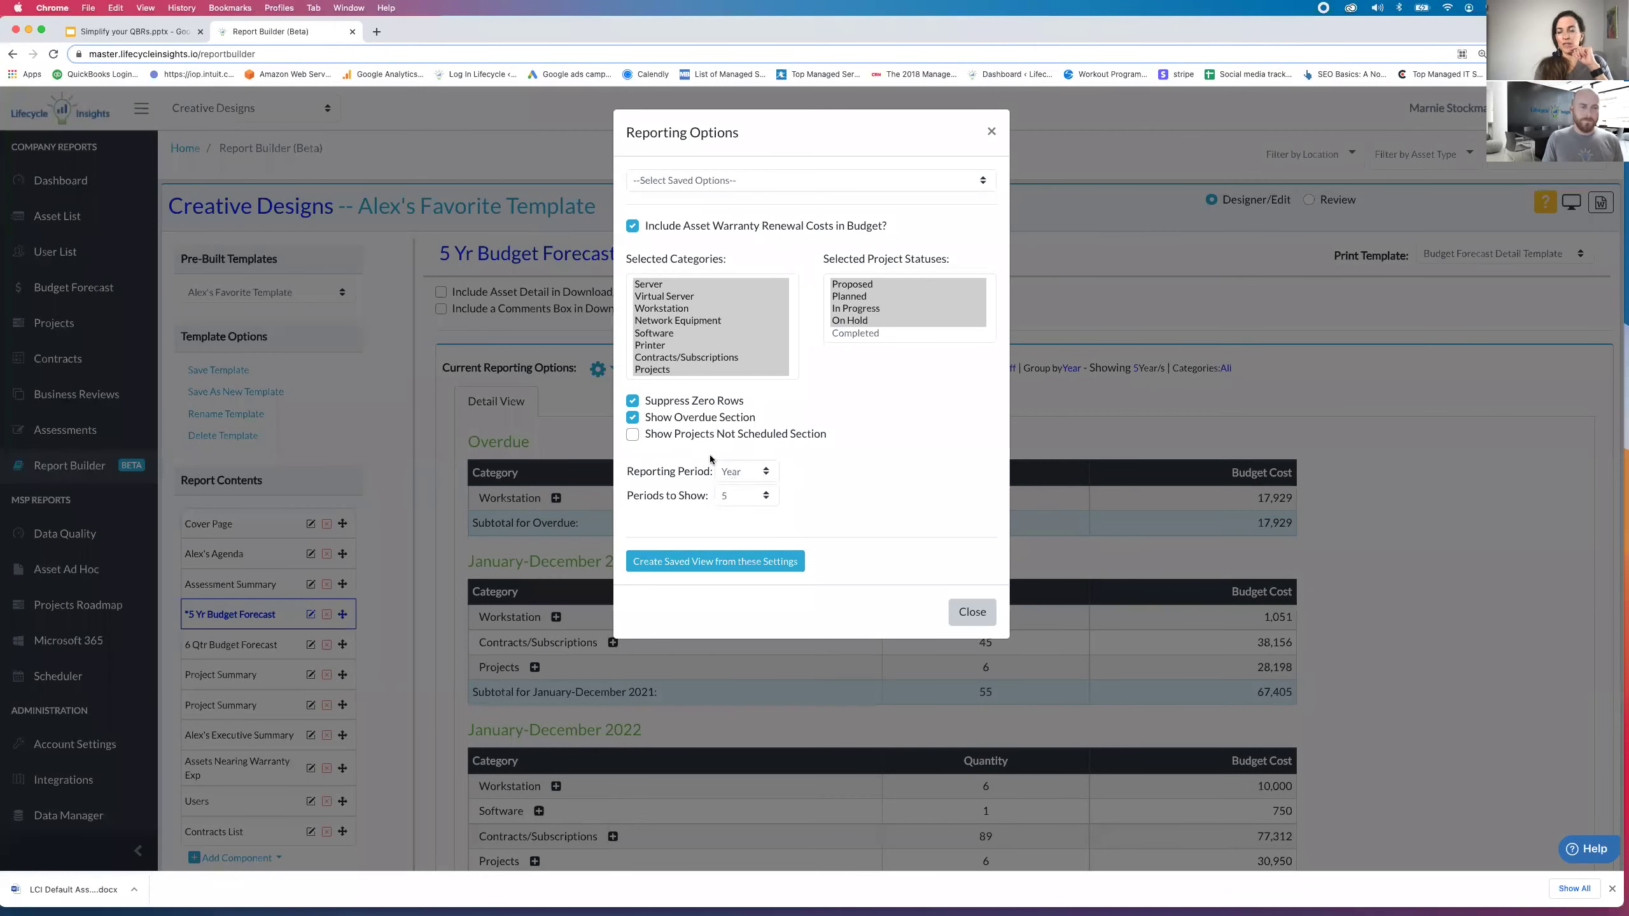
{"action": "left_click", "coordinate": [992, 131]}
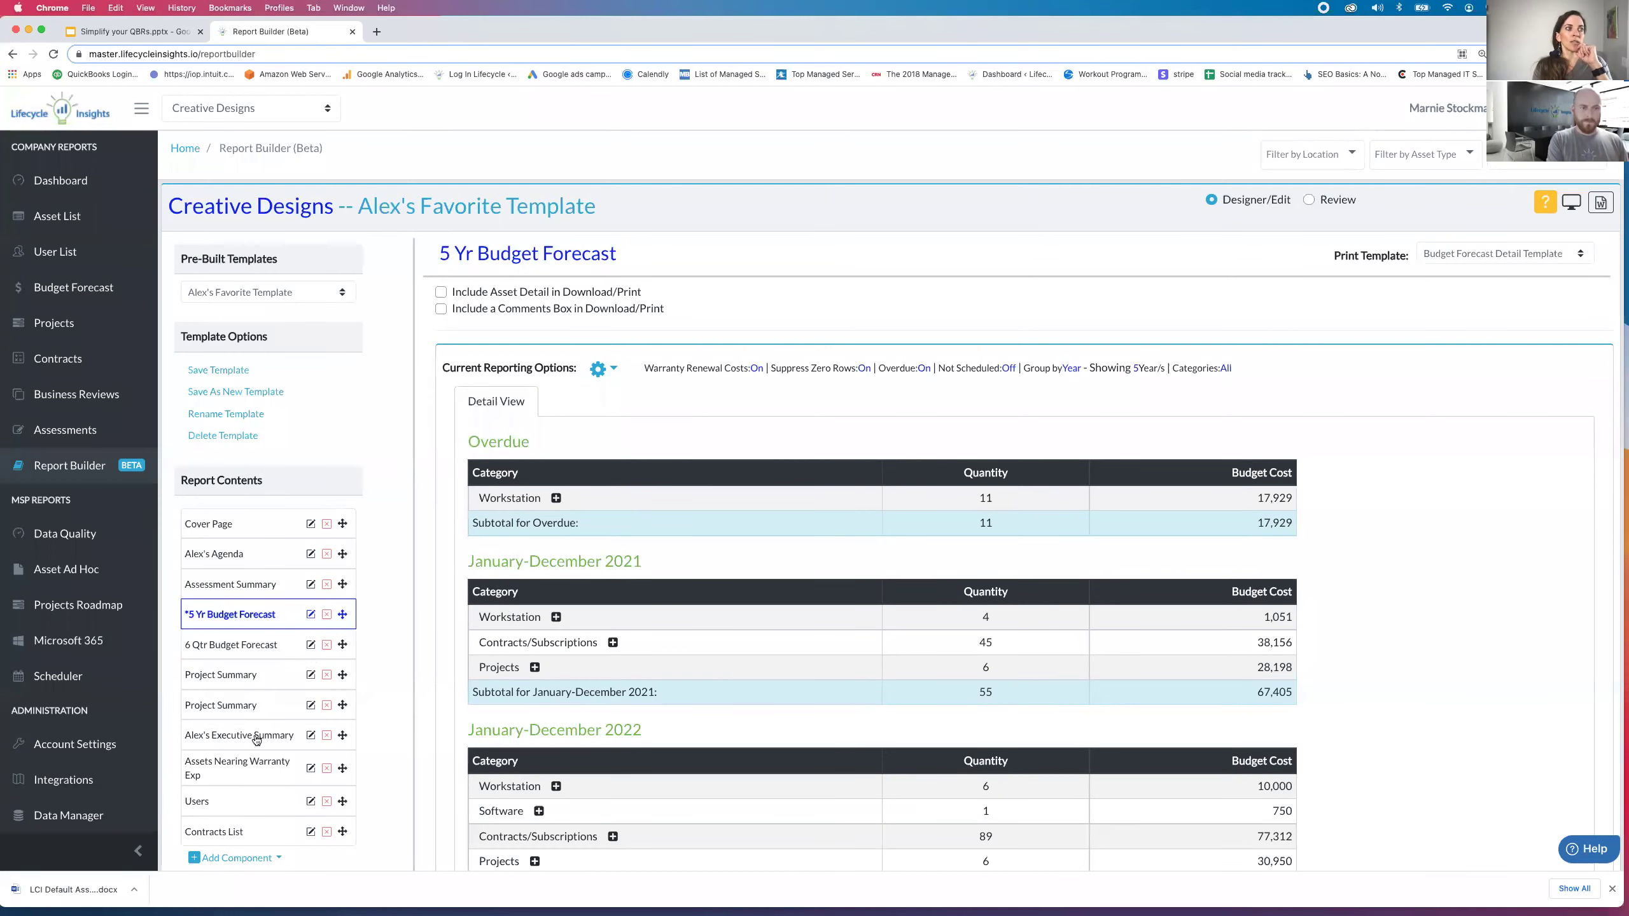
Review the Assets Nearing Warranty Exp and Users components, switching the client to GetWell Medical Services LLC, Hunter Lodge and back to Creative Designs.
{"action": "left_click", "coordinate": [263, 765]}
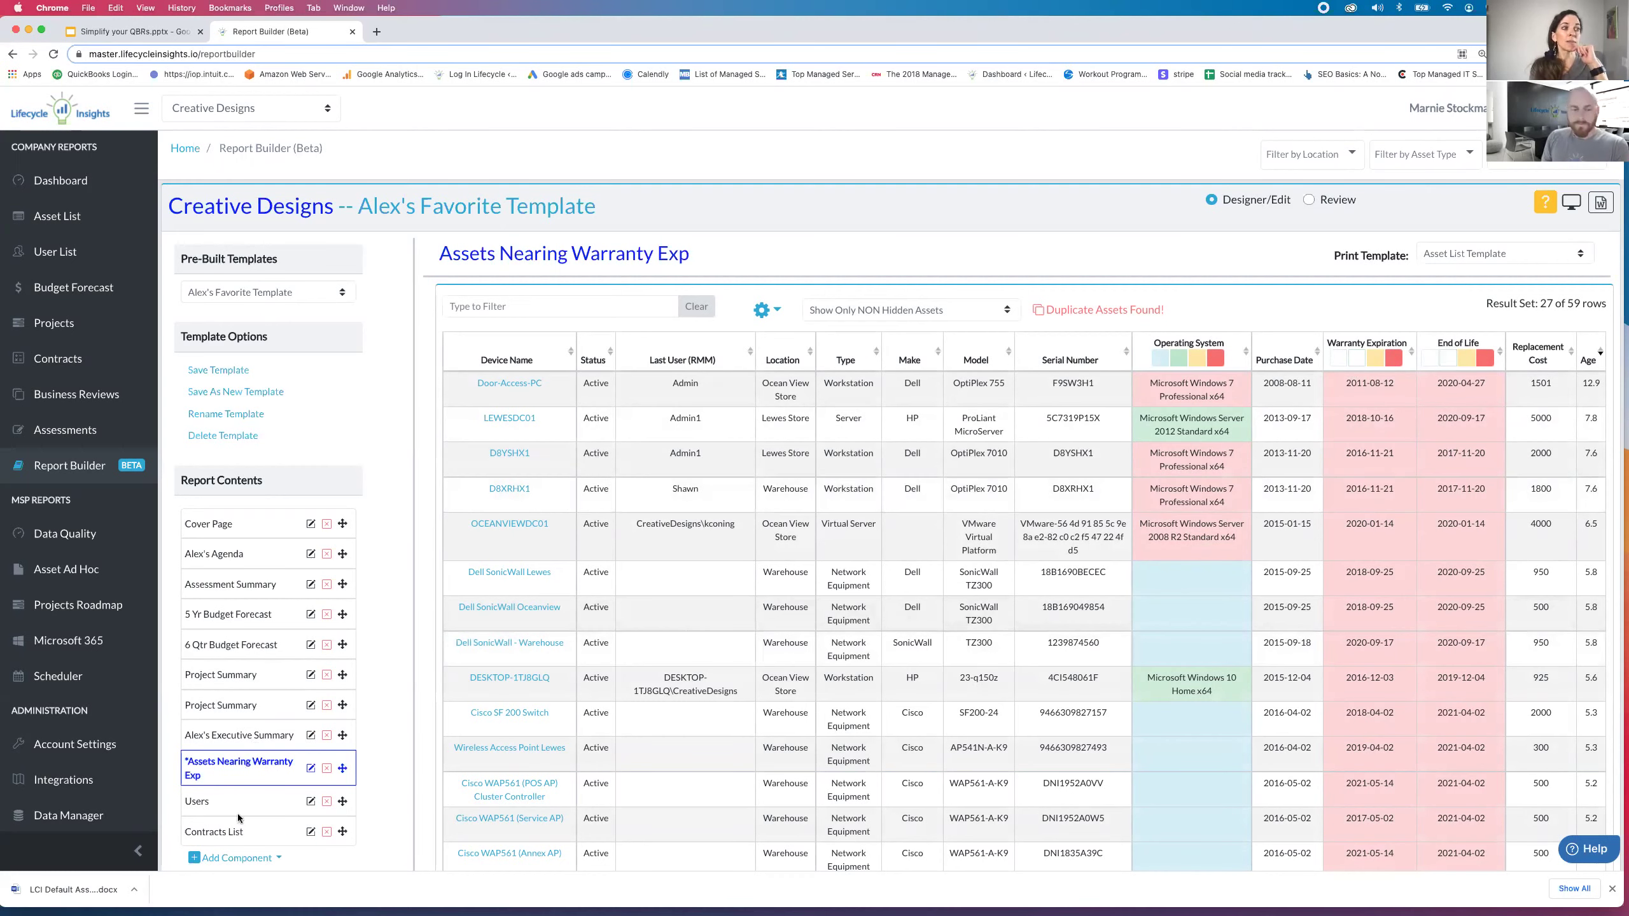
{"action": "left_click", "coordinate": [206, 805]}
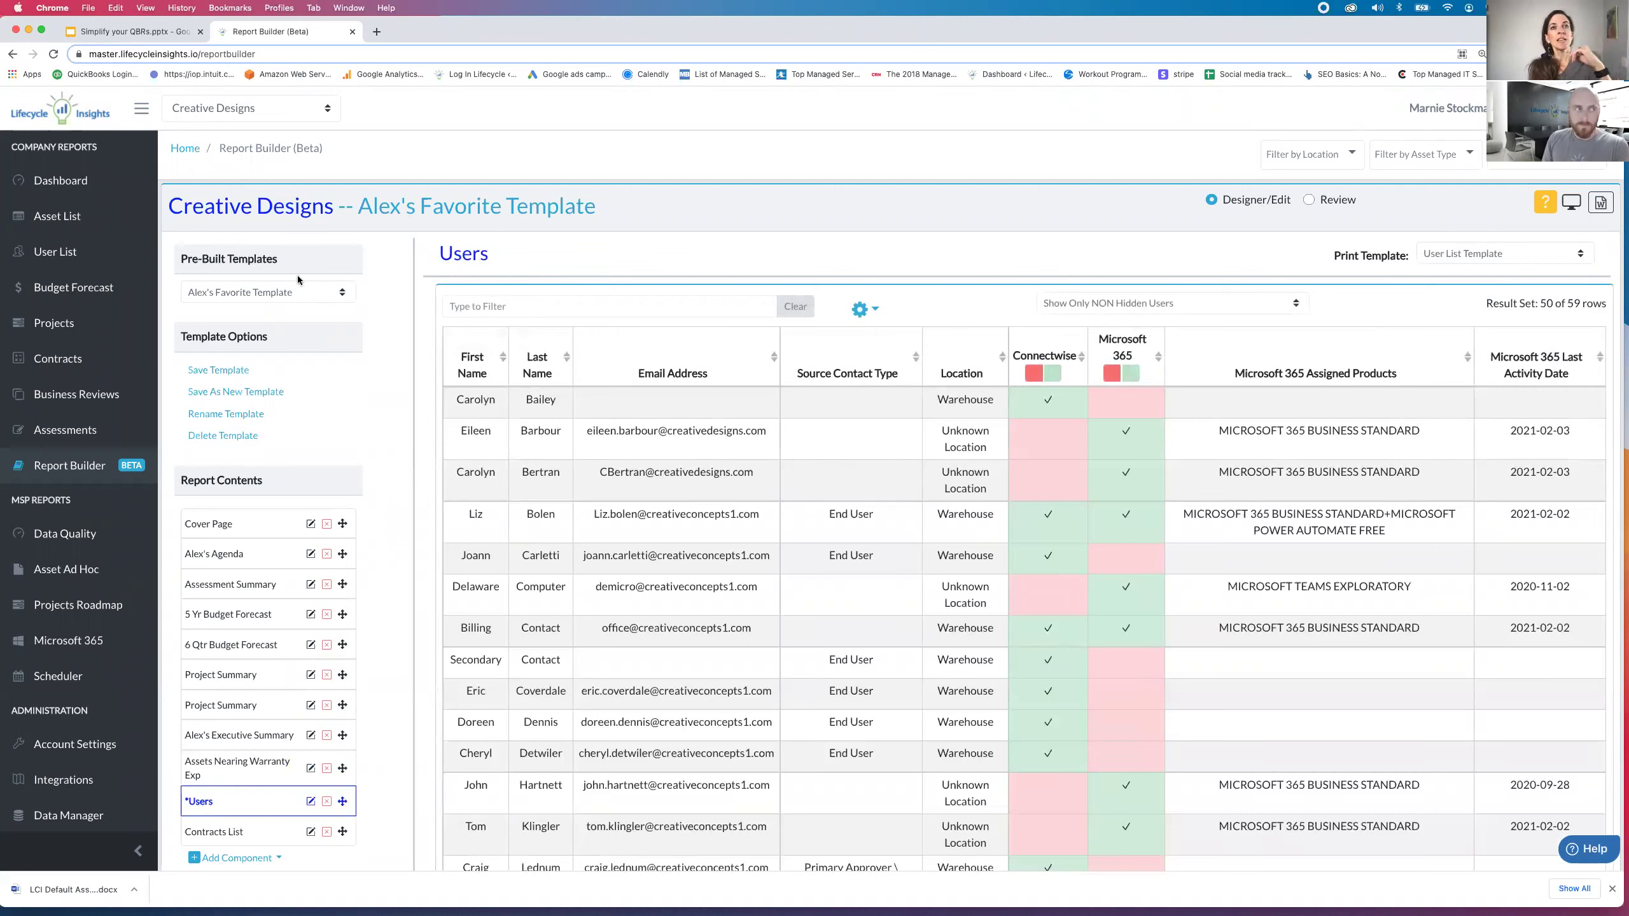
{"action": "left_click", "coordinate": [313, 106]}
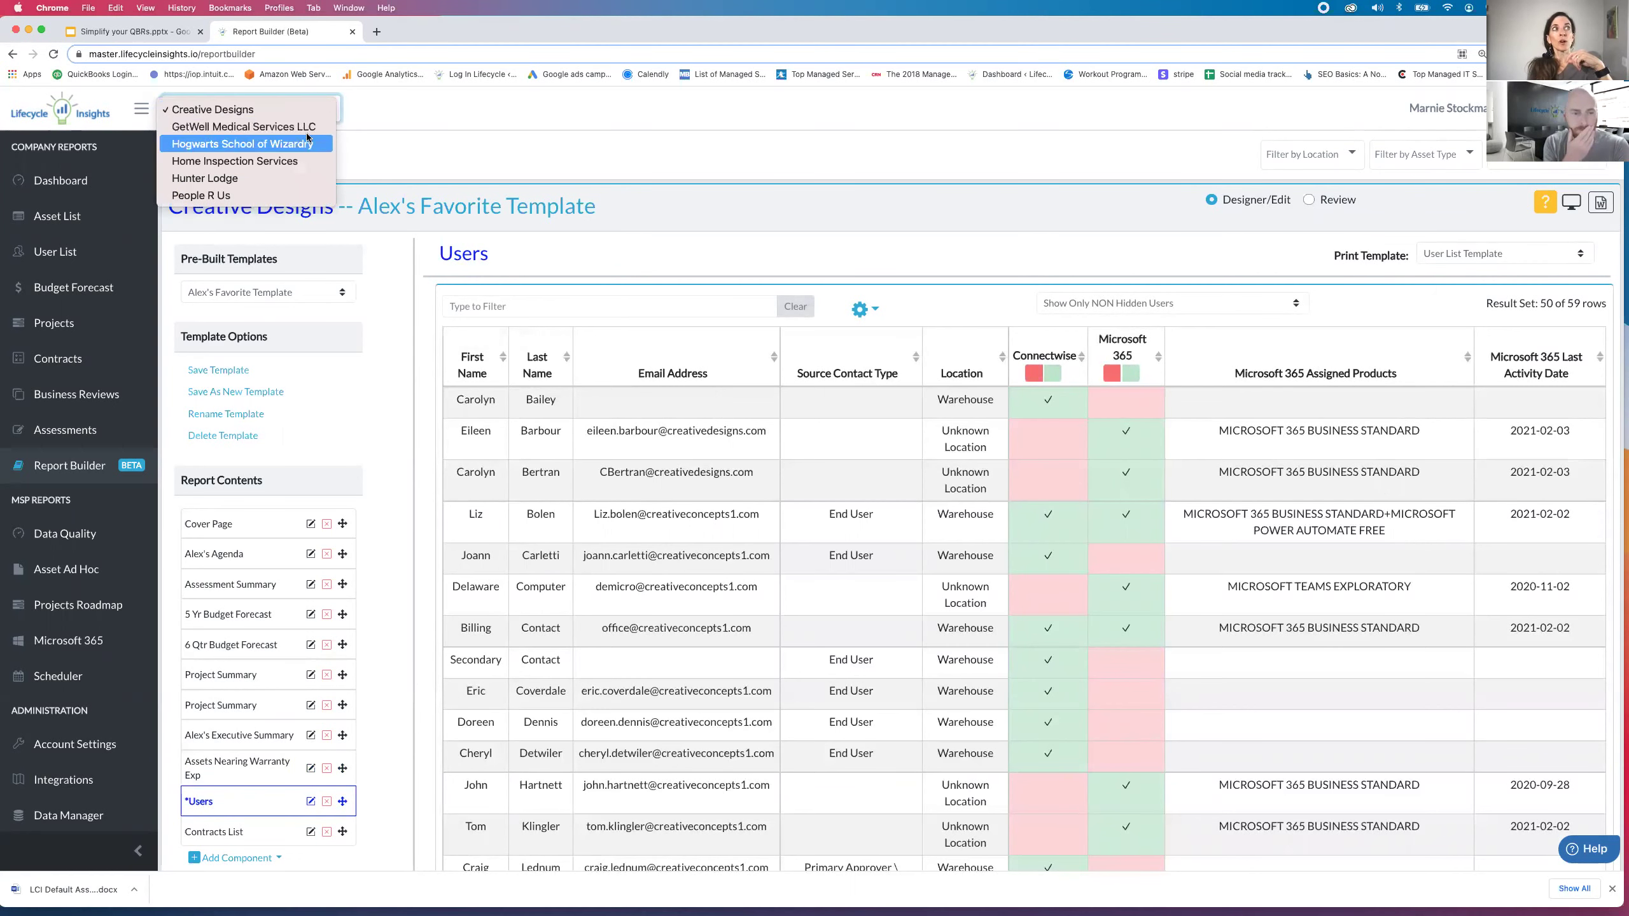
{"action": "left_click", "coordinate": [307, 128]}
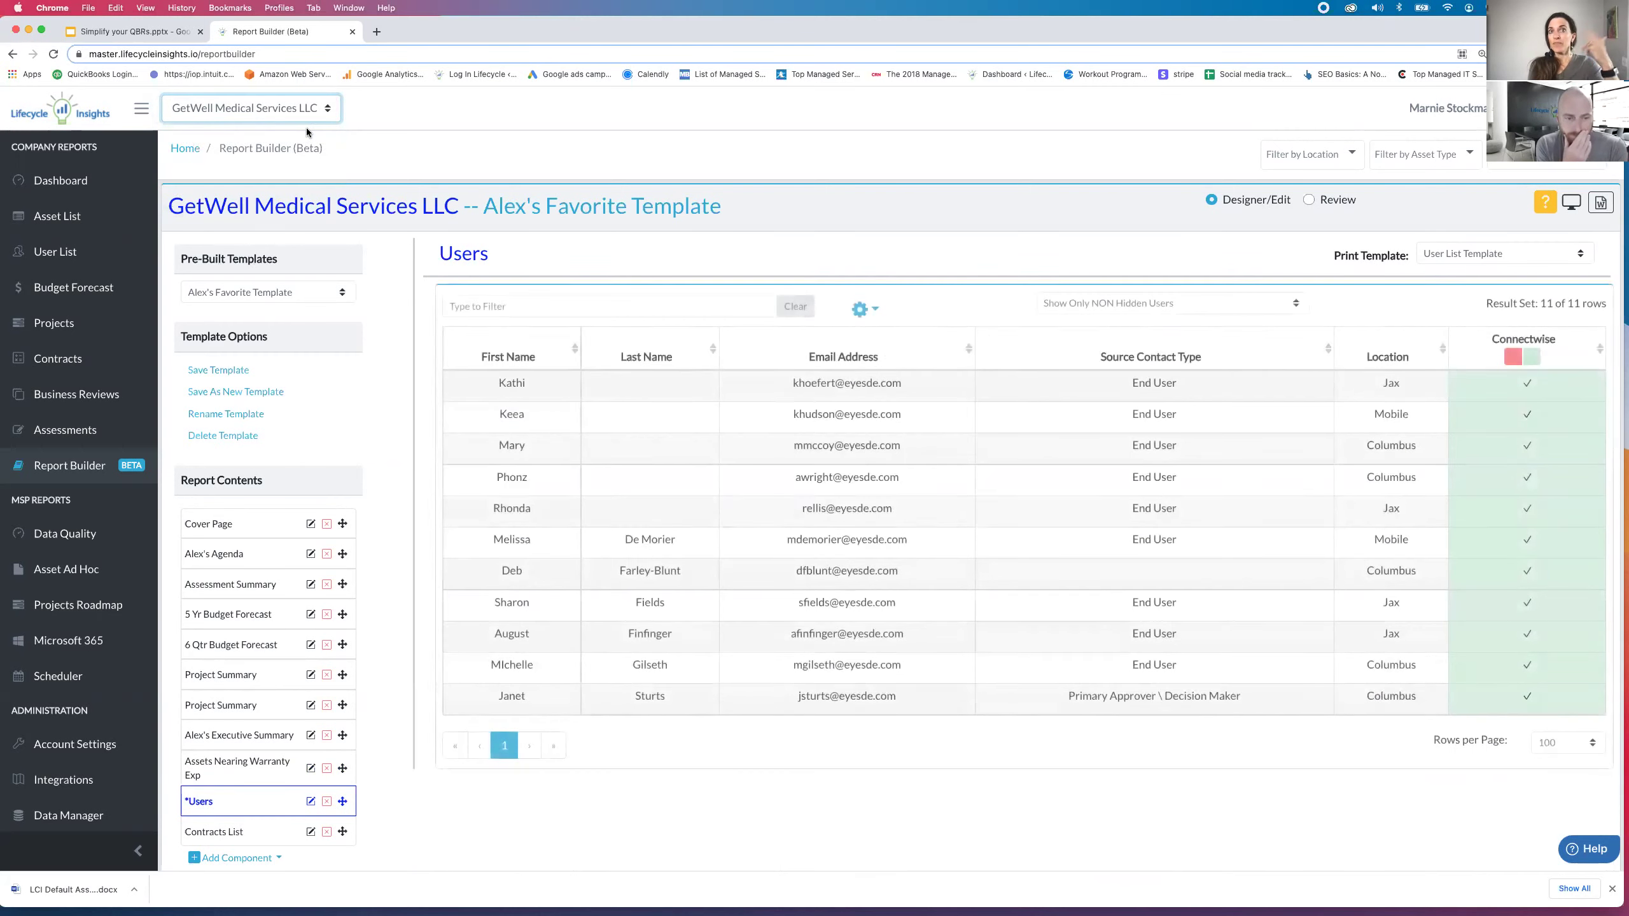
{"action": "left_click", "coordinate": [309, 108]}
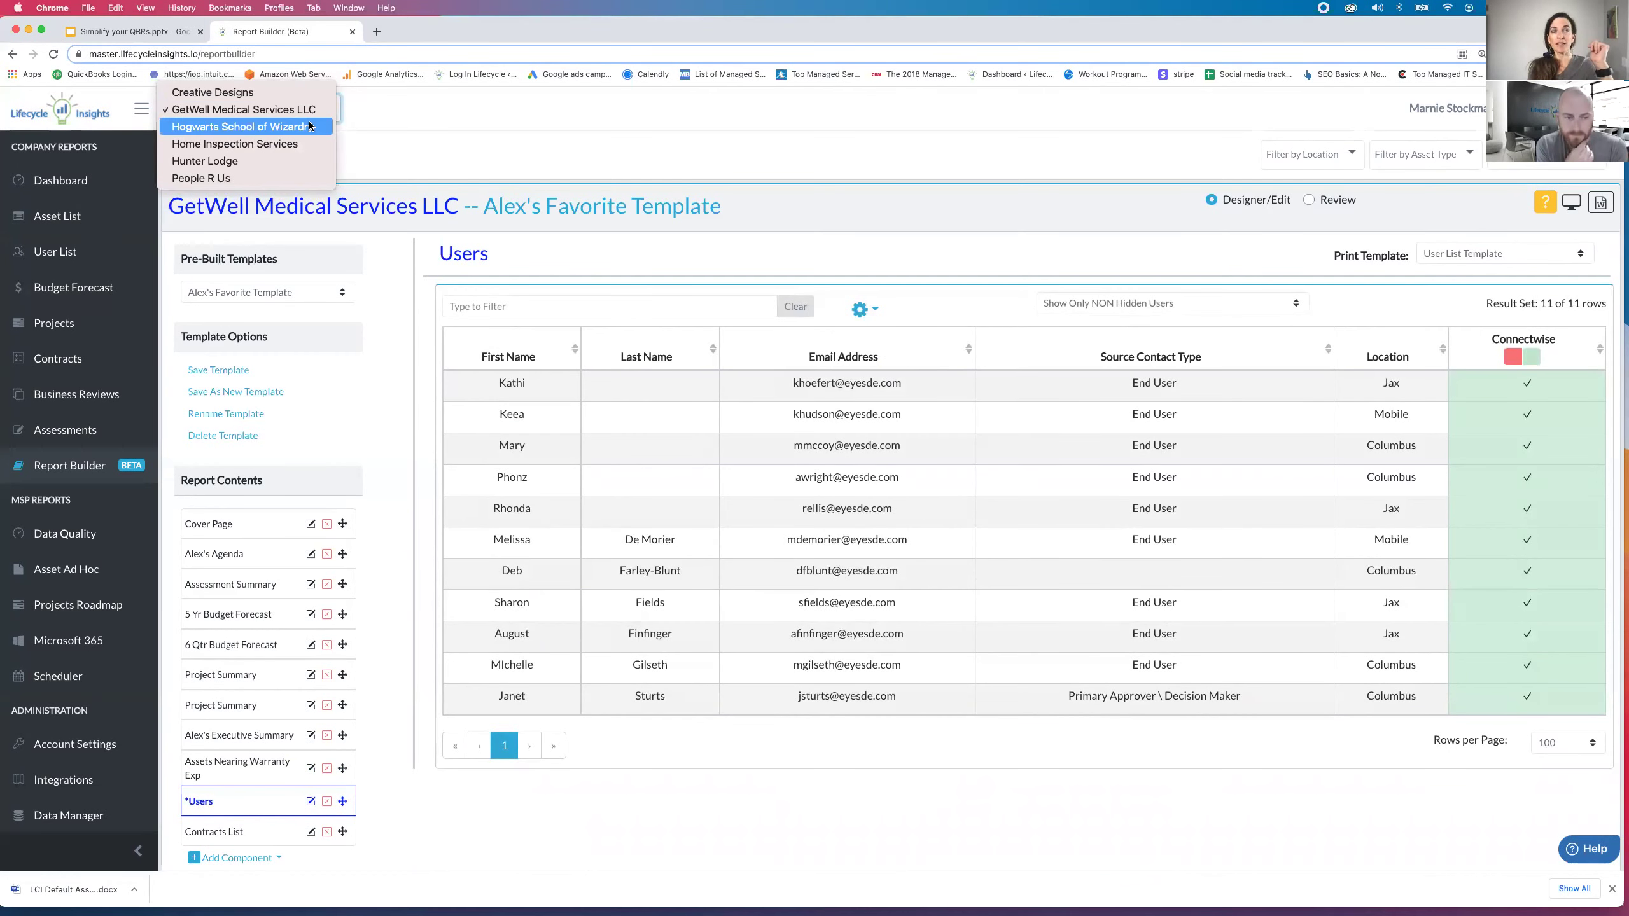
{"action": "left_click", "coordinate": [303, 160]}
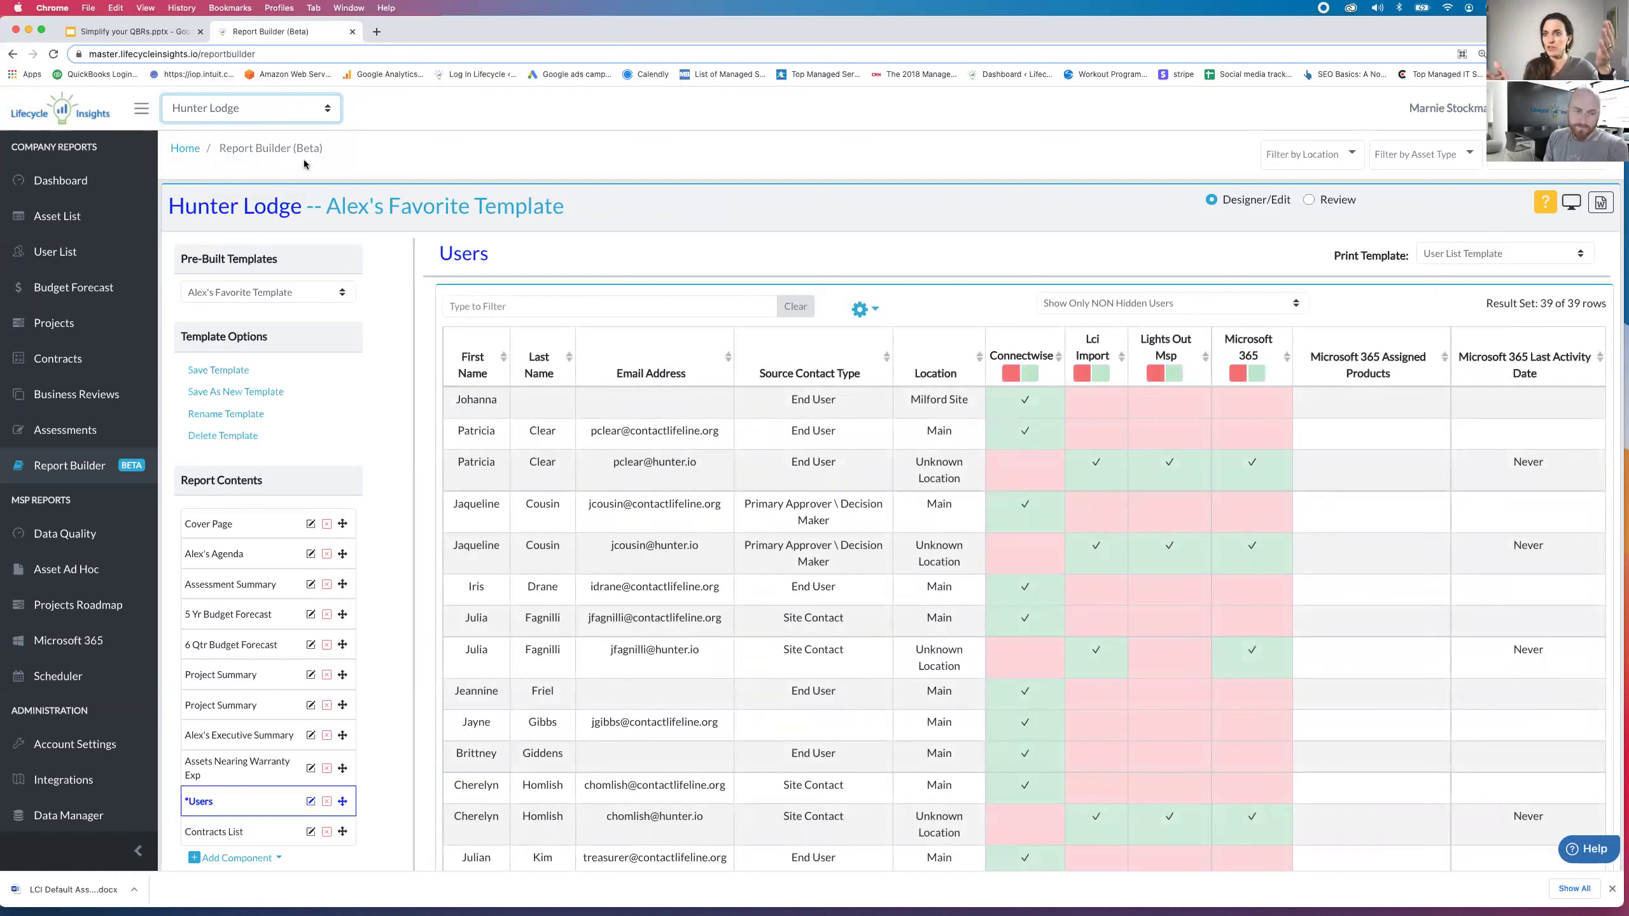
{"action": "left_click", "coordinate": [308, 115]}
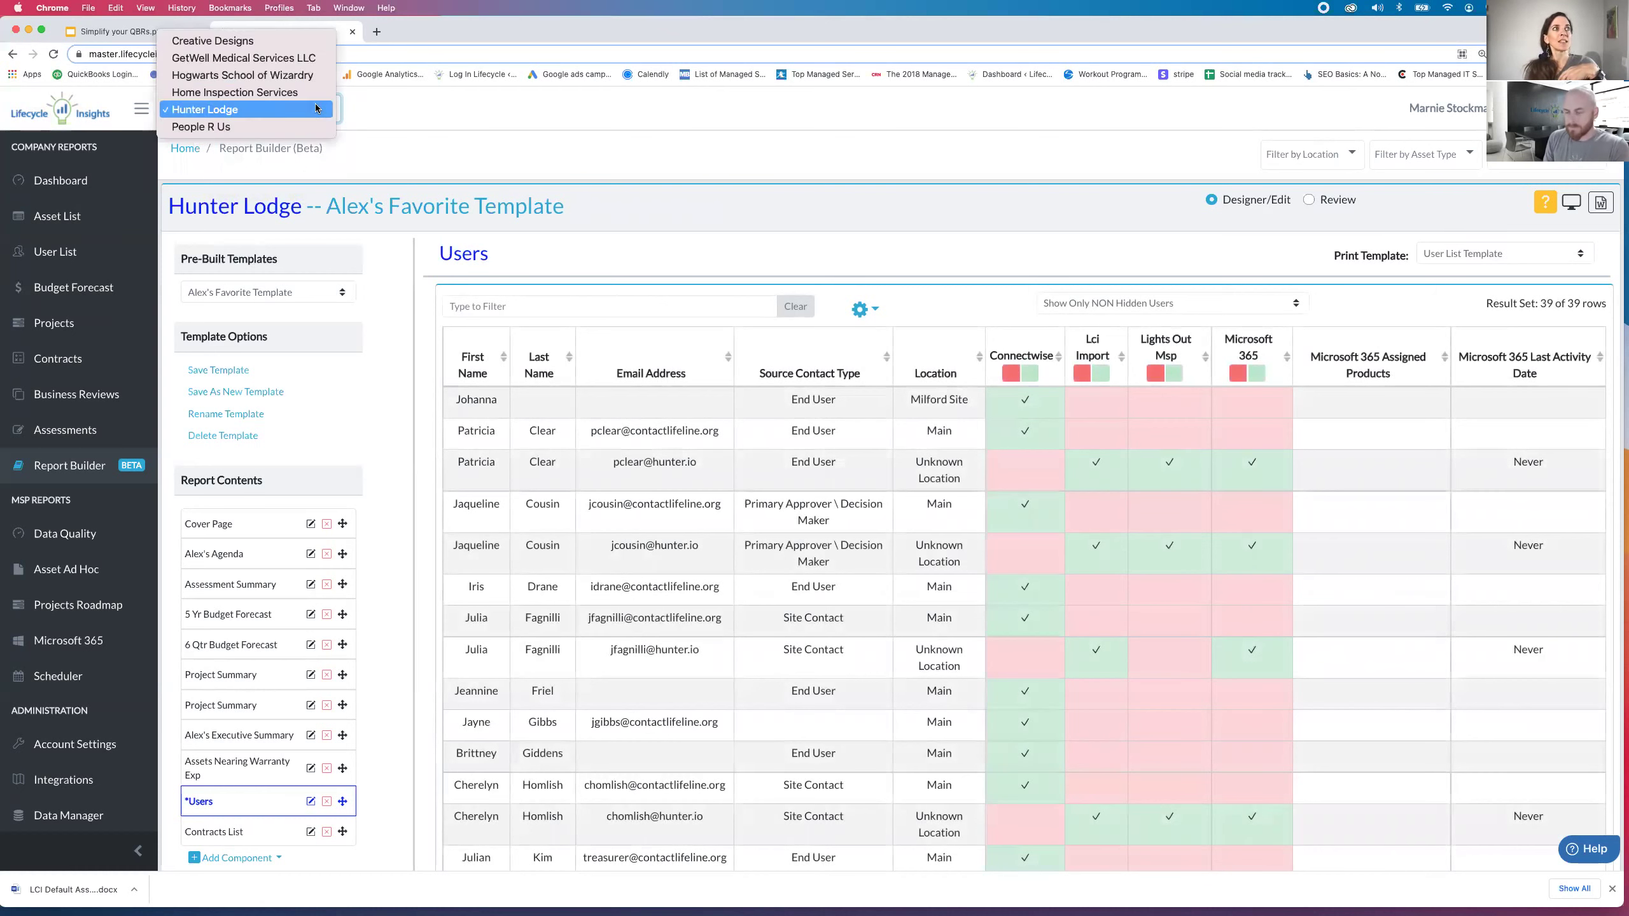
{"action": "left_click", "coordinate": [298, 32]}
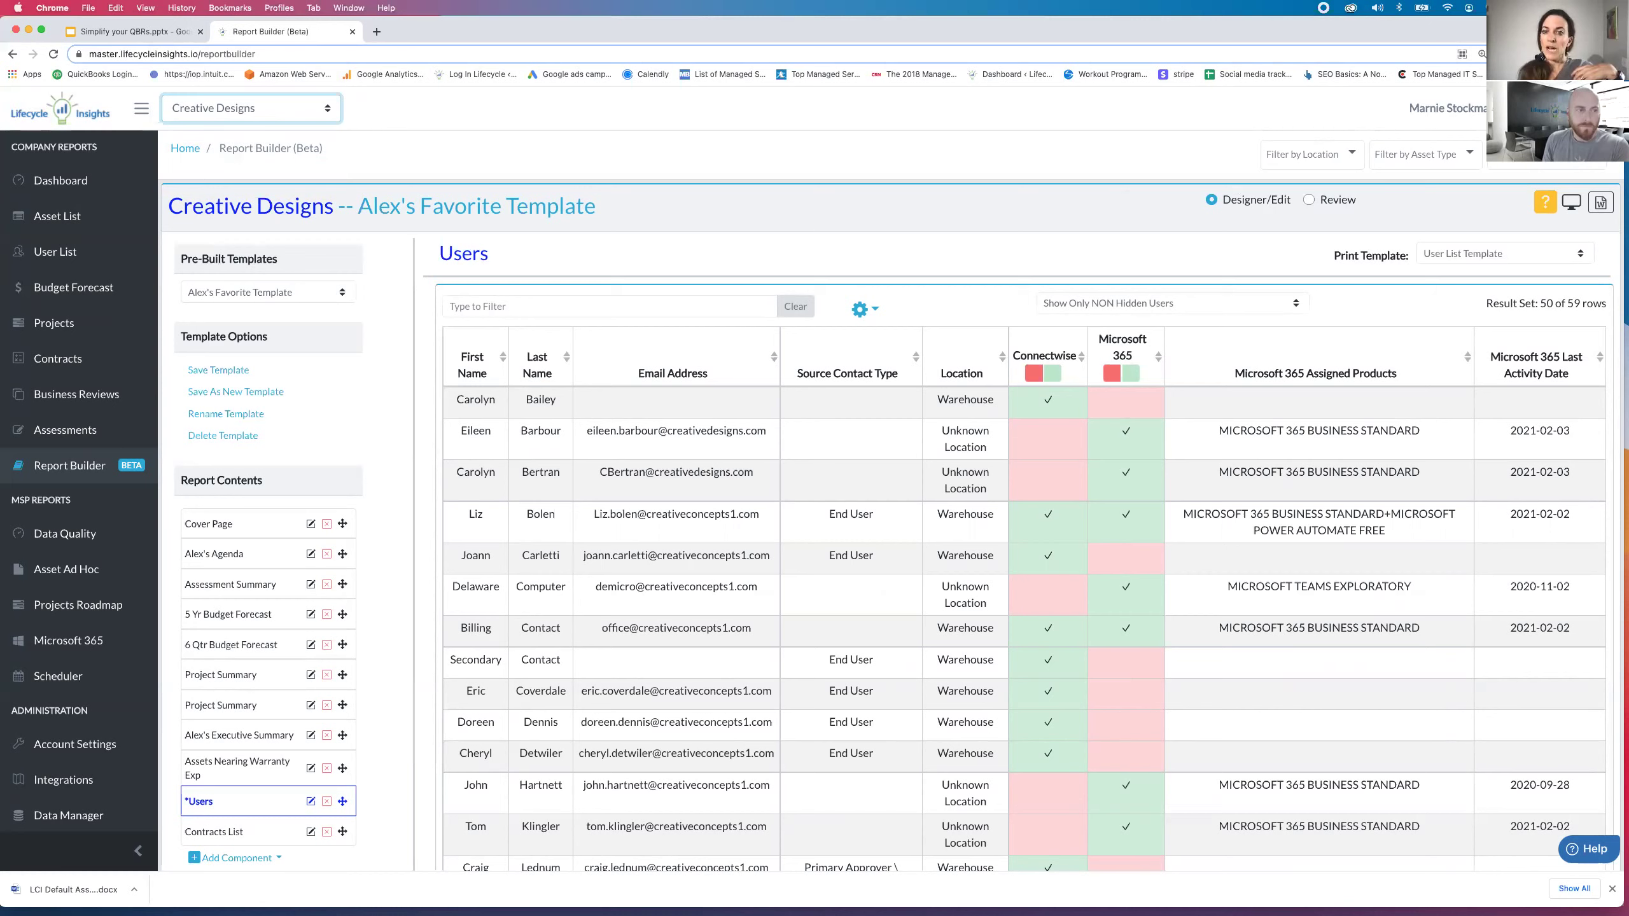
Present the Creative Designs report in an enlarged window and go through its agenda, Assessment Summary and 5 Yr Budget Forecast.
{"action": "left_click", "coordinate": [1571, 203]}
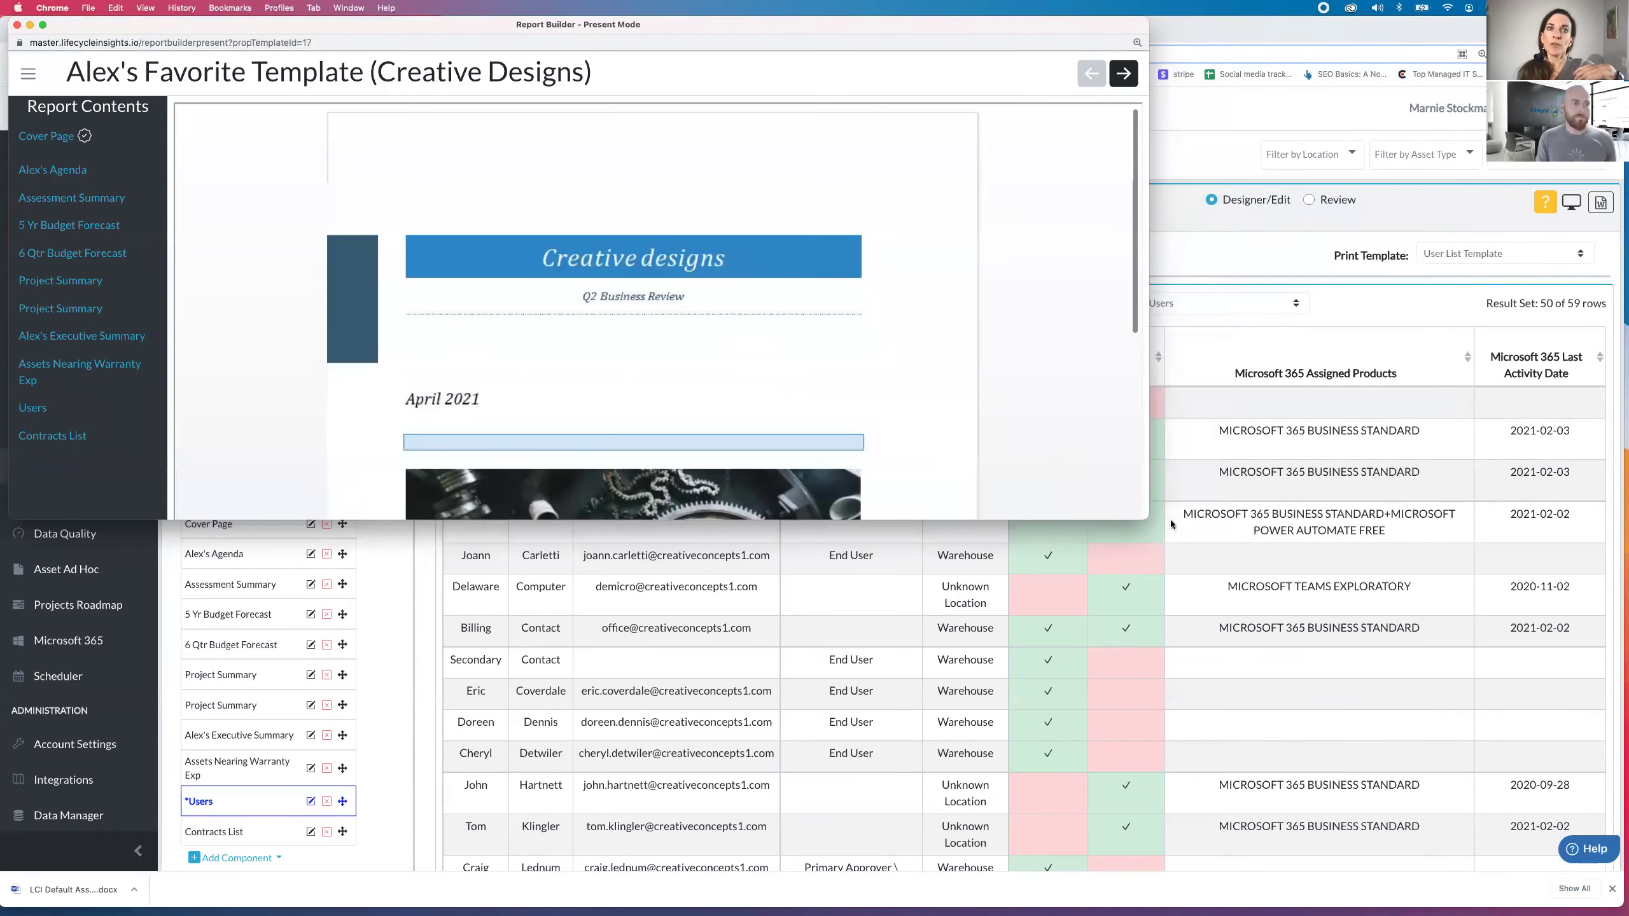
{"action": "left_click_drag", "start_coordinate": [1148, 519], "coordinate": [1623, 852]}
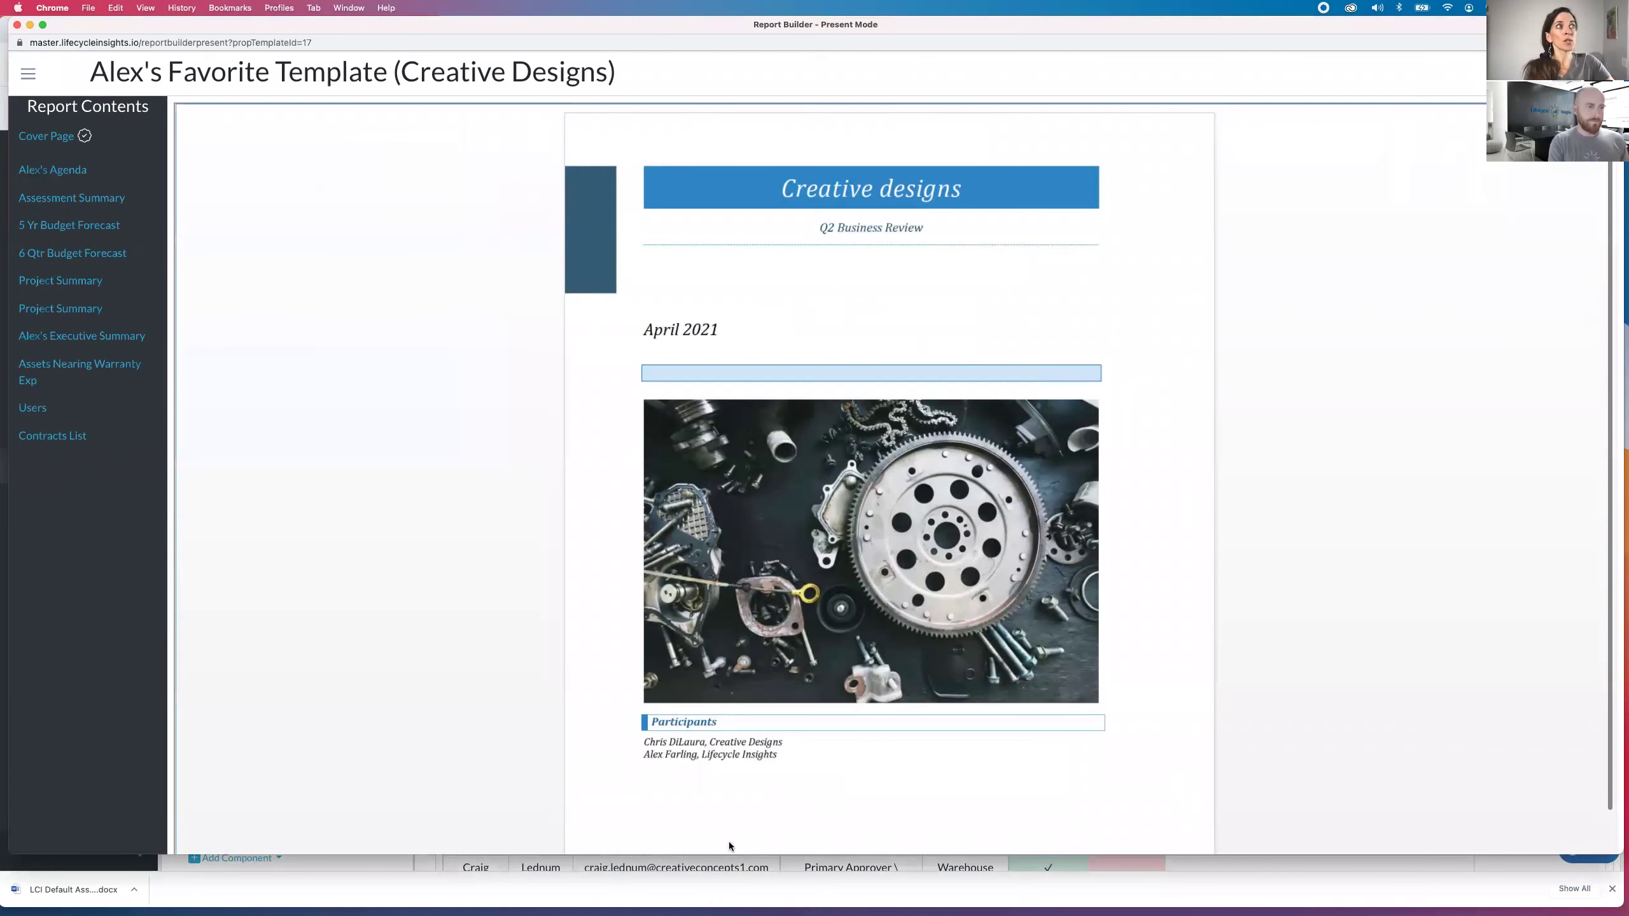
{"action": "left_click", "coordinate": [62, 170]}
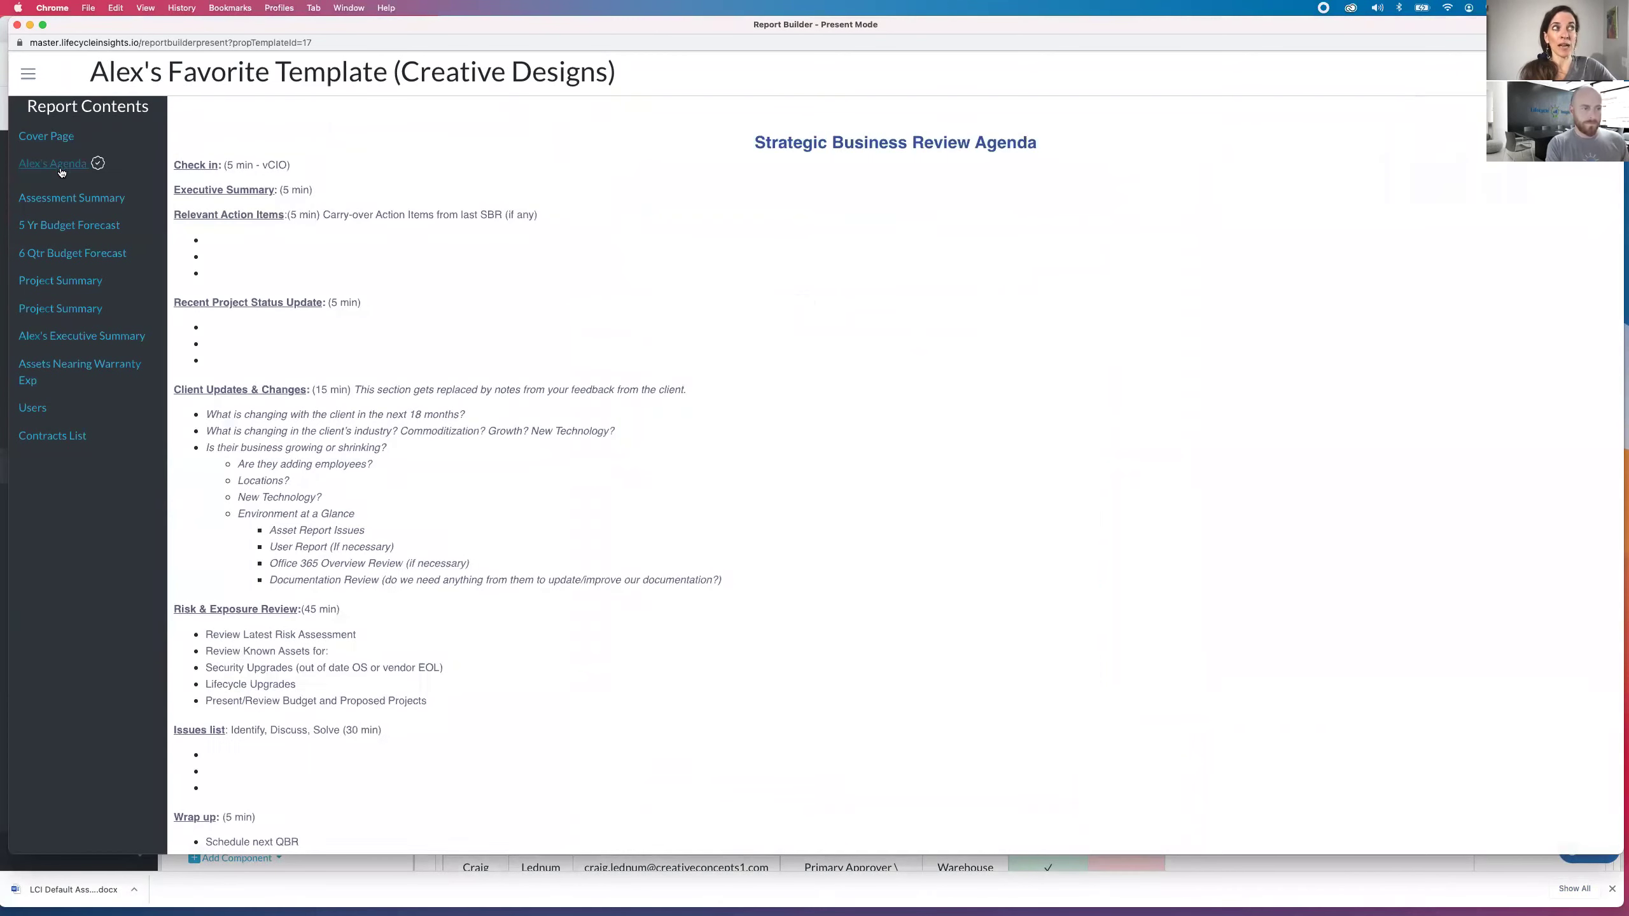
{"action": "left_click", "coordinate": [98, 200]}
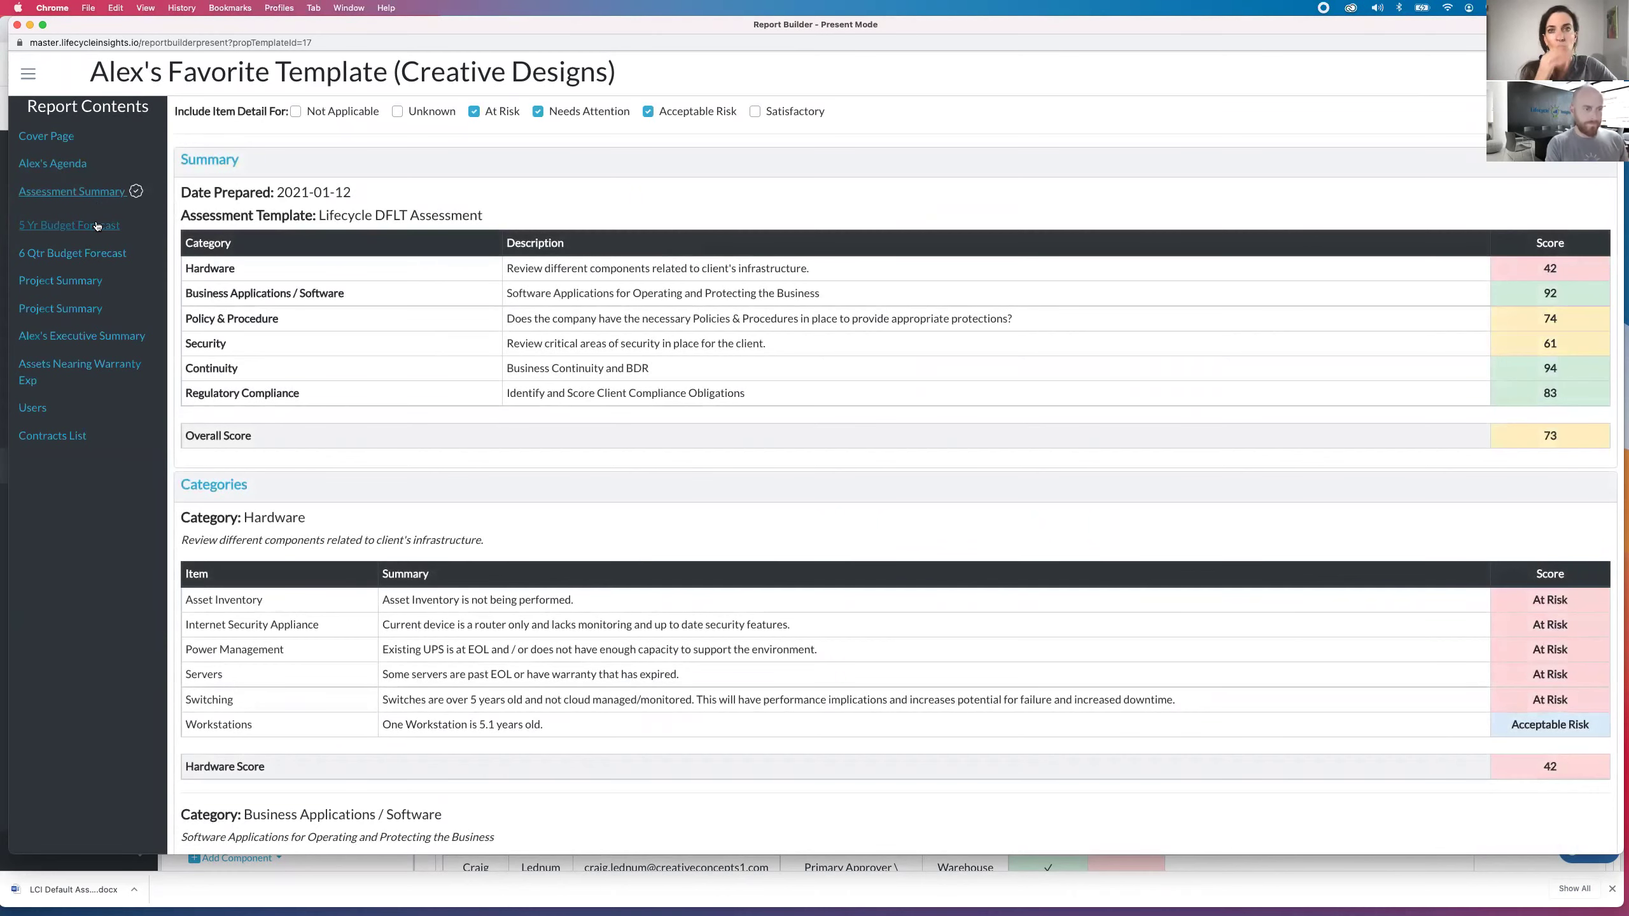
{"action": "left_click", "coordinate": [97, 226]}
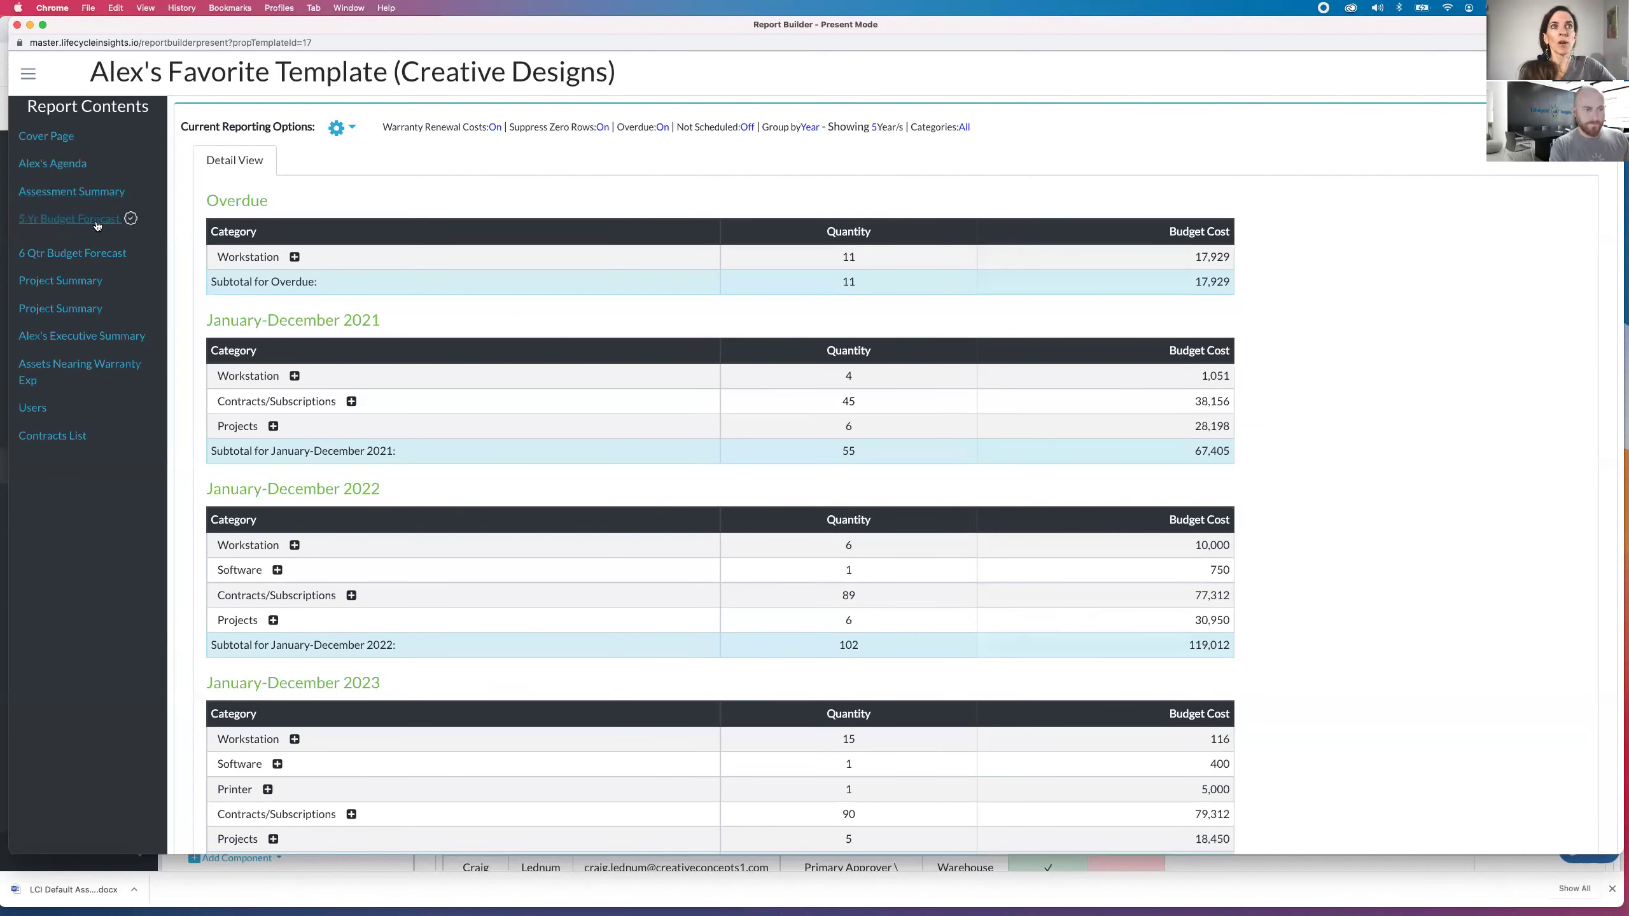
Expand the January-December 2022 workstation details in the presented forecast and view the asset detail of JCFHCP2.
{"action": "left_click", "coordinate": [294, 257]}
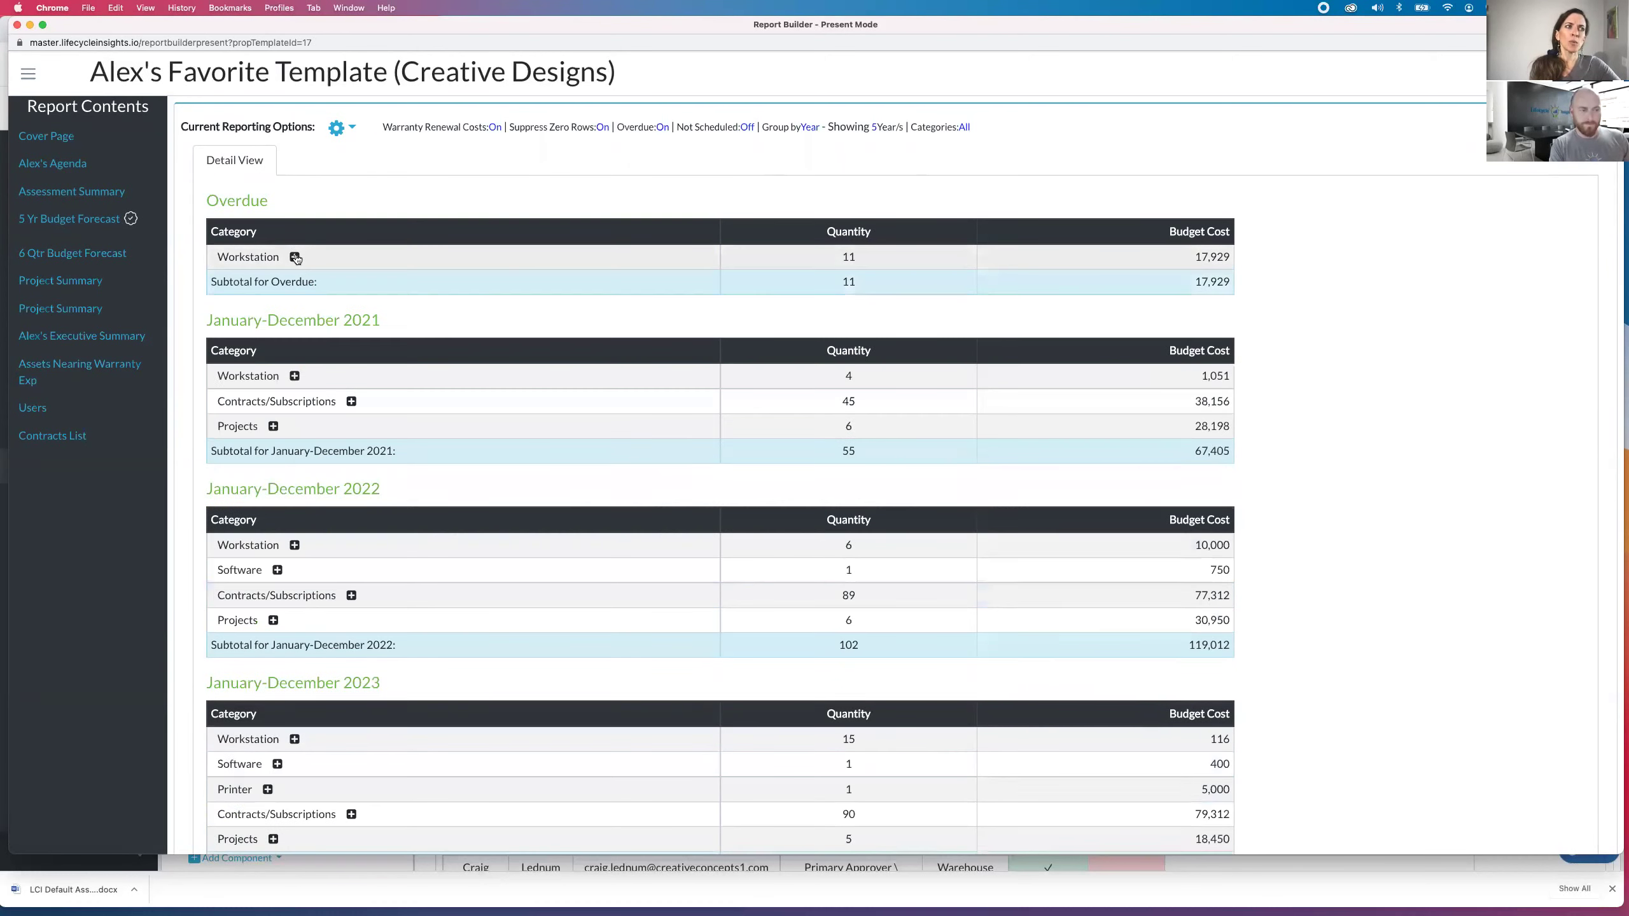
{"action": "left_click", "coordinate": [294, 257]}
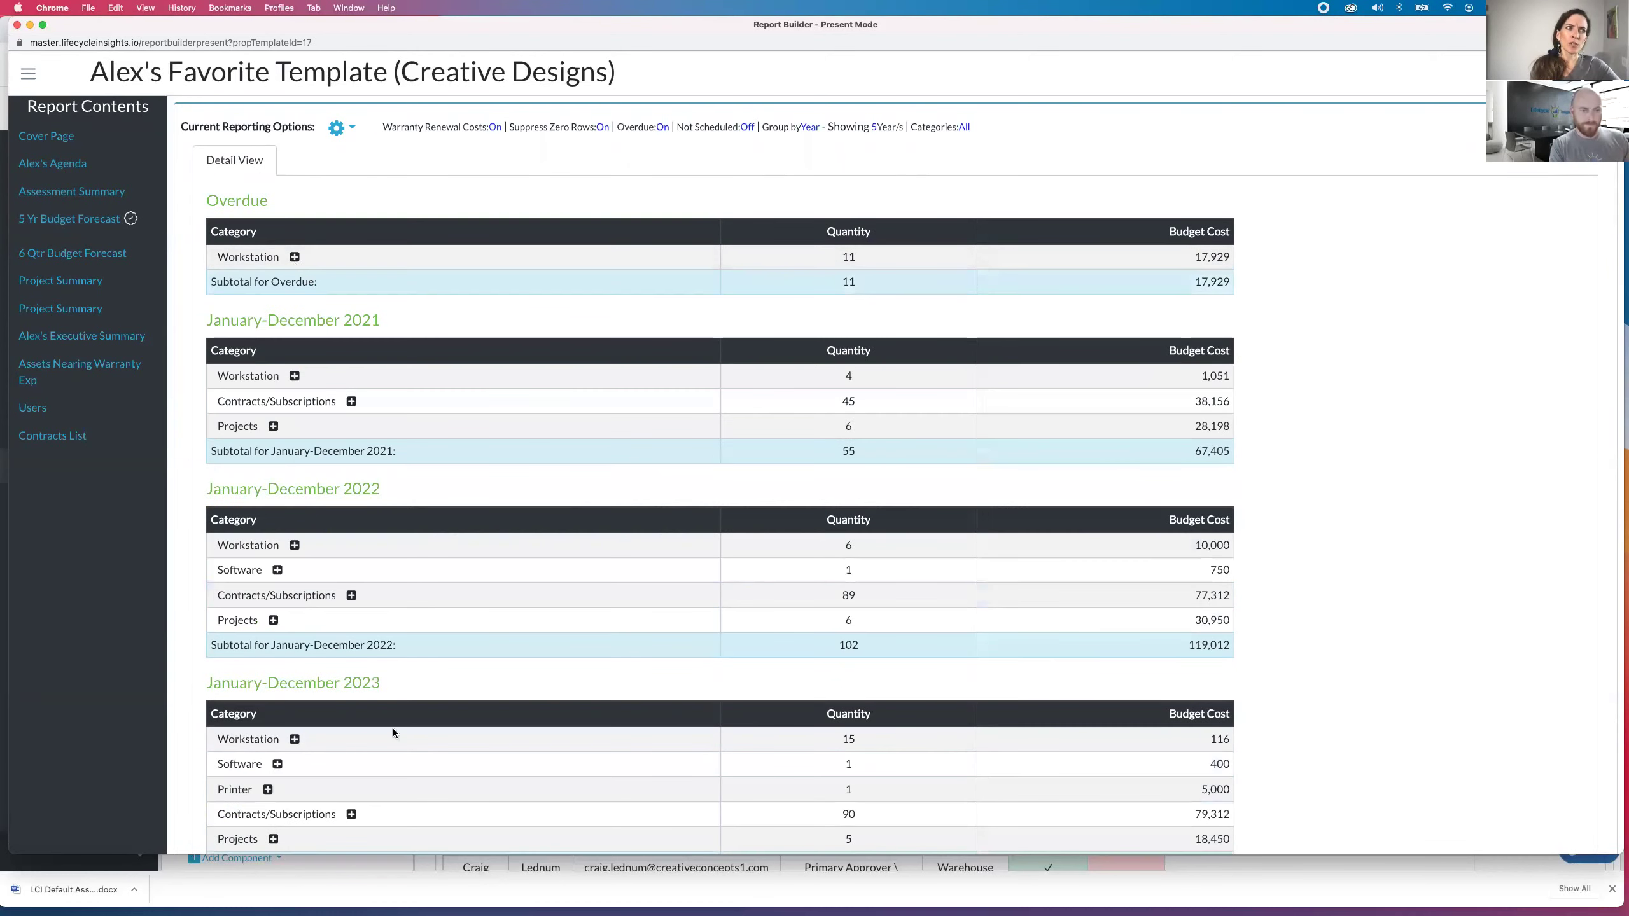
{"action": "left_click", "coordinate": [295, 546]}
{"action": "scroll", "coordinate": [295, 546], "scroll_direction": "down", "scroll_amount": 3}
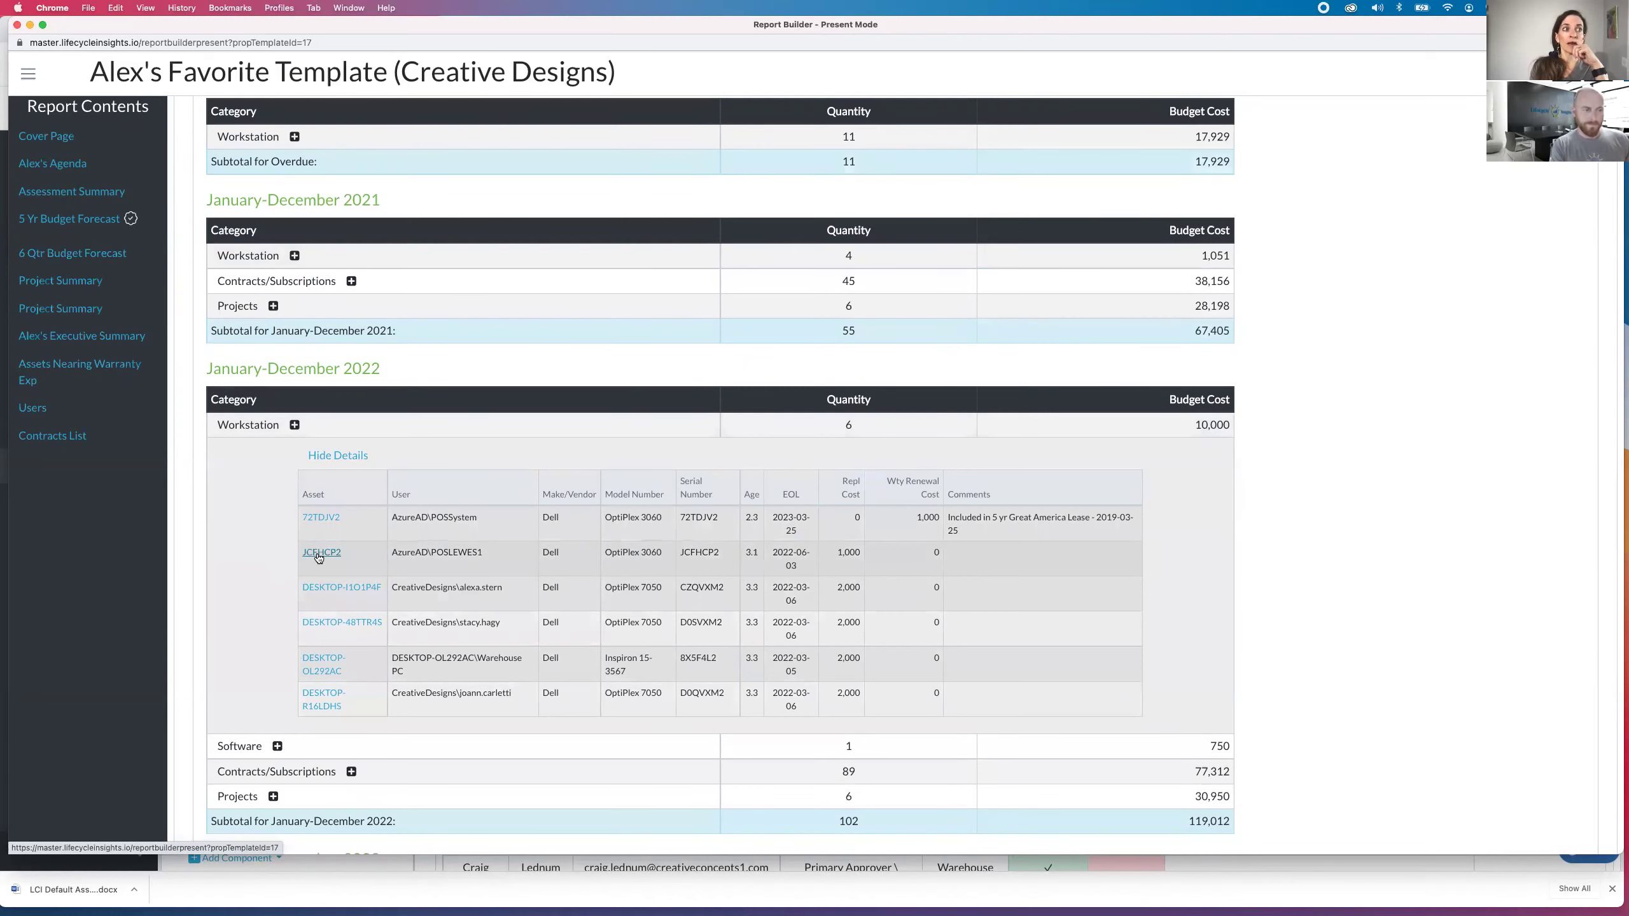
{"action": "left_click", "coordinate": [319, 555]}
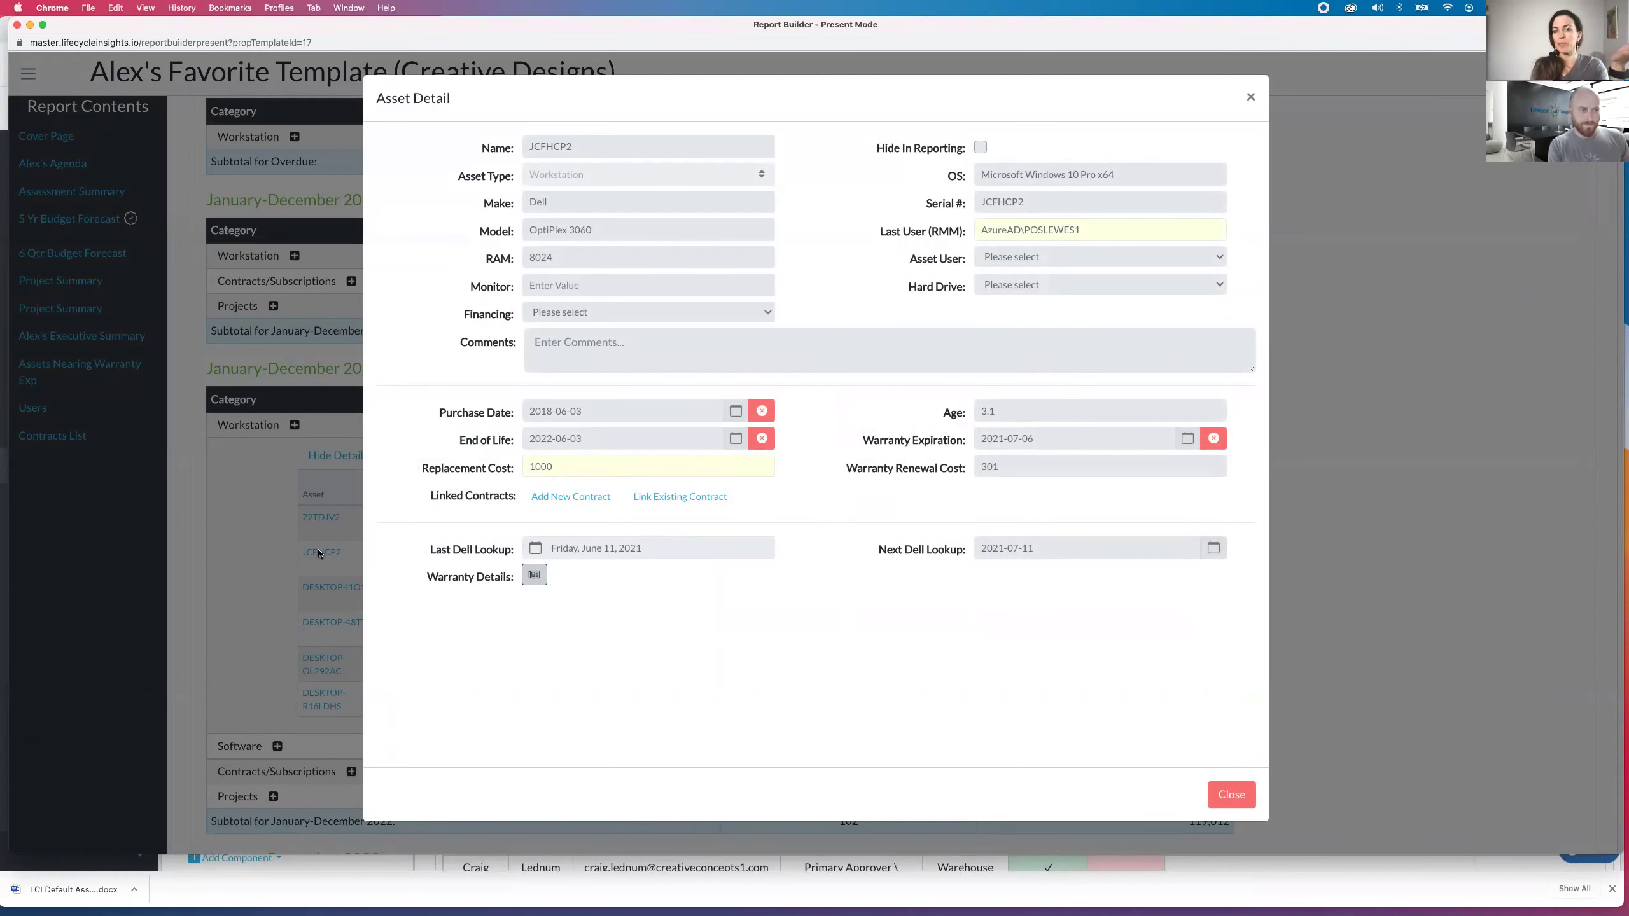
{"action": "left_click", "coordinate": [1250, 98]}
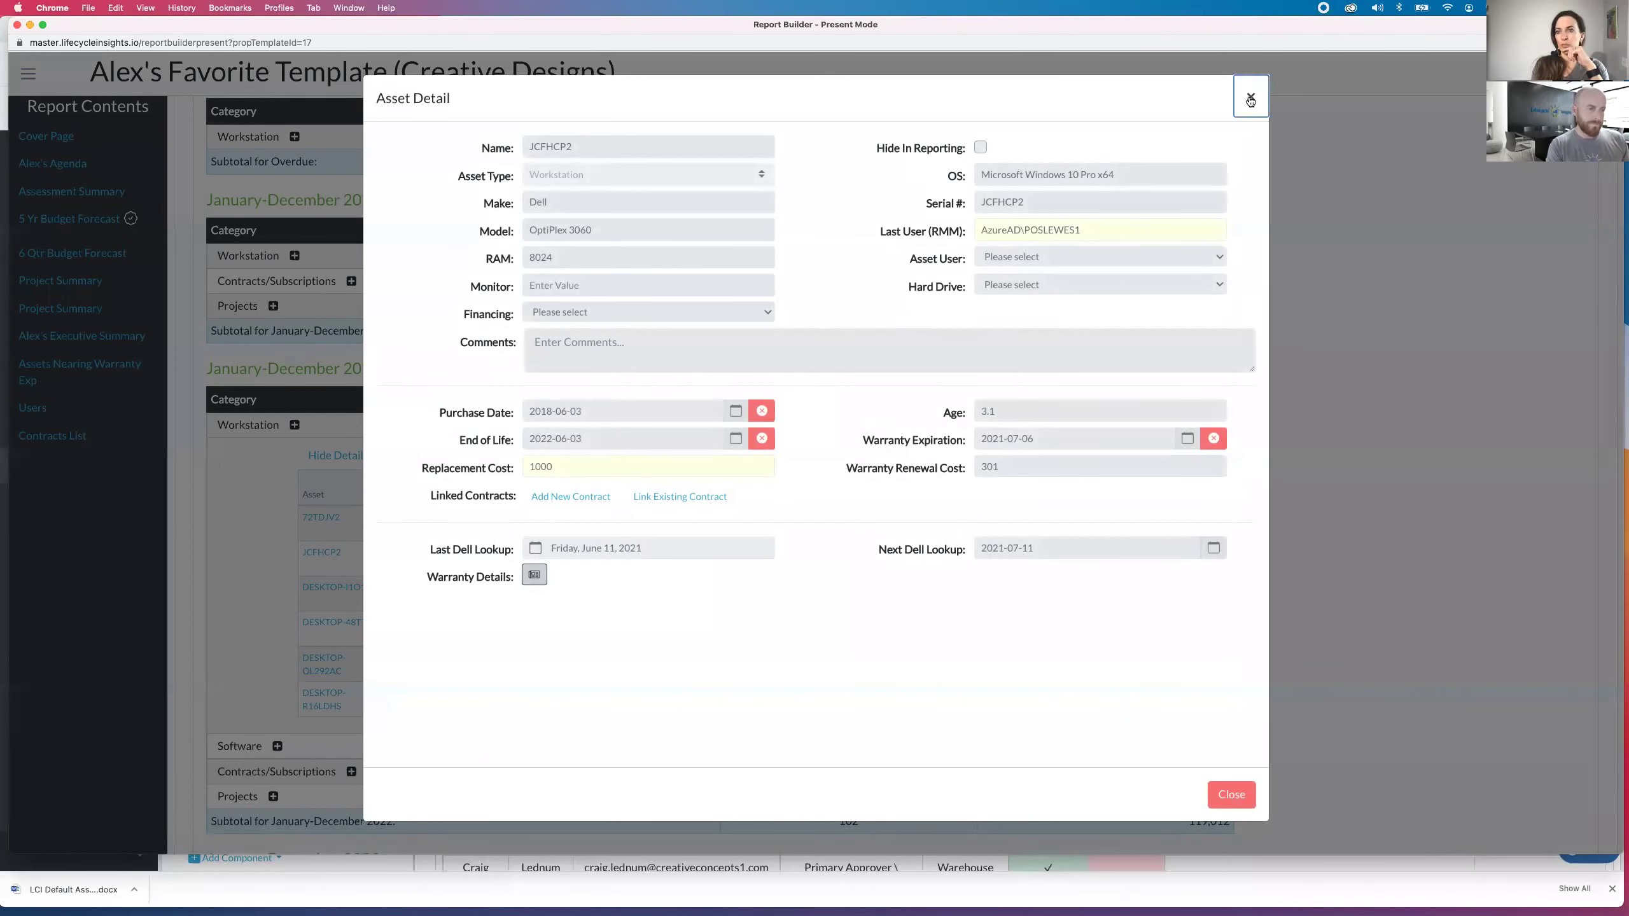
Review the Networking Project's summary from its cost estimates to its linked assessment items, and close the presentation.
{"action": "left_click", "coordinate": [80, 257]}
{"action": "left_click", "coordinate": [80, 283]}
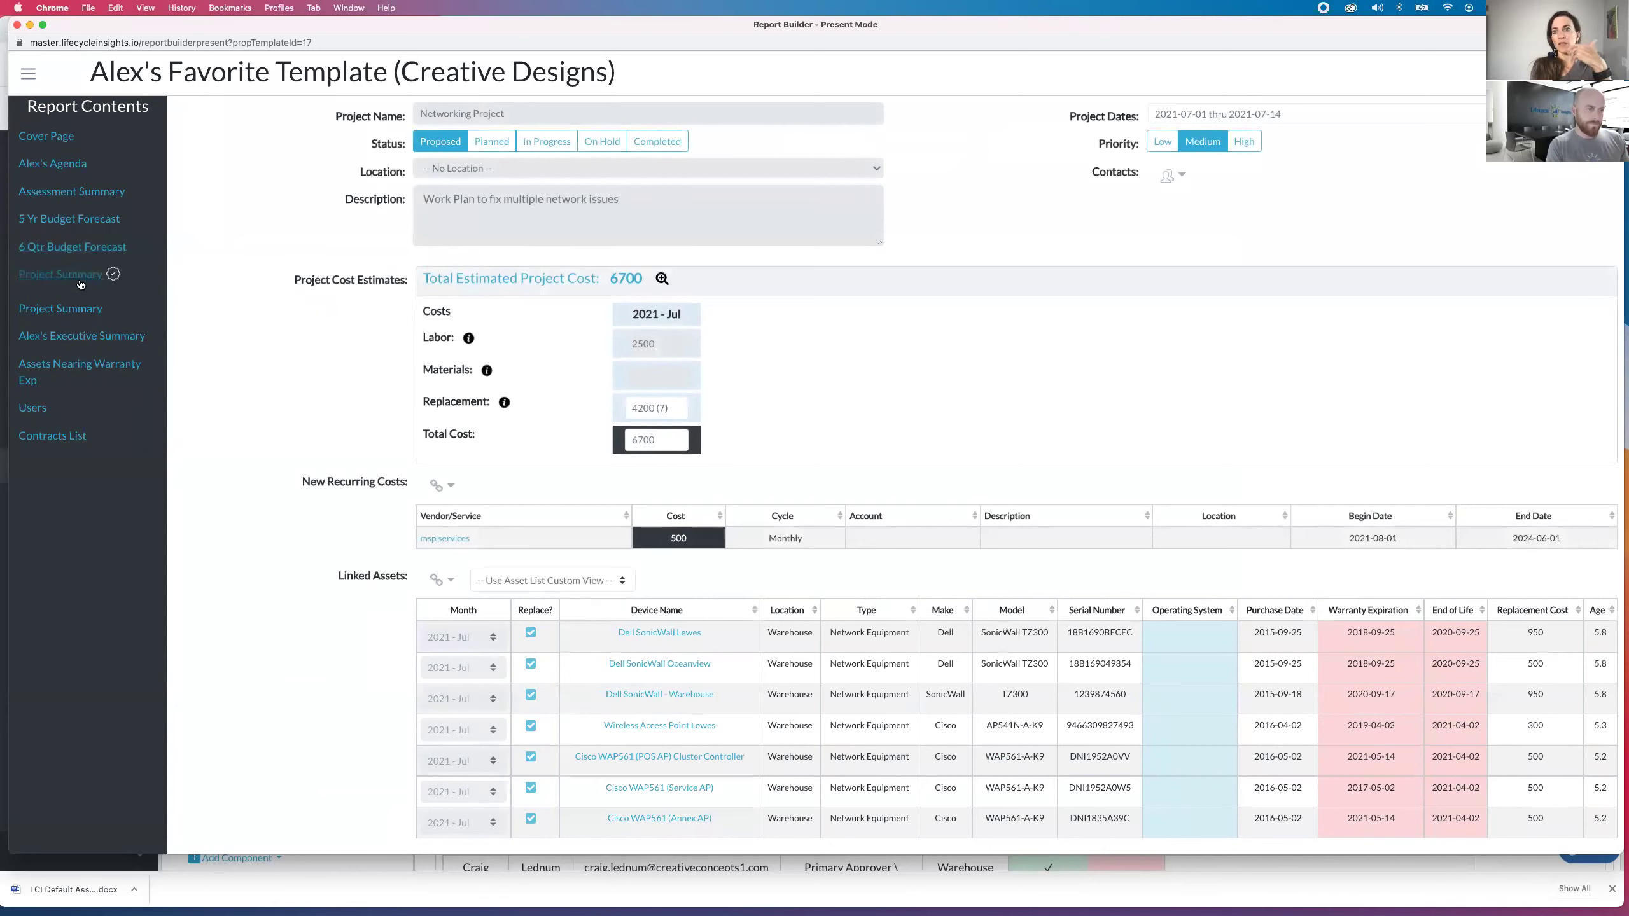
{"action": "scroll", "coordinate": [511, 401], "scroll_direction": "down", "scroll_amount": 5}
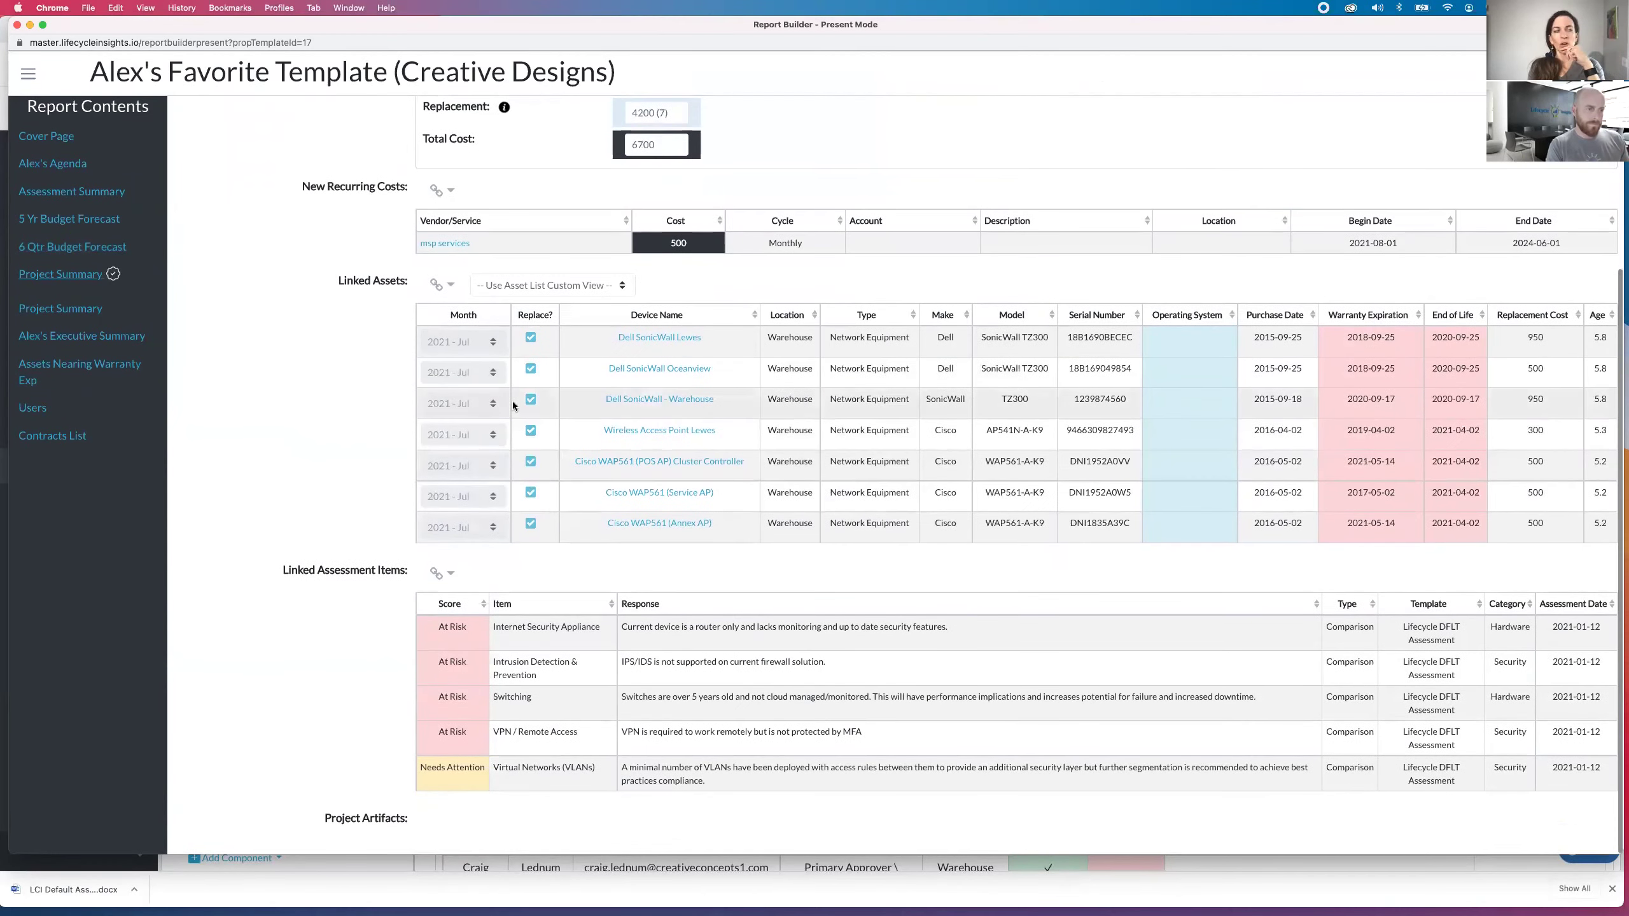
{"action": "scroll", "coordinate": [513, 404], "scroll_direction": "up", "scroll_amount": 5}
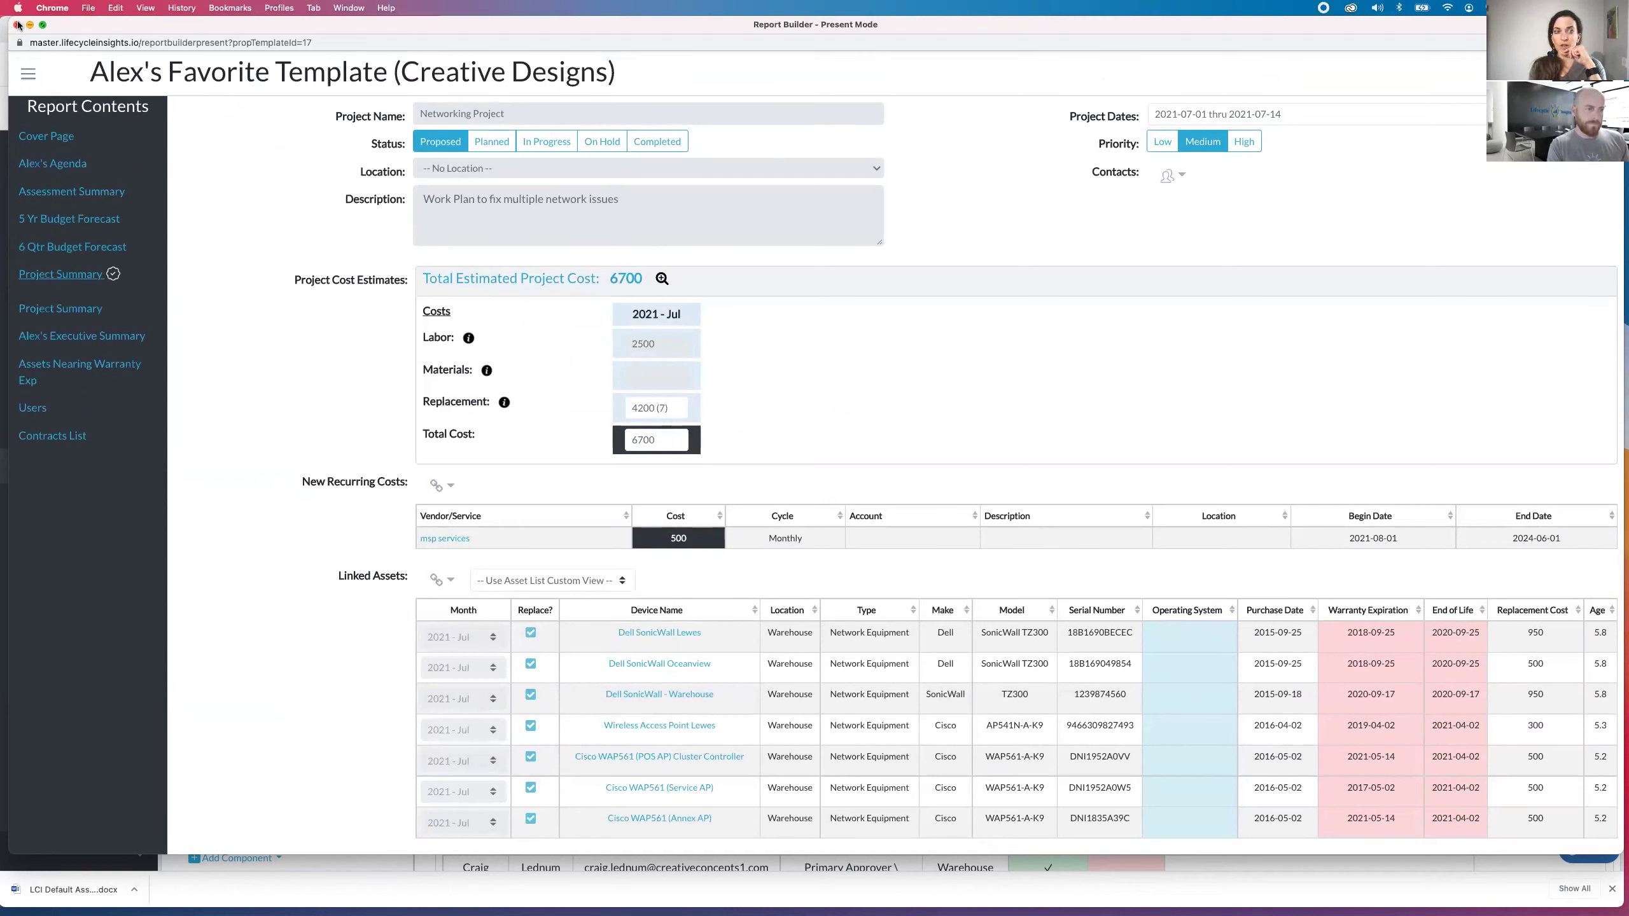
{"action": "left_click", "coordinate": [17, 25]}
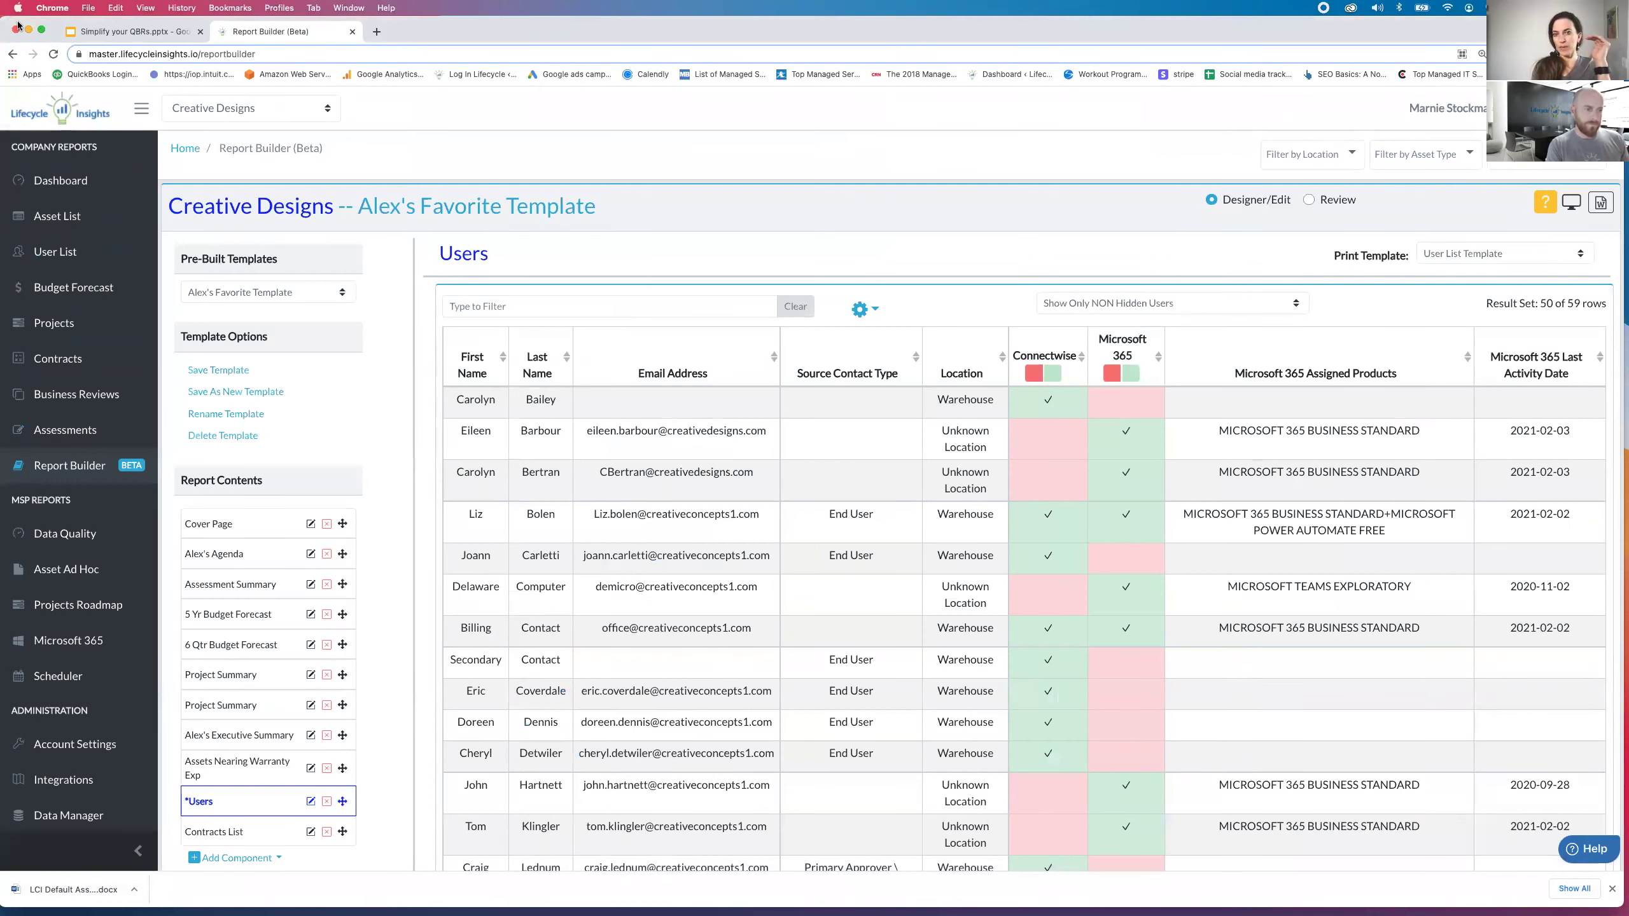
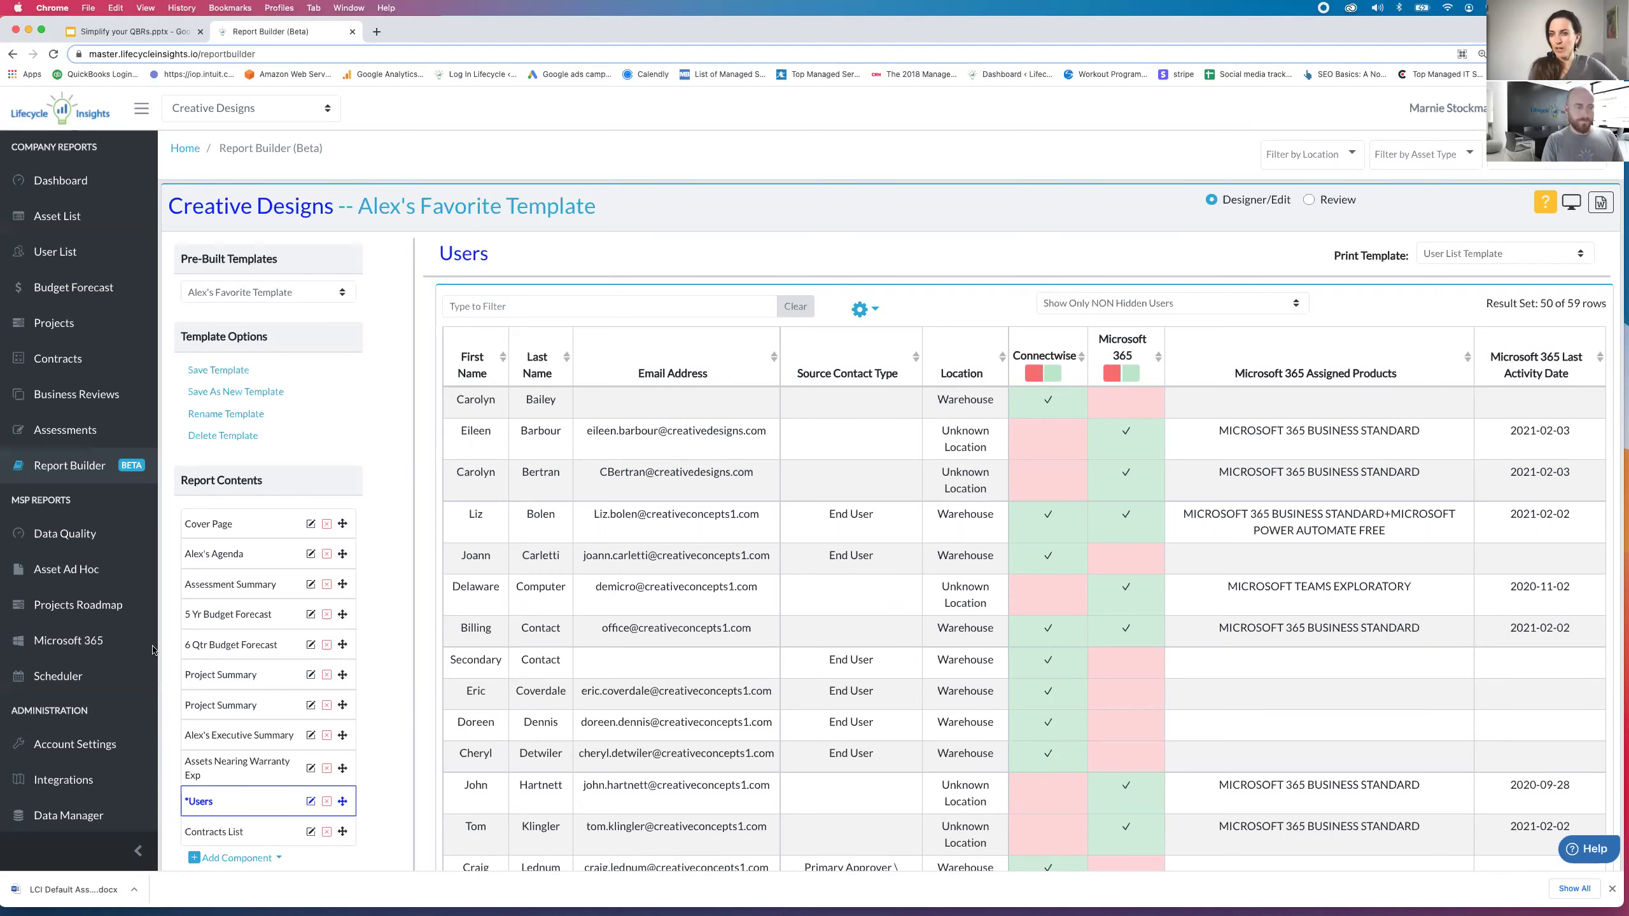
Open the business review Scheduler, filter it to the rows with one's own attendance, and clear the filter again.
{"action": "left_click", "coordinate": [54, 679]}
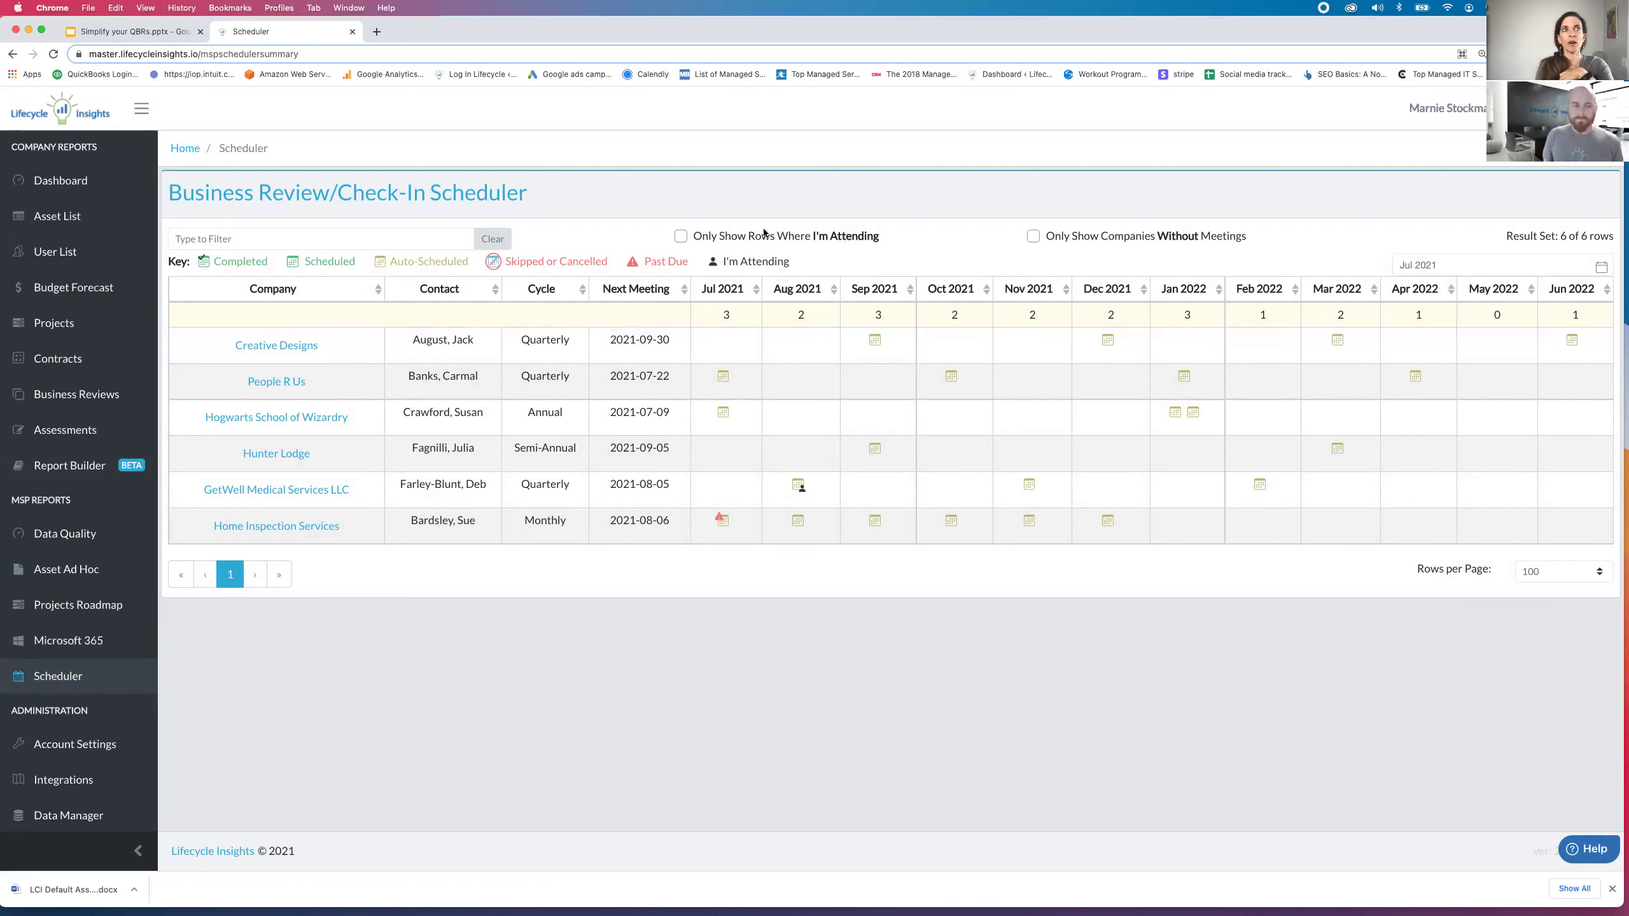
{"action": "left_click", "coordinate": [680, 236]}
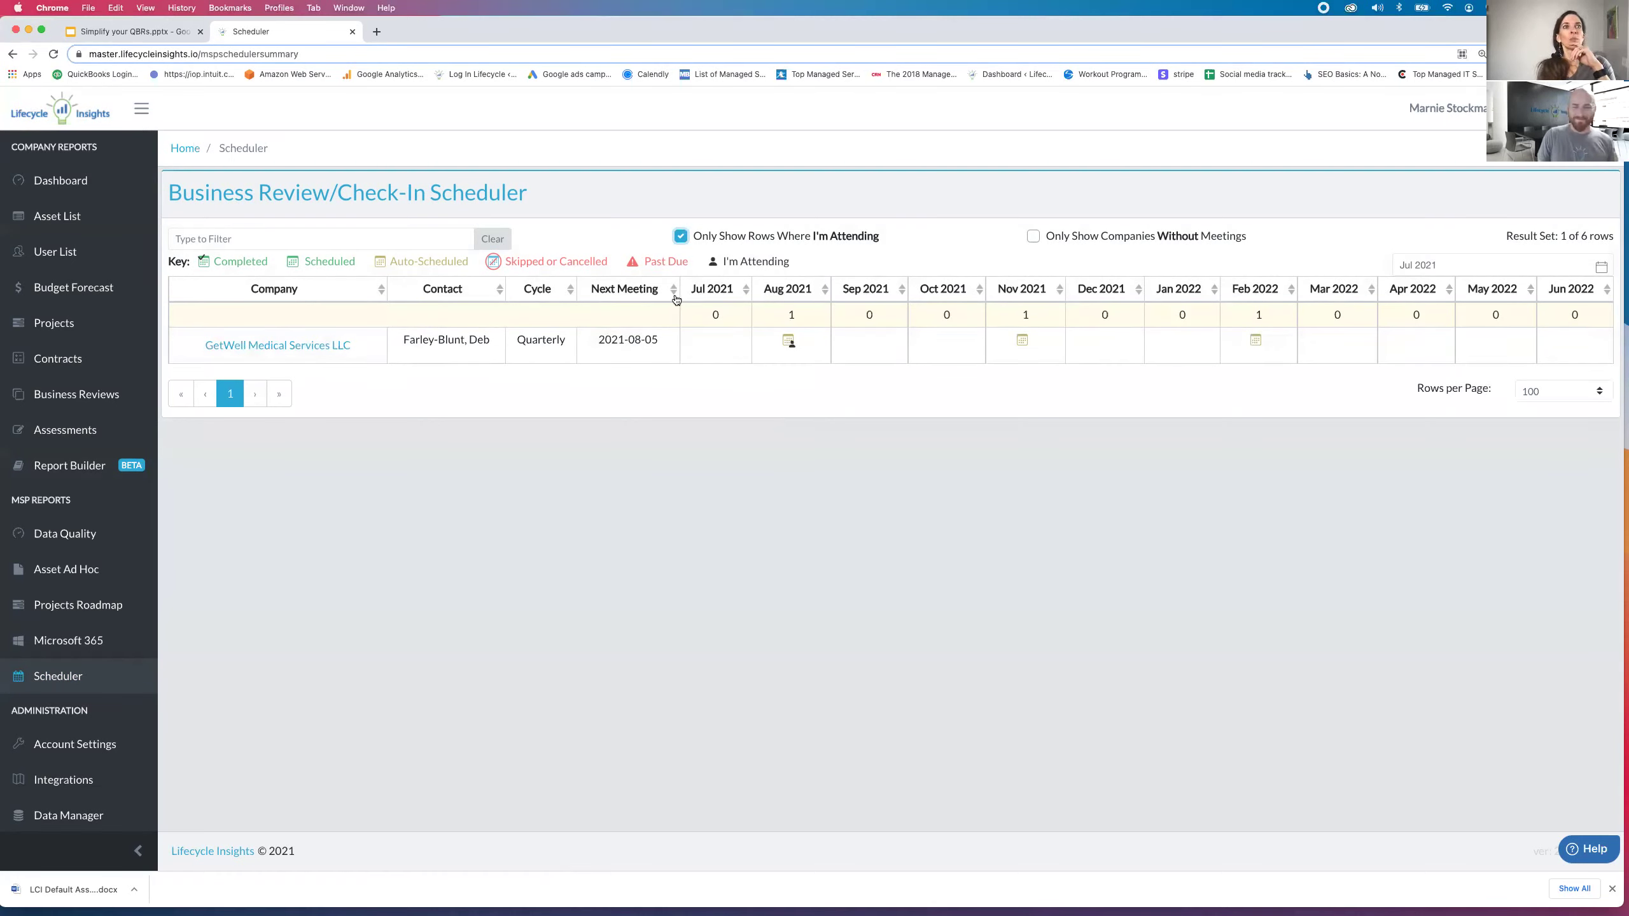
{"action": "left_click", "coordinate": [681, 238]}
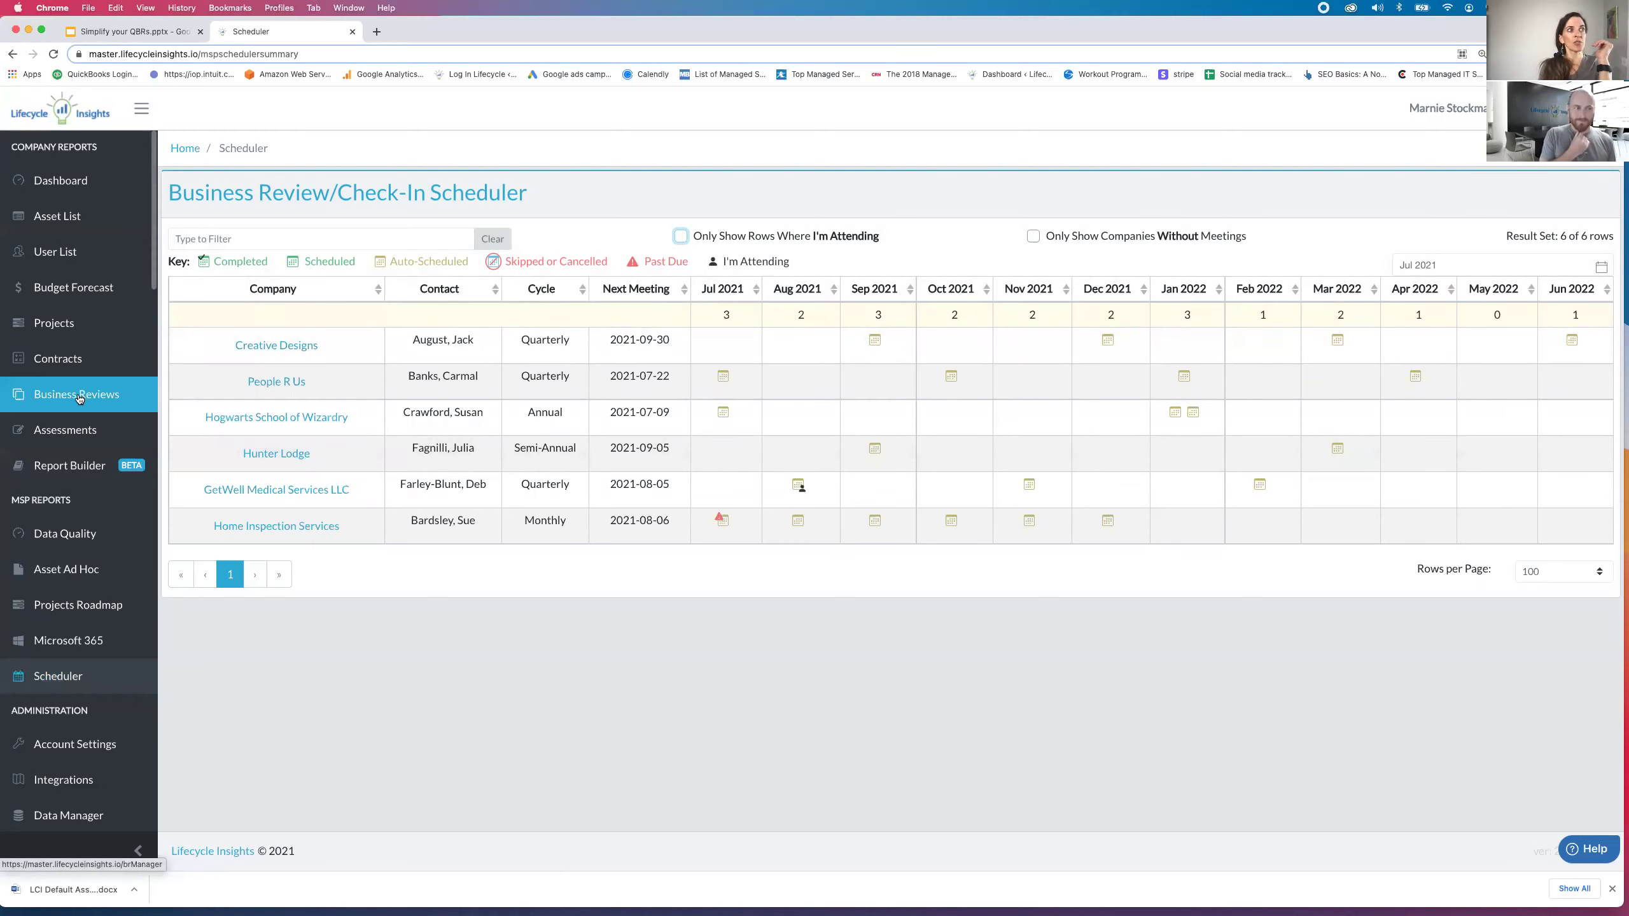
Open Creative Designs' business review meetings and examine the QBR cycle choices in the schedule settings without changing them.
{"action": "left_click", "coordinate": [280, 346]}
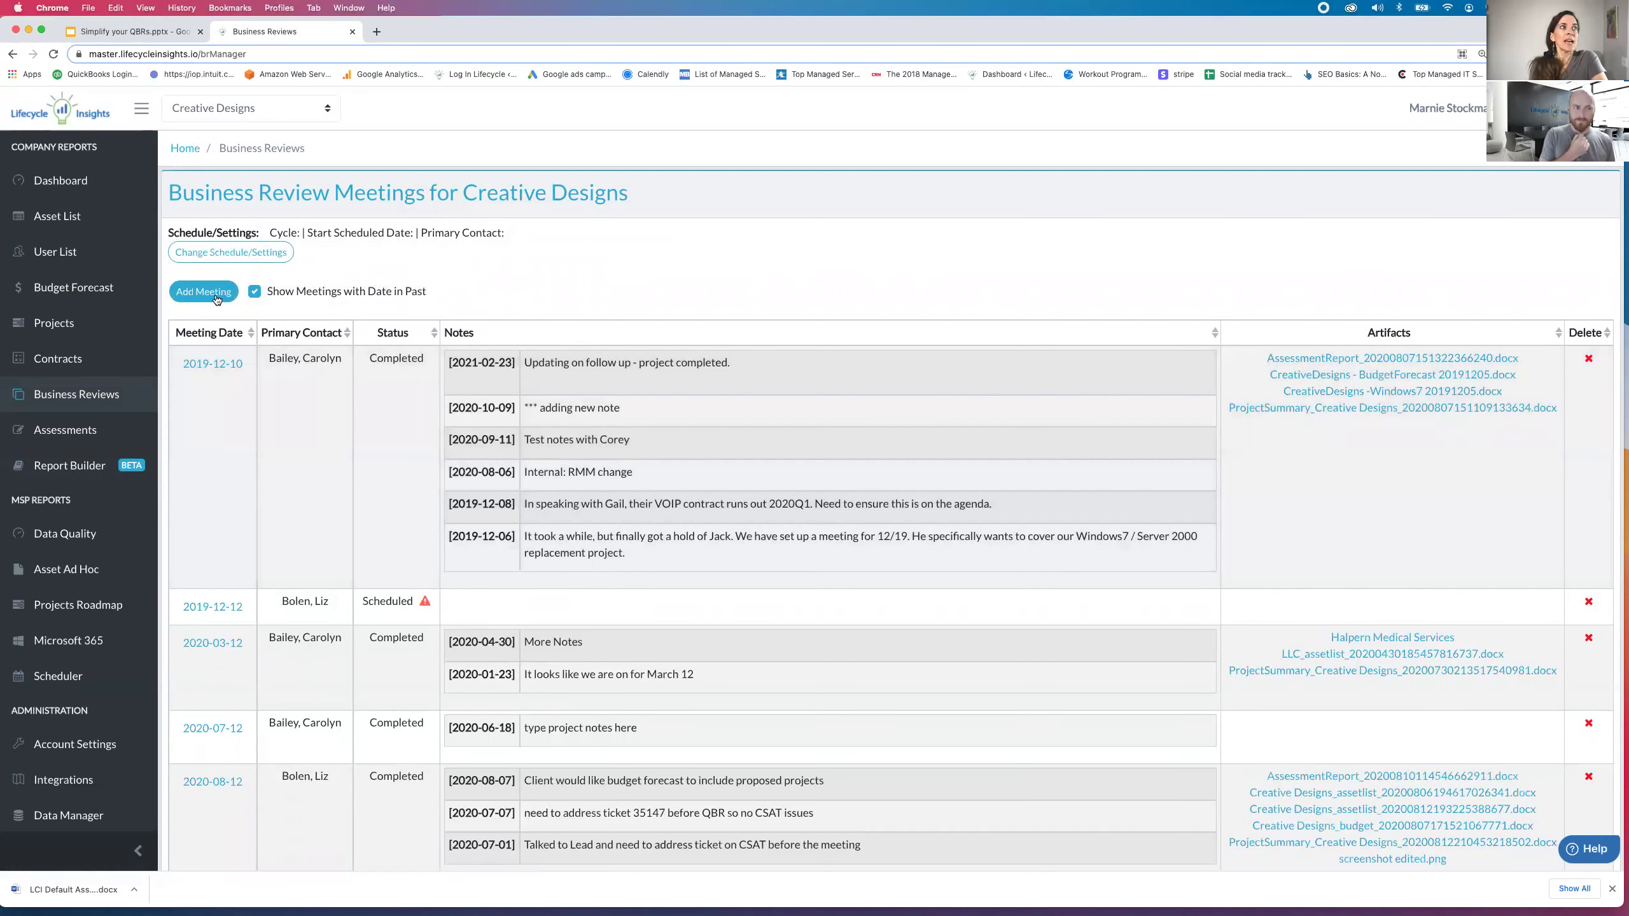
{"action": "left_click", "coordinate": [230, 252]}
{"action": "left_click", "coordinate": [826, 179]}
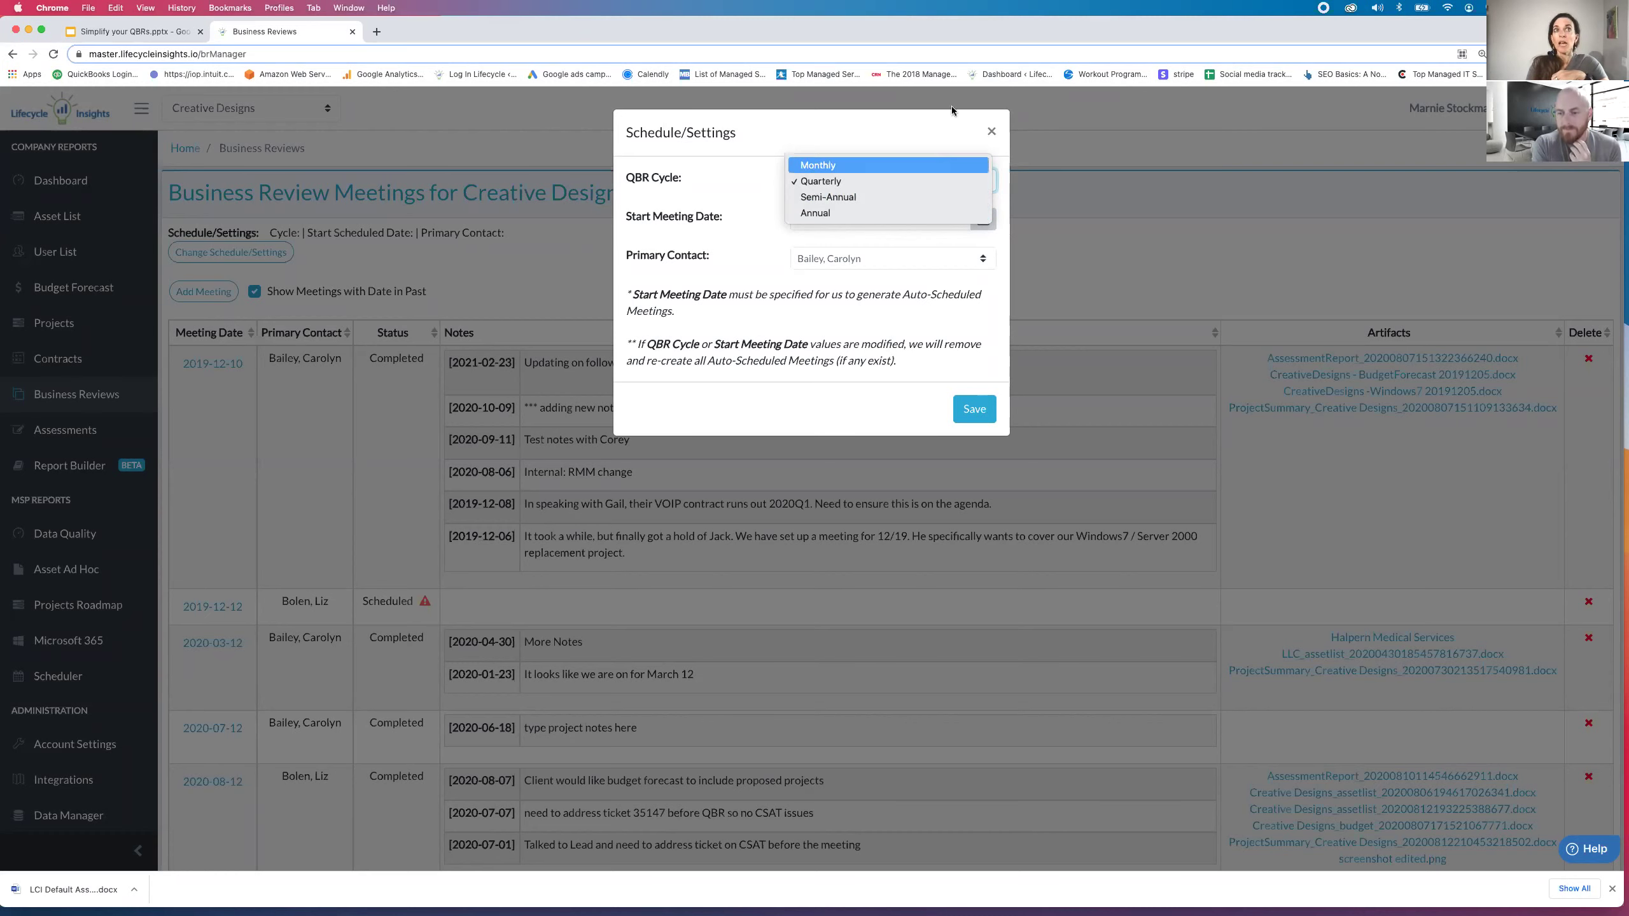
{"action": "left_click", "coordinate": [991, 132]}
{"action": "left_click", "coordinate": [990, 131]}
Return to the Scheduler and set its starting month to January 2021.
{"action": "left_click", "coordinate": [58, 676]}
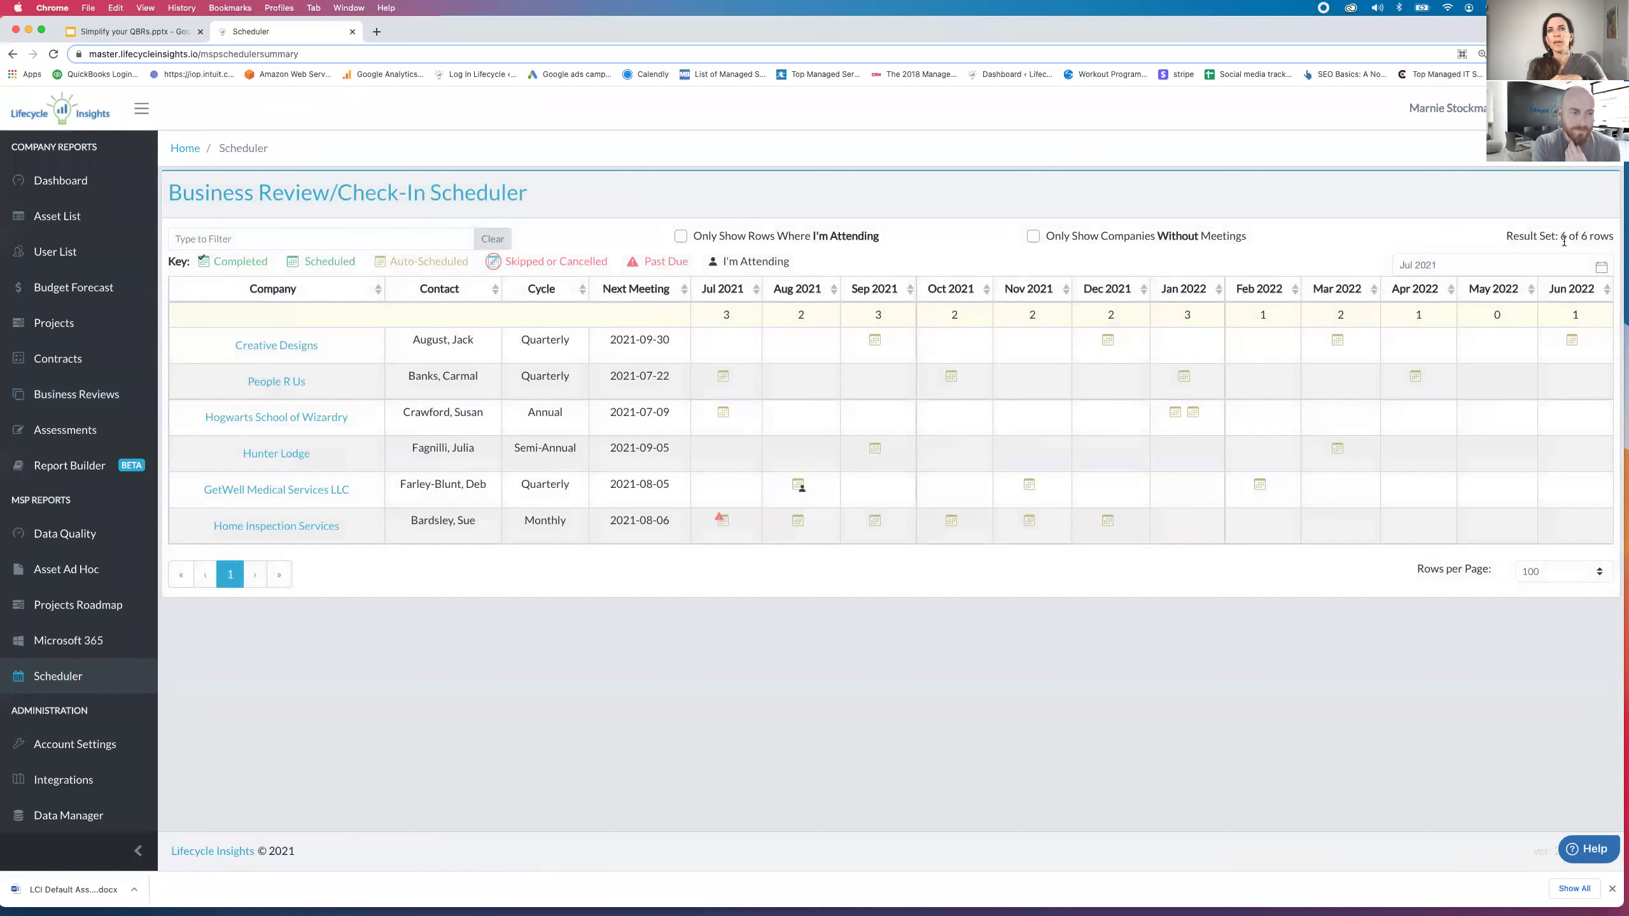
{"action": "left_click", "coordinate": [1601, 267]}
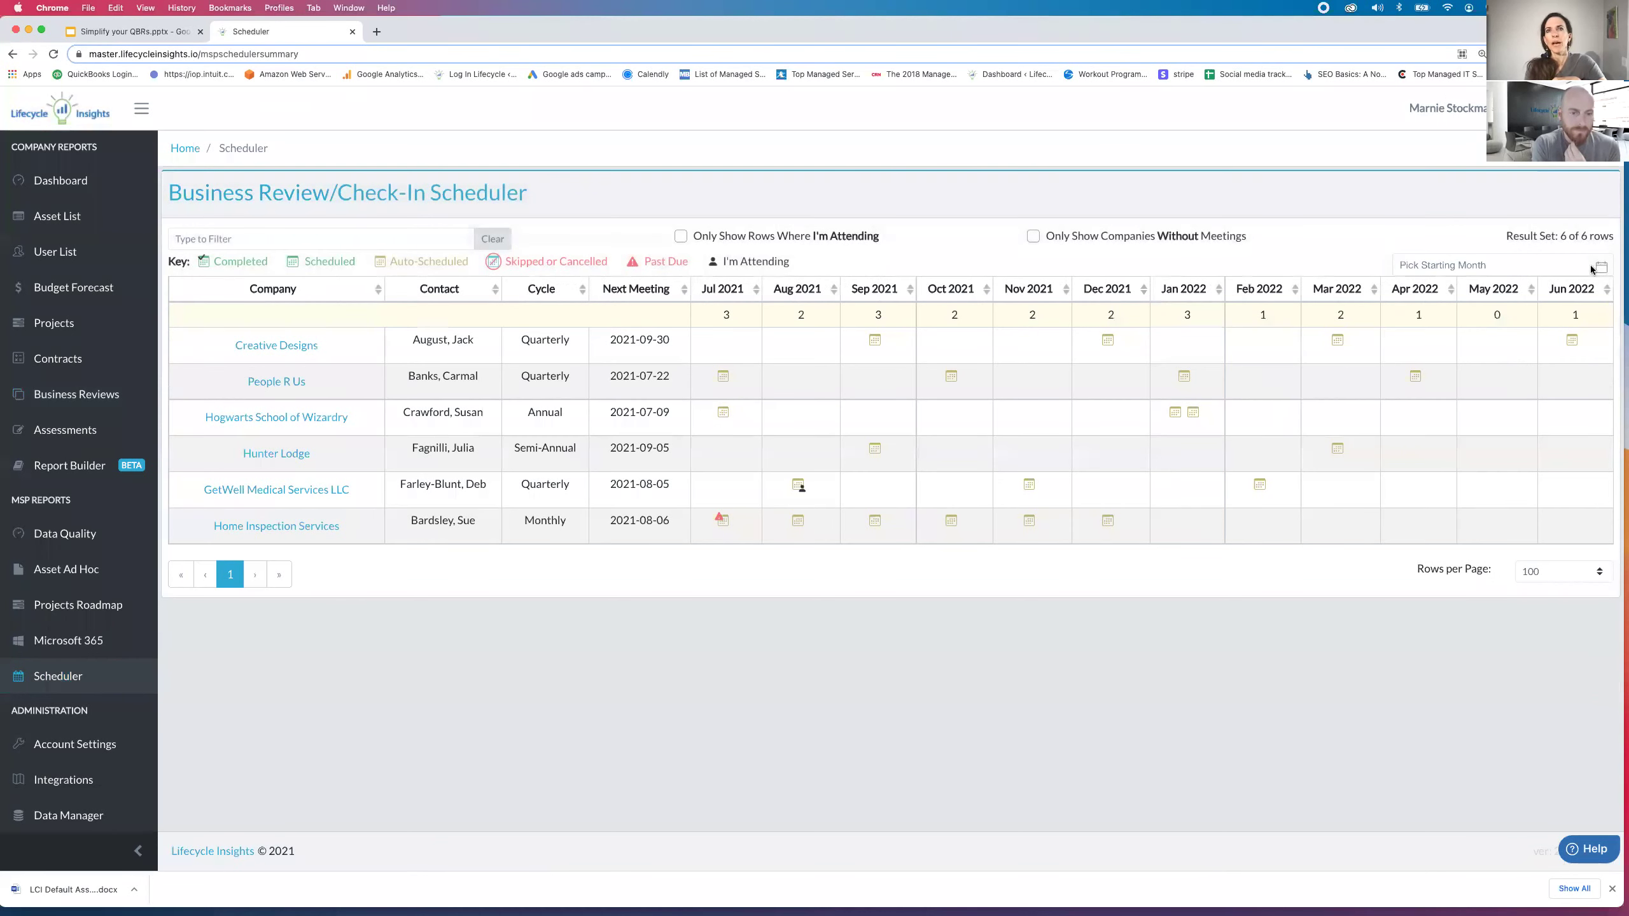
{"action": "left_click", "coordinate": [1601, 266]}
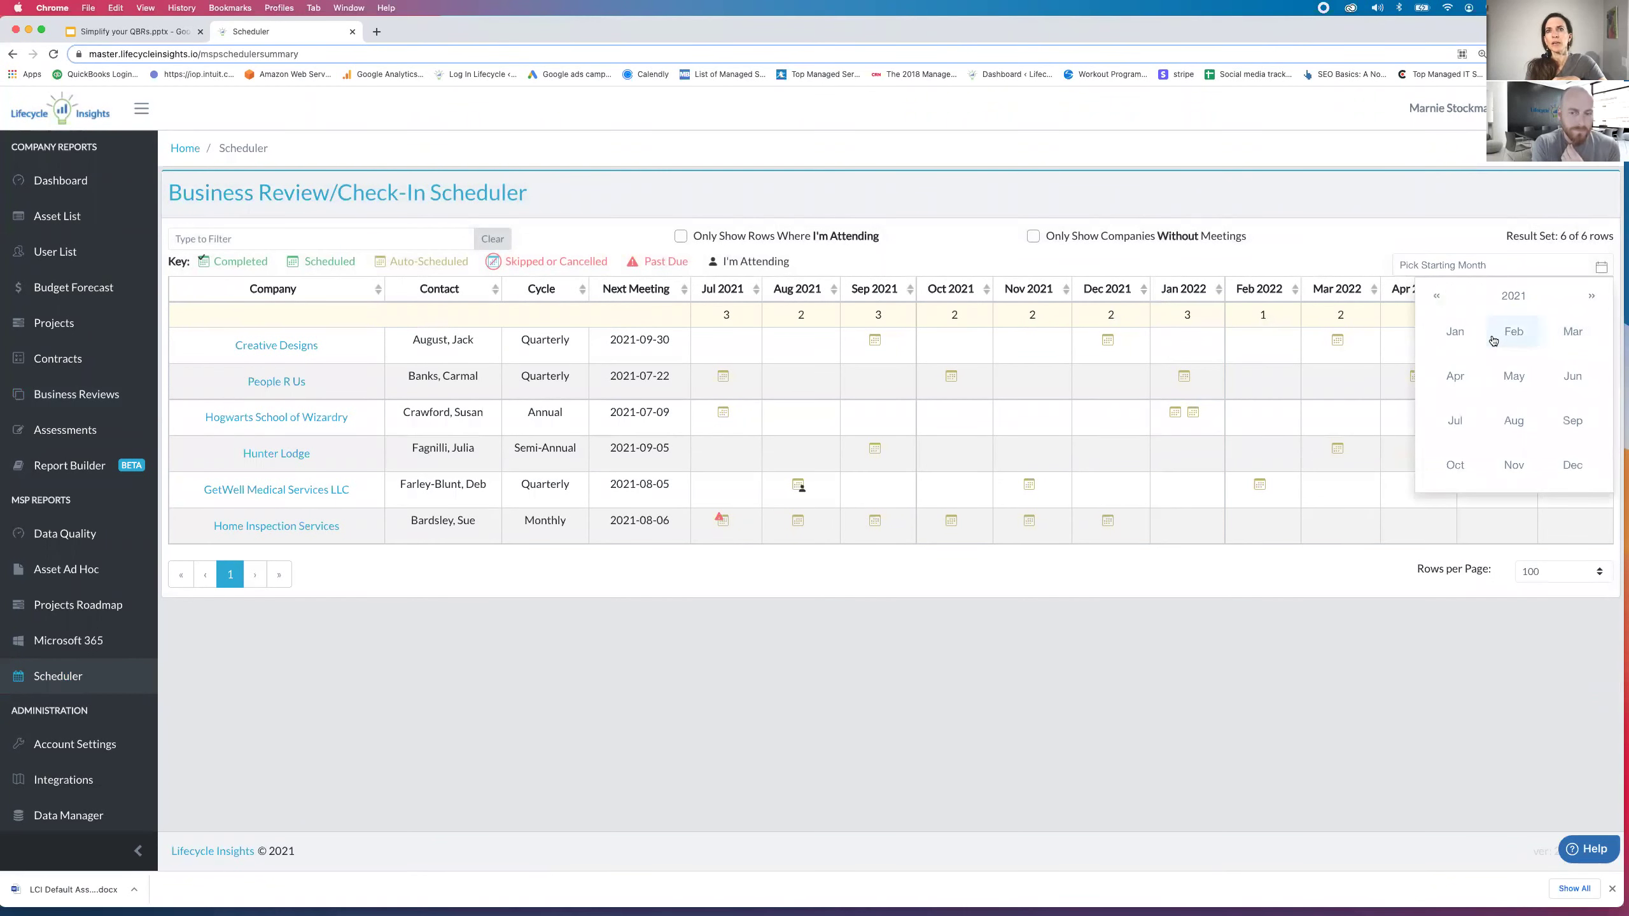
{"action": "left_click", "coordinate": [1455, 331]}
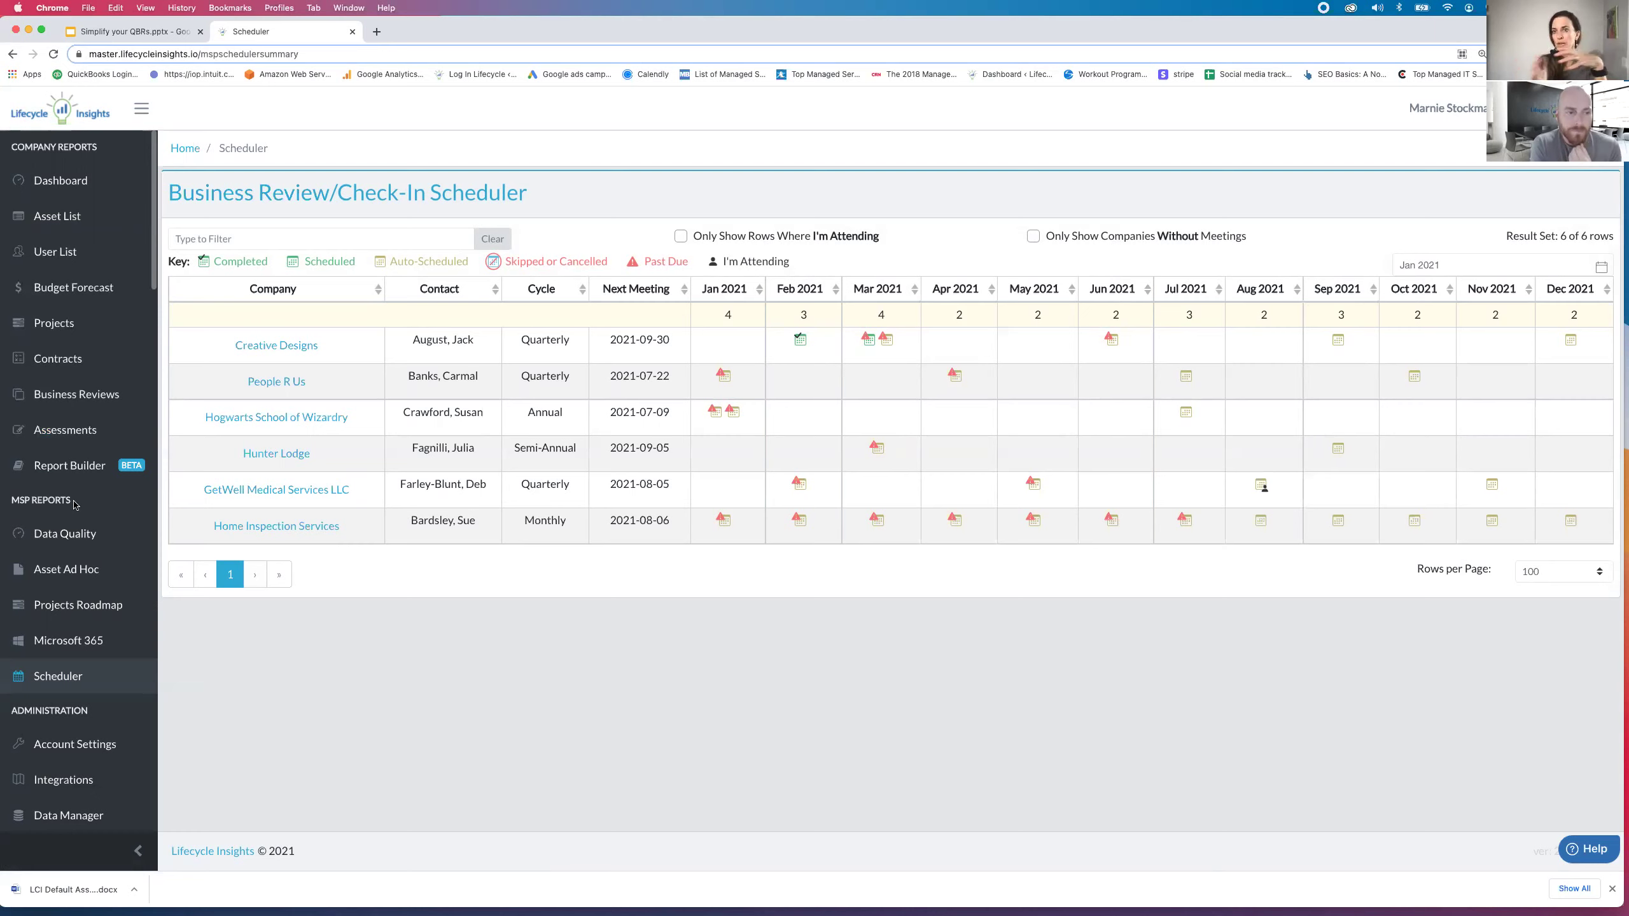
View the MSP data quality scores, and generate an ad hoc asset report filtered to the make Sophos.
{"action": "left_click", "coordinate": [69, 534]}
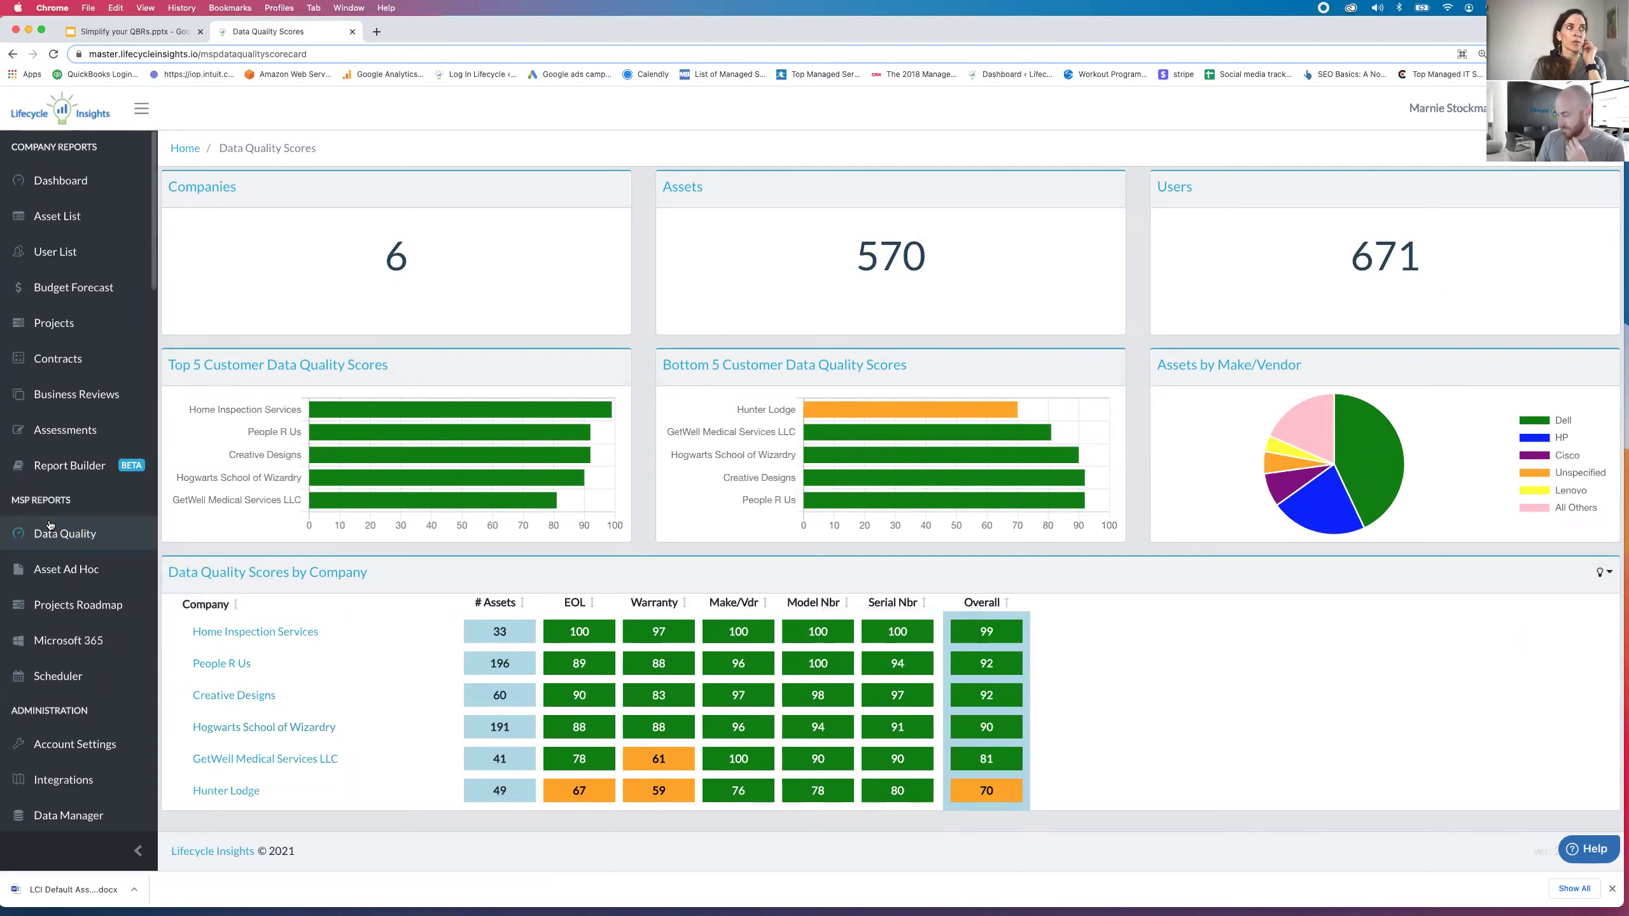
{"action": "left_click", "coordinate": [57, 570]}
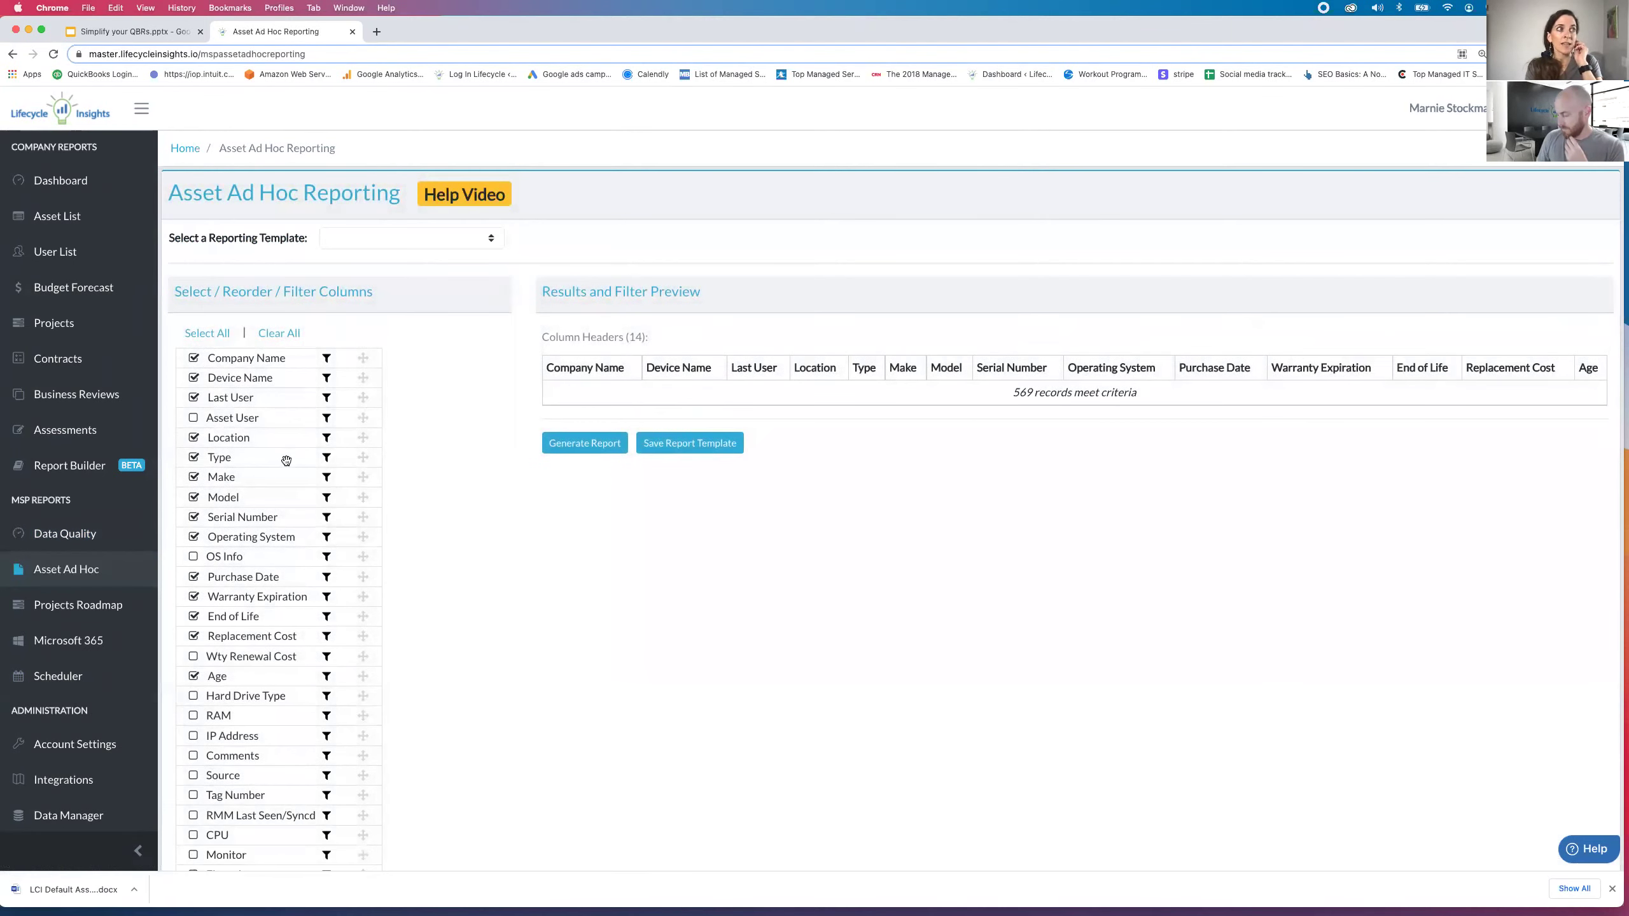
{"action": "left_click", "coordinate": [326, 498]}
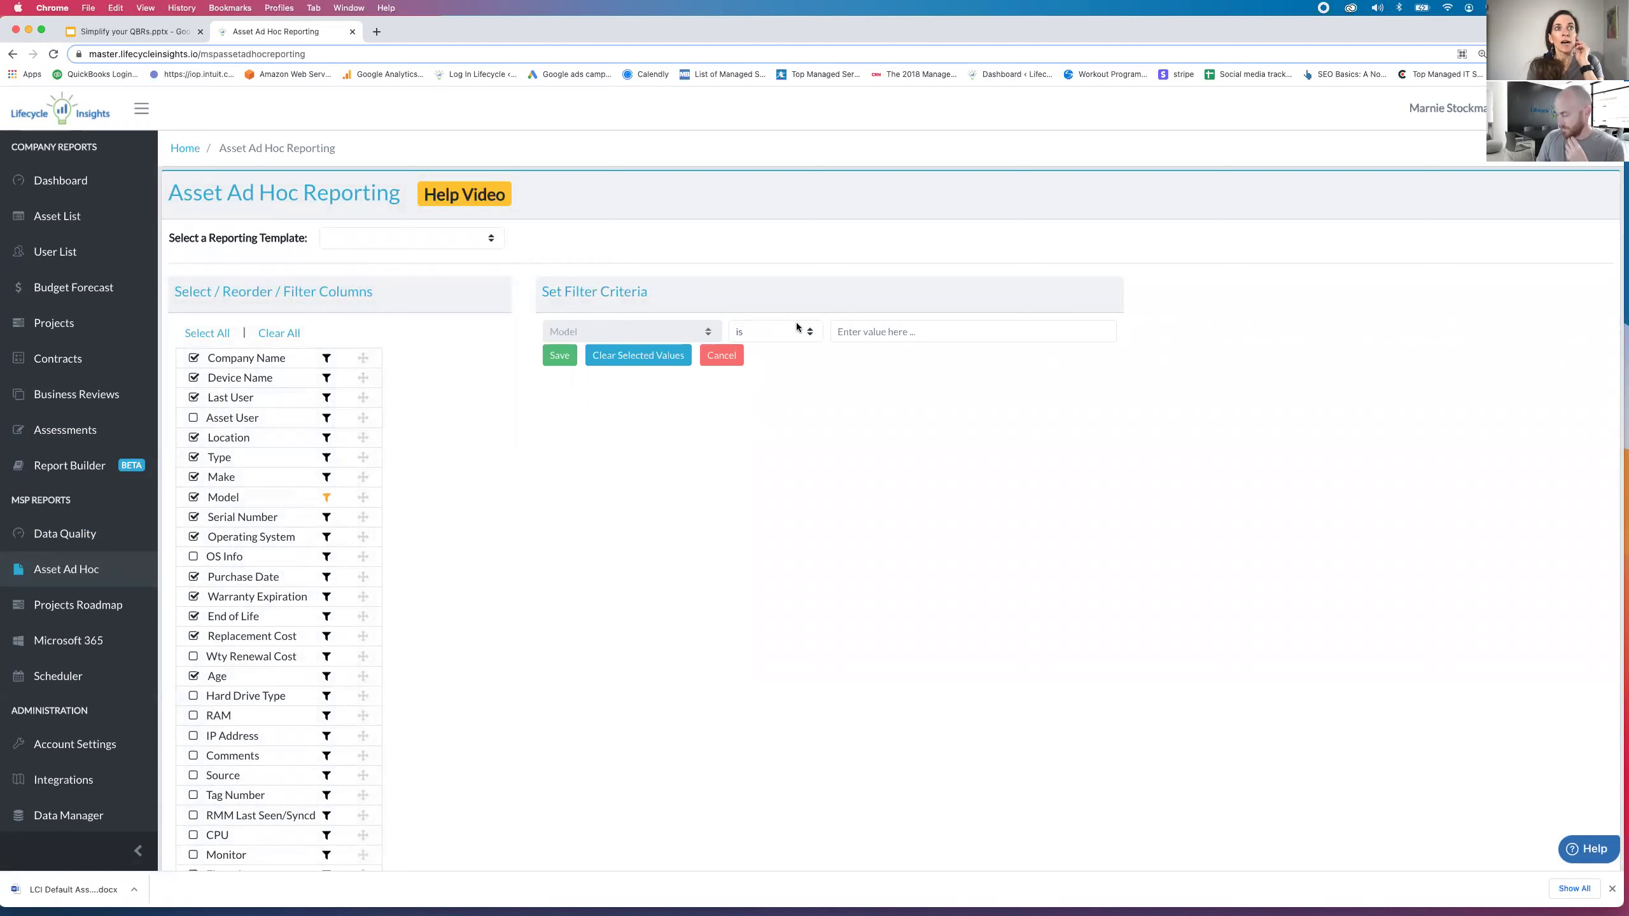
{"action": "left_click", "coordinate": [327, 477]}
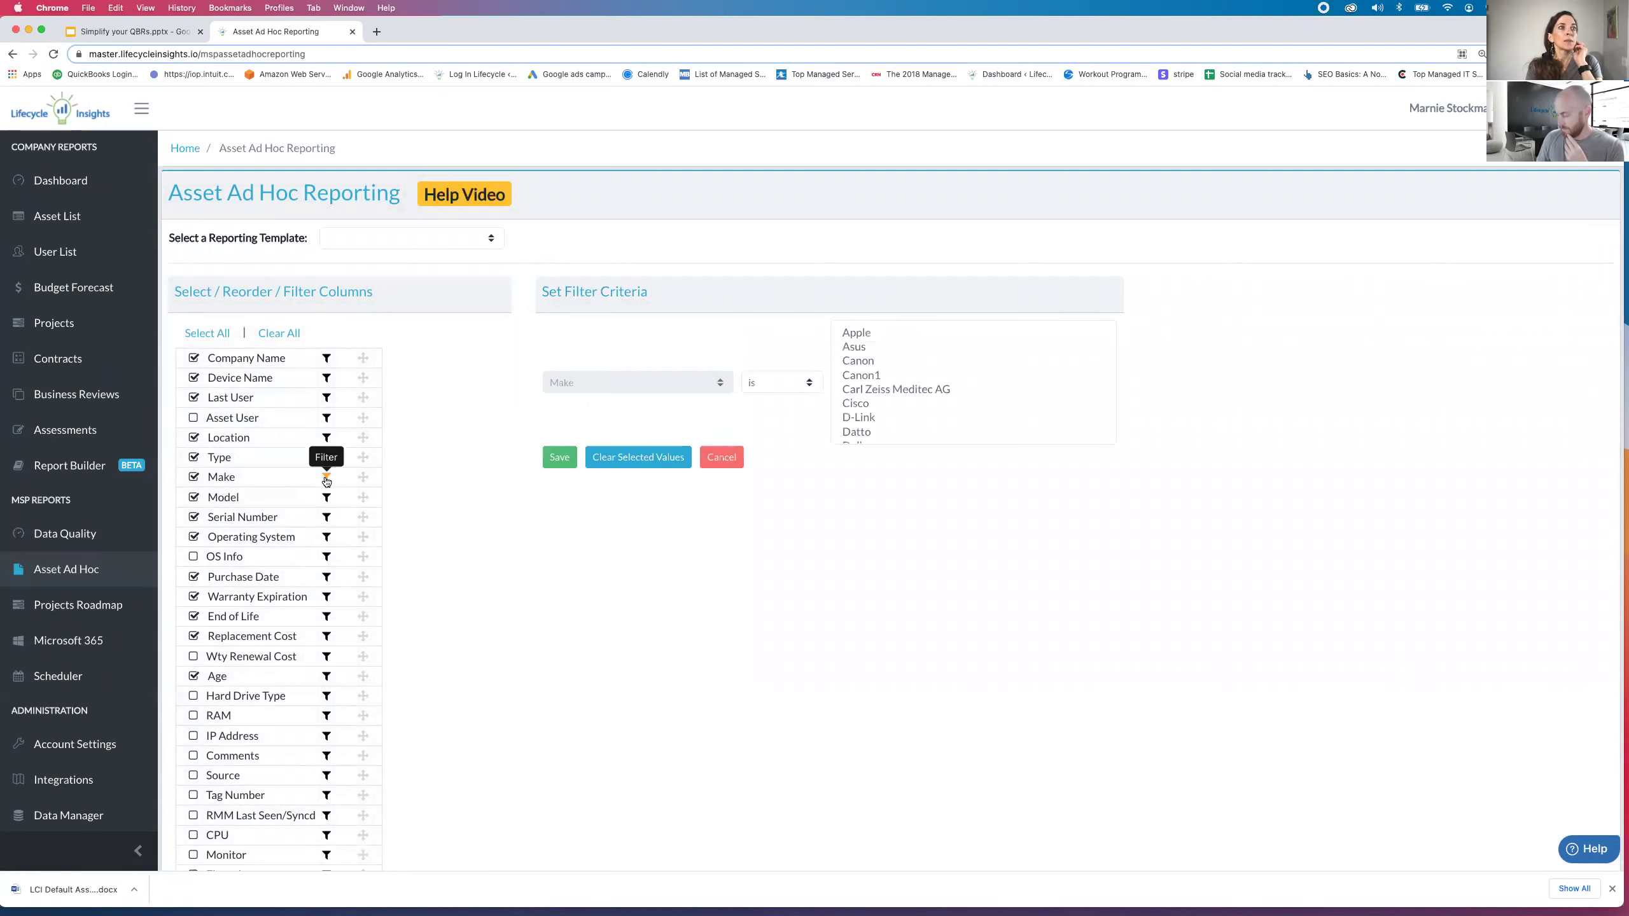
{"action": "scroll", "coordinate": [914, 385], "scroll_direction": "down", "scroll_amount": 10}
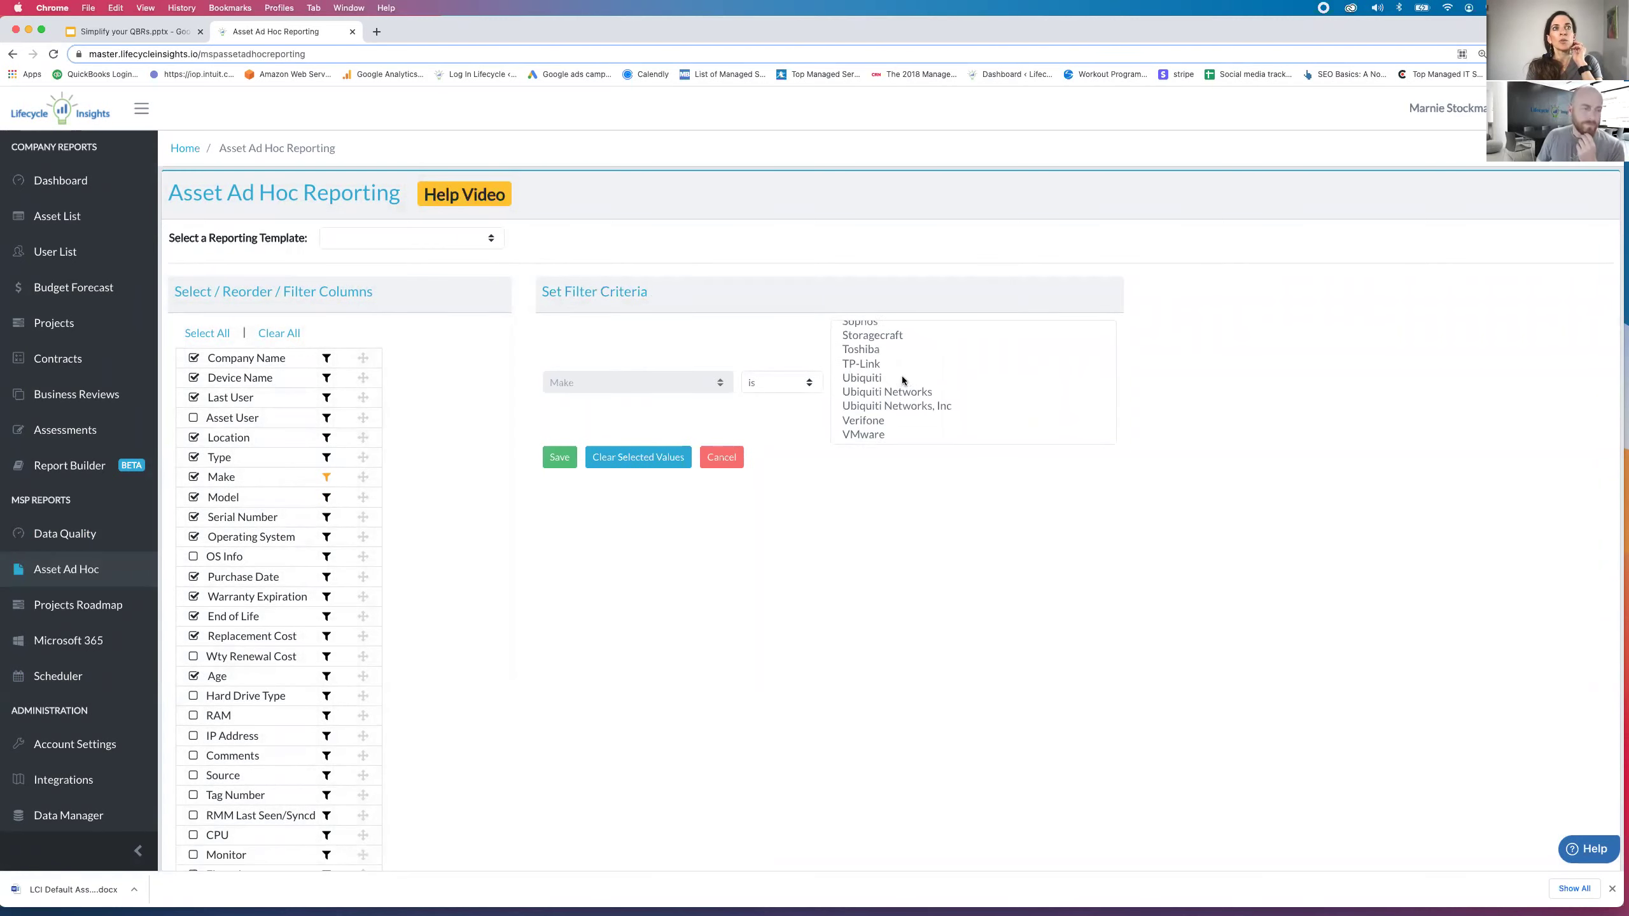
{"action": "left_click", "coordinate": [867, 372]}
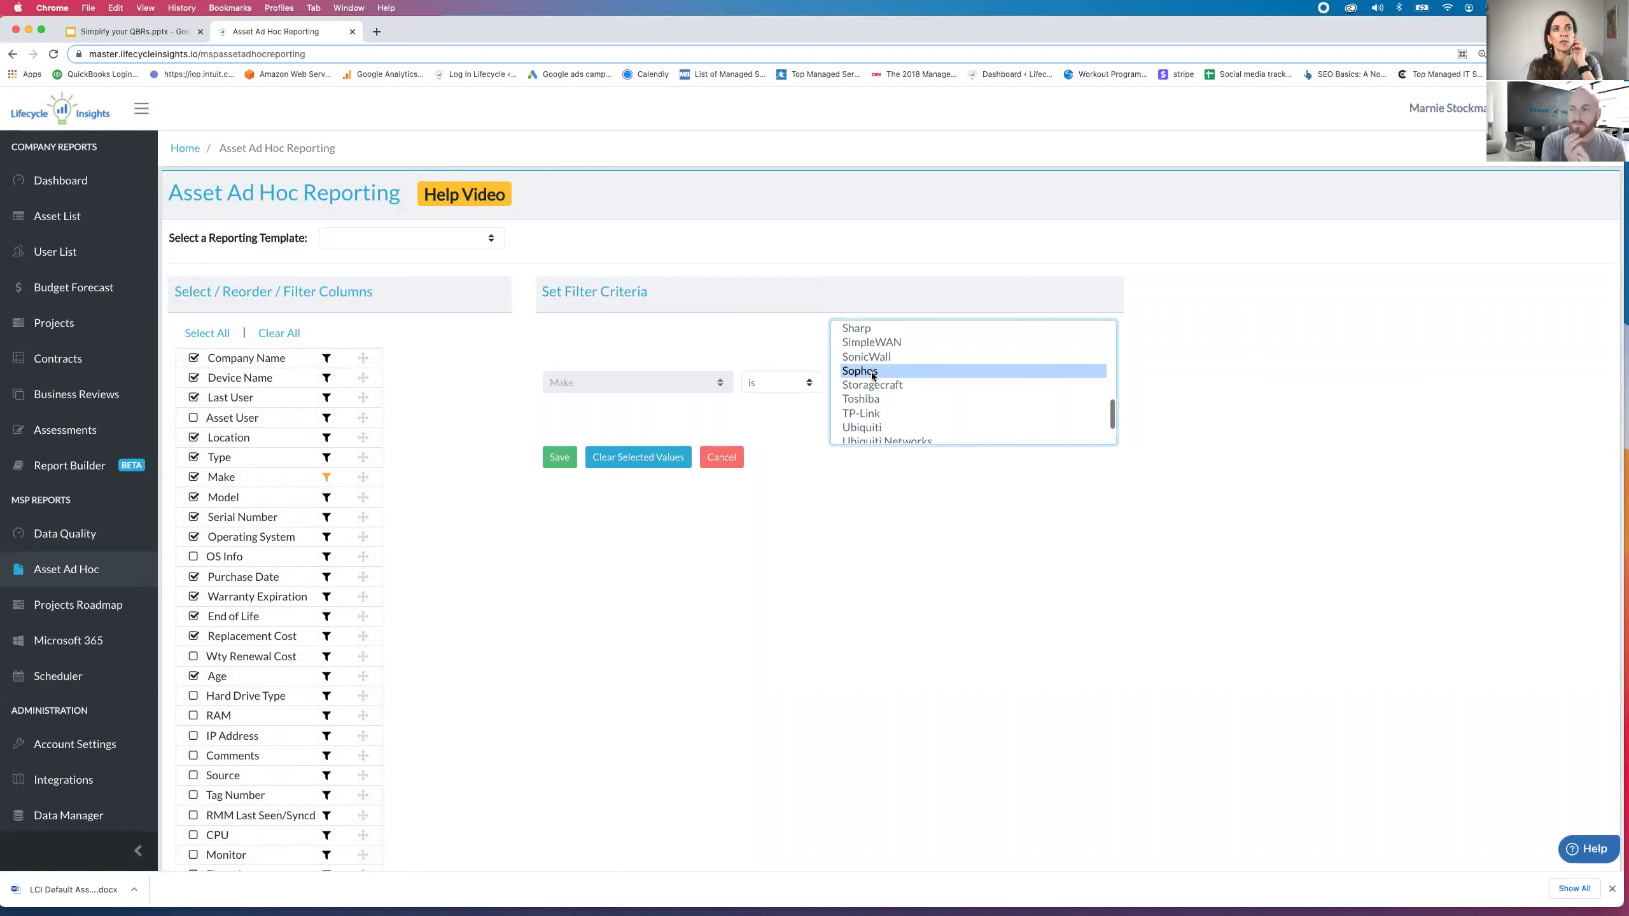
{"action": "left_click", "coordinate": [558, 457]}
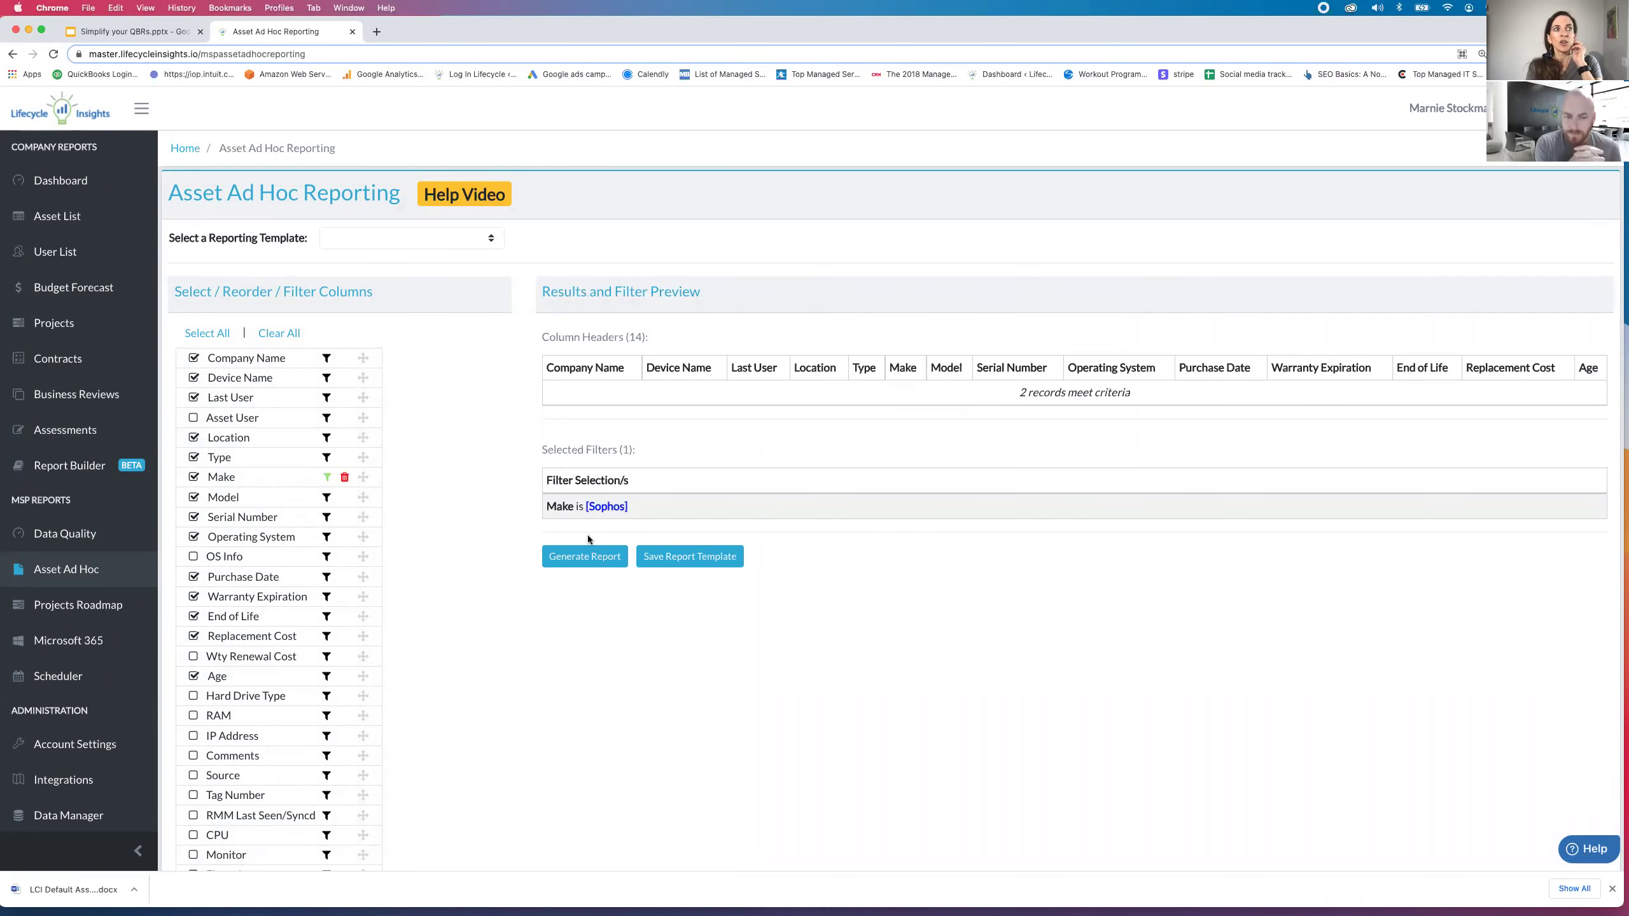
{"action": "left_click", "coordinate": [592, 557]}
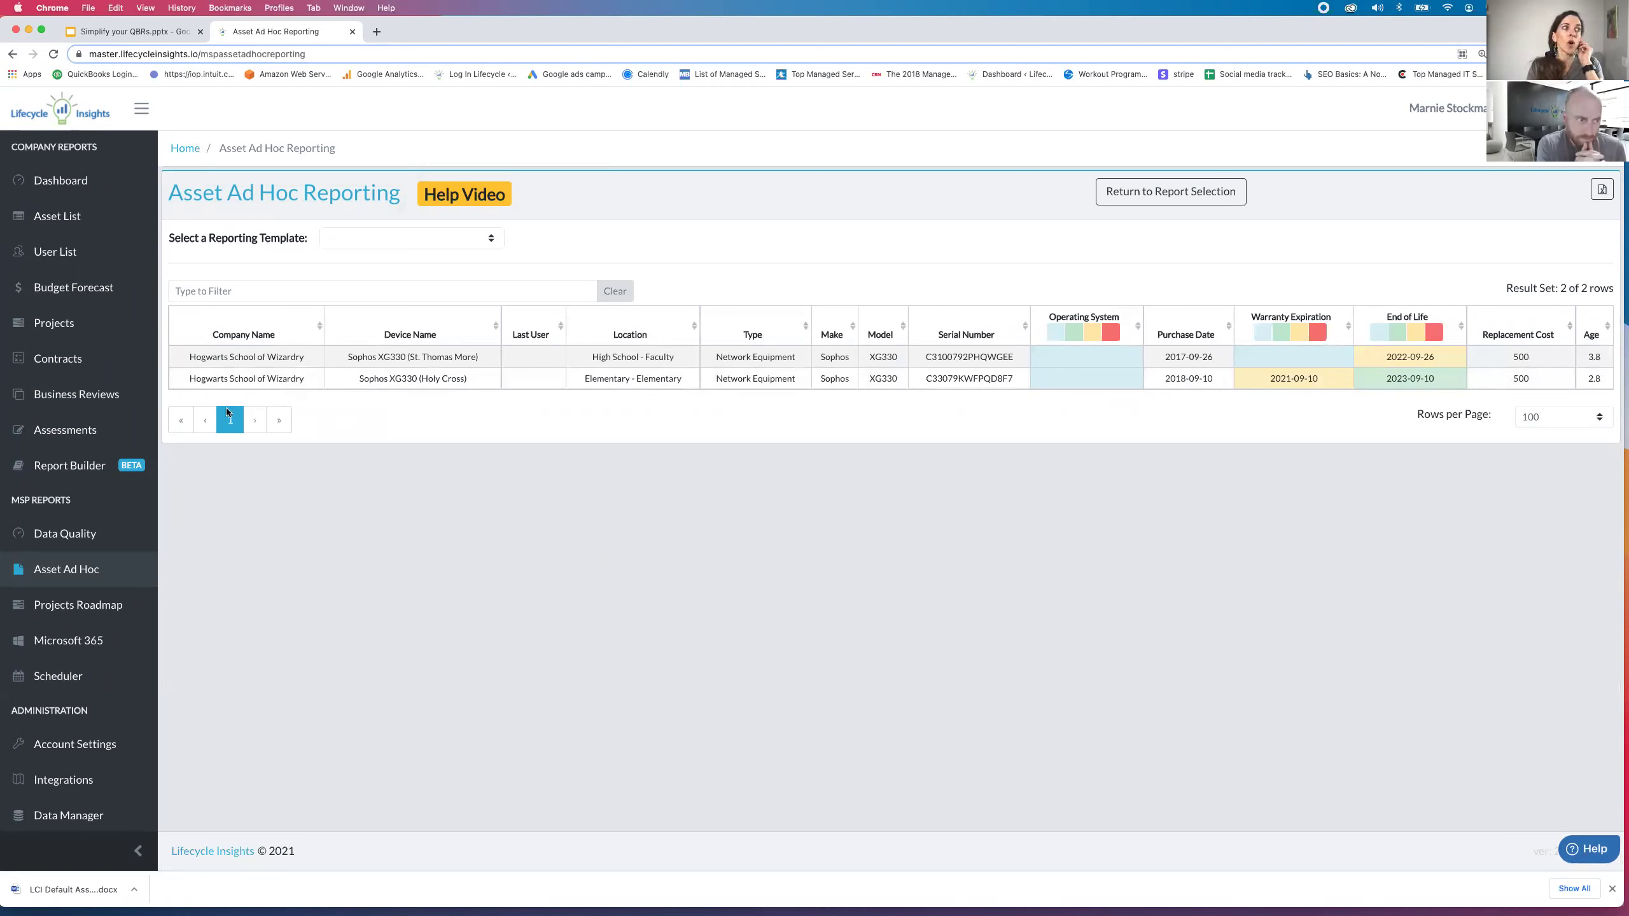
Review the all-company projects roadmap, the Microsoft 365 summary report and the business review Scheduler.
{"action": "left_click", "coordinate": [79, 607]}
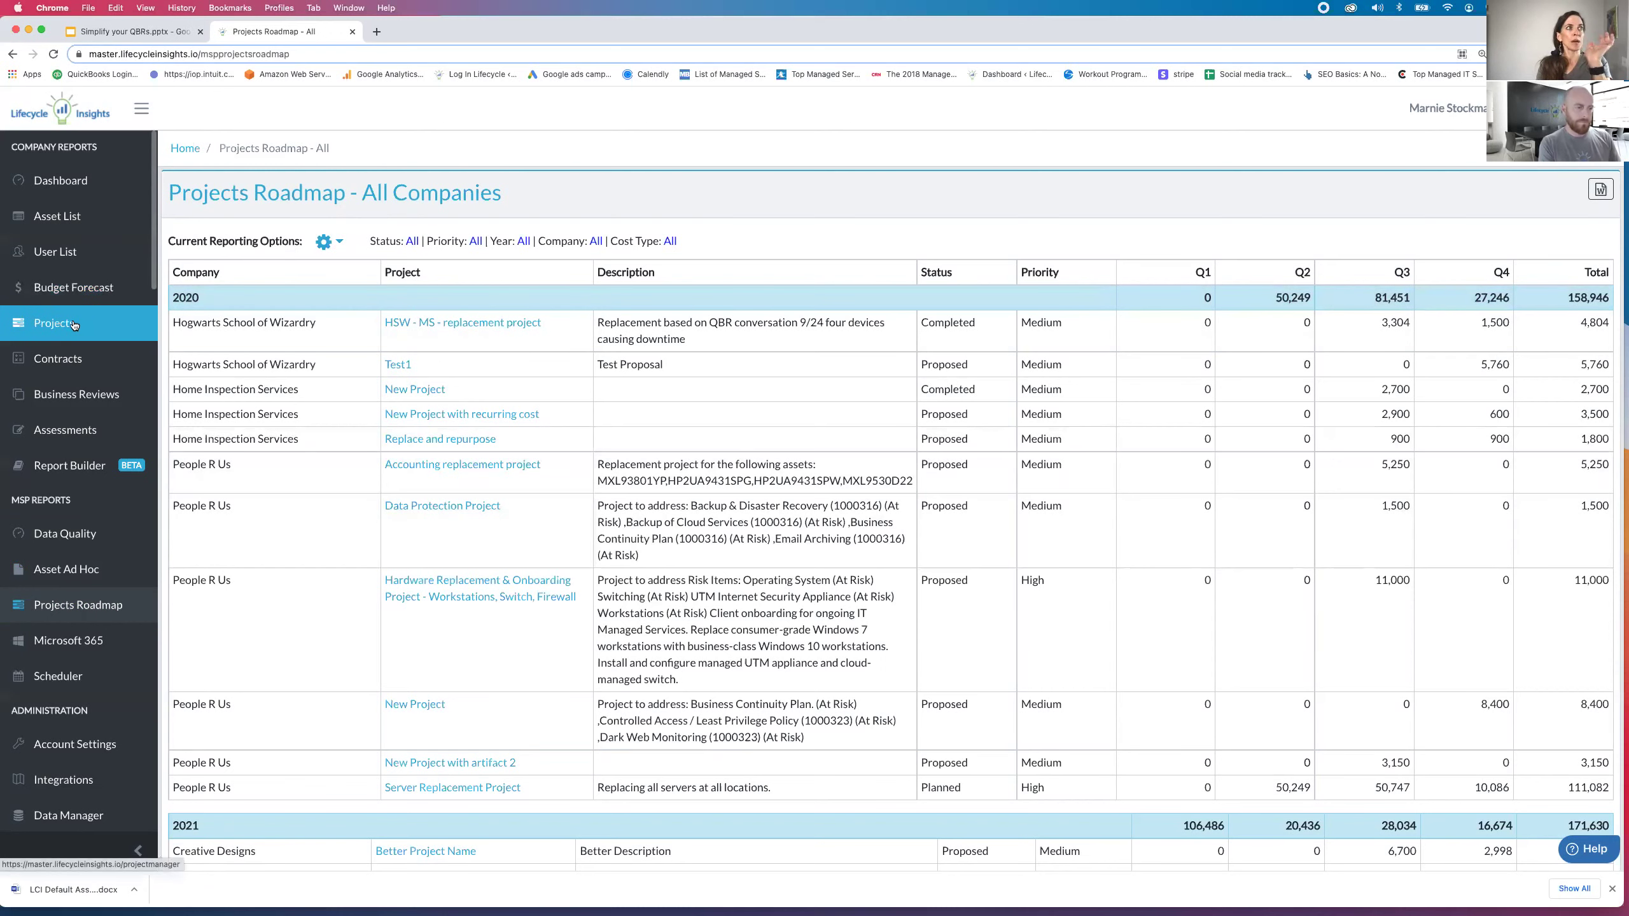
{"action": "left_click", "coordinate": [82, 639]}
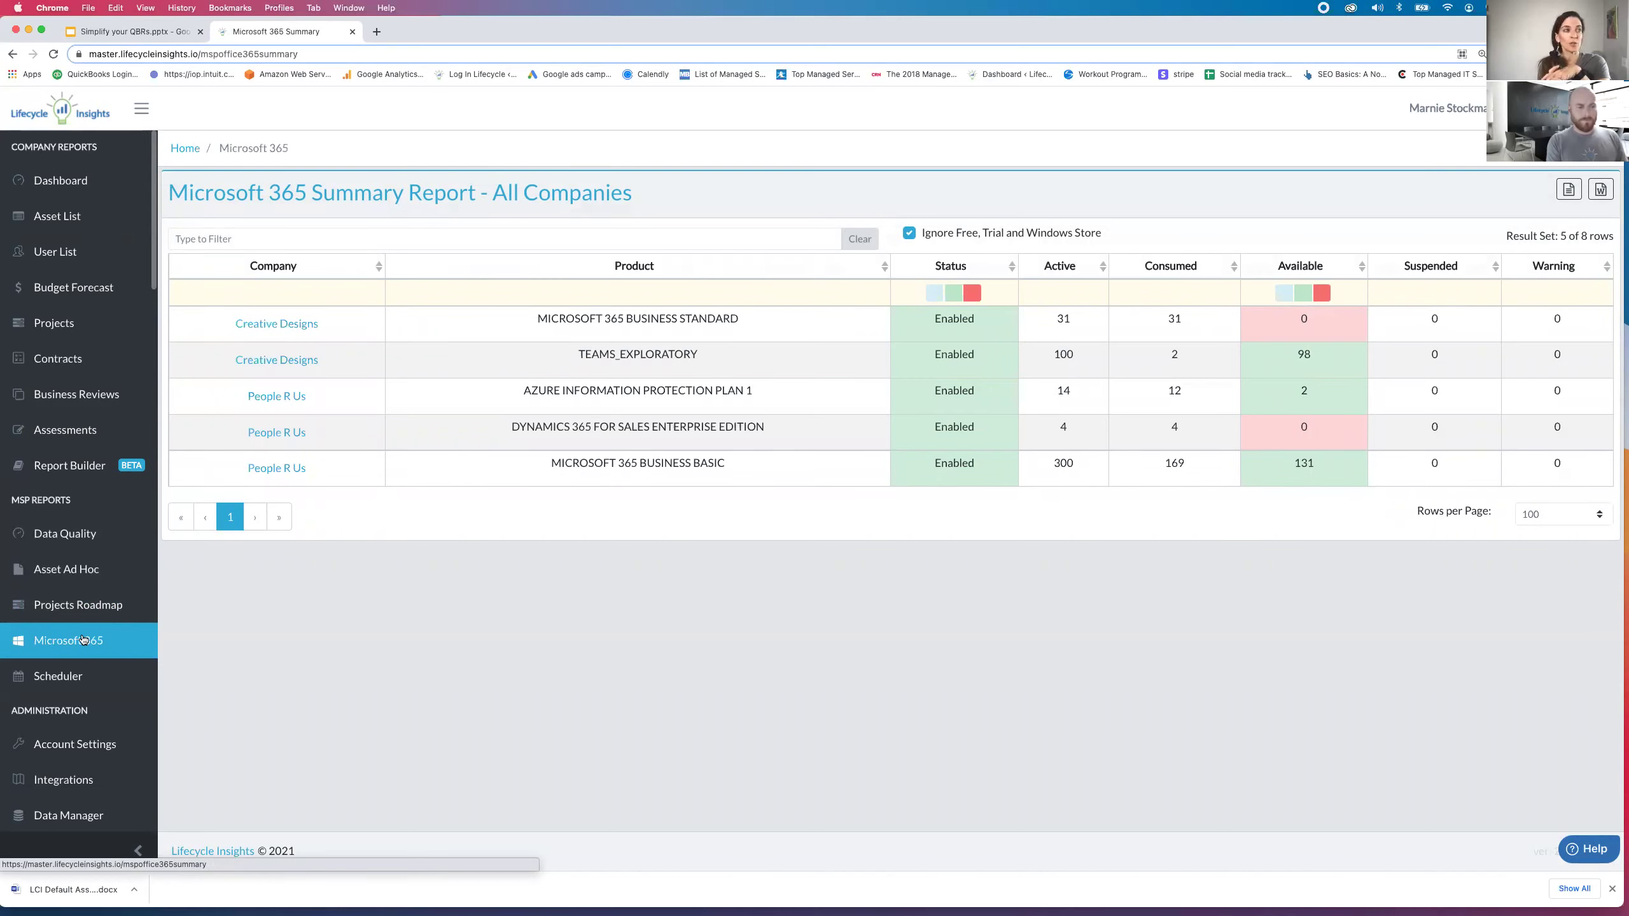
{"action": "left_click", "coordinate": [69, 676]}
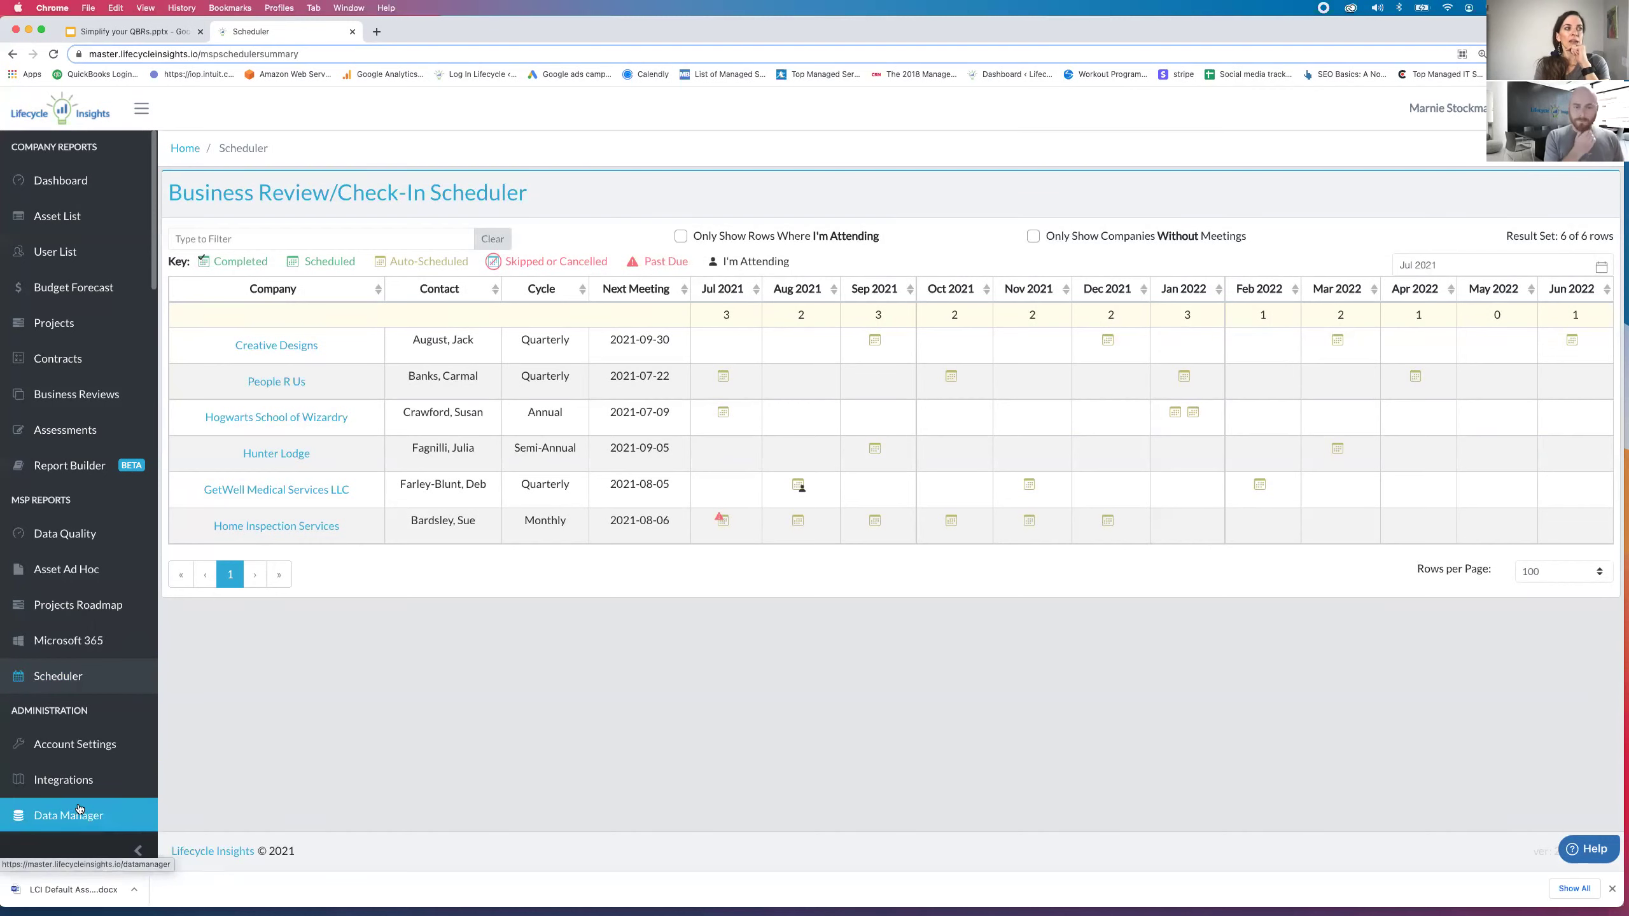
Examine the asset type policies, from the global Workstation settings to Creative Designs' company settings, and return to the company dashboard.
{"action": "left_click", "coordinate": [59, 748]}
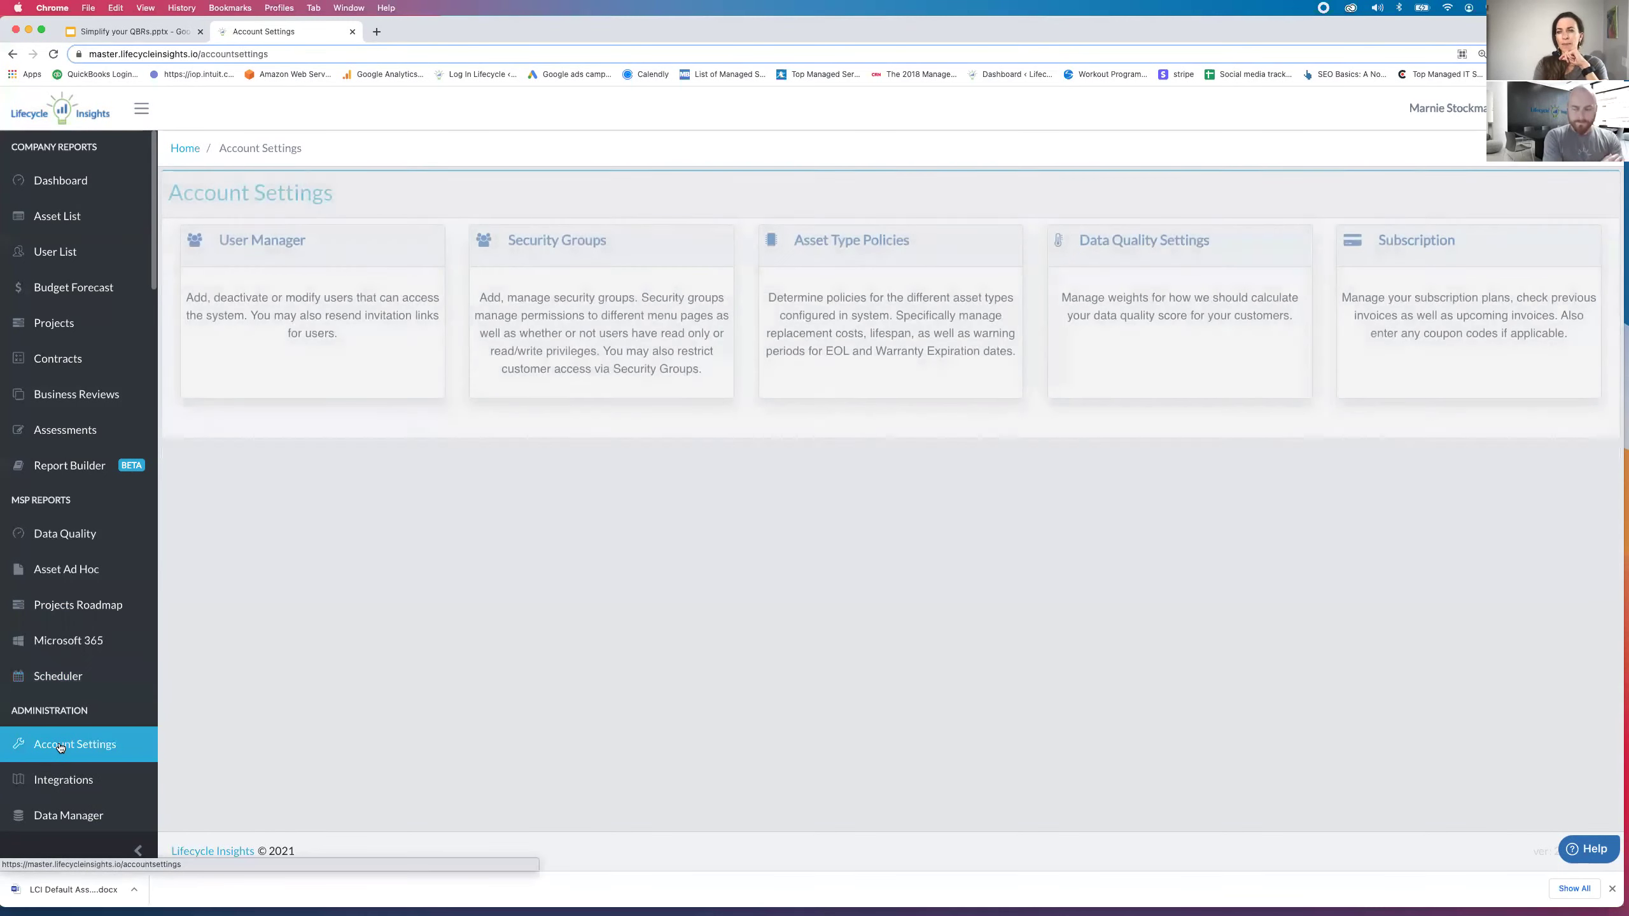
{"action": "left_click", "coordinate": [821, 332]}
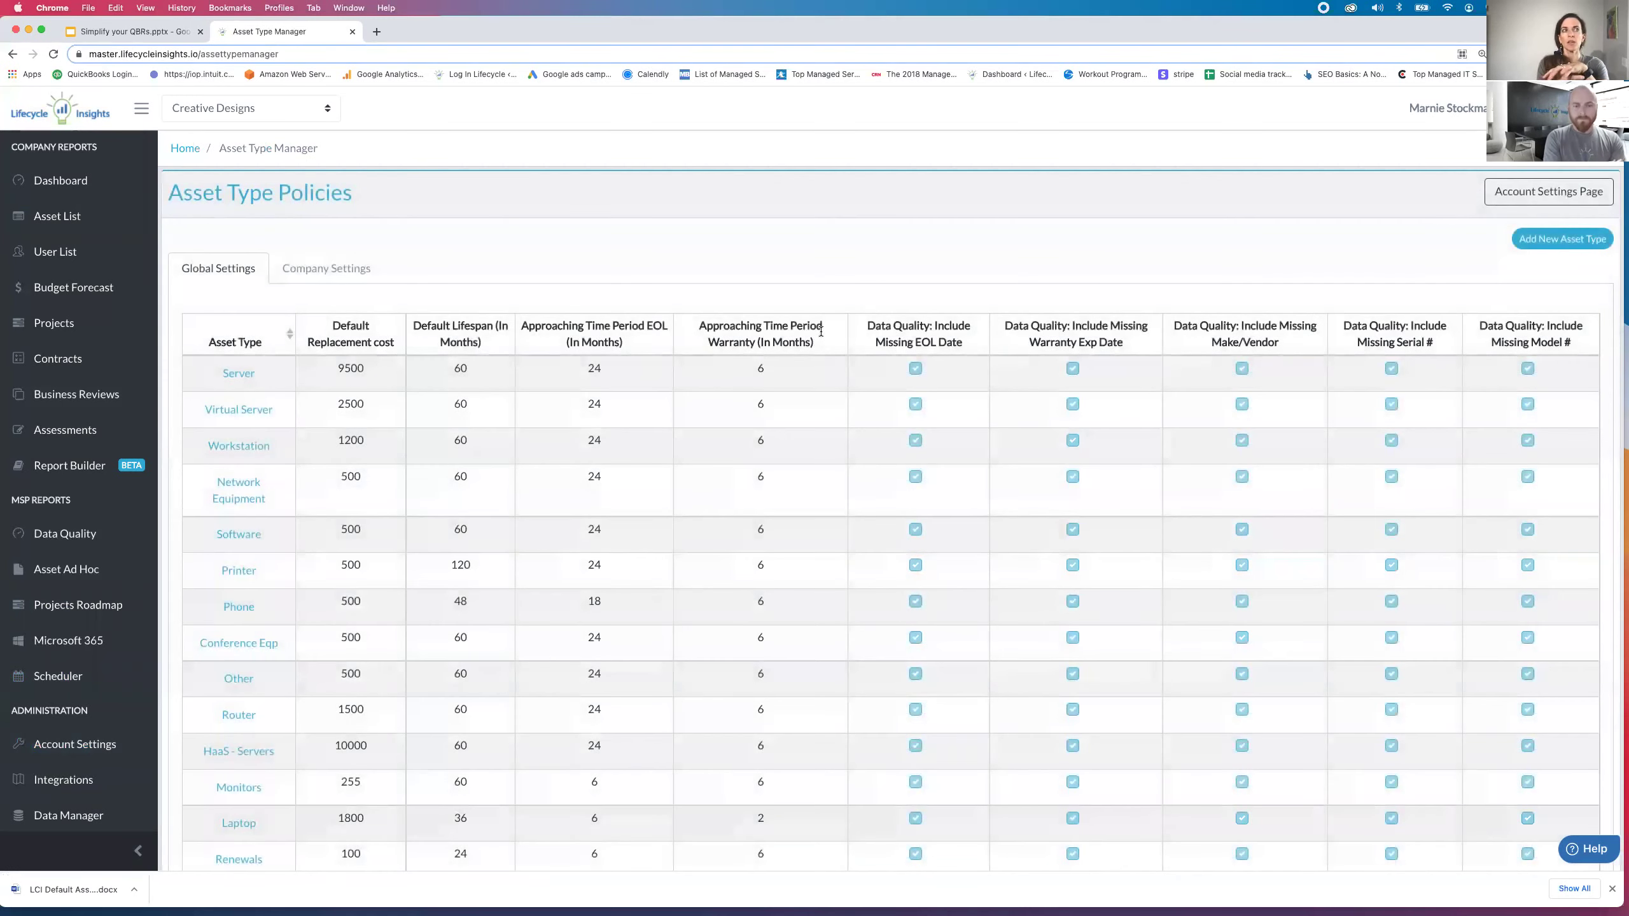
{"action": "left_click", "coordinate": [238, 447]}
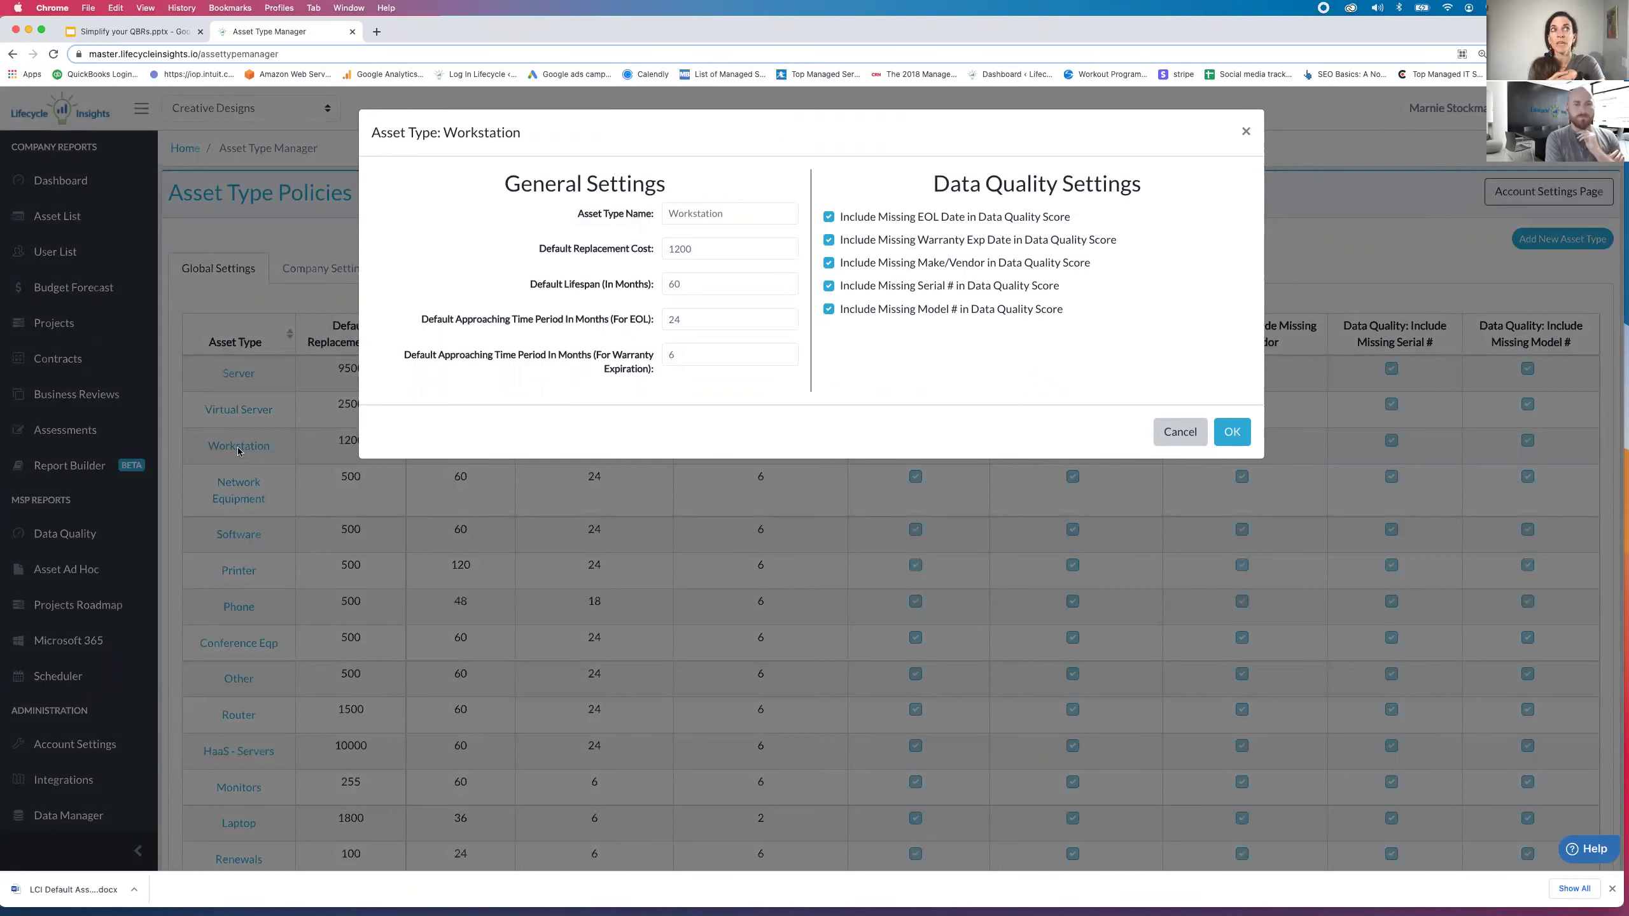
{"action": "left_click", "coordinate": [1246, 132]}
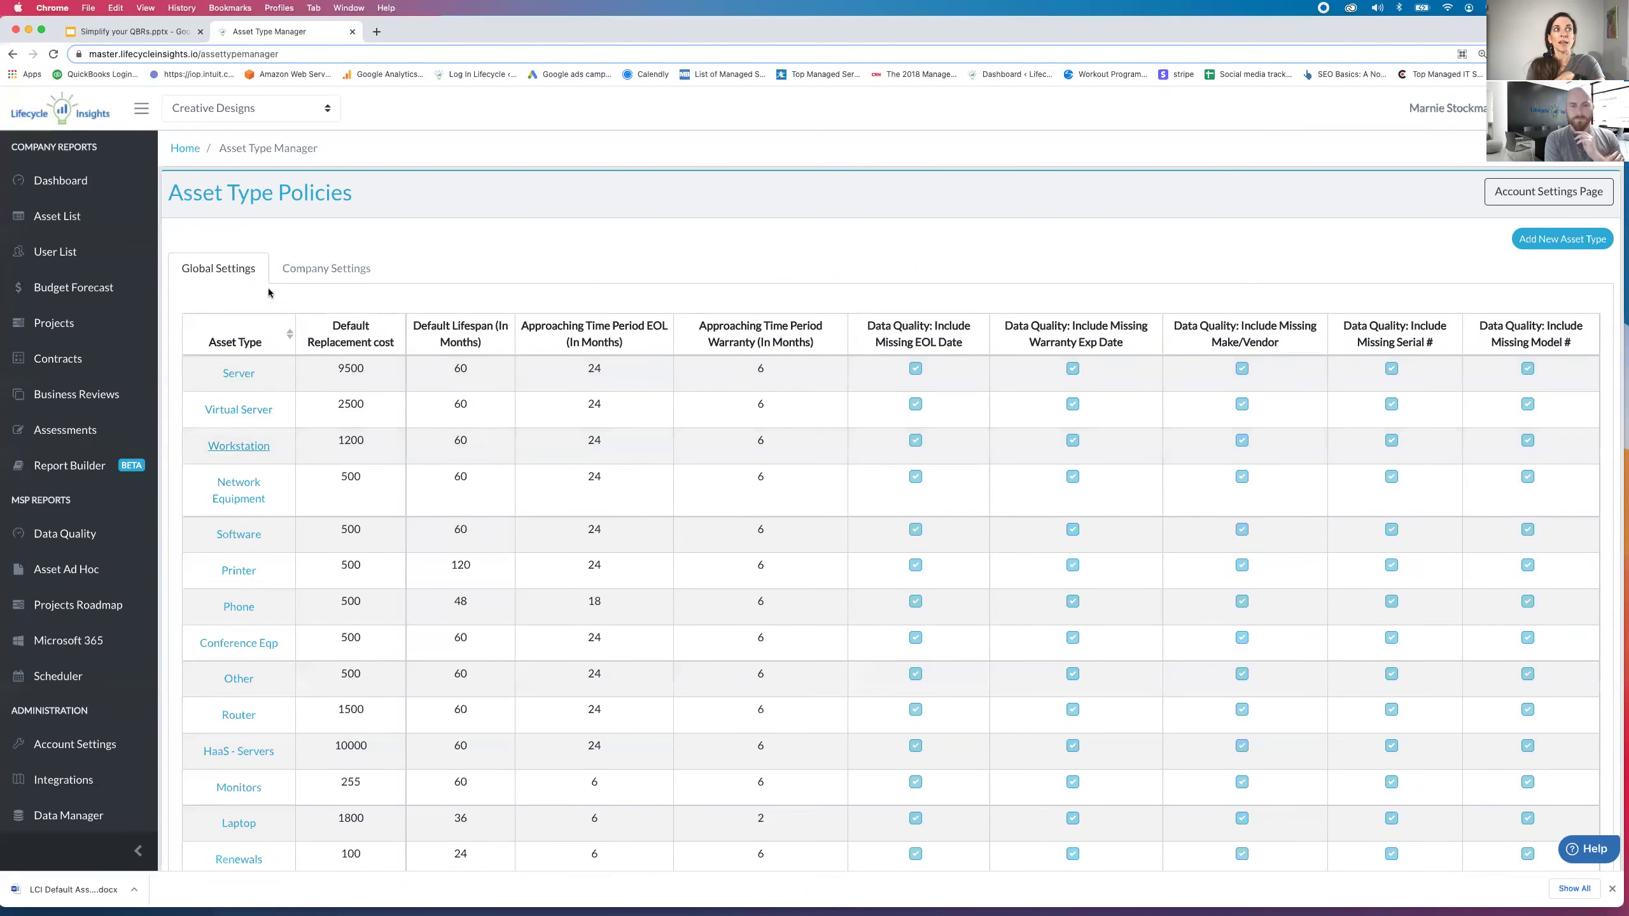
{"action": "left_click", "coordinate": [310, 271]}
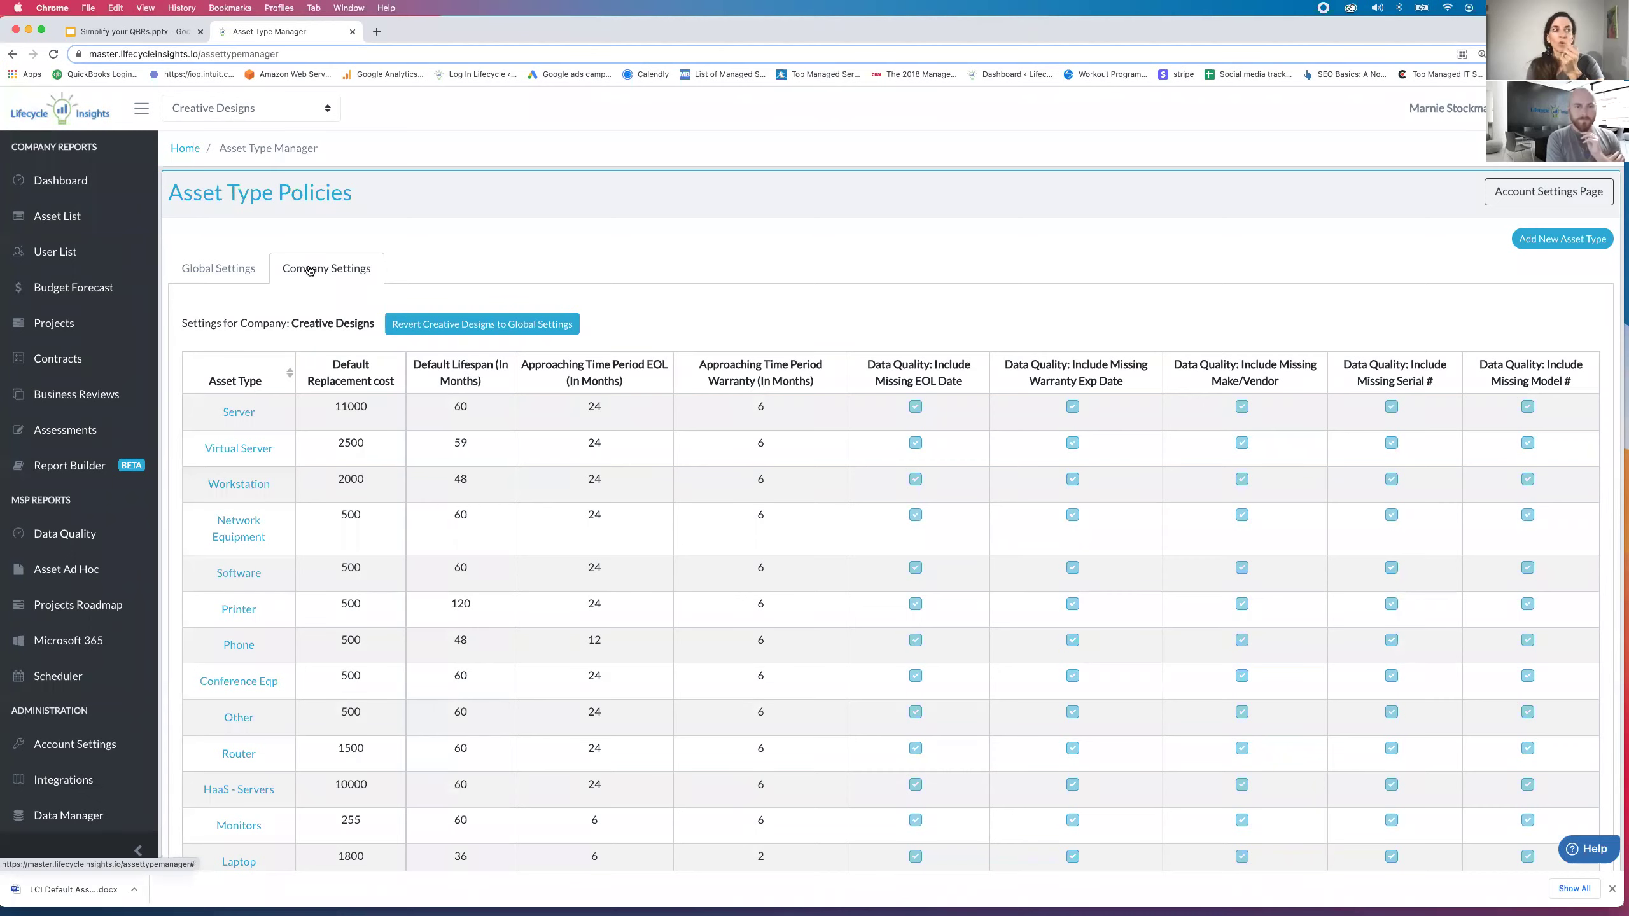
{"action": "left_click", "coordinate": [84, 181]}
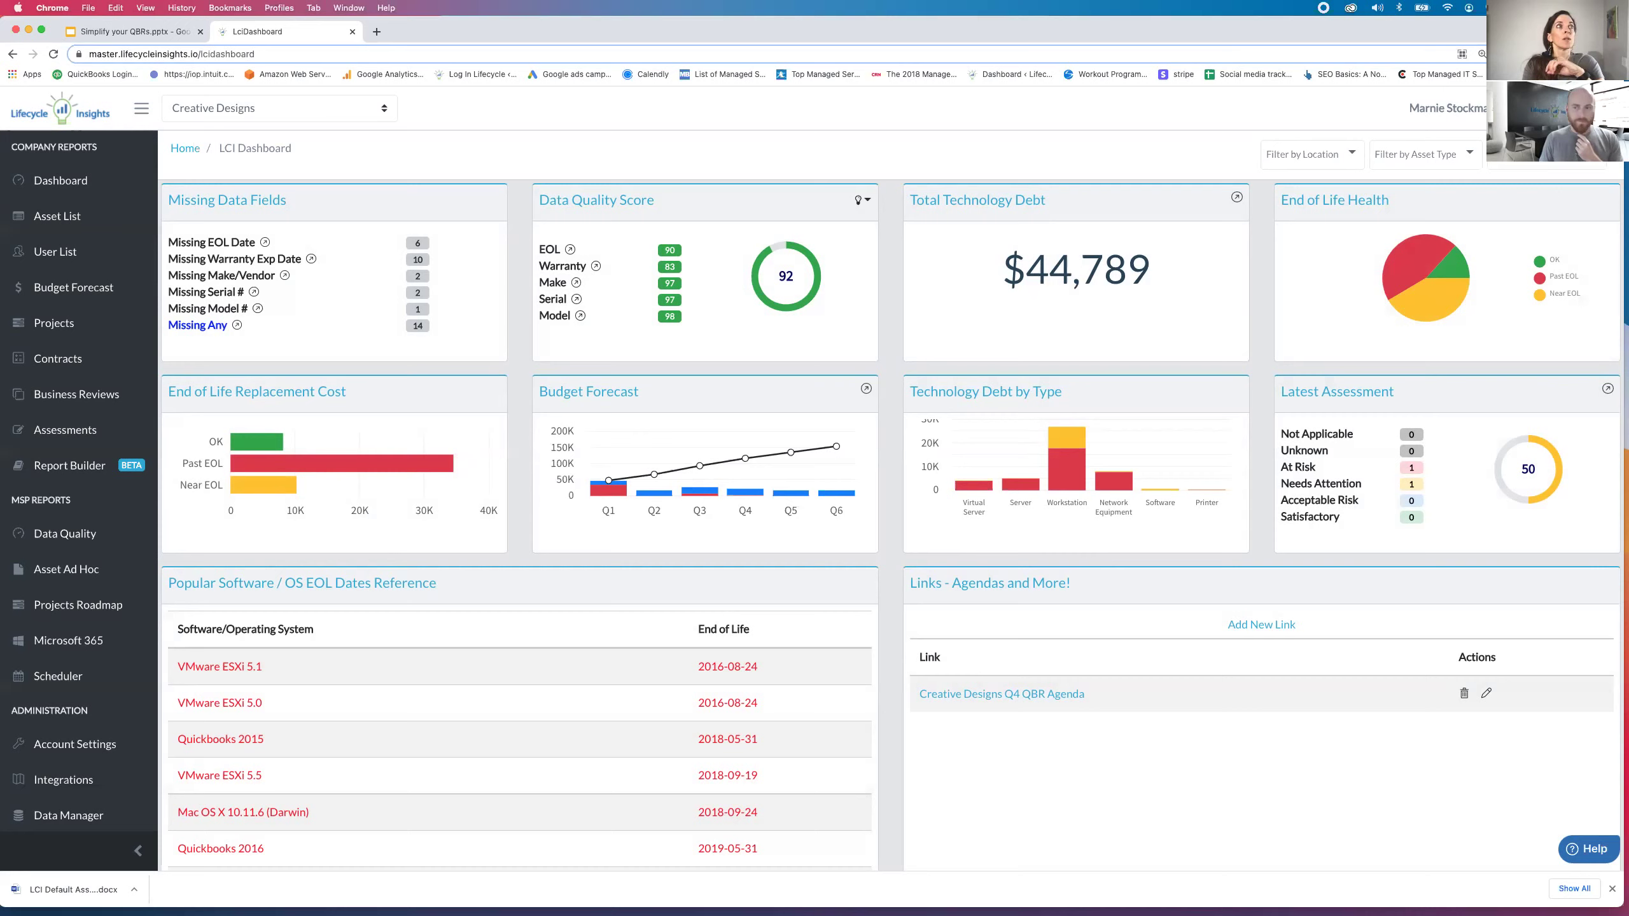
Open the Lifecycle Insights website in a new browser tab and review the monthly prices of its plan editions.
{"action": "left_click", "coordinate": [377, 32]}
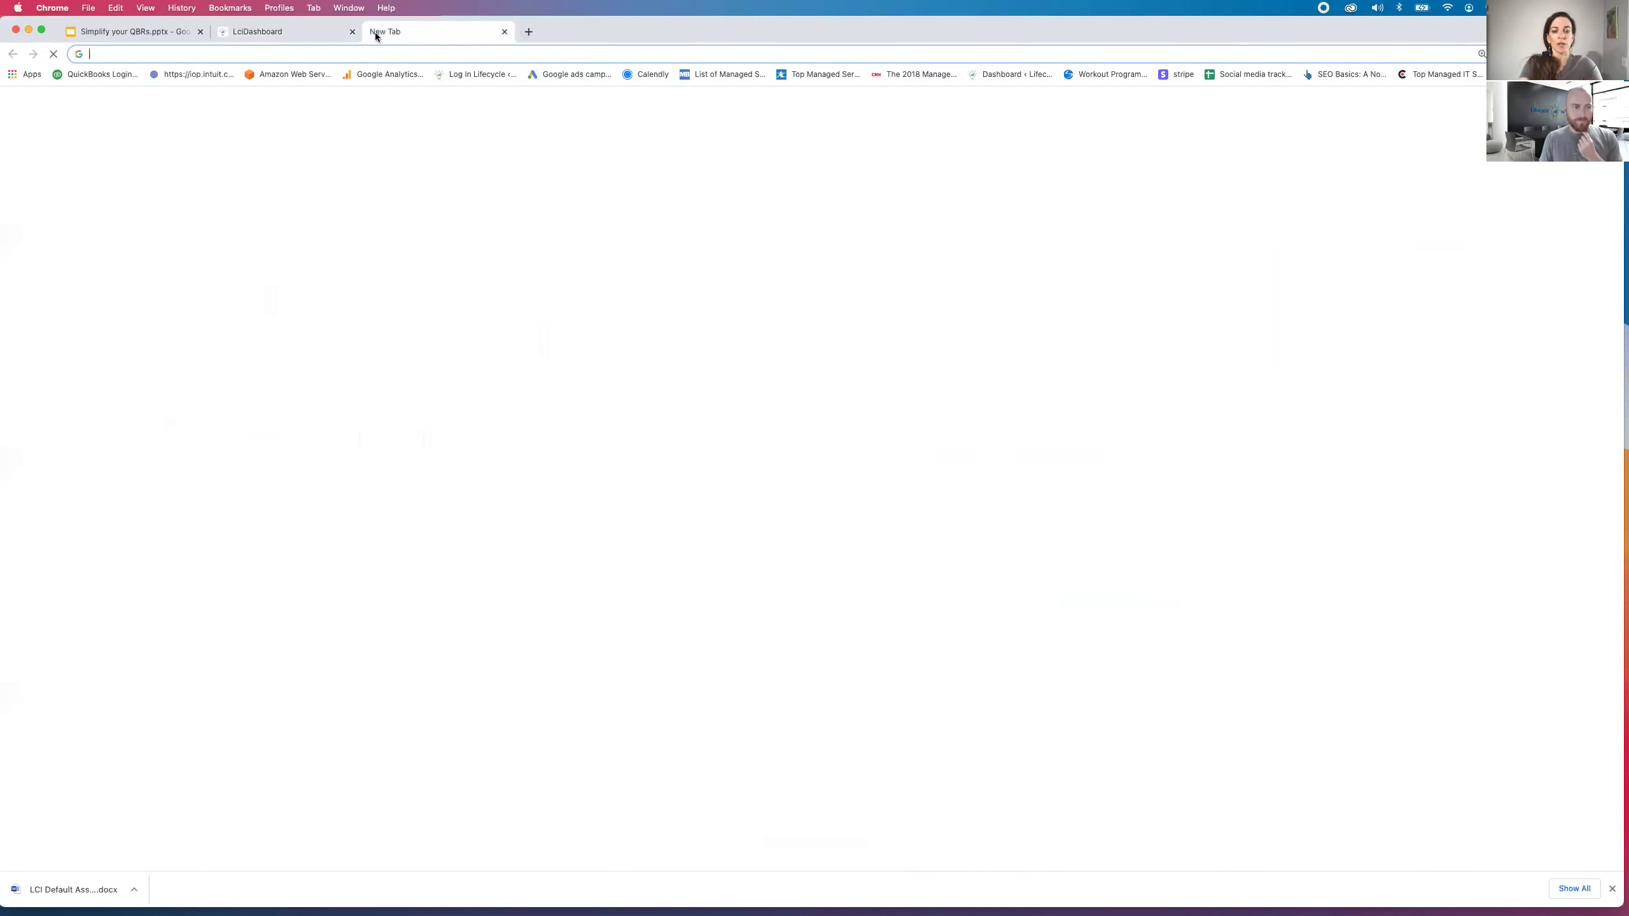
{"action": "type", "text": "life"}
{"action": "key", "text": "Return"}
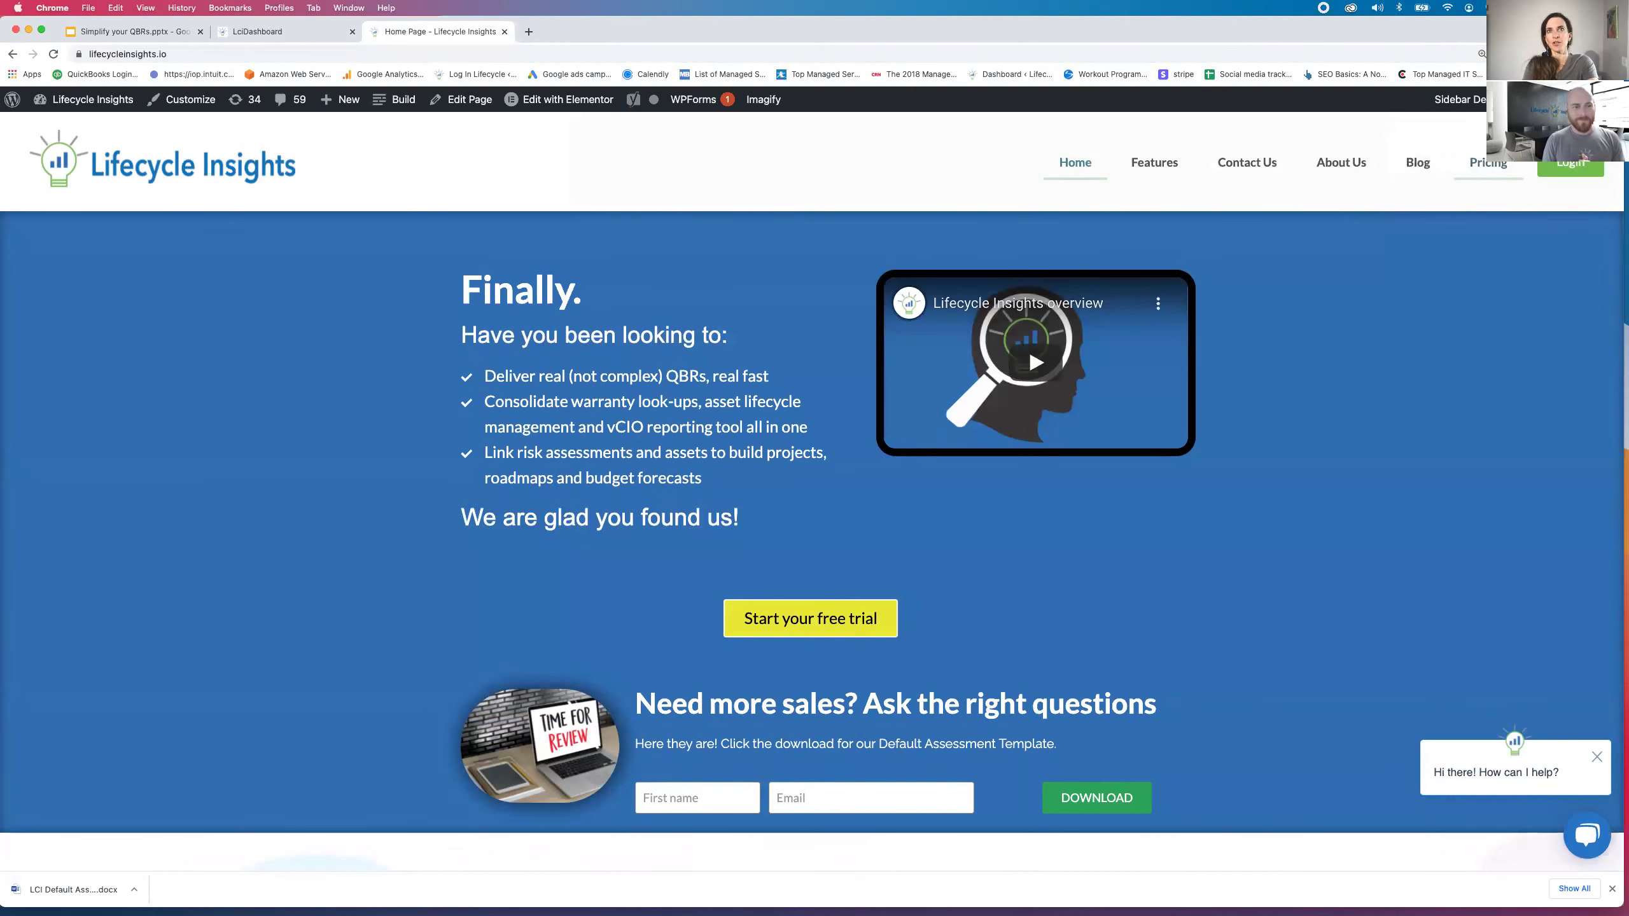
{"action": "left_click", "coordinate": [1492, 166]}
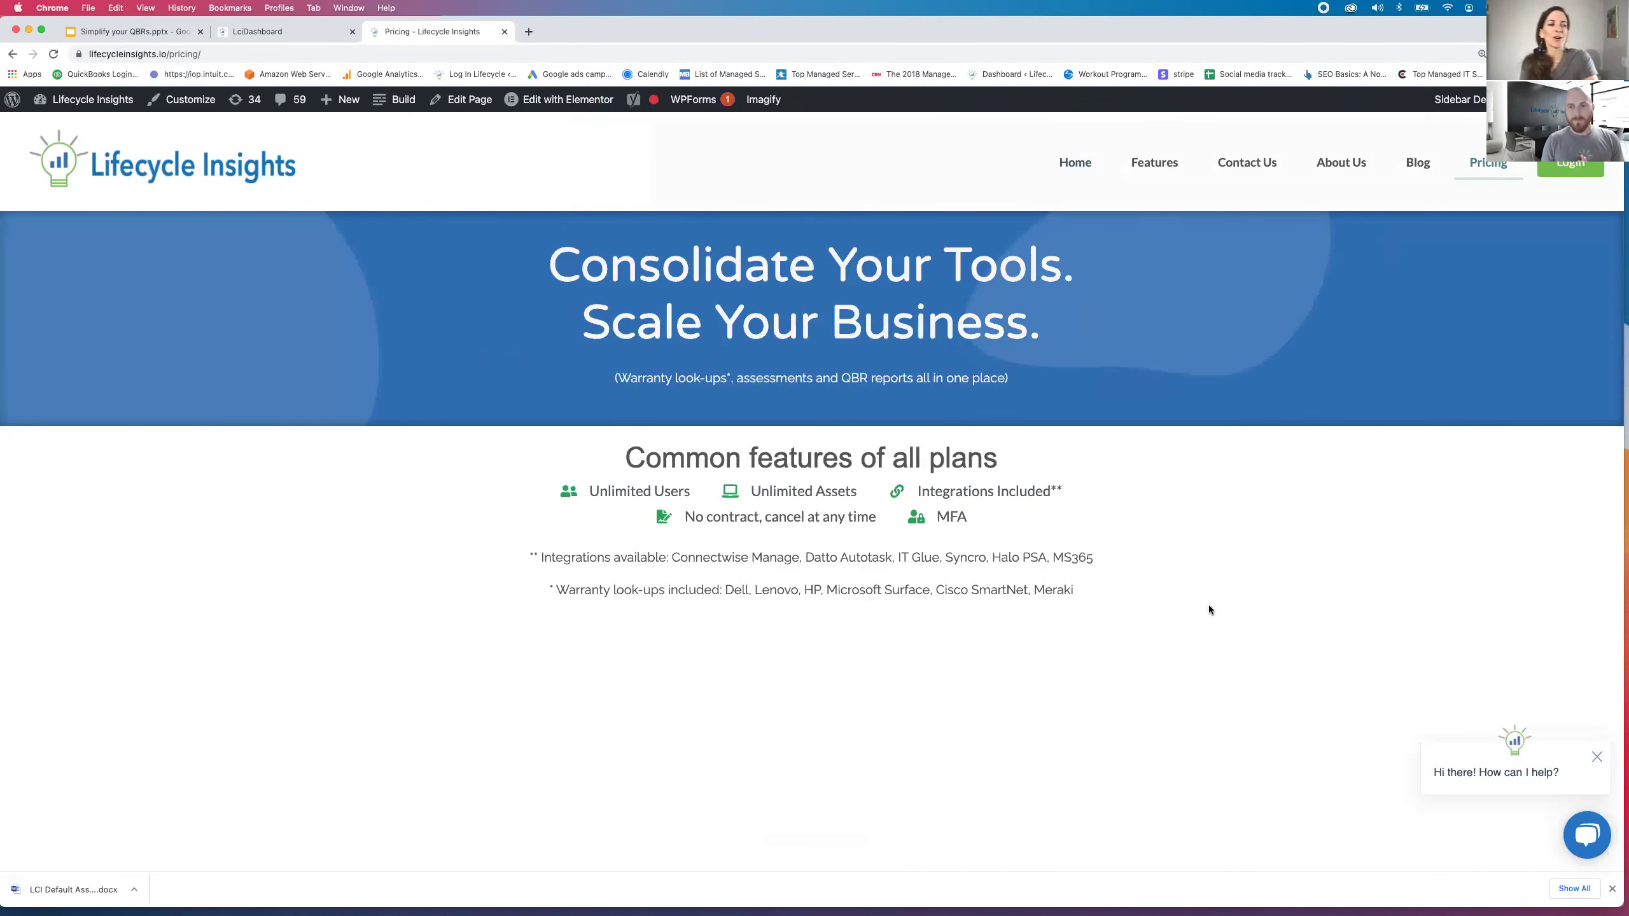
{"action": "scroll", "coordinate": [1209, 607], "scroll_direction": "down", "scroll_amount": 2}
{"action": "scroll", "coordinate": [1209, 606], "scroll_direction": "down", "scroll_amount": 5}
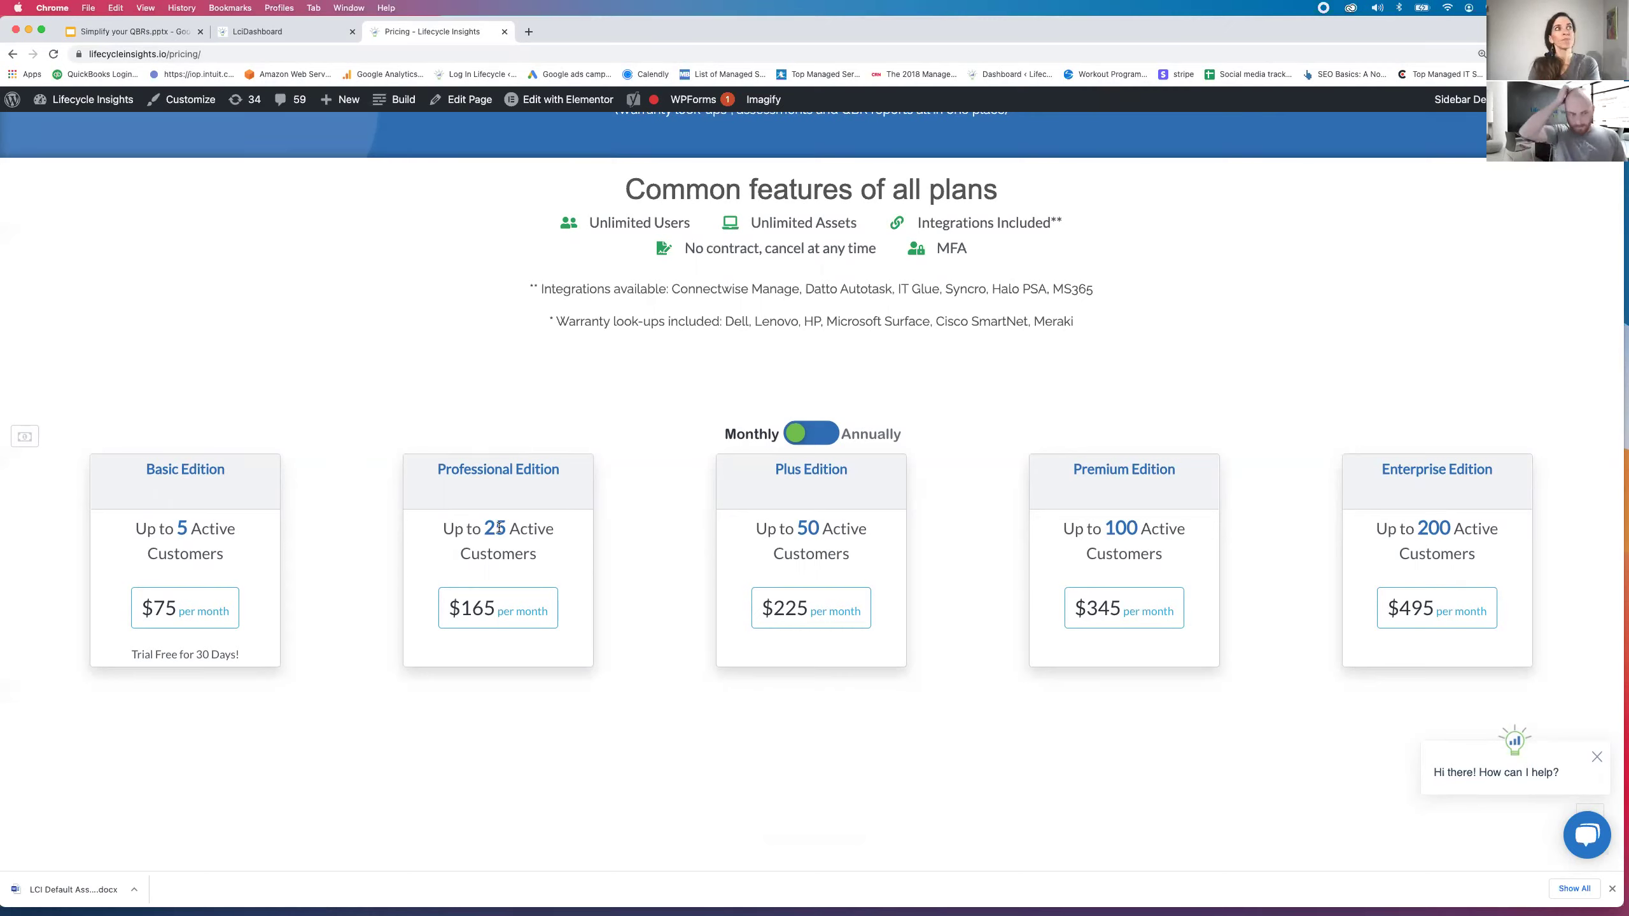
Open the dashboard's Onboarding Checklist, view the help article for the Microsoft 365 Delegated Admin import, and return to the checklist.
{"action": "left_click", "coordinate": [304, 32]}
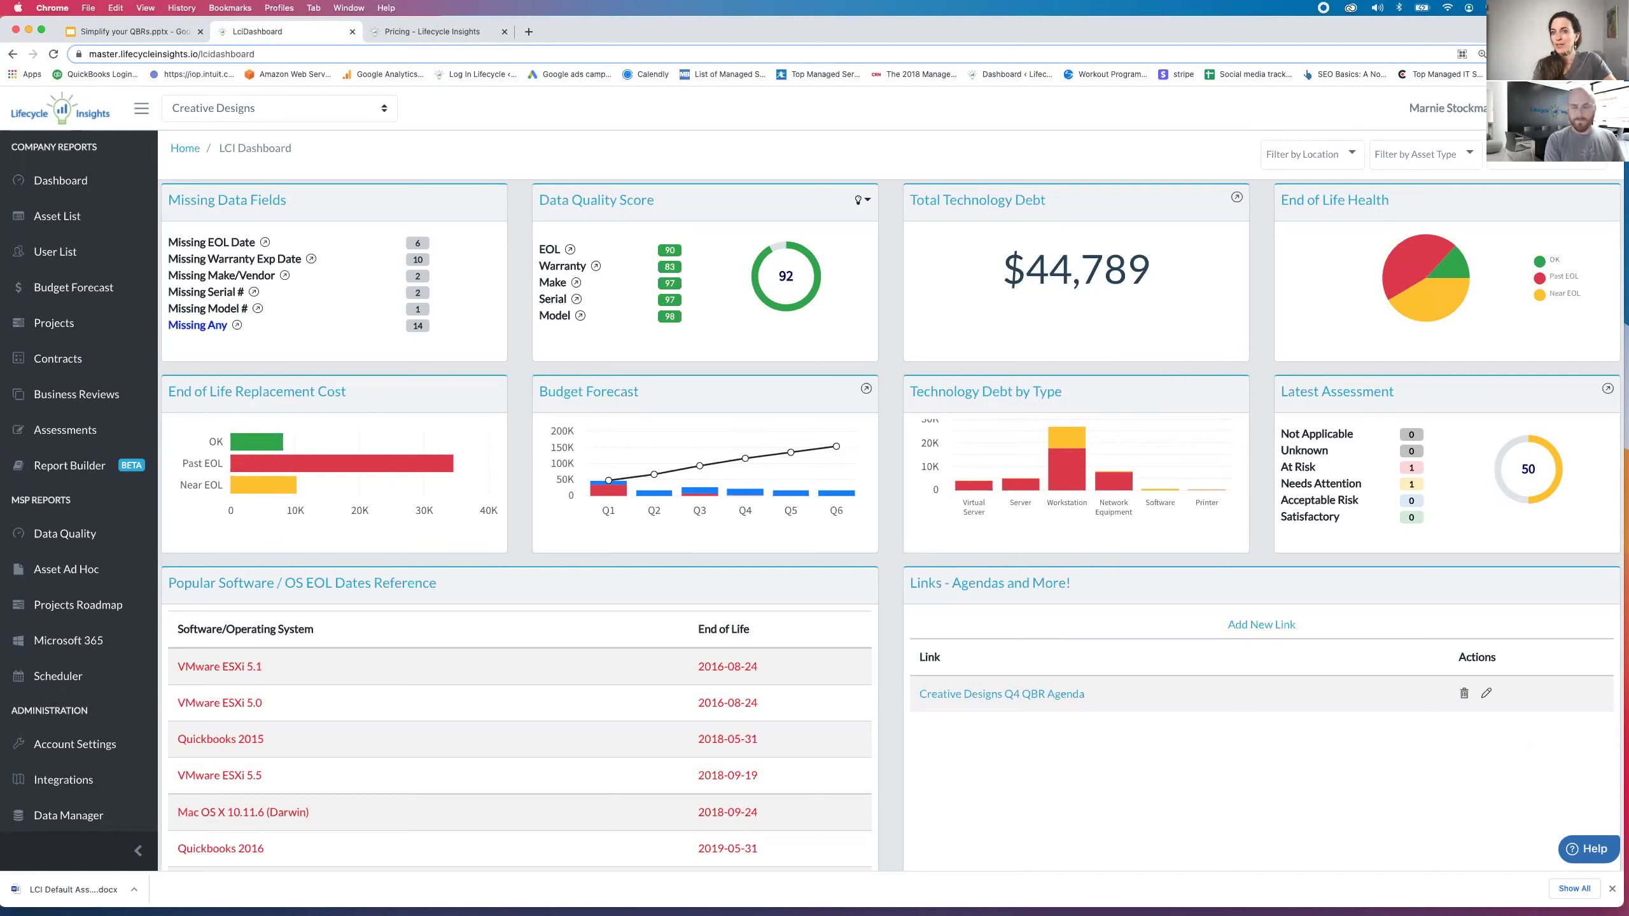
{"action": "left_click", "coordinate": [1565, 108]}
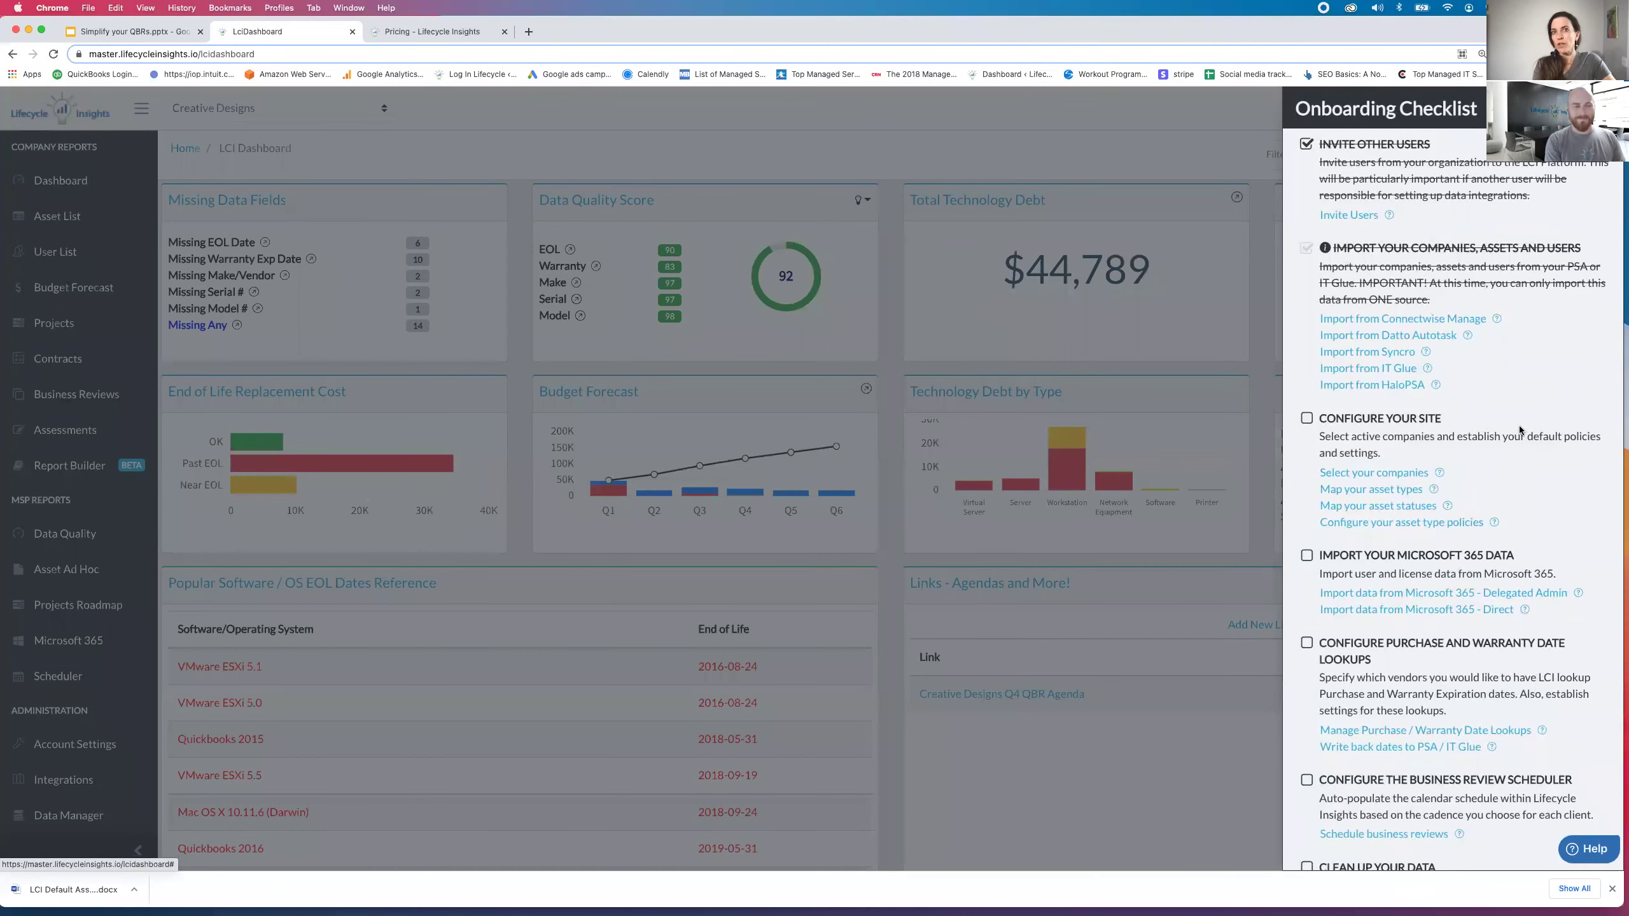
{"action": "left_click", "coordinate": [1578, 592]}
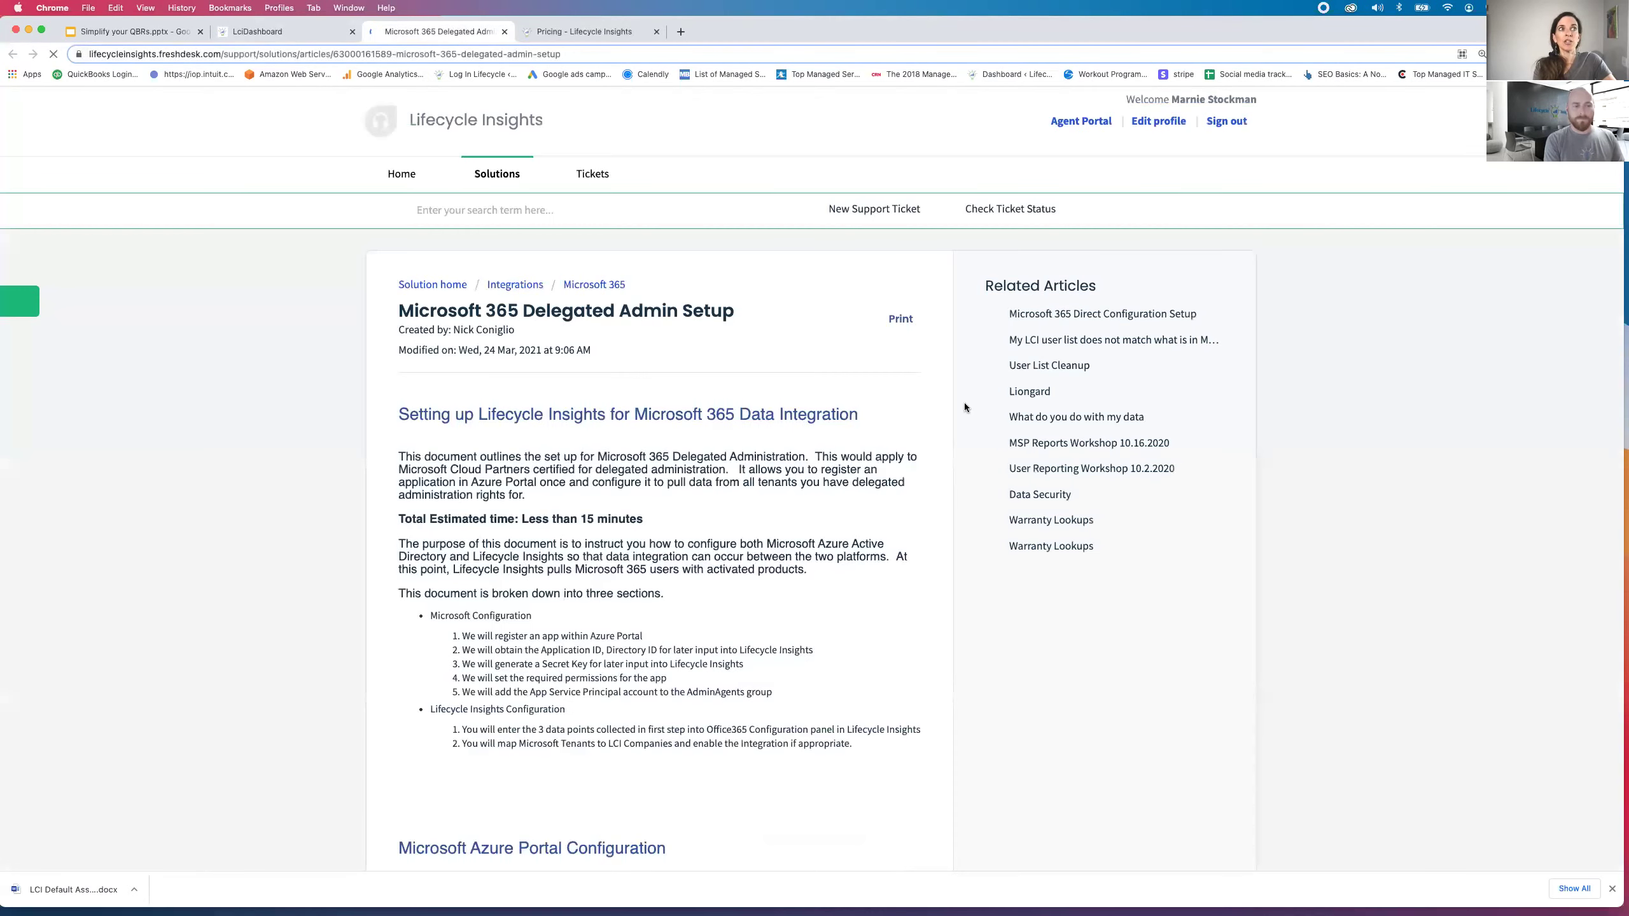
{"action": "left_click", "coordinate": [290, 34]}
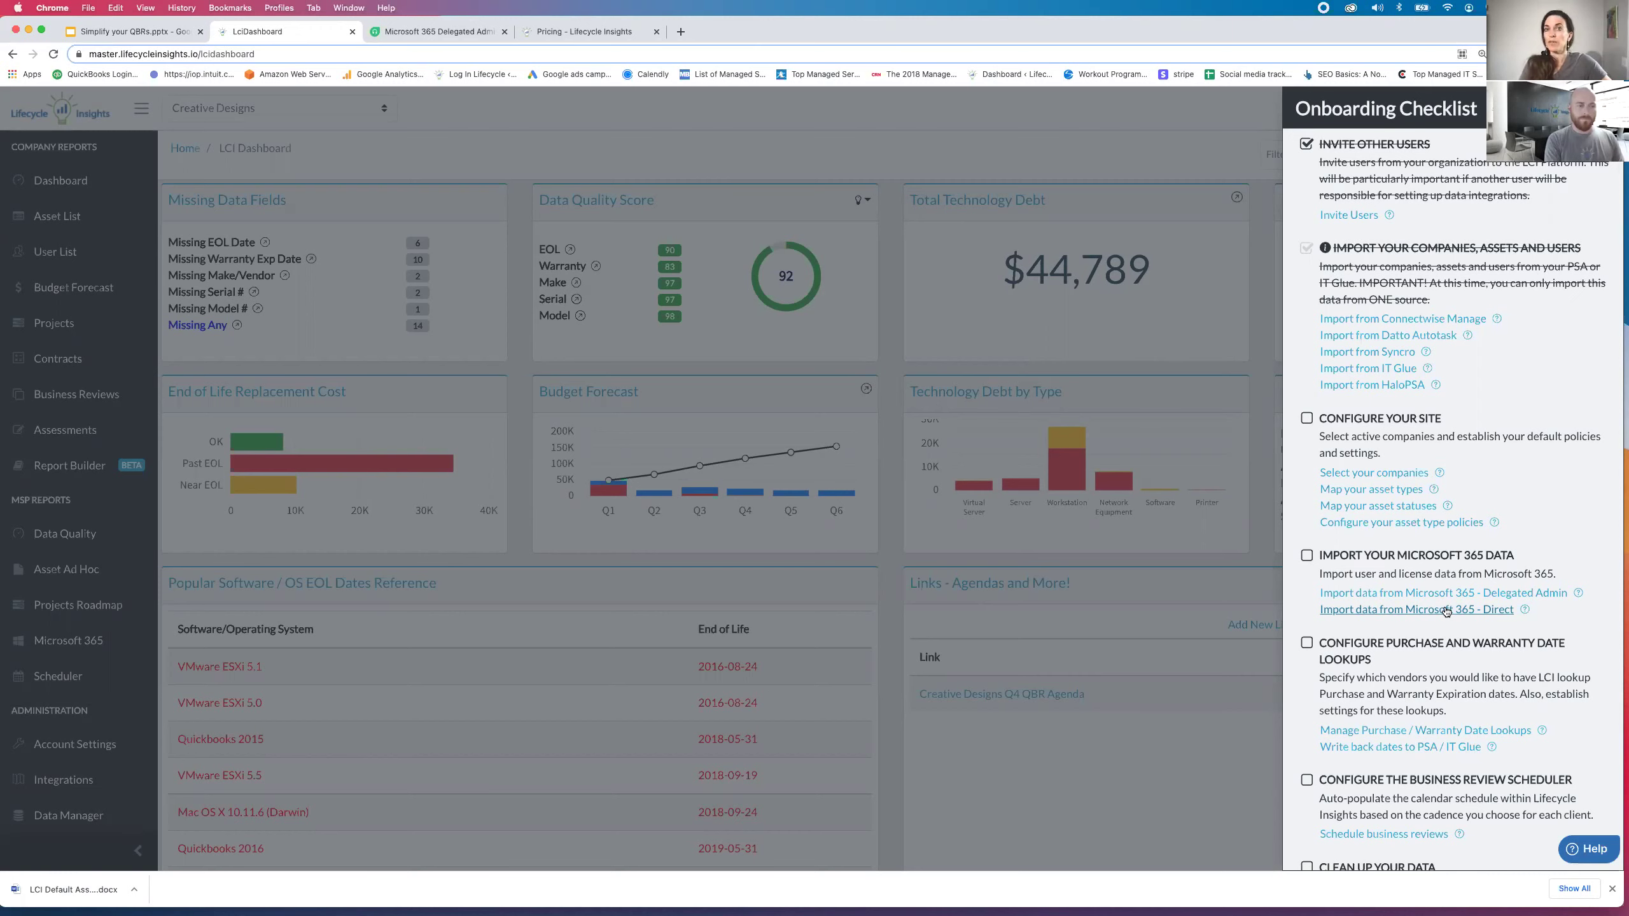
Search the help articles for "new to lci", and close both the help widget and the Onboarding Checklist.
{"action": "left_click", "coordinate": [1588, 851]}
{"action": "left_click", "coordinate": [1374, 482]}
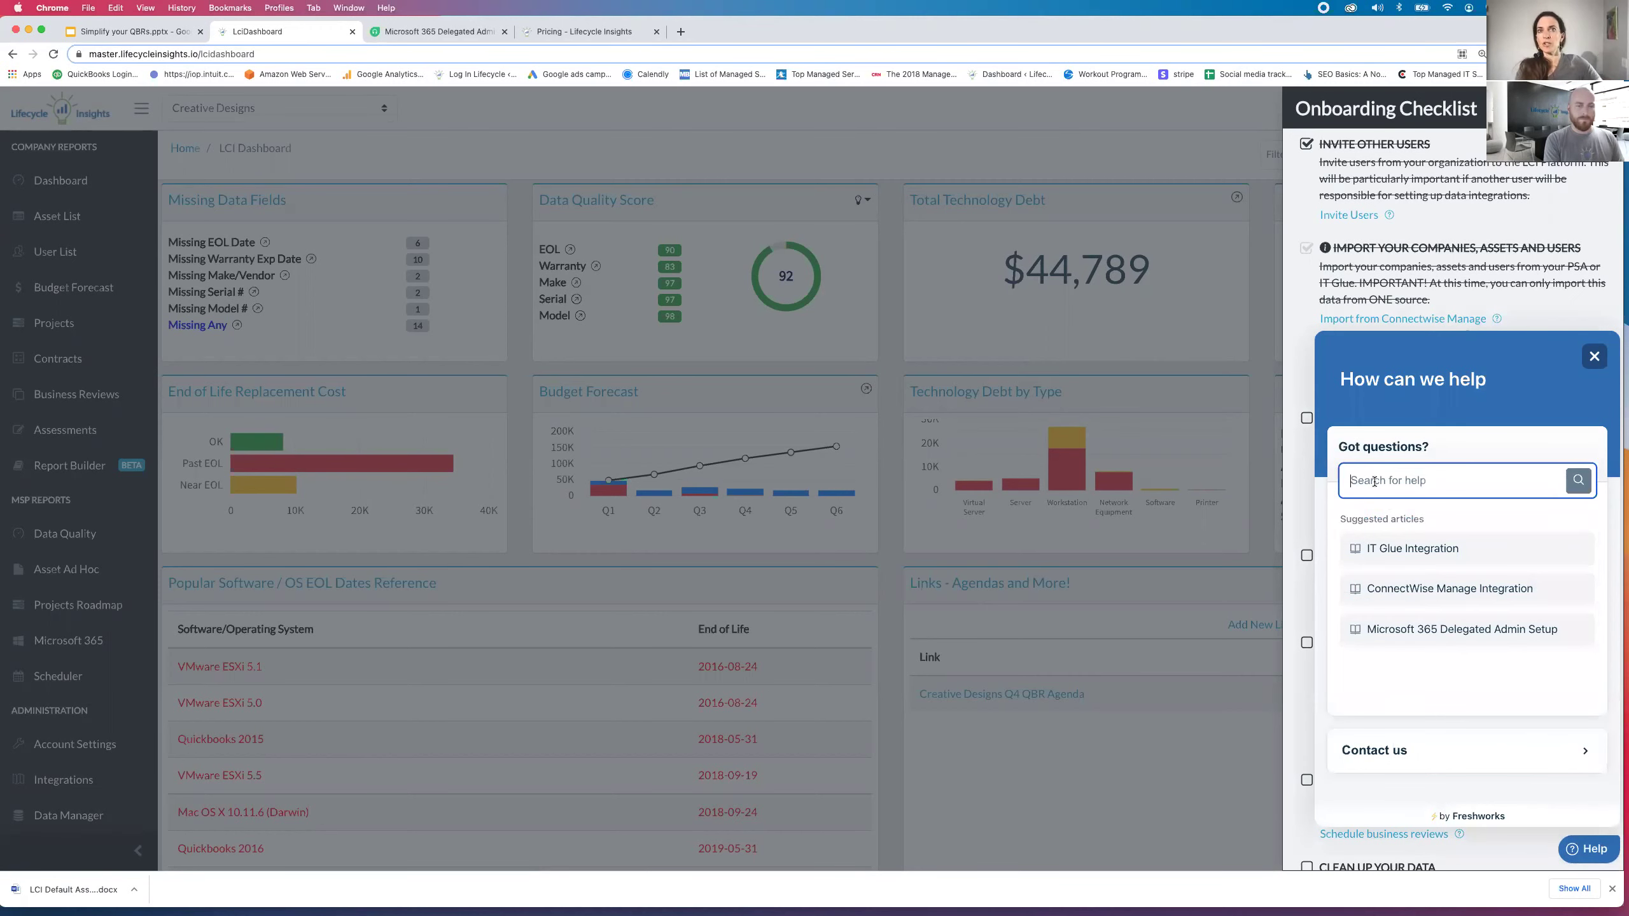
{"action": "type", "text": "new to lci"}
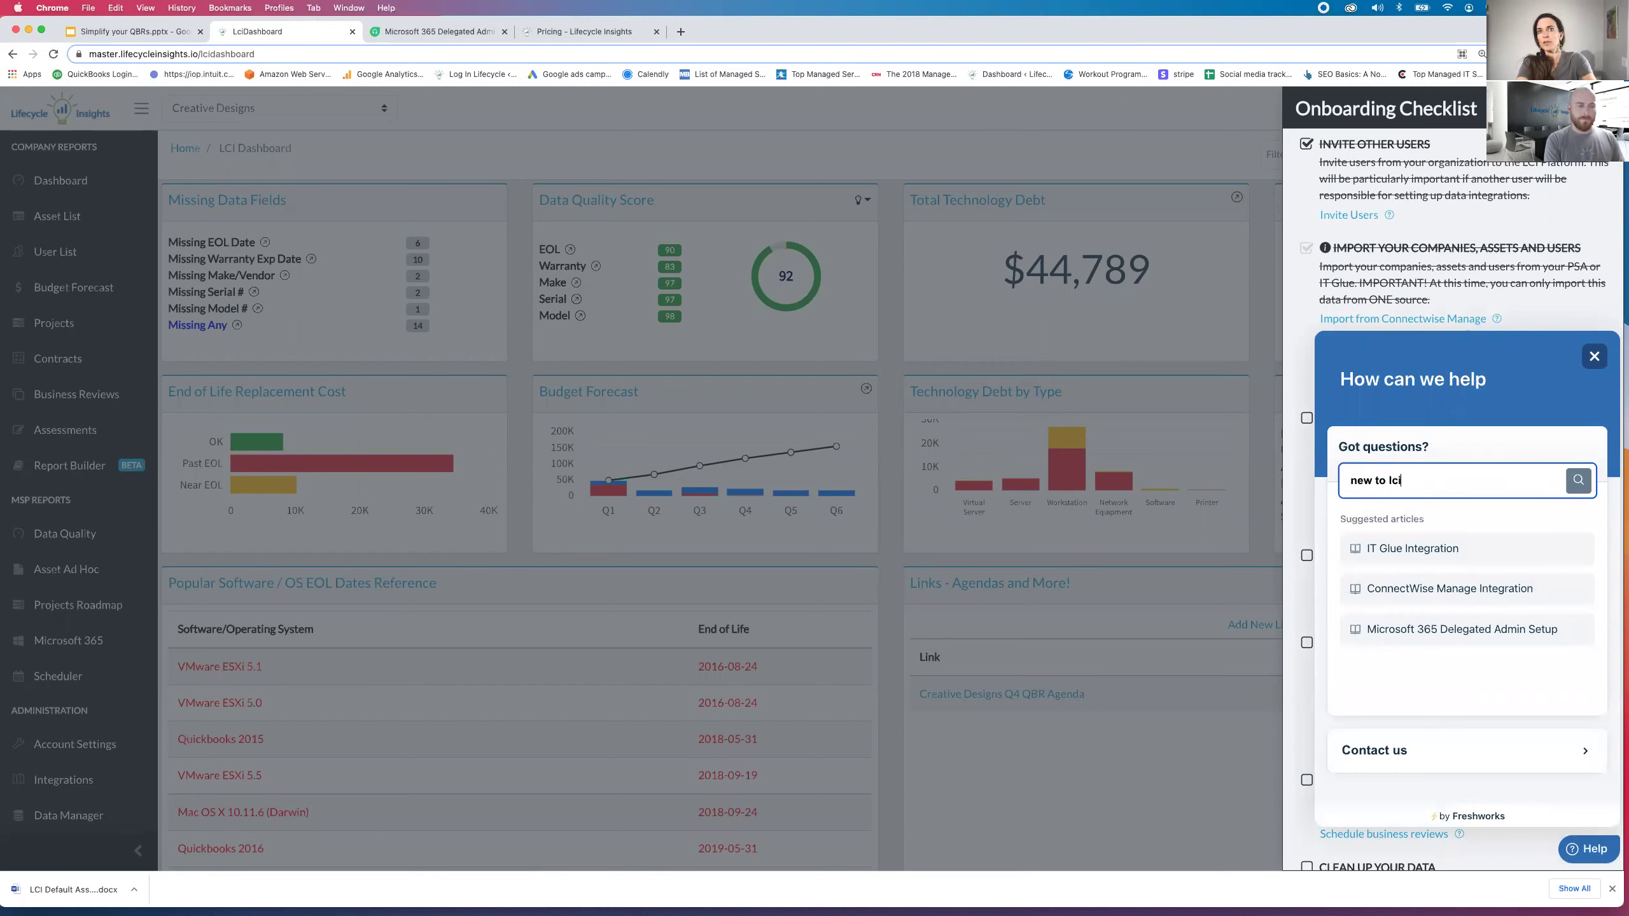
{"action": "key", "text": "Return"}
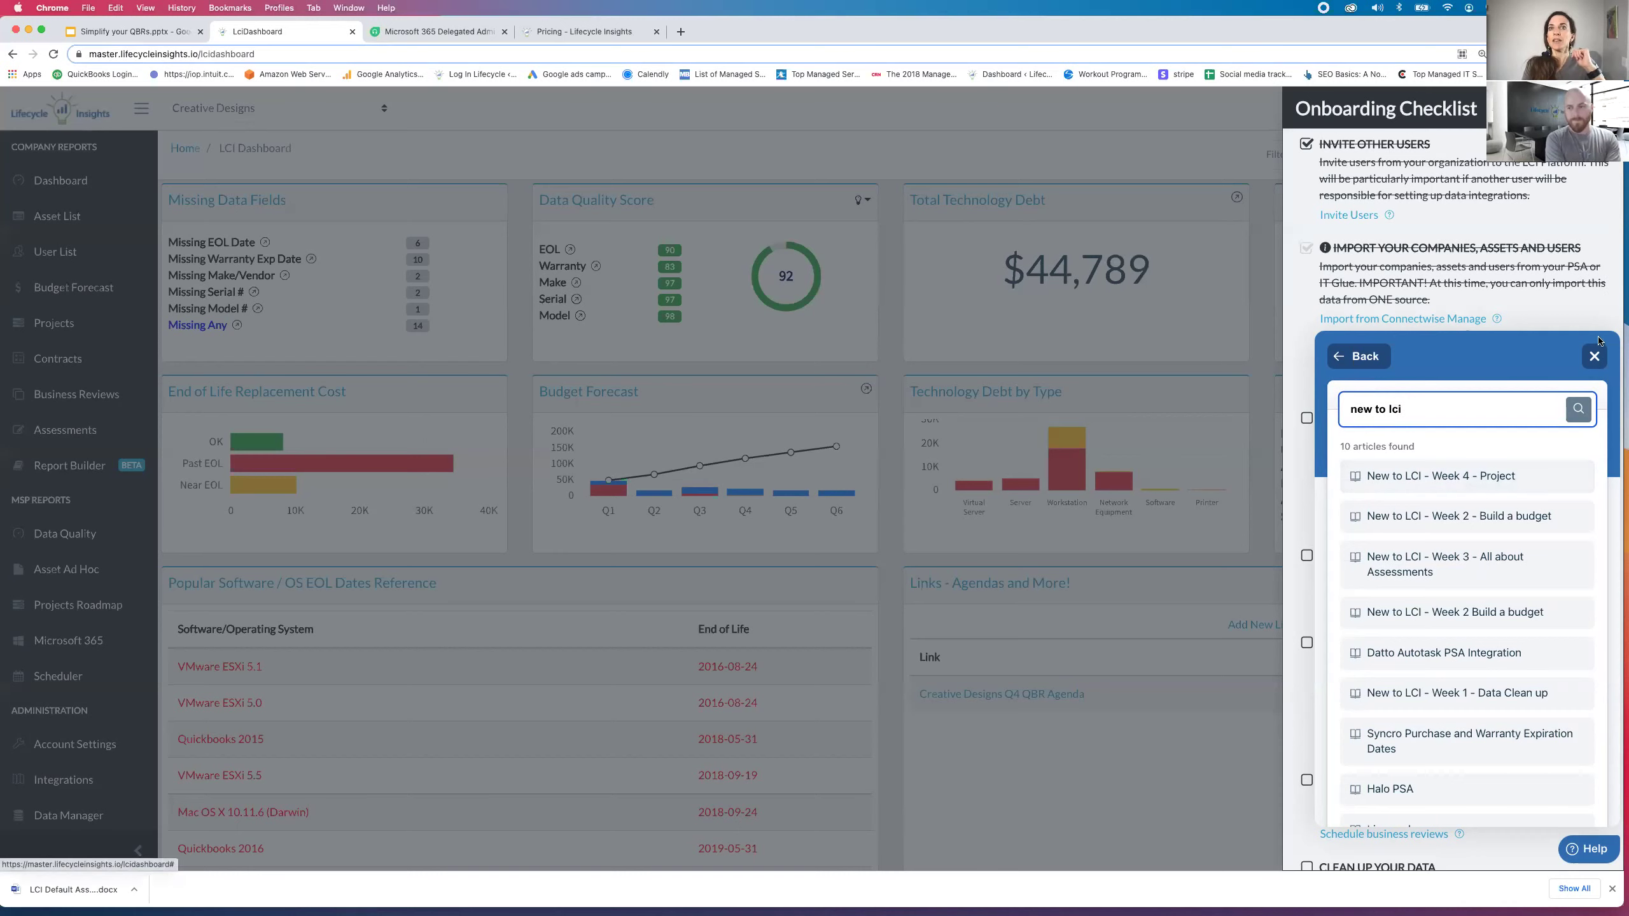
{"action": "left_click", "coordinate": [1595, 357]}
{"action": "left_click", "coordinate": [1604, 108]}
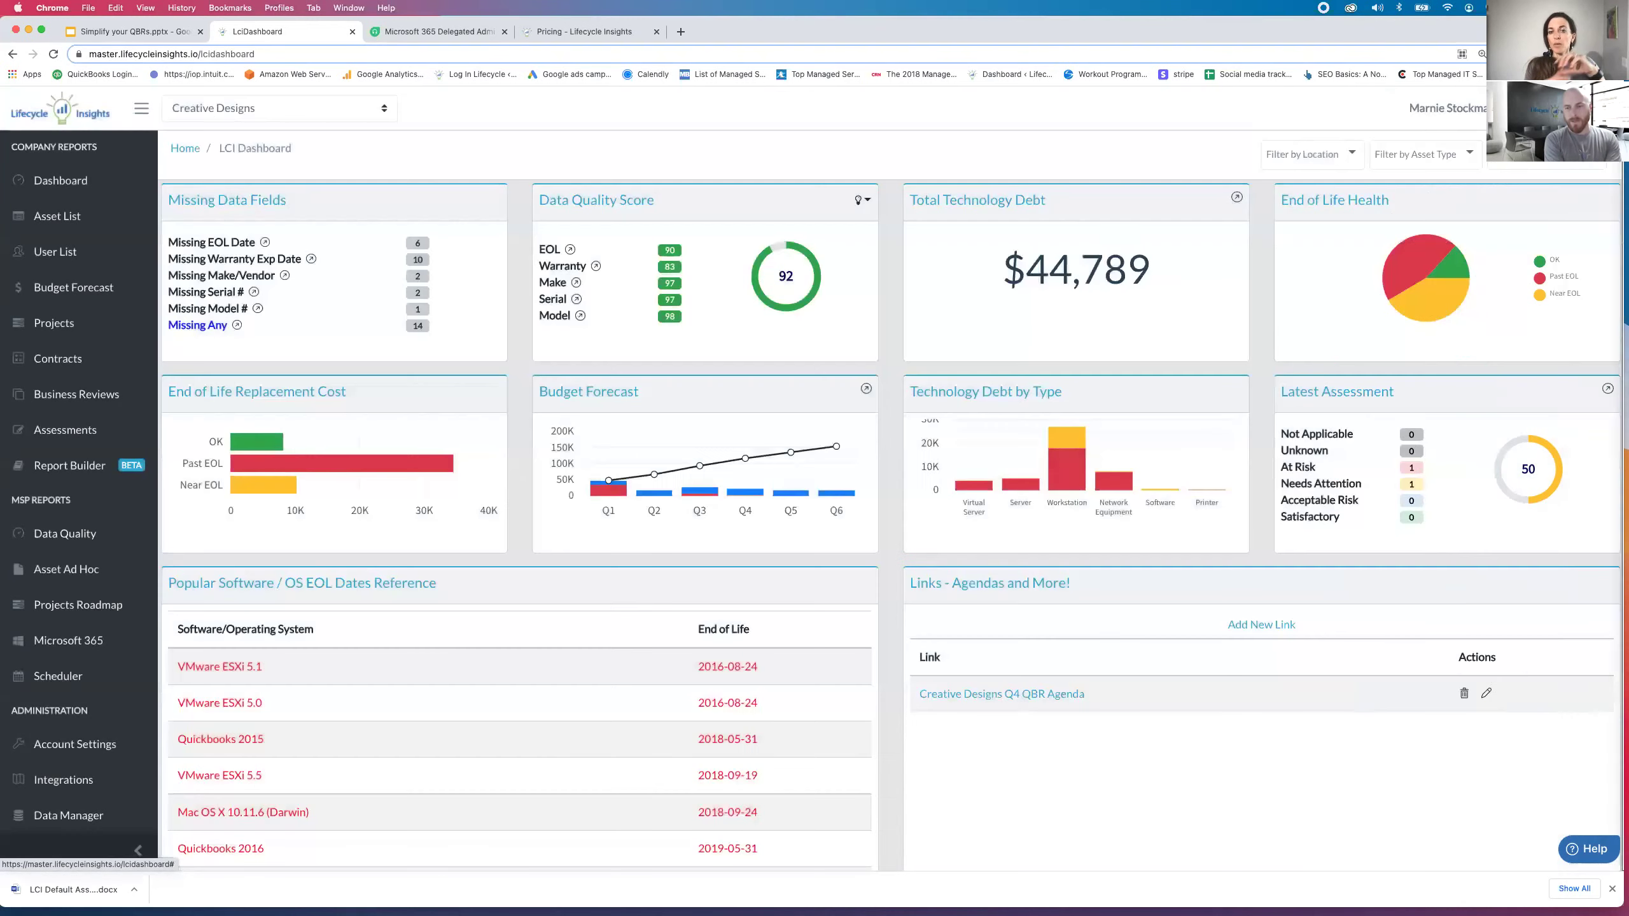